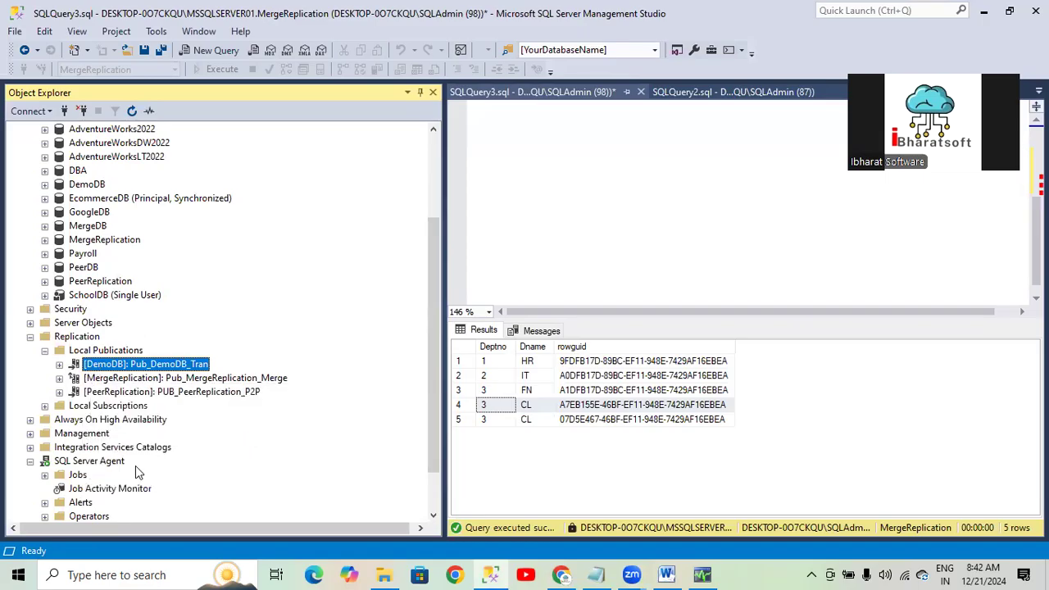
Step: Examine the local publications and the subscriptions under Pub_DemoDB_Tran and Pub_MergeReplication_Merge
{"action": "left_click", "coordinate": [162, 380]}
{"action": "left_click", "coordinate": [172, 391]}
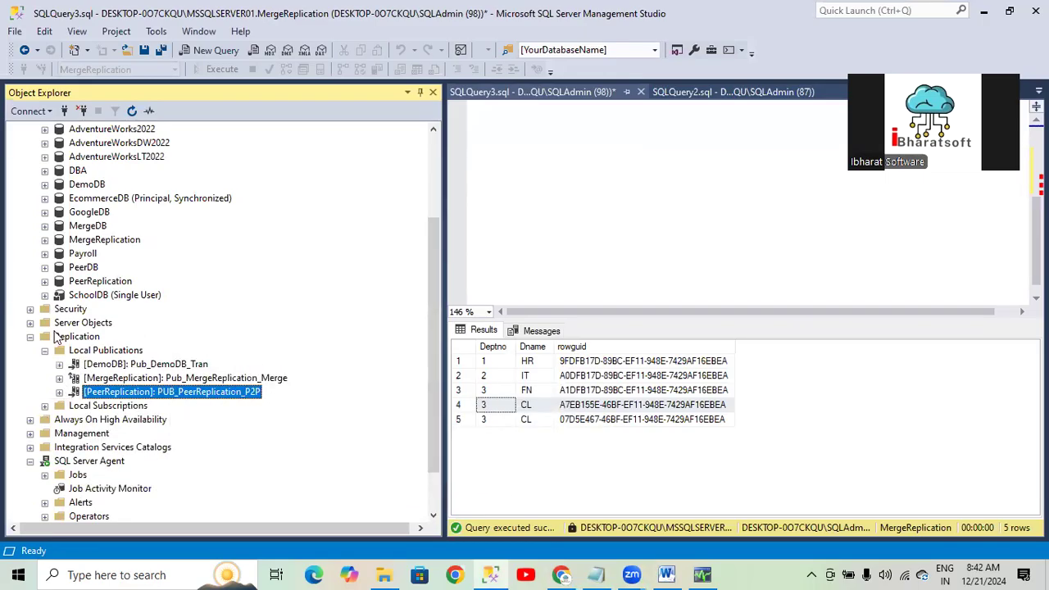
{"action": "left_click", "coordinate": [59, 363]}
{"action": "left_click", "coordinate": [59, 364]}
{"action": "left_click", "coordinate": [58, 377]}
{"action": "left_click", "coordinate": [59, 377]}
{"action": "left_click", "coordinate": [59, 364]}
{"action": "left_click", "coordinate": [59, 364]}
{"action": "left_click", "coordinate": [128, 366]}
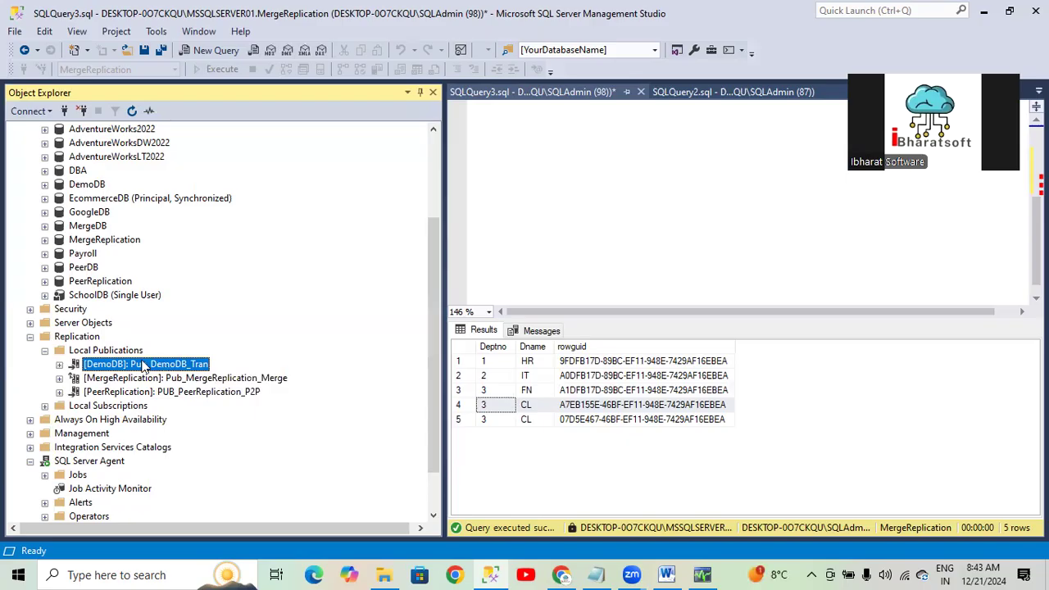
Step: Review which tables the Pub_DemoDB_Tran publication publishes as articles in its properties, leaving the settings unchanged
{"action": "left_click", "coordinate": [59, 364]}
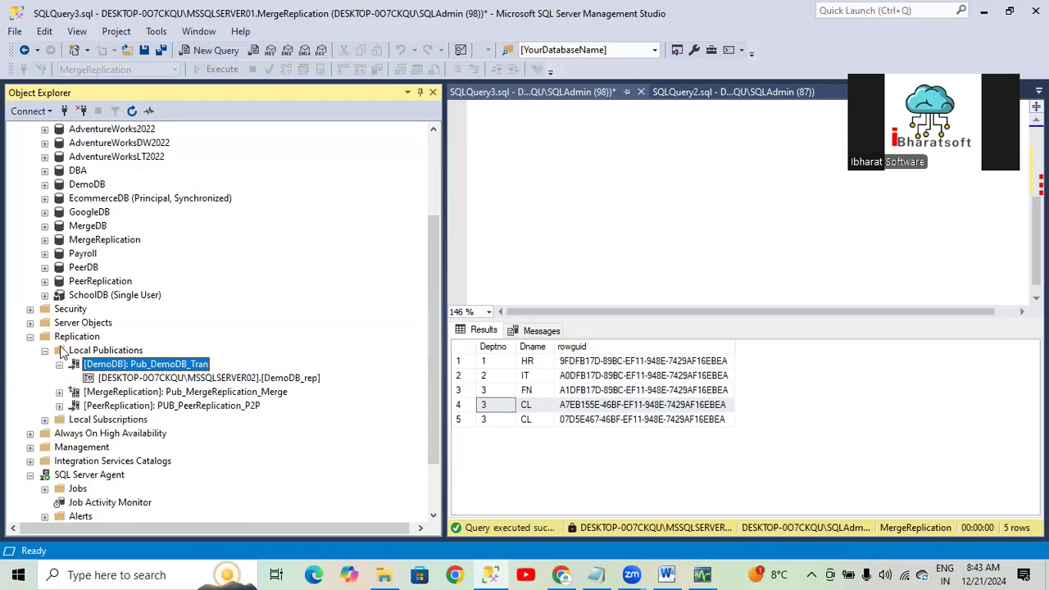
{"action": "right_click", "coordinate": [127, 366]}
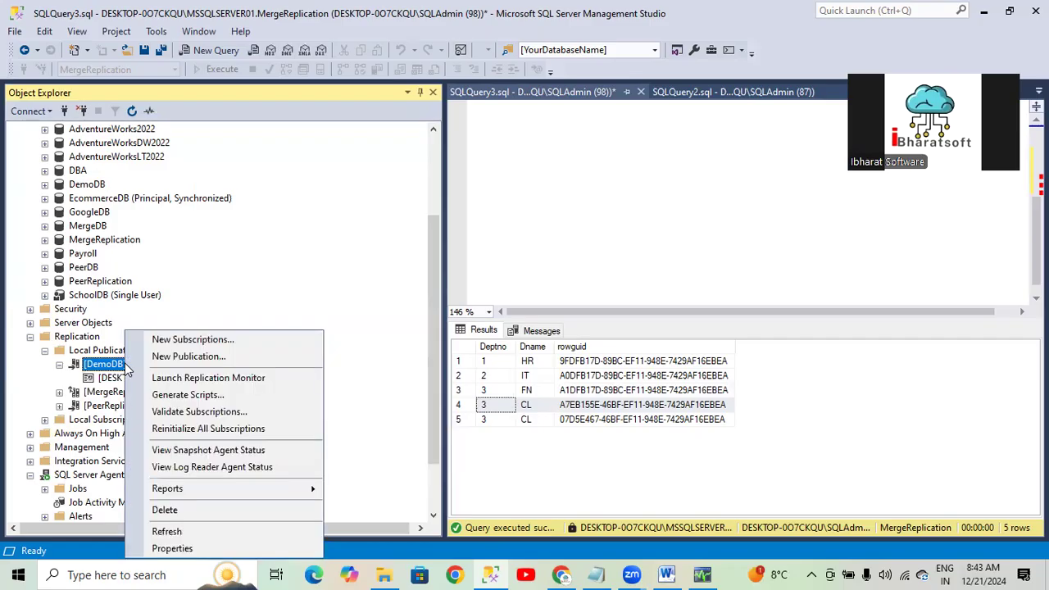
{"action": "left_click", "coordinate": [172, 548]}
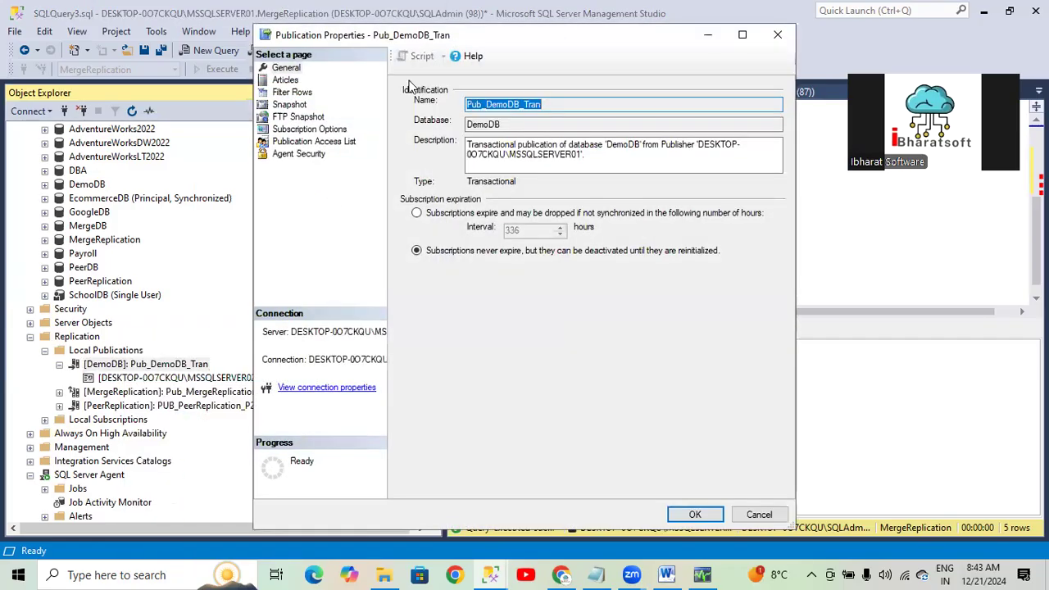
{"action": "left_click", "coordinate": [285, 79]}
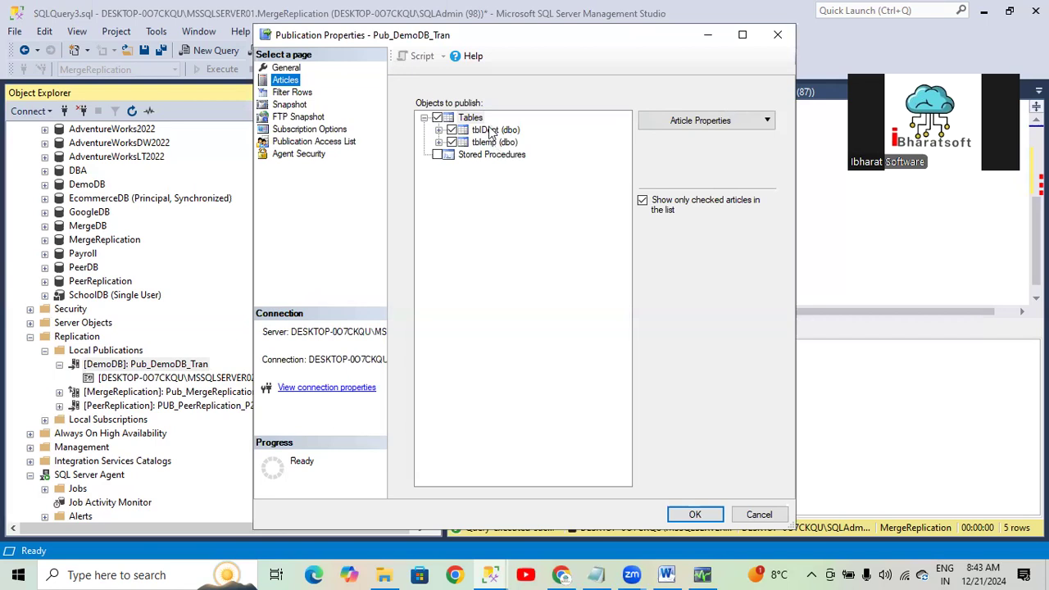
{"action": "left_click", "coordinate": [490, 131]}
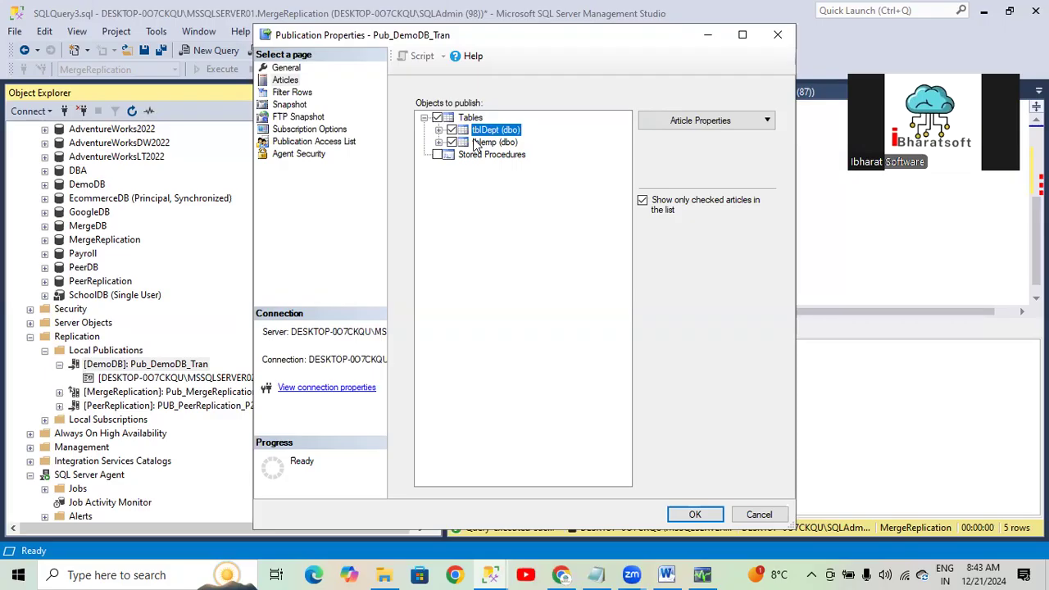
{"action": "left_click", "coordinate": [494, 143]}
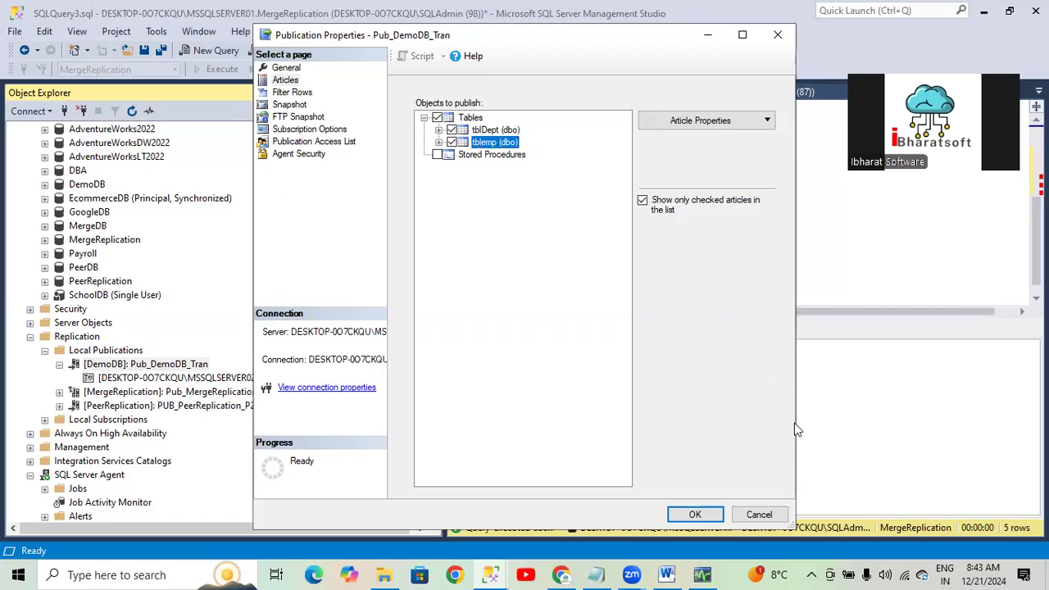
{"action": "left_click", "coordinate": [759, 514]}
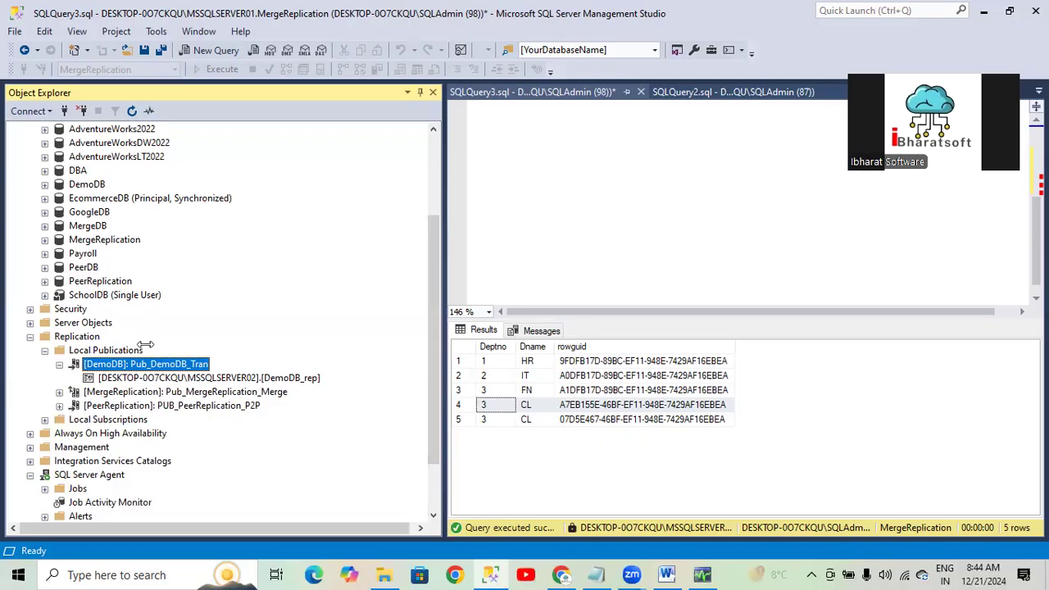
Step: Browse the objects of the DemoDB publisher database and collapse its tree again
{"action": "mouse_move", "coordinate": [151, 373]}
{"action": "mouse_move", "coordinate": [195, 384]}
{"action": "left_click", "coordinate": [46, 186]}
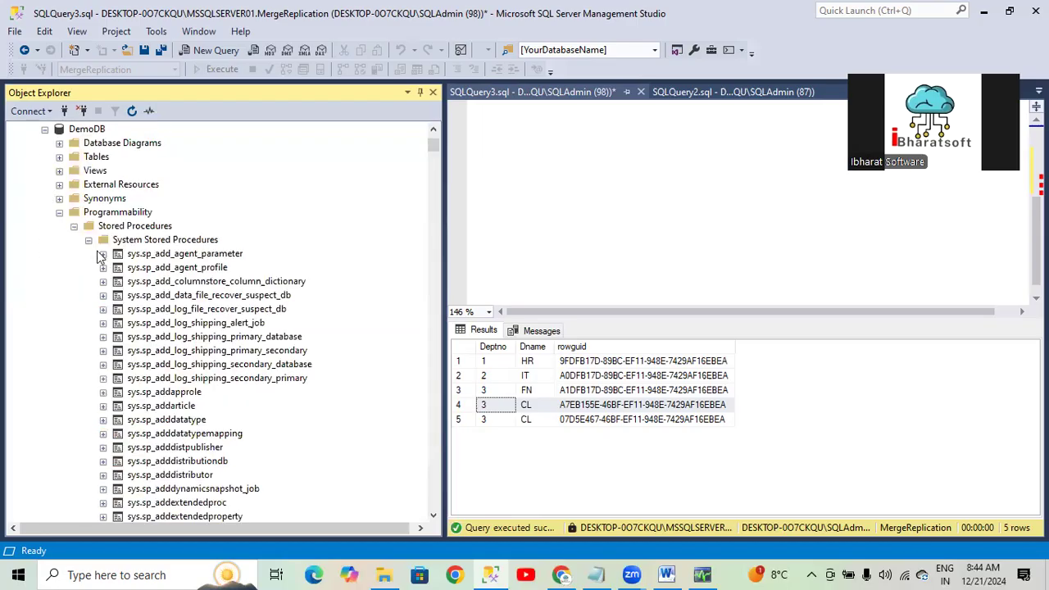
{"action": "left_click", "coordinate": [59, 212]}
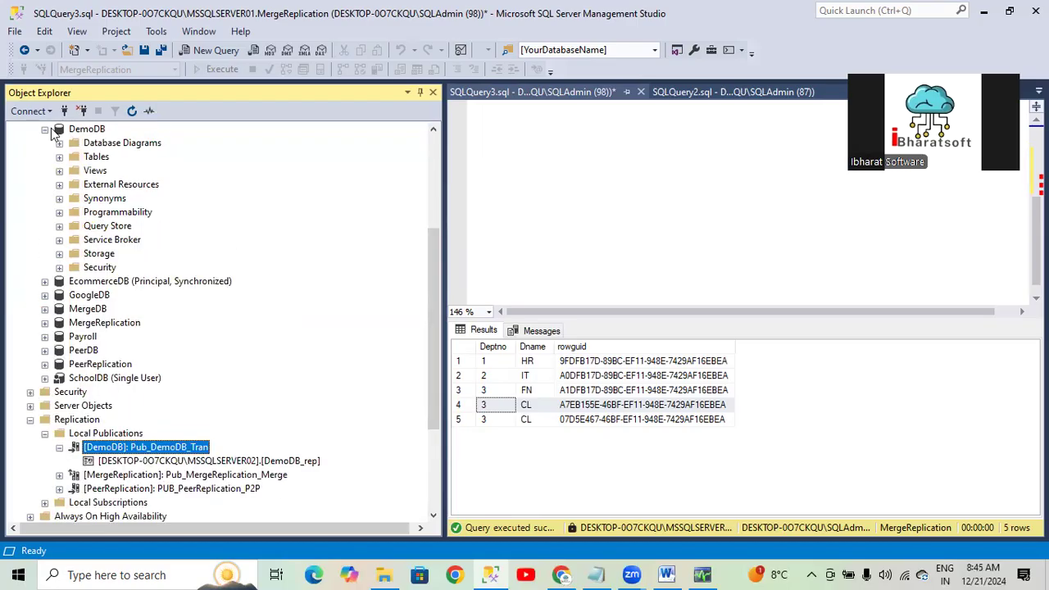
{"action": "left_click", "coordinate": [45, 128]}
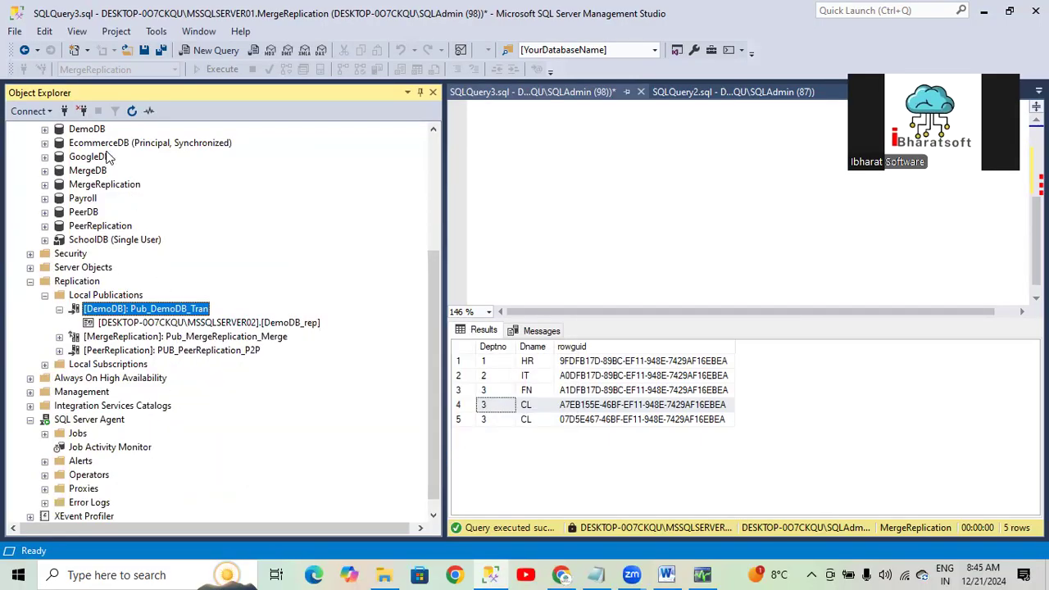
{"action": "scroll", "coordinate": [102, 251], "scroll_direction": "up", "scroll_amount": 1}
{"action": "left_click", "coordinate": [84, 172]}
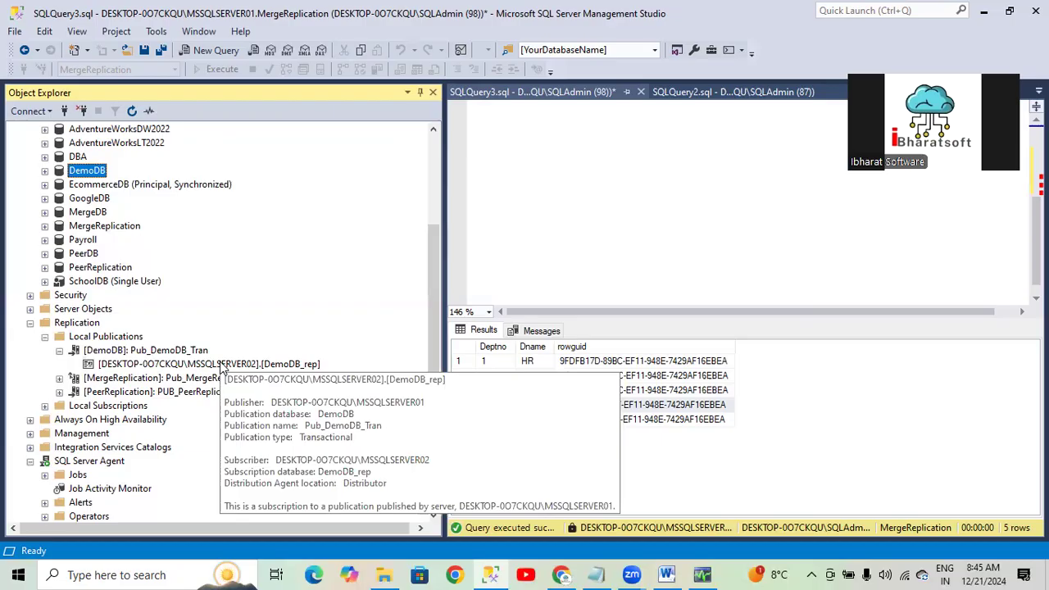
Step: Connect to the subscriber instance DESKTOP-0O7CKQU\MSSQLSERVER02
{"action": "scroll", "coordinate": [115, 254], "scroll_direction": "up", "scroll_amount": 4}
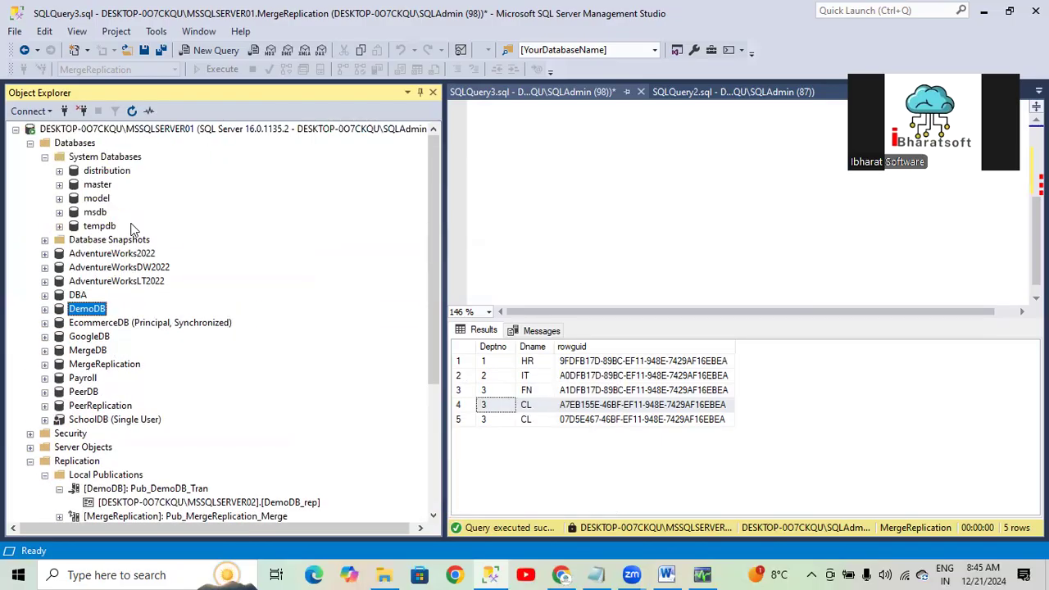
{"action": "right_click", "coordinate": [135, 127]}
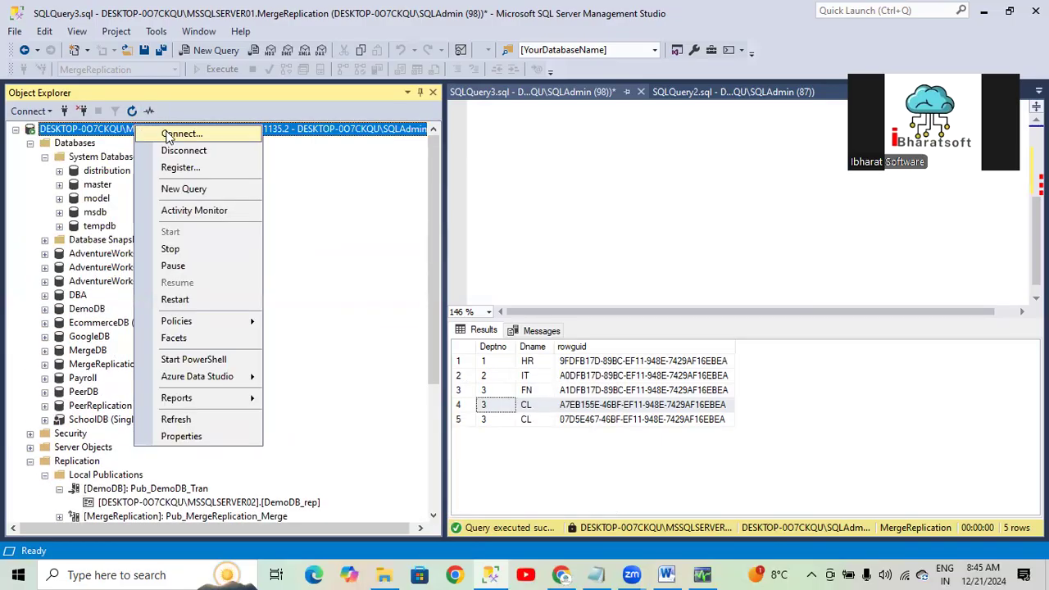
{"action": "key", "text": "Escape"}
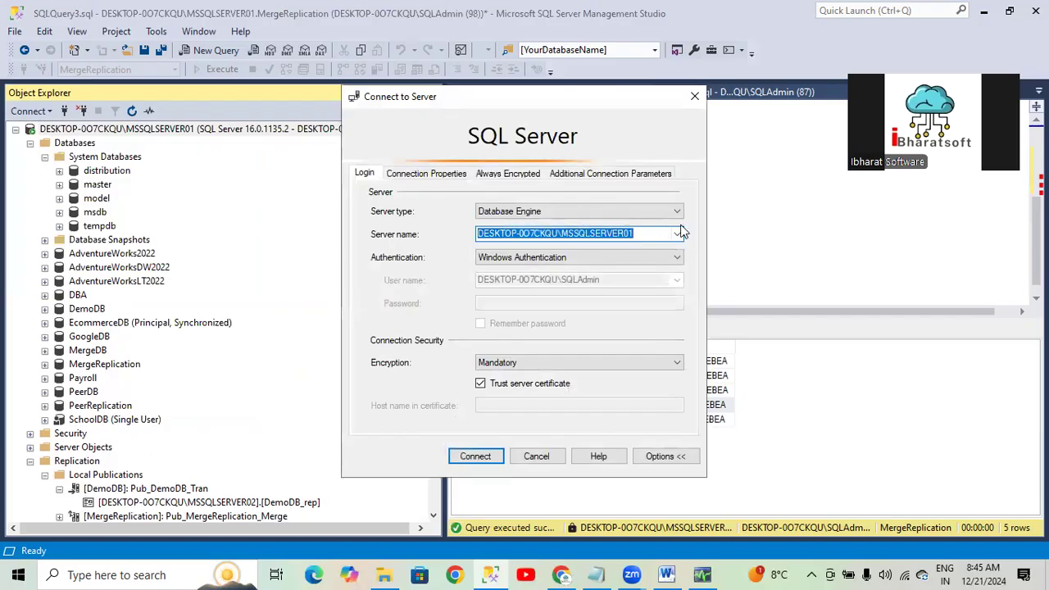
{"action": "left_click", "coordinate": [680, 233]}
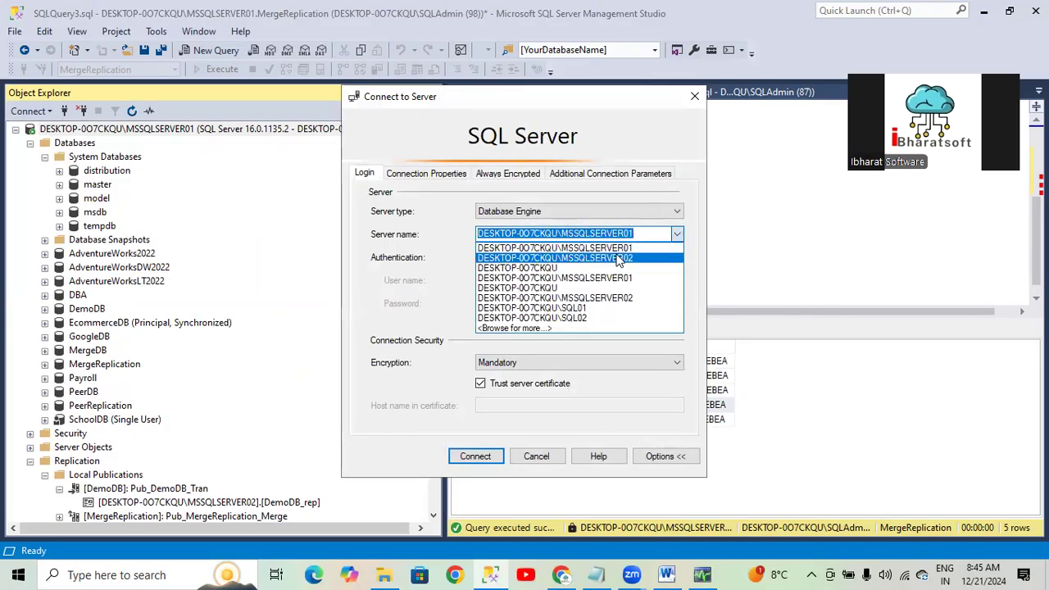
{"action": "left_click", "coordinate": [562, 253]}
{"action": "left_click", "coordinate": [475, 456]}
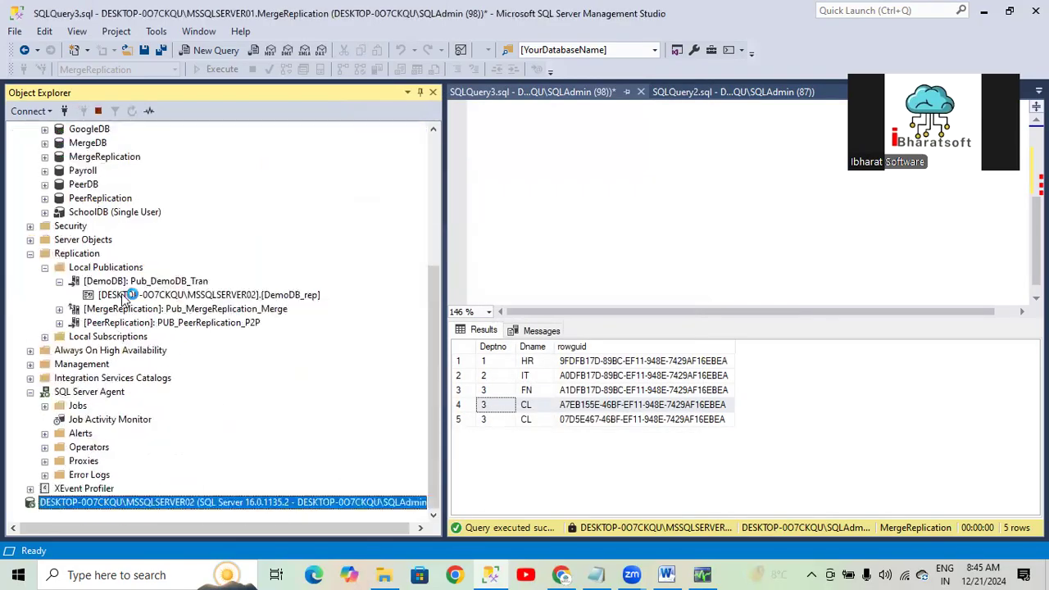
Step: Collapse the publisher's Replication folder and expand the tables of the DemoDB_rep database on the MSSQLSERVER02 instance
{"action": "scroll", "coordinate": [61, 270], "scroll_direction": "up", "scroll_amount": 2}
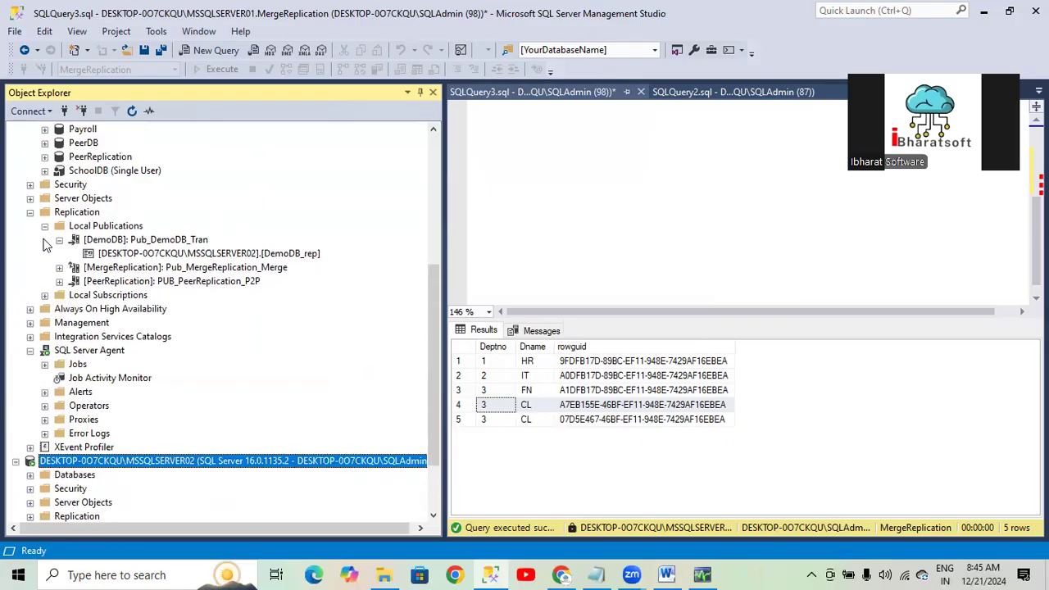
{"action": "left_click", "coordinate": [44, 225]}
{"action": "left_click", "coordinate": [30, 211]}
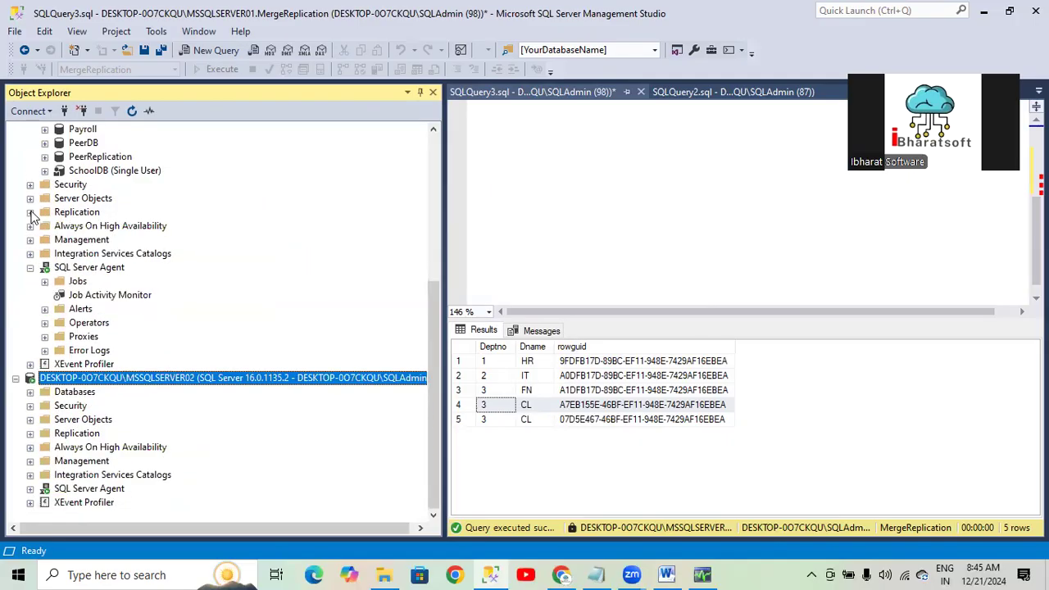
{"action": "left_click", "coordinate": [31, 391]}
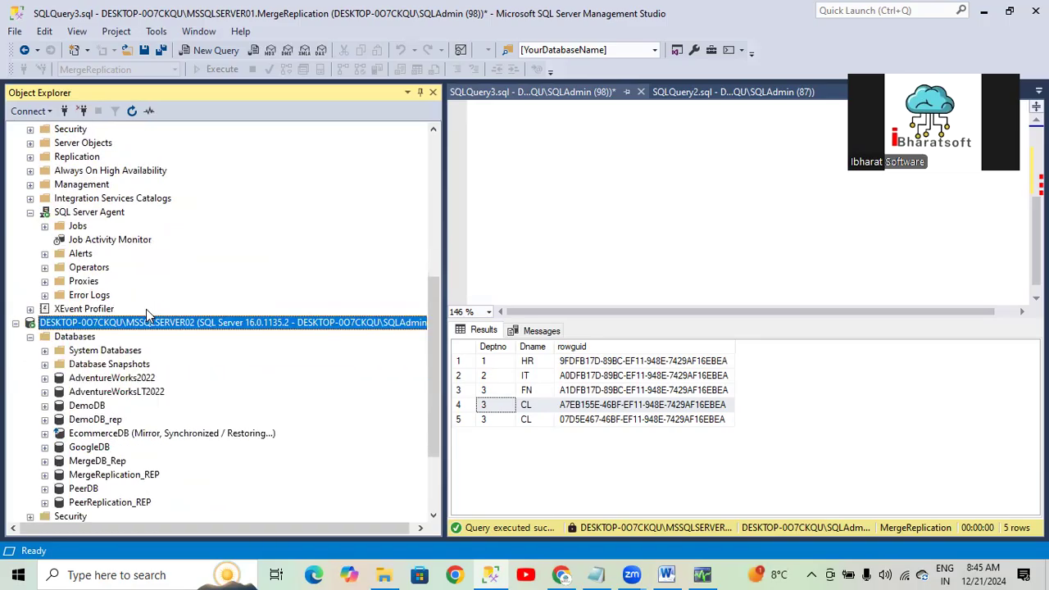
{"action": "left_click", "coordinate": [42, 336]}
{"action": "left_click", "coordinate": [59, 364]}
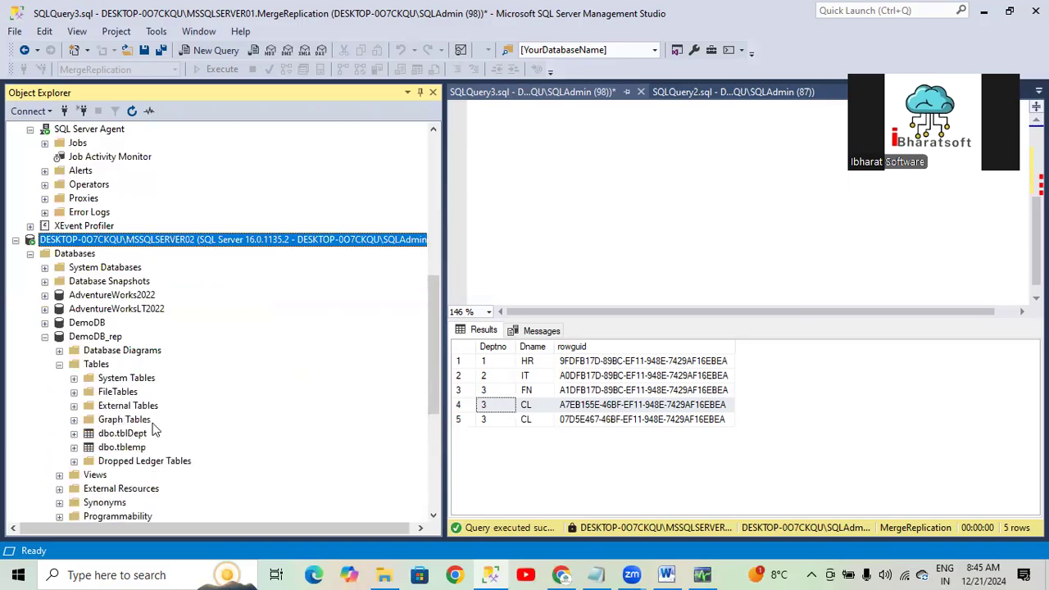
Step: Add a row with deptno 70 and Dname Demo01 to dbo.tblDept in DemoDB_rep, and close the table editor
{"action": "right_click", "coordinate": [142, 433]}
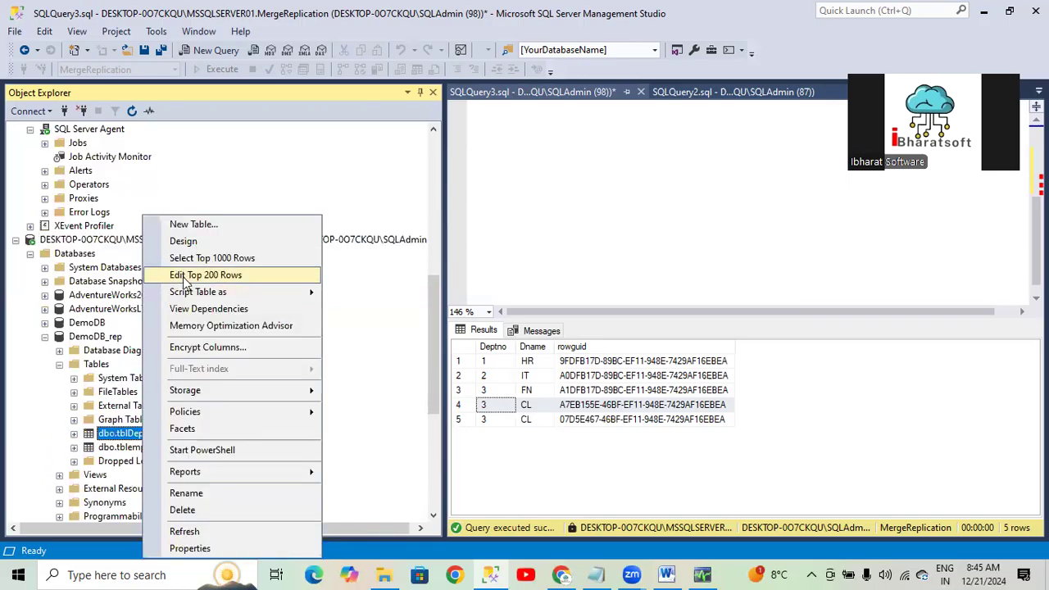
{"action": "left_click", "coordinate": [185, 280]}
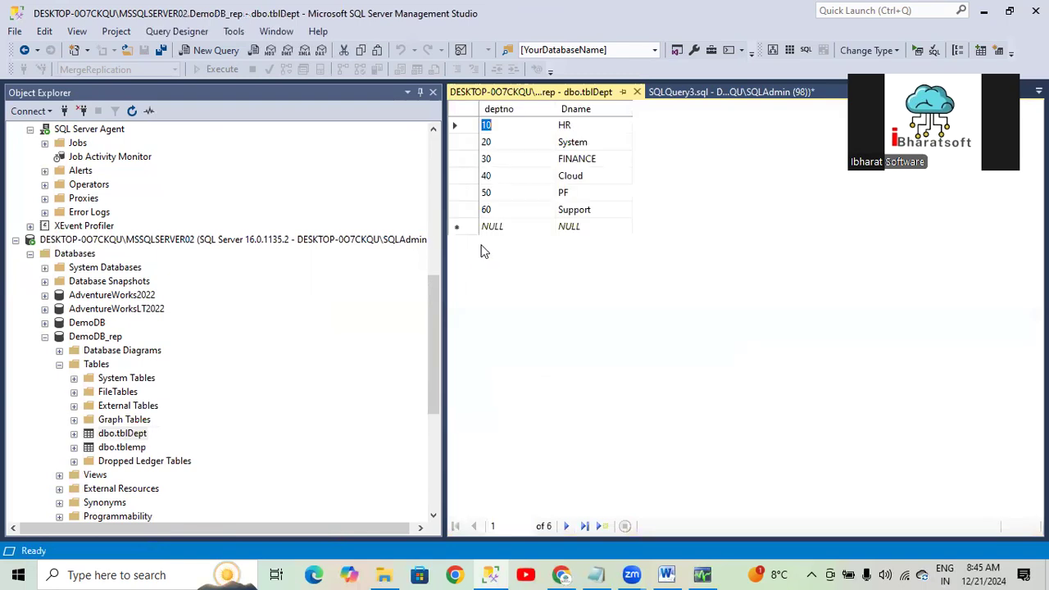
{"action": "left_click", "coordinate": [505, 227]}
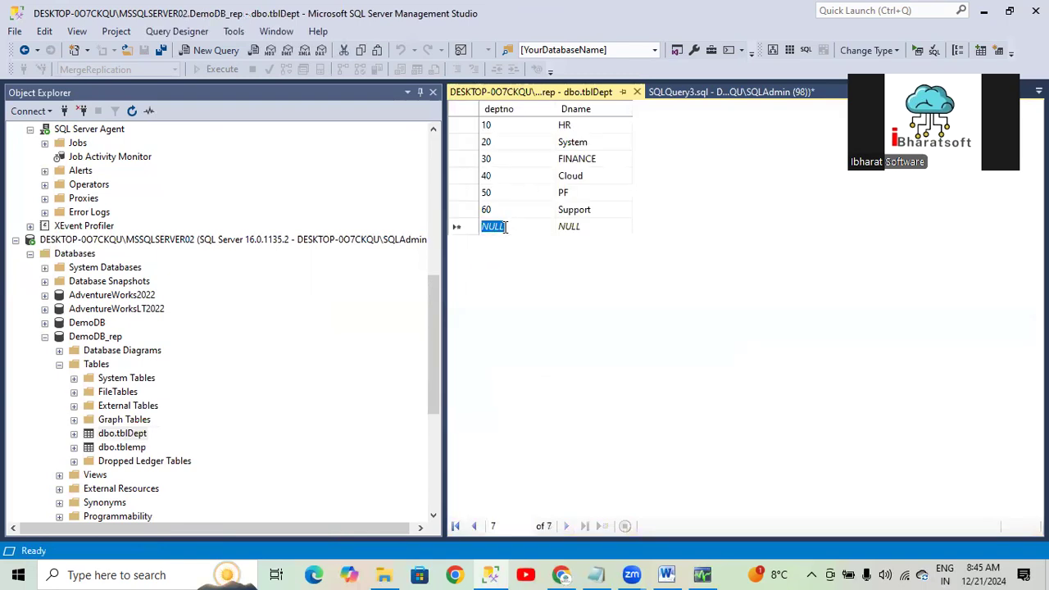
{"action": "type", "text": "70"}
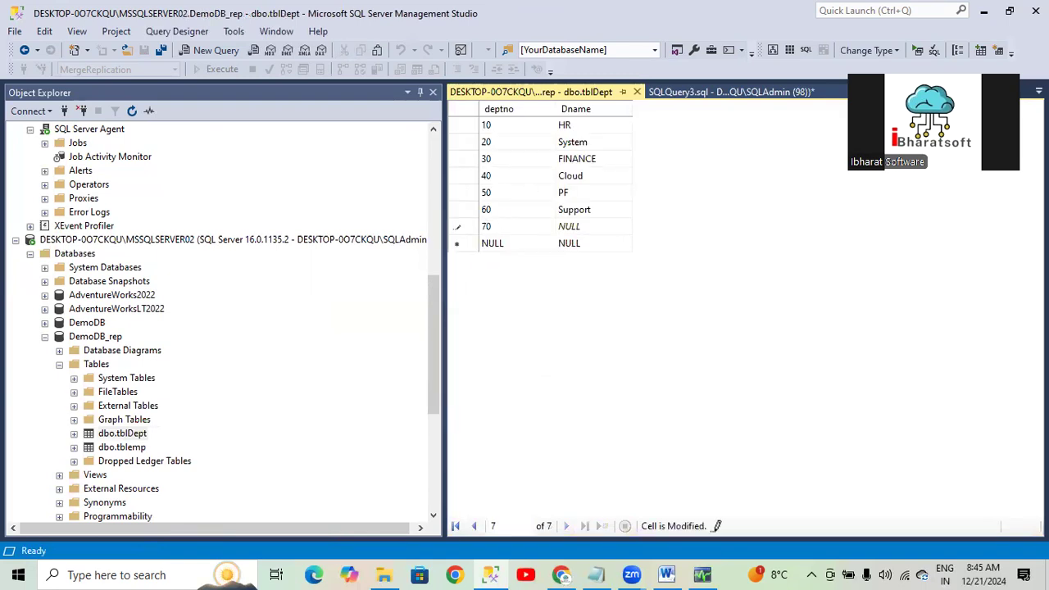
{"action": "key", "text": "Tab"}
{"action": "type", "text": "Demo01"}
{"action": "key", "text": "Return"}
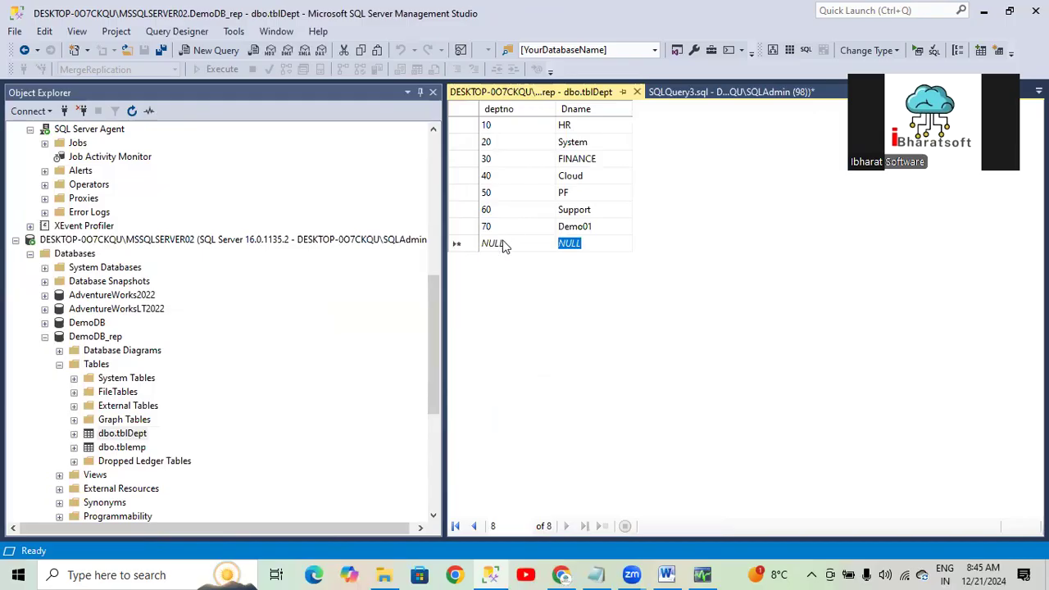
{"action": "left_click", "coordinate": [637, 92]}
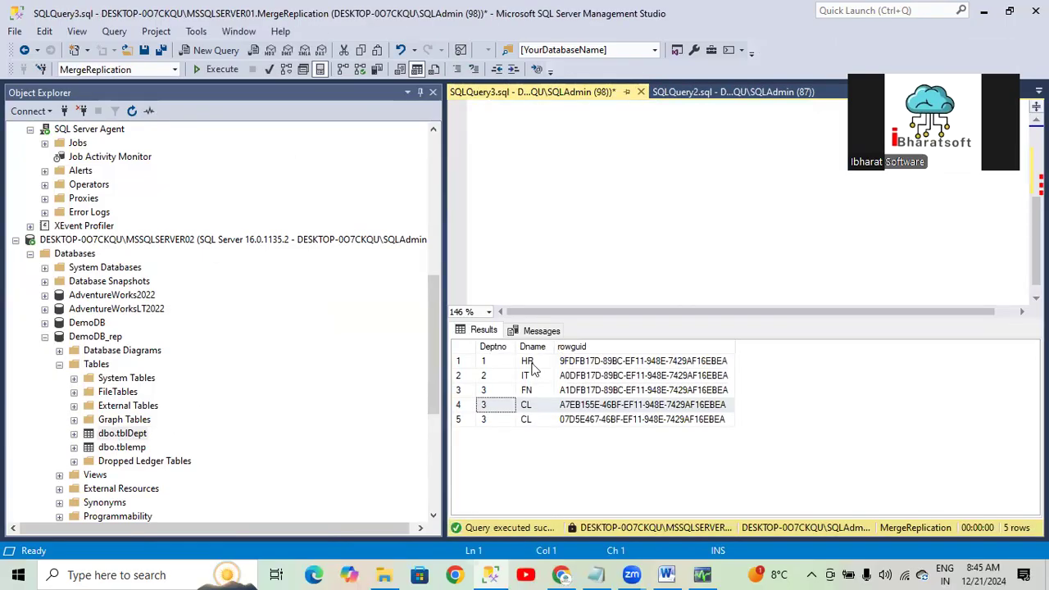
Step: Collapse System Databases on the MSSQLSERVER01 instance and expand the tables of its DemoDB database
{"action": "scroll", "coordinate": [105, 288], "scroll_direction": "up", "scroll_amount": 4}
{"action": "scroll", "coordinate": [106, 246], "scroll_direction": "up", "scroll_amount": 5}
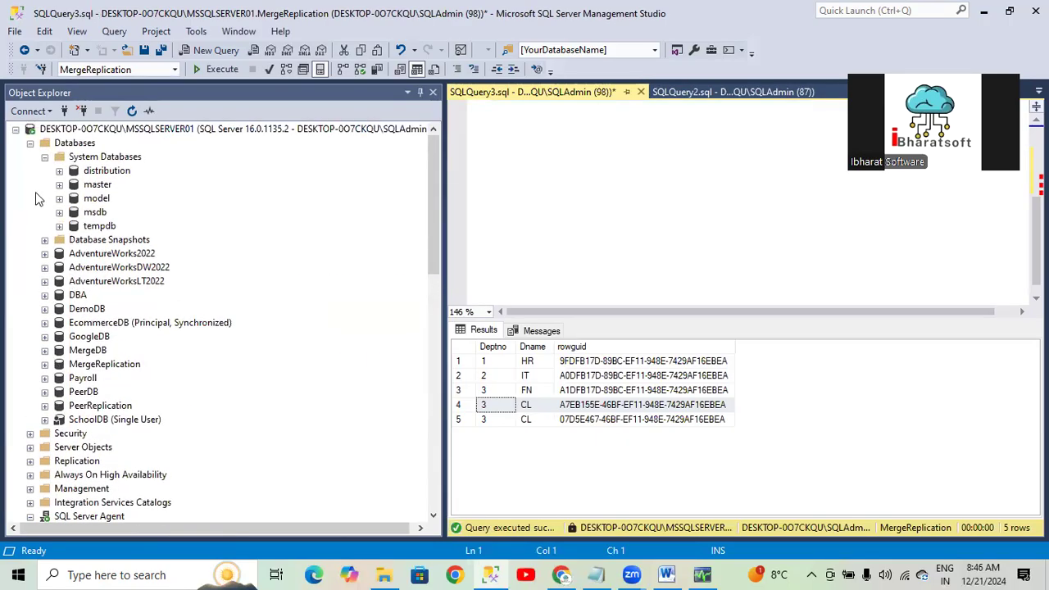
{"action": "left_click", "coordinate": [45, 157]}
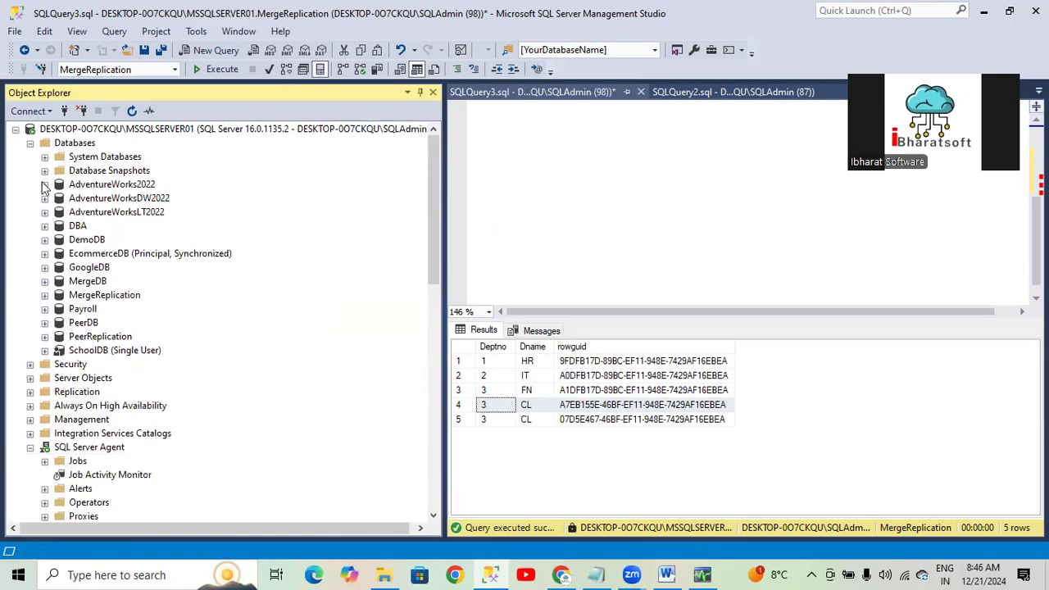
{"action": "left_click", "coordinate": [44, 239]}
{"action": "left_click", "coordinate": [59, 267]}
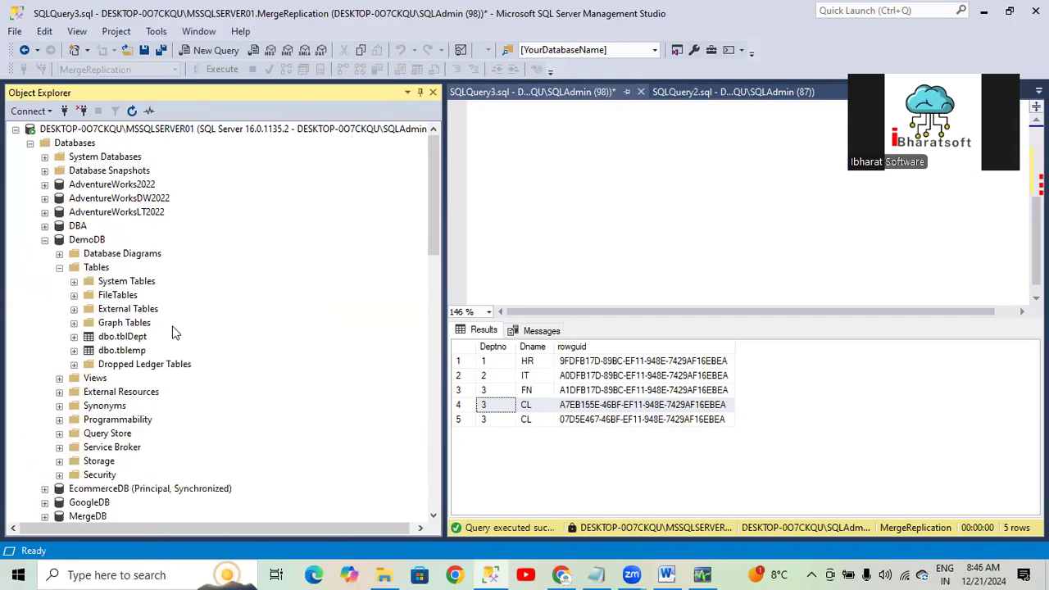
Step: Add a row with deptno 70 and Dname Demo01 to dbo.tblDept in the publisher's DemoDB database
{"action": "right_click", "coordinate": [132, 338]}
{"action": "left_click", "coordinate": [185, 276]}
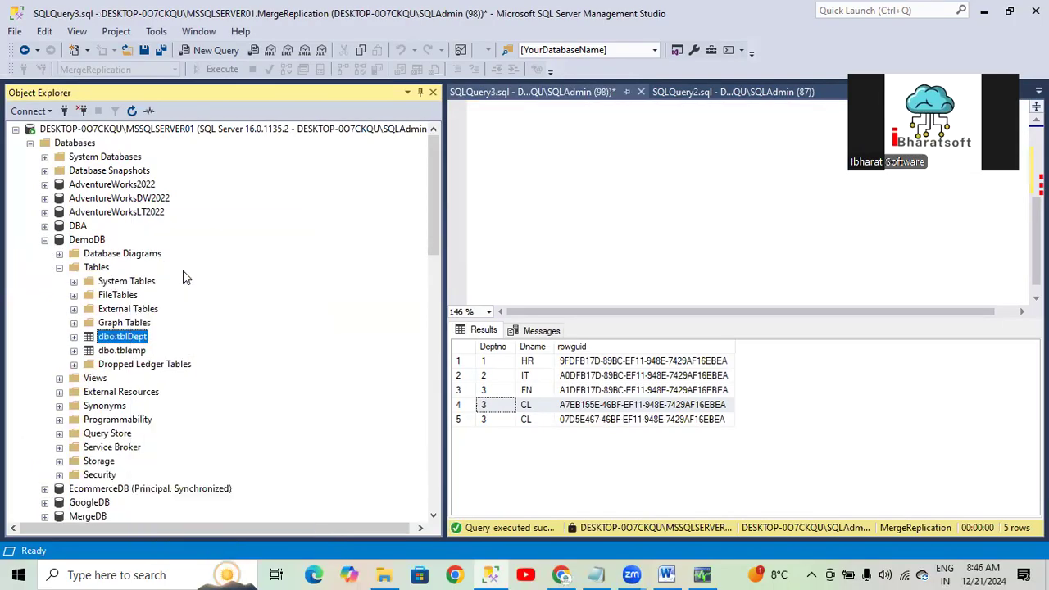
{"action": "left_click", "coordinate": [494, 227]}
{"action": "type", "text": "70"}
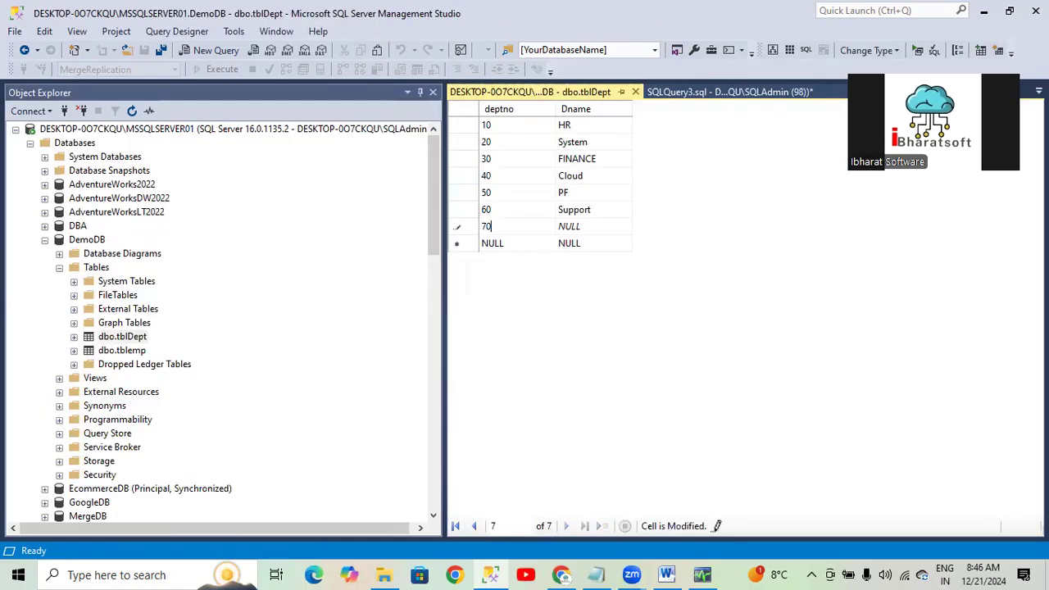
{"action": "key", "text": "Tab"}
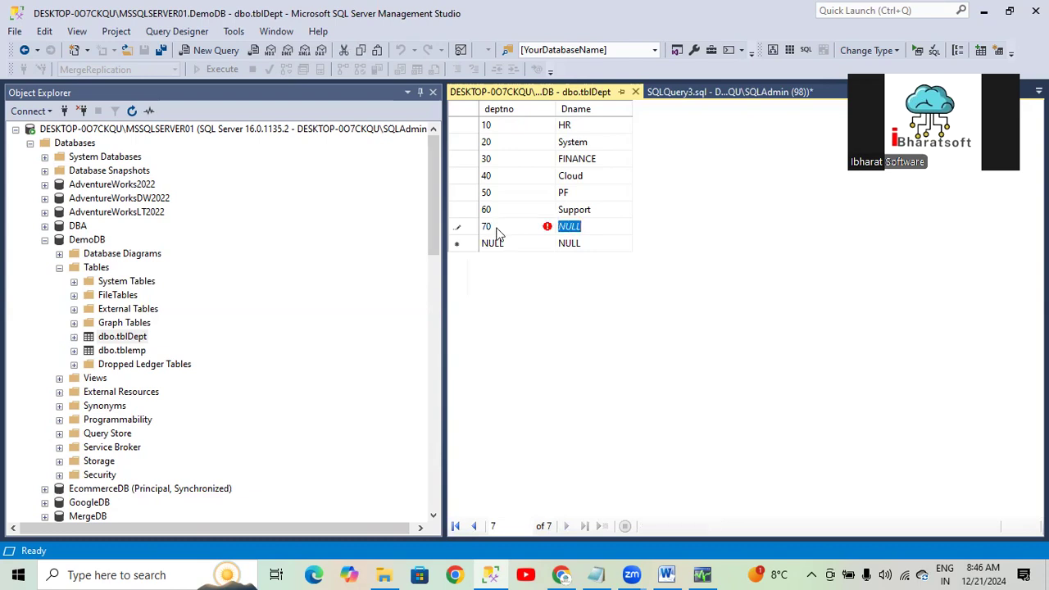
{"action": "type", "text": "Demo01"}
{"action": "key", "text": "Return"}
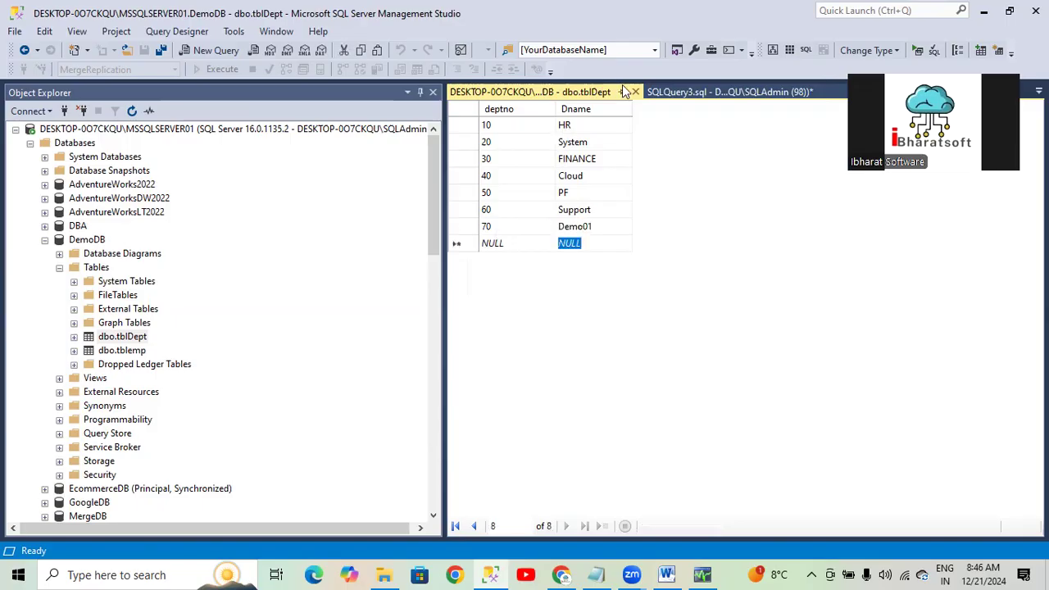
Step: Close the publisher's tblDept table editor and launch Replication Monitor from the Local Publications folder of the MSSQLSERVER01 instance
{"action": "left_click", "coordinate": [635, 92]}
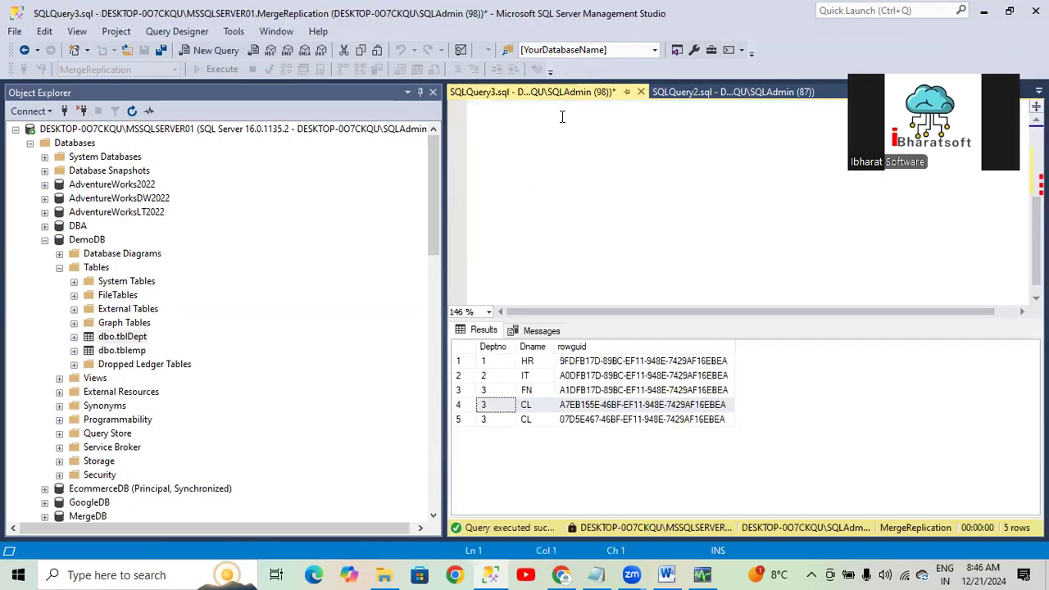
{"action": "left_click", "coordinate": [45, 239]}
{"action": "scroll", "coordinate": [88, 318], "scroll_direction": "down", "scroll_amount": 4}
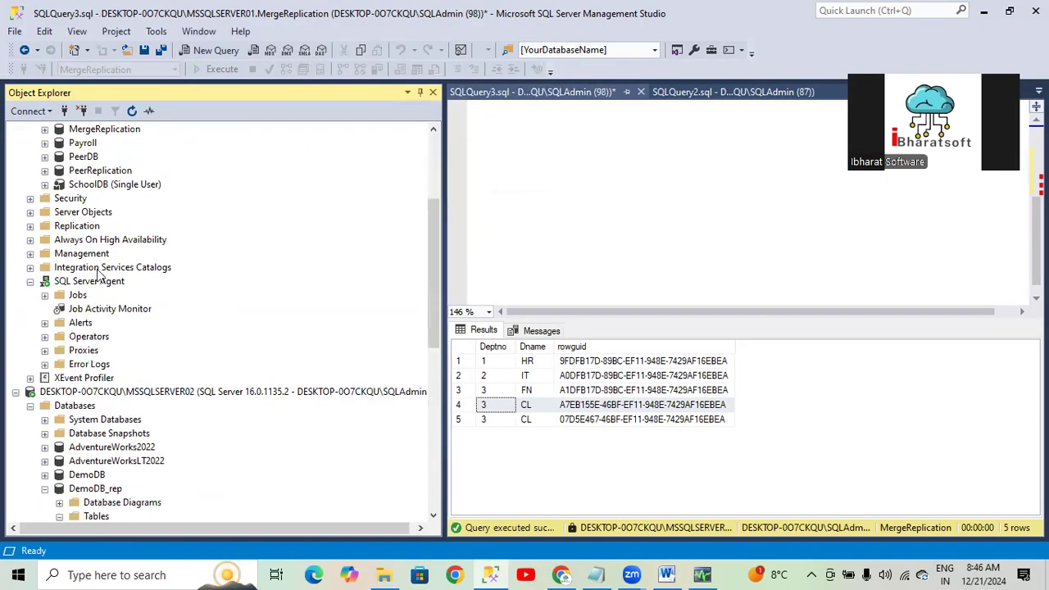
{"action": "left_click", "coordinate": [31, 226]}
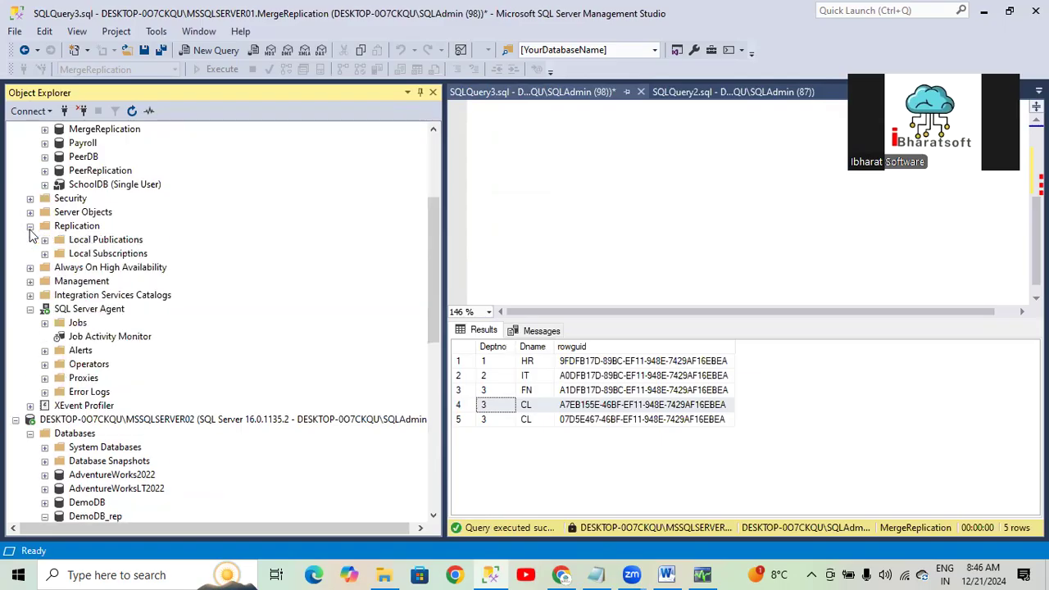
{"action": "left_click", "coordinate": [116, 240]}
{"action": "right_click", "coordinate": [113, 240]}
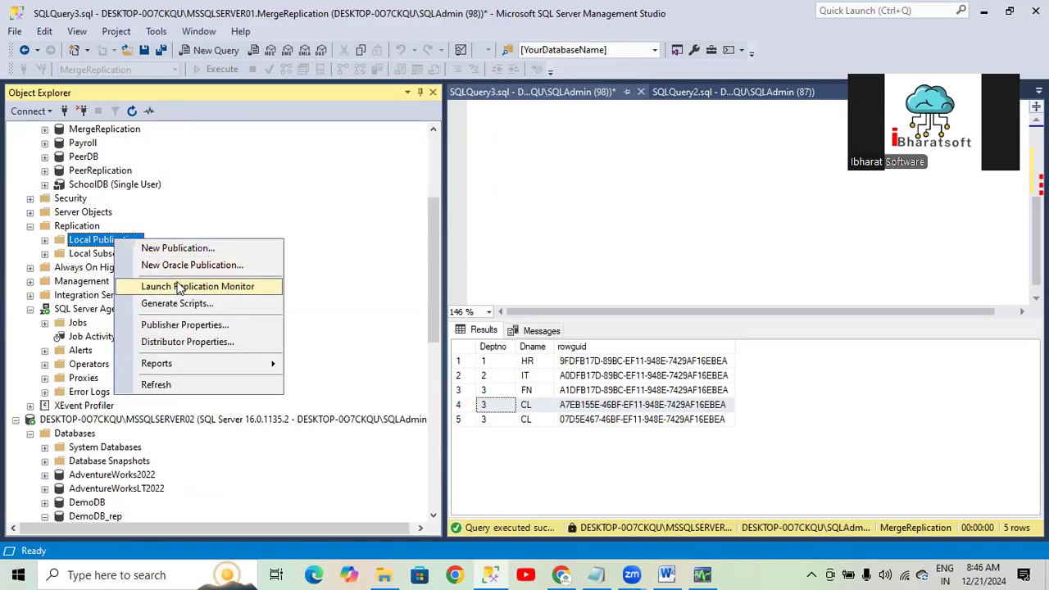
{"action": "left_click", "coordinate": [179, 285]}
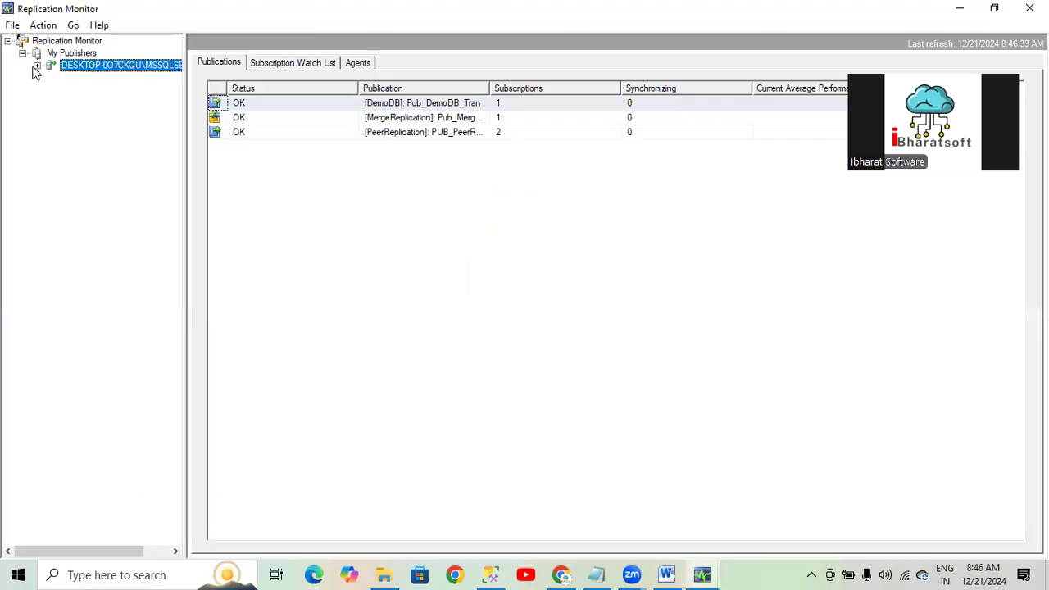
Step: Expand the MSSQLSERVER01 publisher, show the subscriptions of Pub_DemoDB_Tran, and refresh the subscription's status
{"action": "left_click", "coordinate": [37, 66]}
{"action": "left_click", "coordinate": [98, 77]}
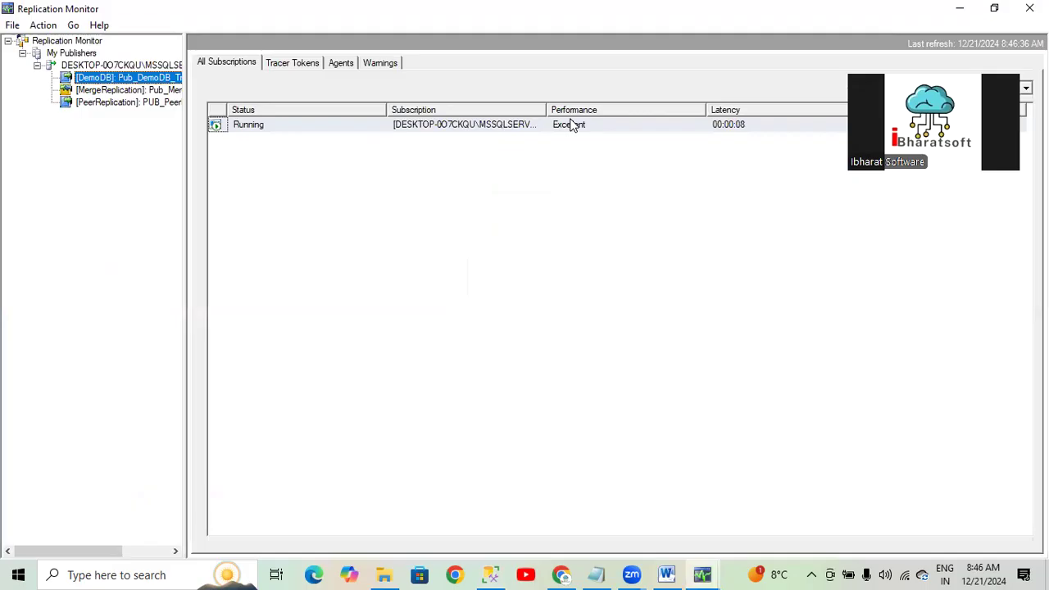
{"action": "left_click", "coordinate": [572, 127]}
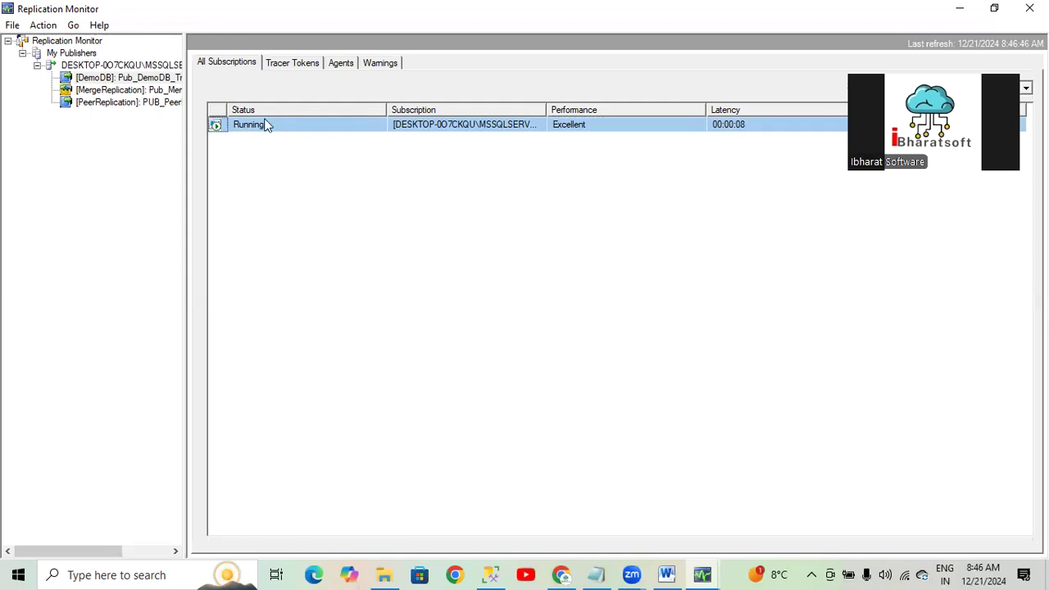
{"action": "right_click", "coordinate": [276, 136]}
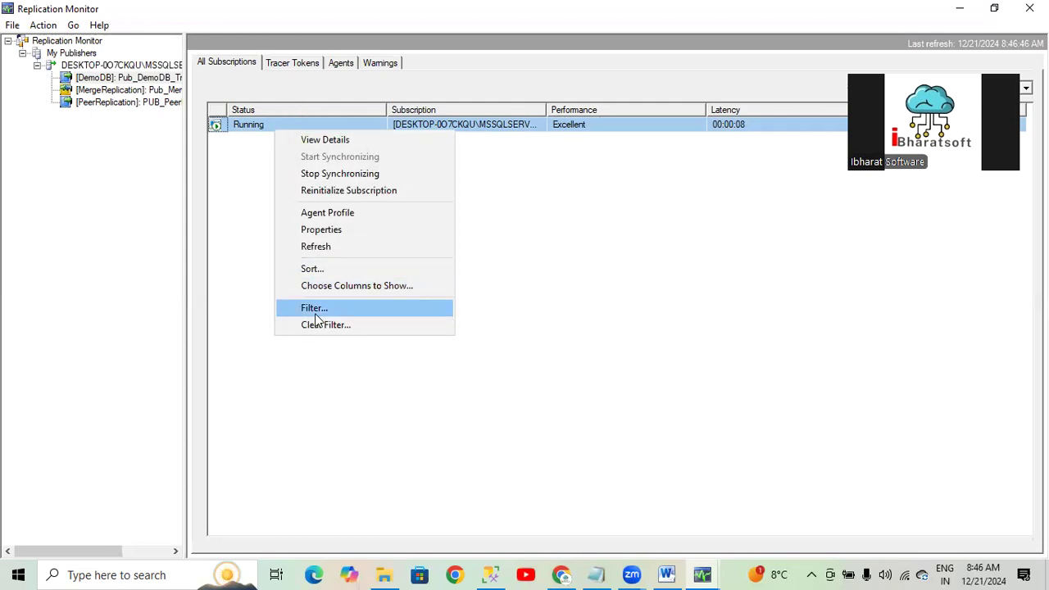
{"action": "left_click", "coordinate": [315, 246]}
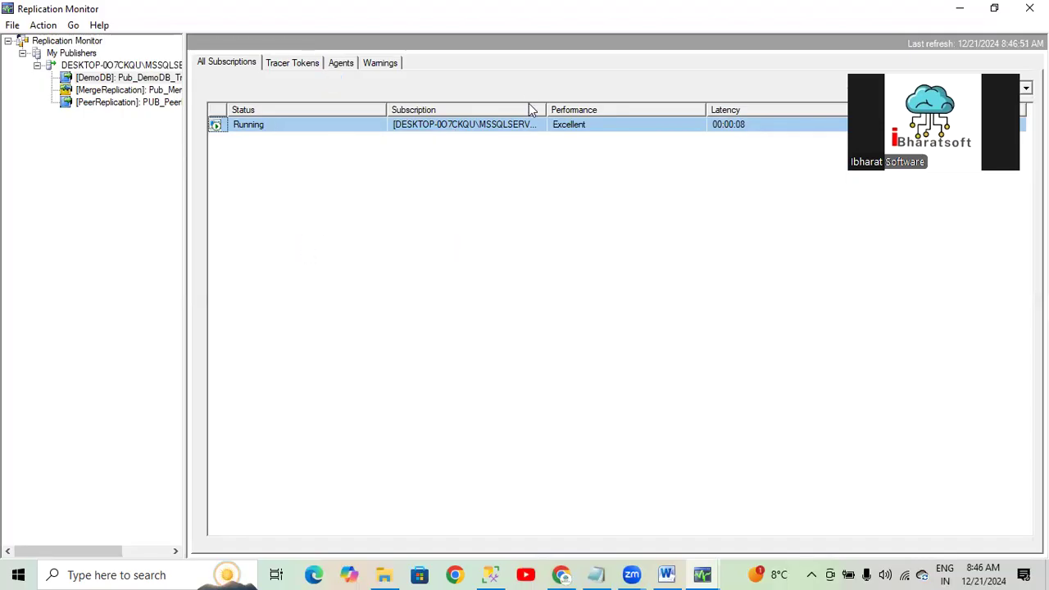
Step: Switch between the publisher and its publications to recheck the status of the Pub_DemoDB_Tran subscription
{"action": "left_click", "coordinate": [163, 91]}
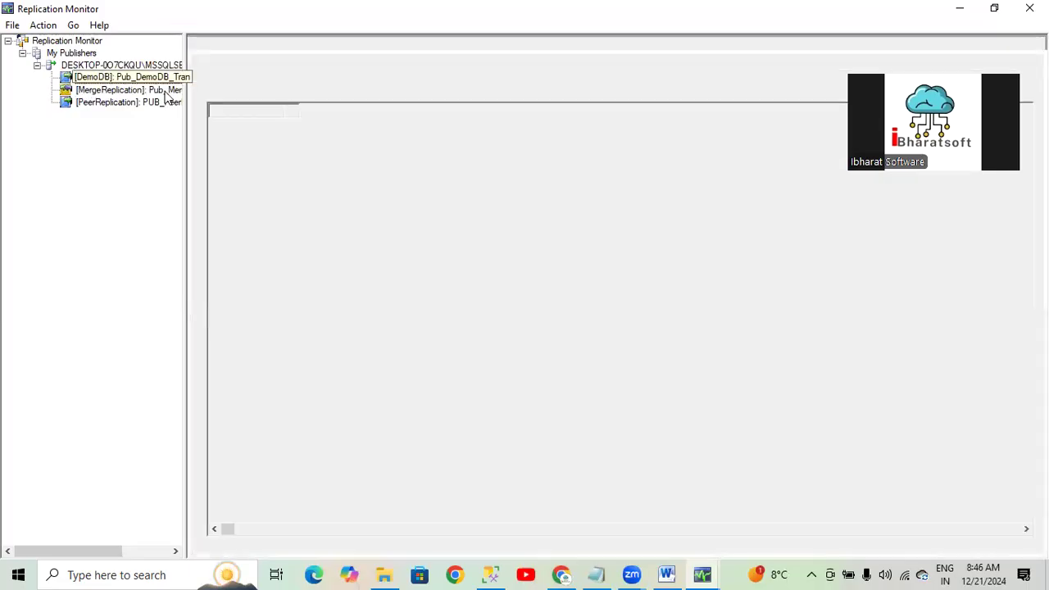
{"action": "left_click", "coordinate": [98, 69]}
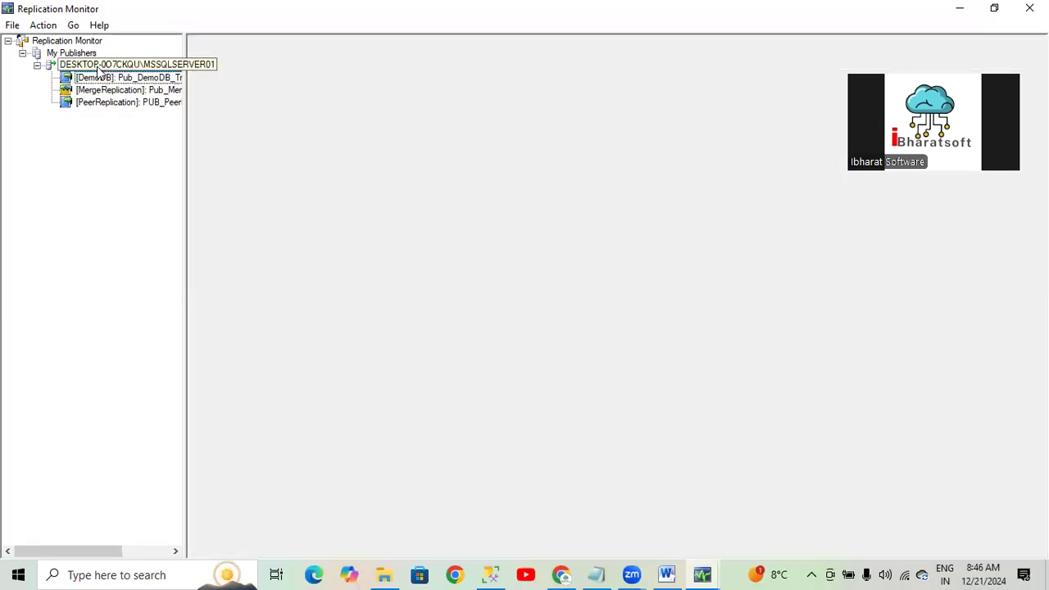
{"action": "left_click", "coordinate": [98, 80]}
{"action": "left_click", "coordinate": [119, 66]}
{"action": "left_click", "coordinate": [116, 77]}
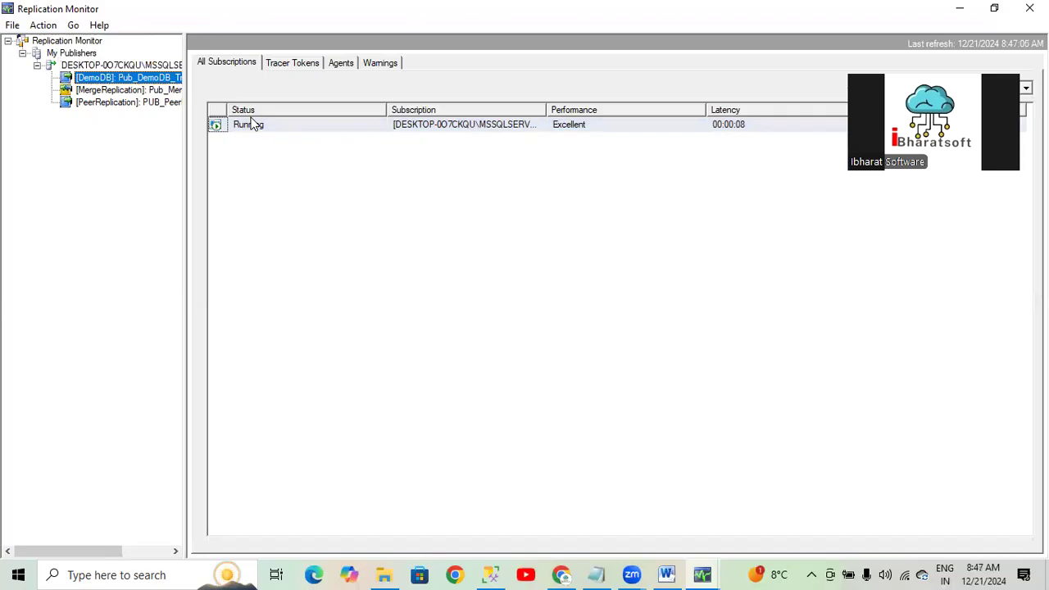
{"action": "left_click", "coordinate": [247, 127]}
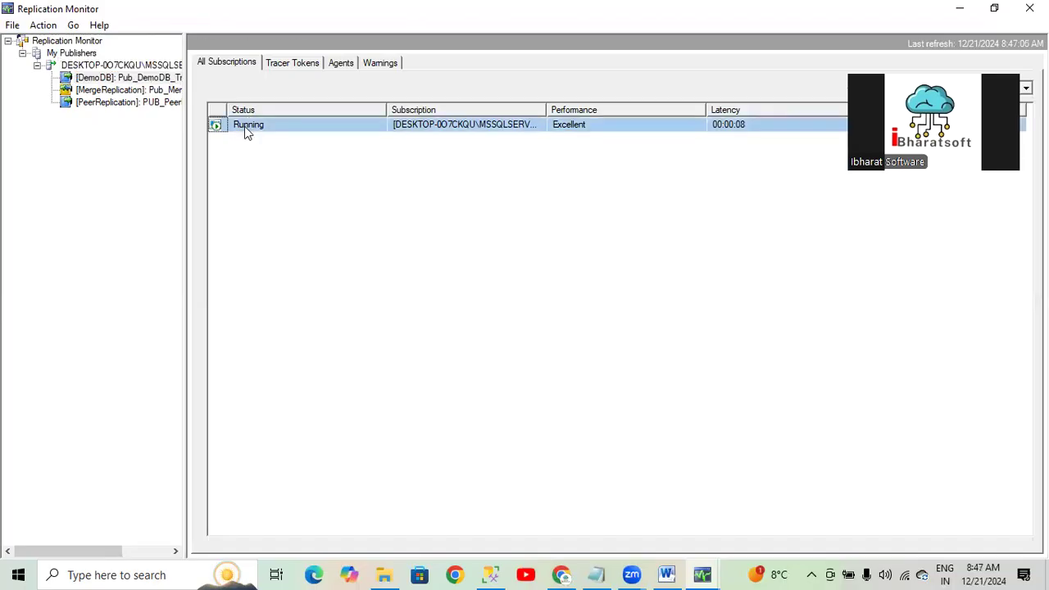
{"action": "left_click", "coordinate": [130, 91]}
{"action": "left_click", "coordinate": [126, 79]}
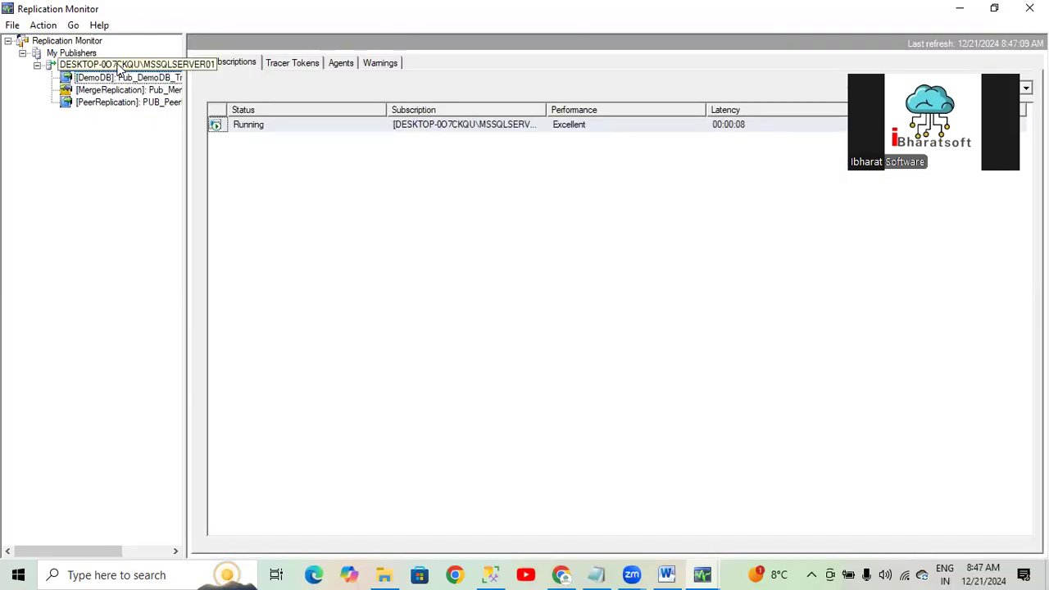
{"action": "left_click", "coordinate": [107, 65]}
Step: Exit Replication Monitor, relaunch it from Local Publications, and show the Pub_DemoDB_Tran subscriptions in a maximized window
{"action": "left_click", "coordinate": [13, 25]}
{"action": "left_click", "coordinate": [33, 44]}
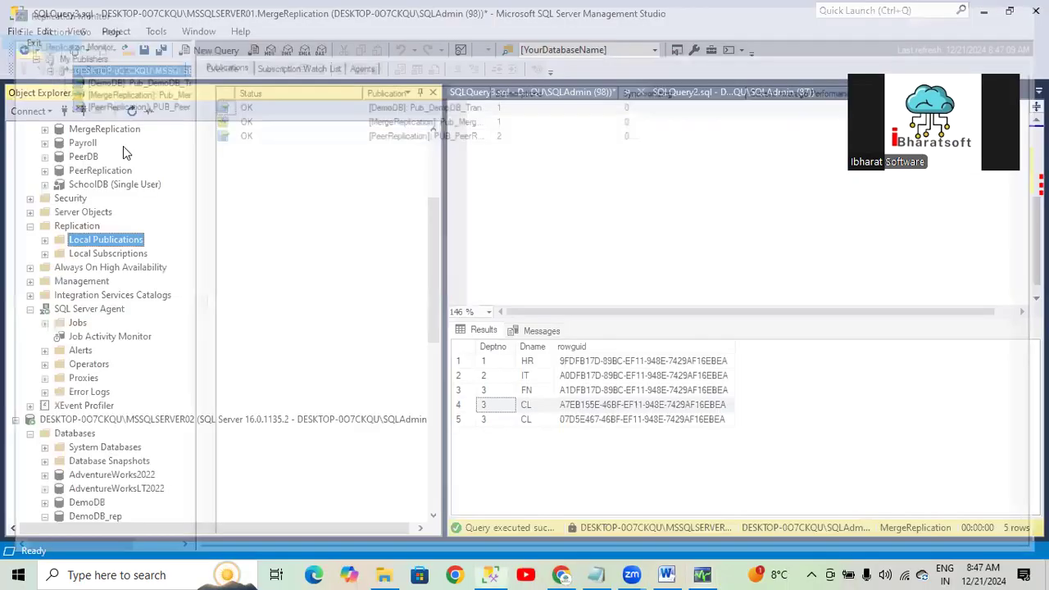
{"action": "right_click", "coordinate": [102, 243]}
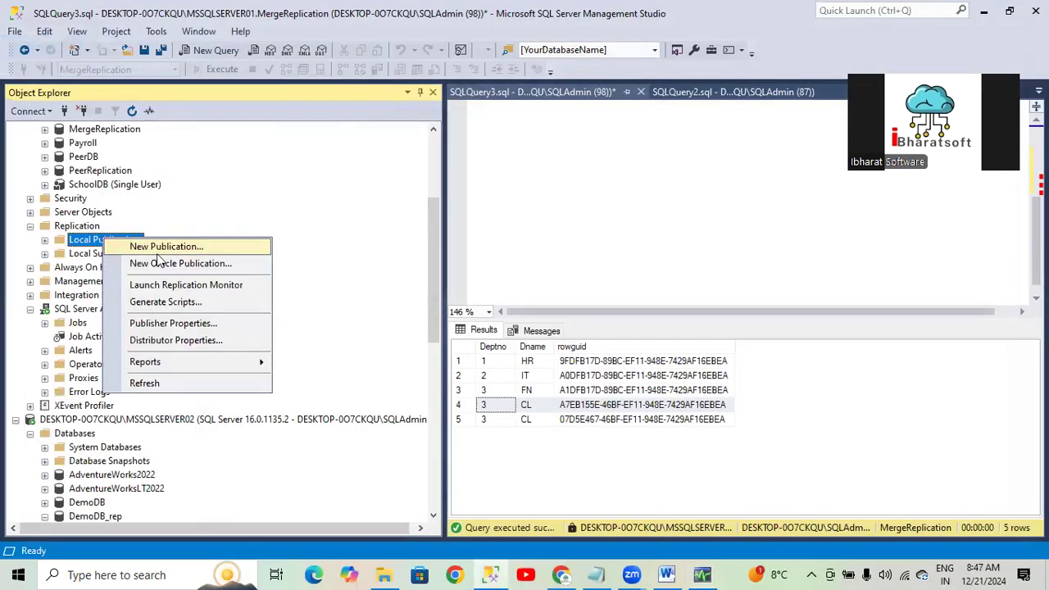
{"action": "left_click", "coordinate": [176, 284]}
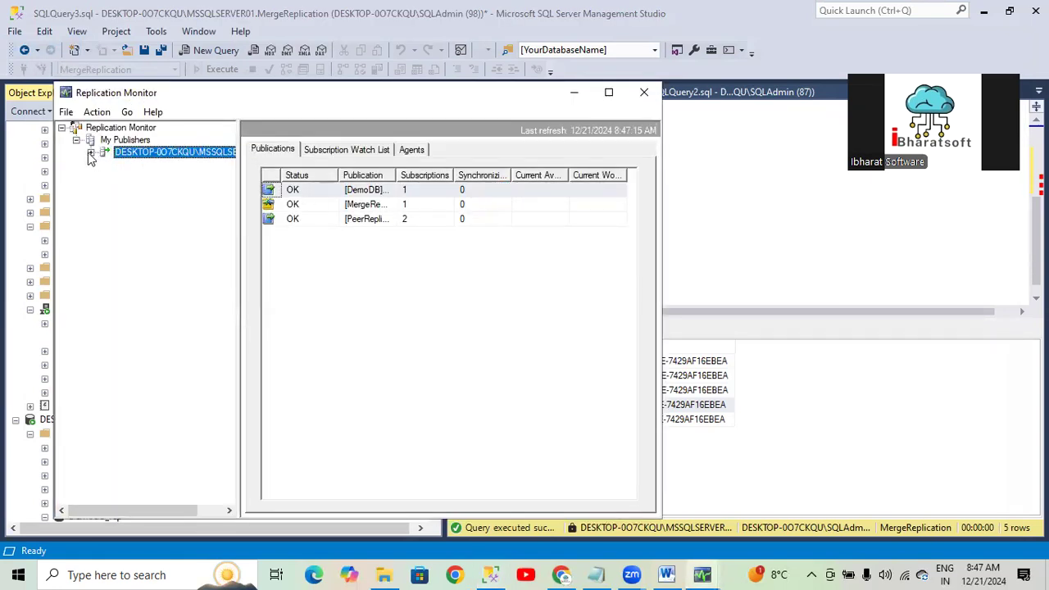
{"action": "left_click", "coordinate": [90, 153]}
{"action": "left_click", "coordinate": [170, 165]}
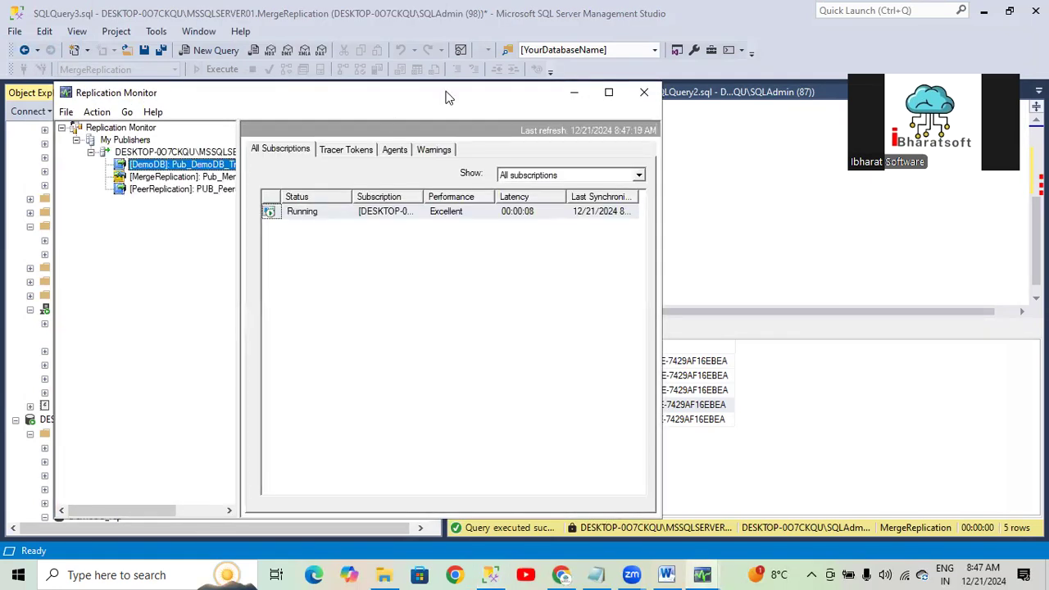
{"action": "left_click", "coordinate": [608, 92]}
Step: Examine the subscription's Publisher To Distributor and Distributor To Subscriber histories, including the latest Distribution Agent sessions, and close the details
{"action": "left_click", "coordinate": [255, 122]}
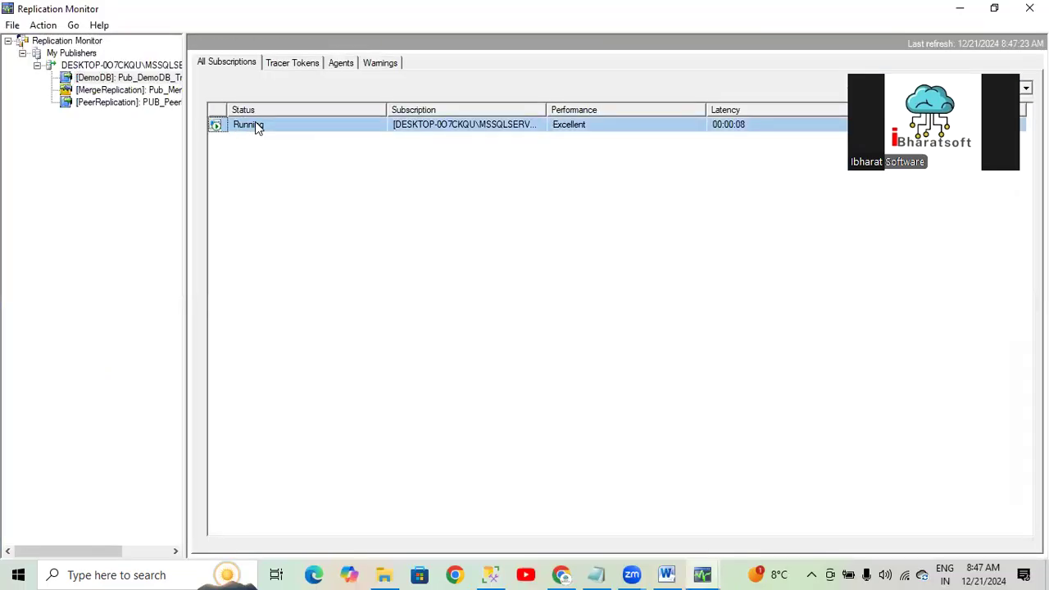
{"action": "double_click", "coordinate": [255, 122]}
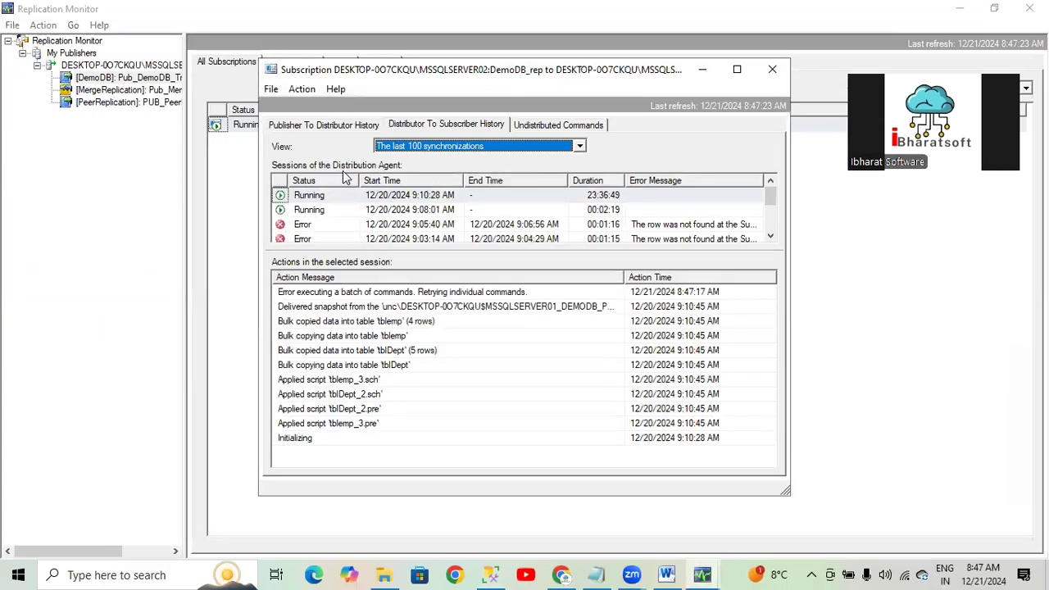
{"action": "left_click", "coordinate": [773, 71]}
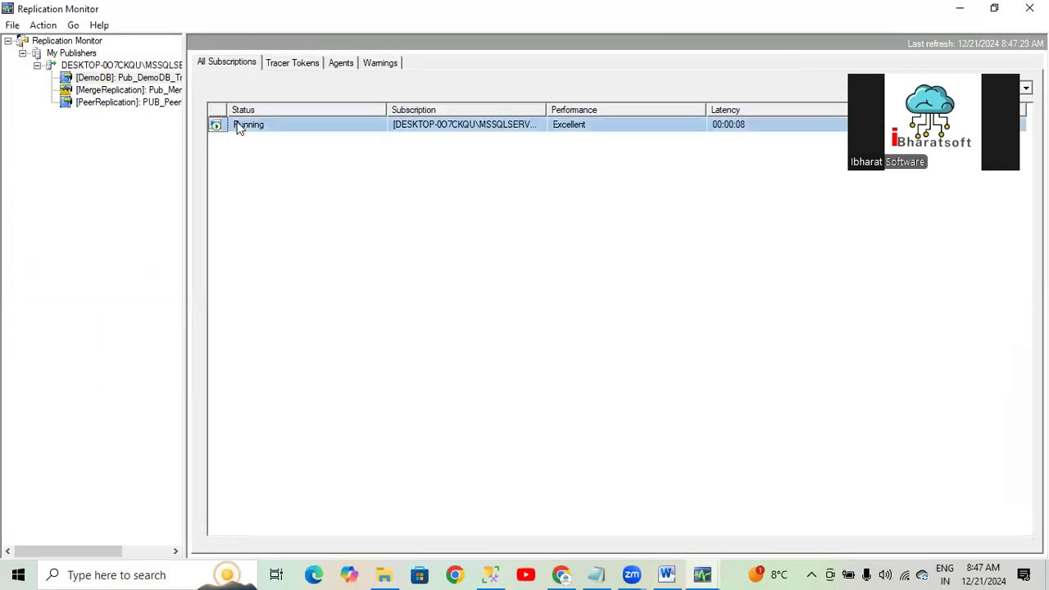
{"action": "double_click", "coordinate": [239, 127]}
{"action": "left_click", "coordinate": [304, 125]}
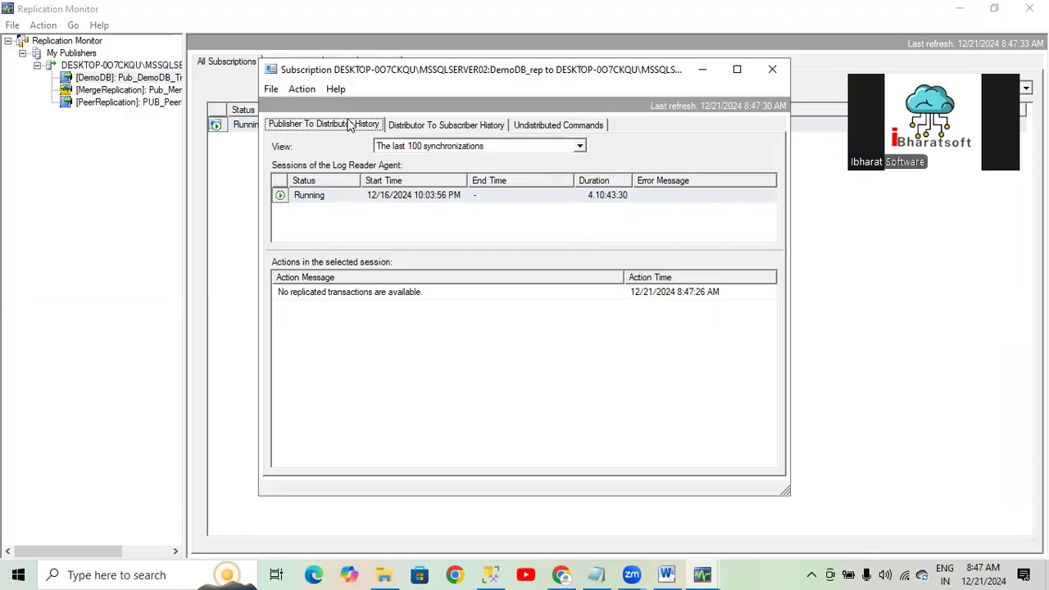
{"action": "left_click", "coordinate": [403, 124]}
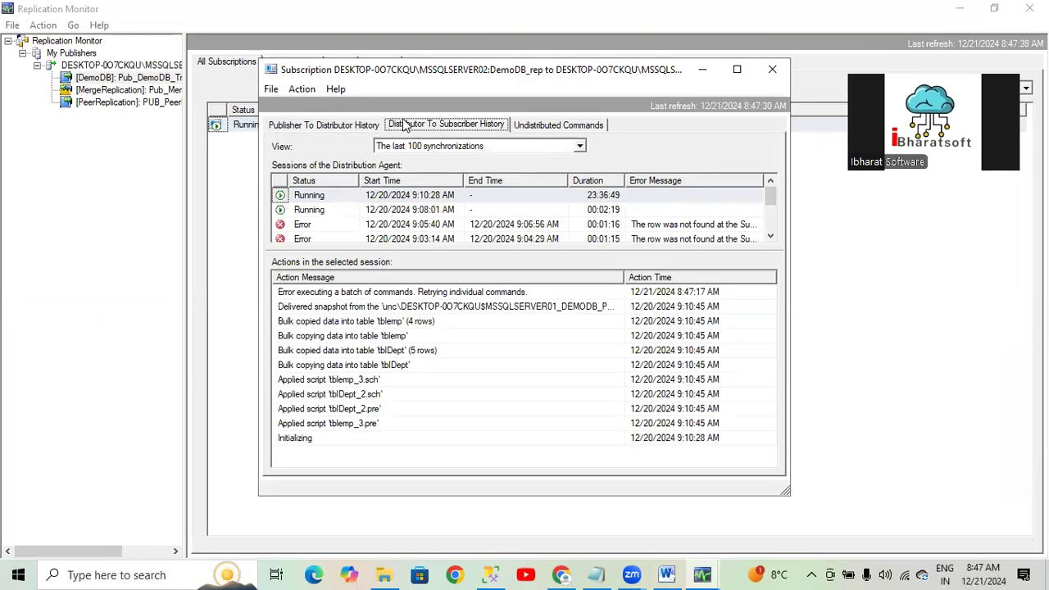
{"action": "left_click", "coordinate": [313, 197]}
{"action": "left_click", "coordinate": [310, 210]}
{"action": "left_click", "coordinate": [304, 198]}
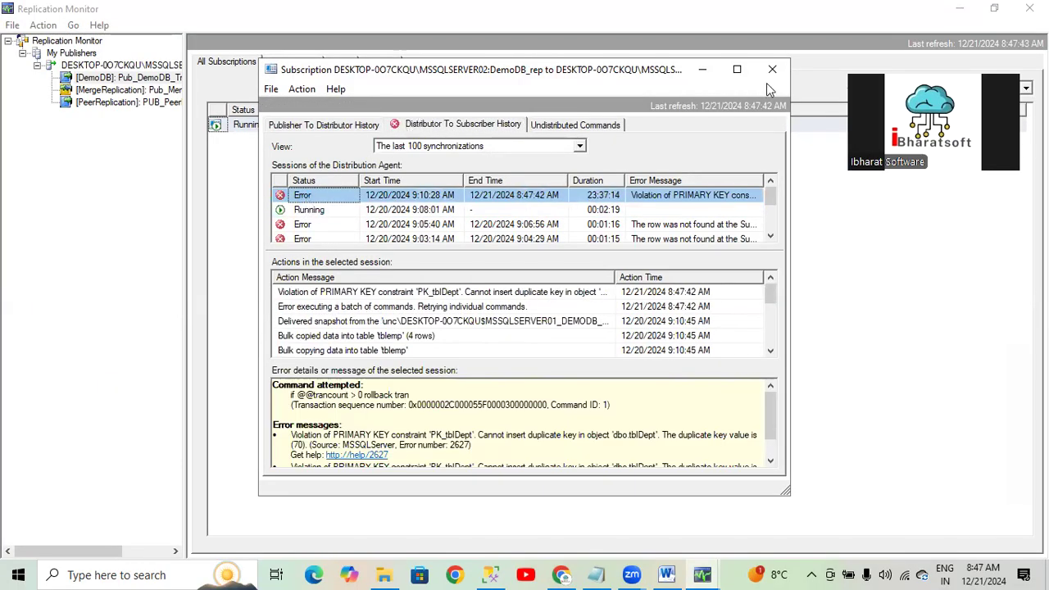
{"action": "left_click", "coordinate": [772, 68]}
Step: Refresh the MSSQLSERVER01 publisher in Replication Monitor to update the status of its publications
{"action": "left_click", "coordinate": [106, 89]}
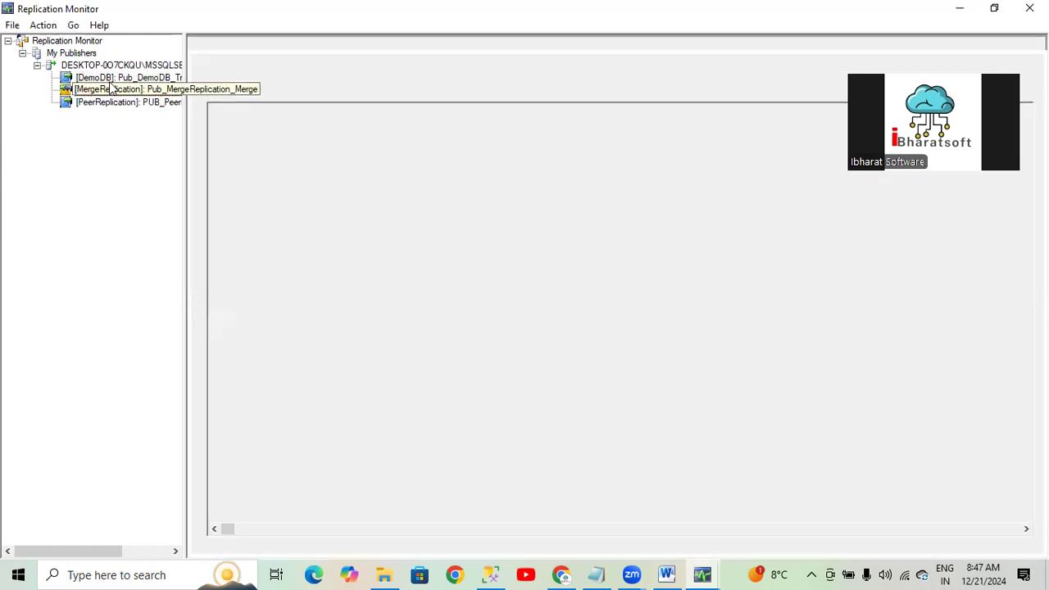
{"action": "left_click", "coordinate": [109, 77]}
{"action": "right_click", "coordinate": [109, 65]}
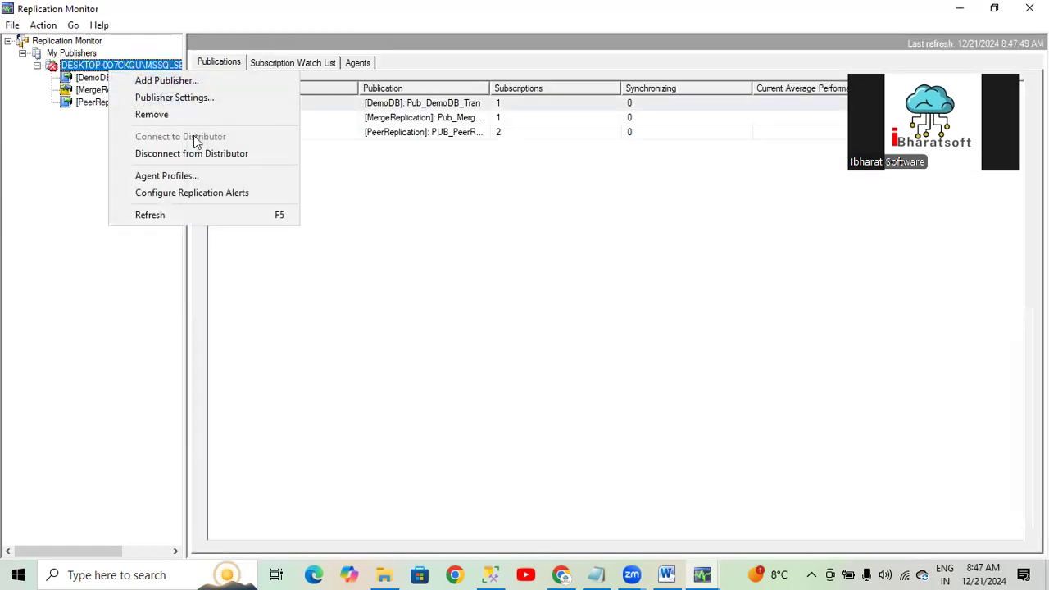
{"action": "left_click", "coordinate": [158, 215]}
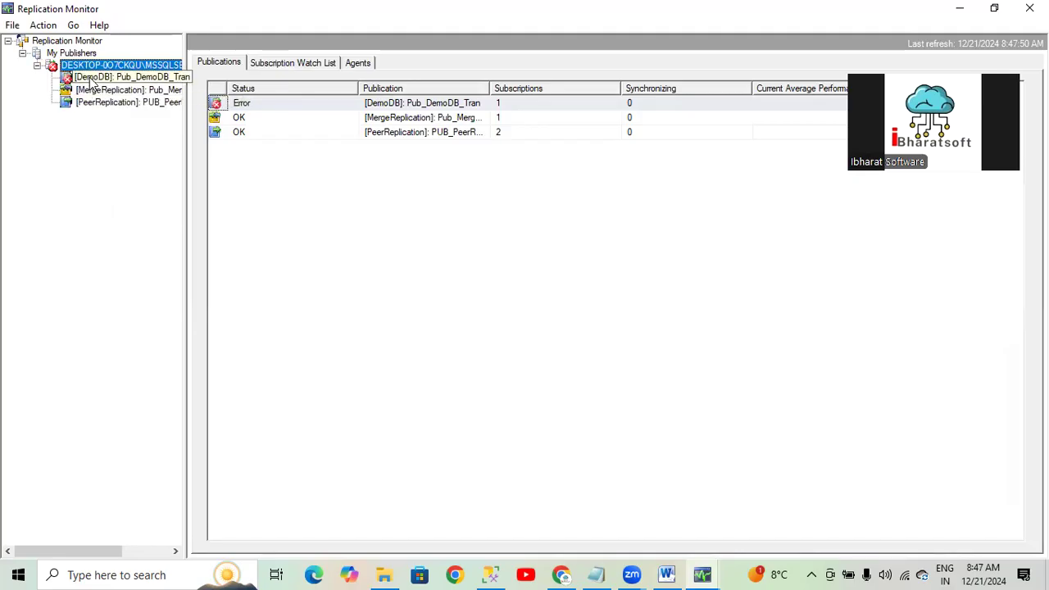
Step: Reopen the Pub_DemoDB_Tran subscription's details and check the Log Reader Agent session in the Publisher To Distributor History
{"action": "left_click", "coordinate": [109, 77]}
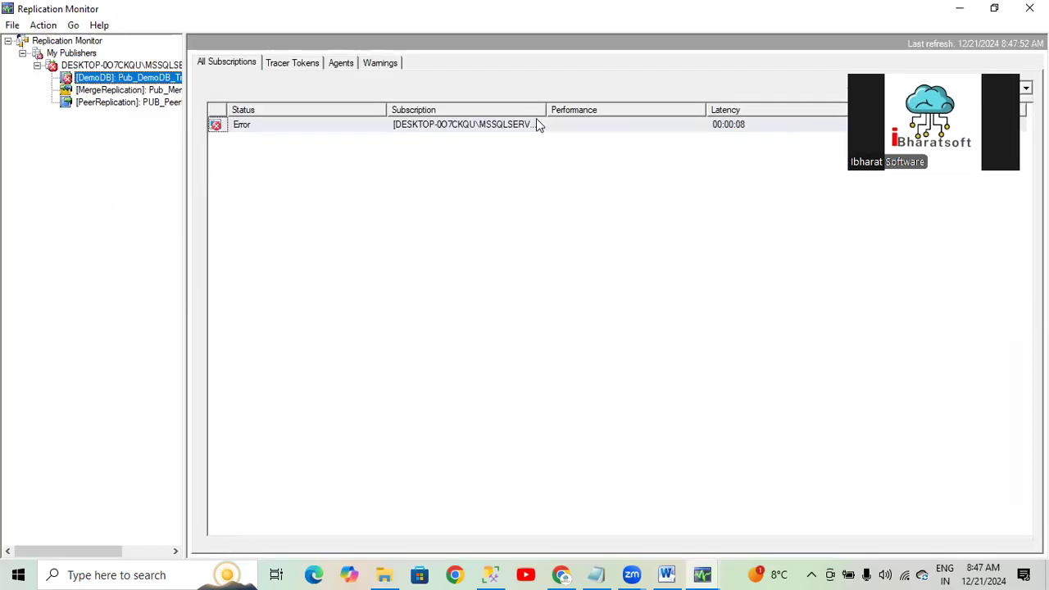
{"action": "left_click", "coordinate": [562, 124]}
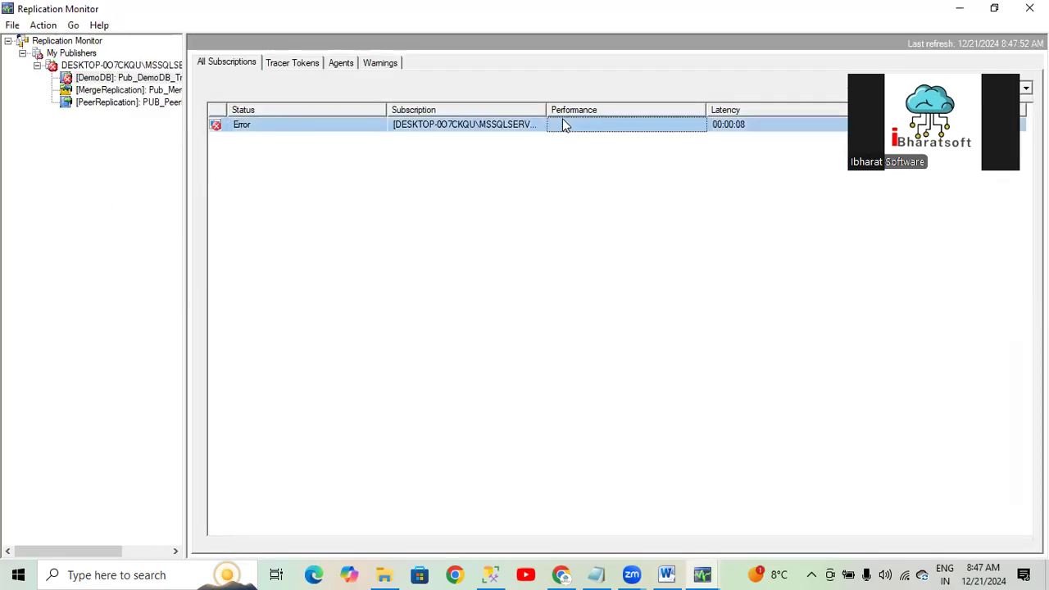
{"action": "double_click", "coordinate": [238, 128]}
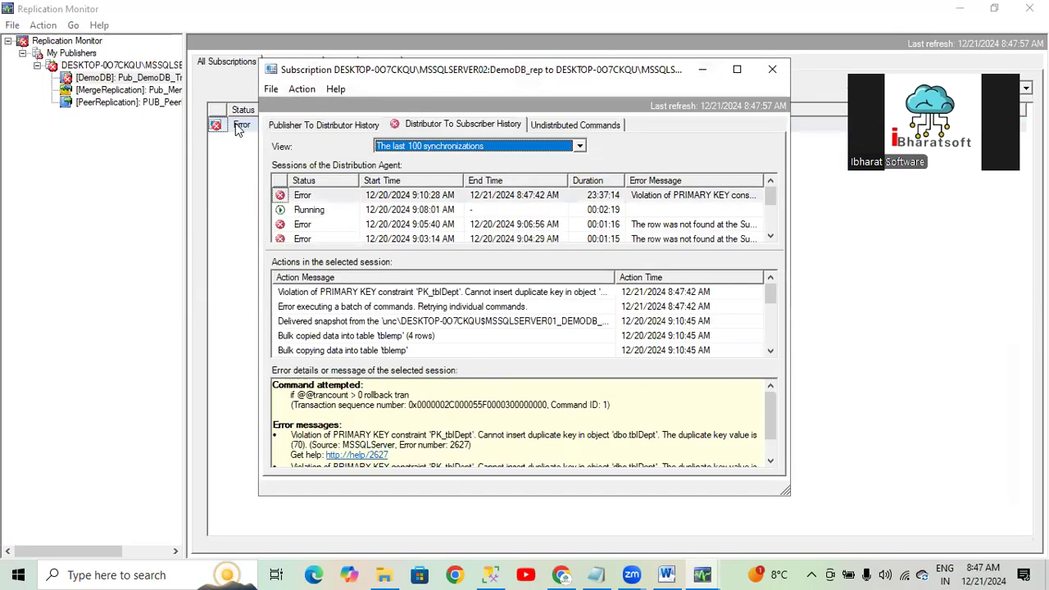
{"action": "left_click", "coordinate": [310, 126]}
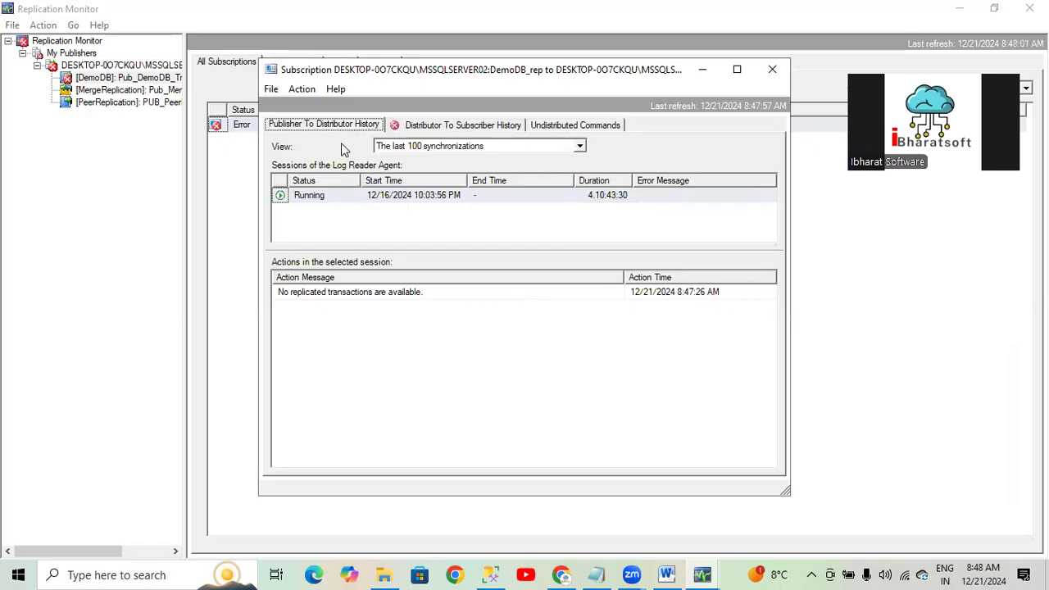
{"action": "left_click", "coordinate": [309, 197]}
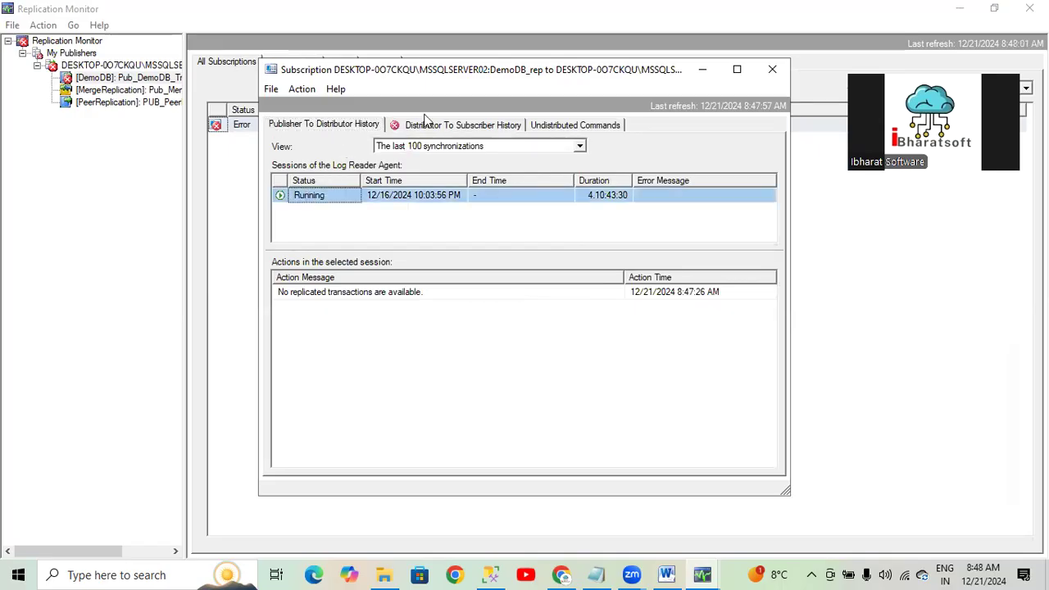
Step: In the Distributor To Subscriber History, select the most recent Distribution Agent session and its first action message to examine the error
{"action": "left_click", "coordinate": [424, 127]}
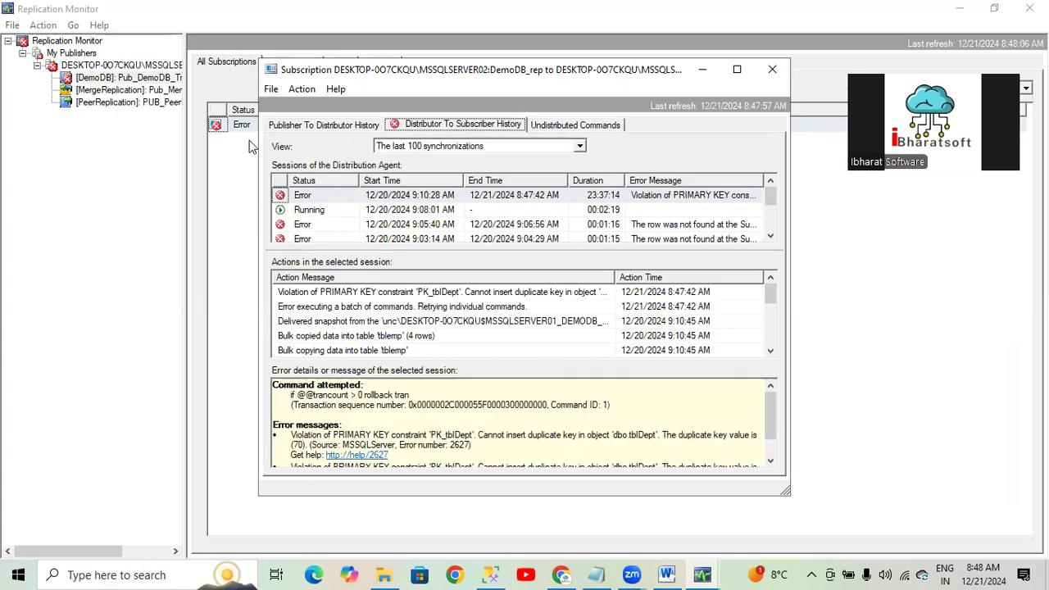
{"action": "left_click", "coordinate": [316, 127]}
{"action": "left_click", "coordinate": [423, 127]}
{"action": "left_click", "coordinate": [323, 196]}
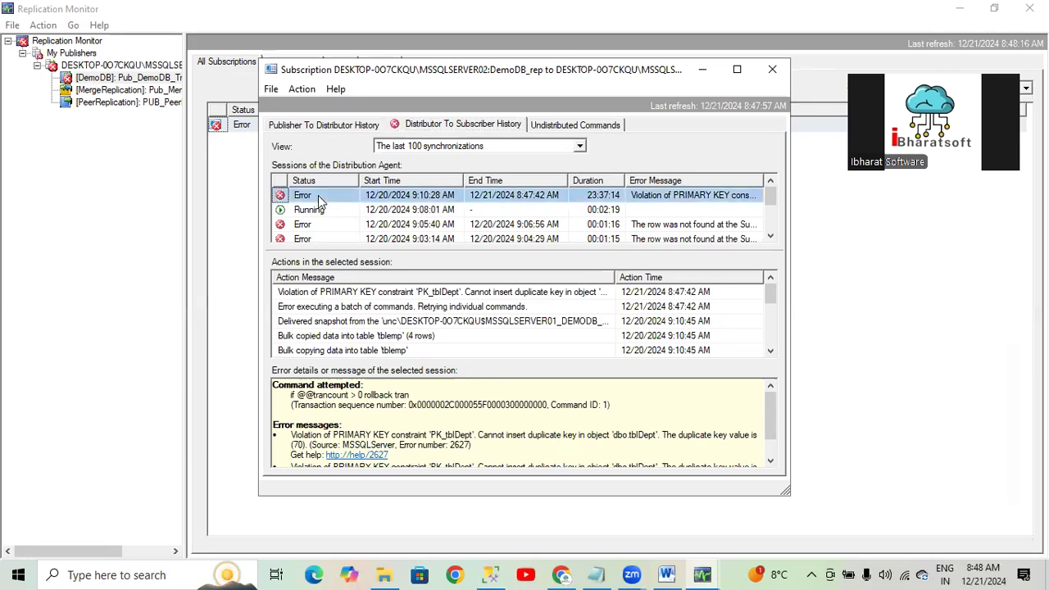
{"action": "left_click", "coordinate": [312, 295]}
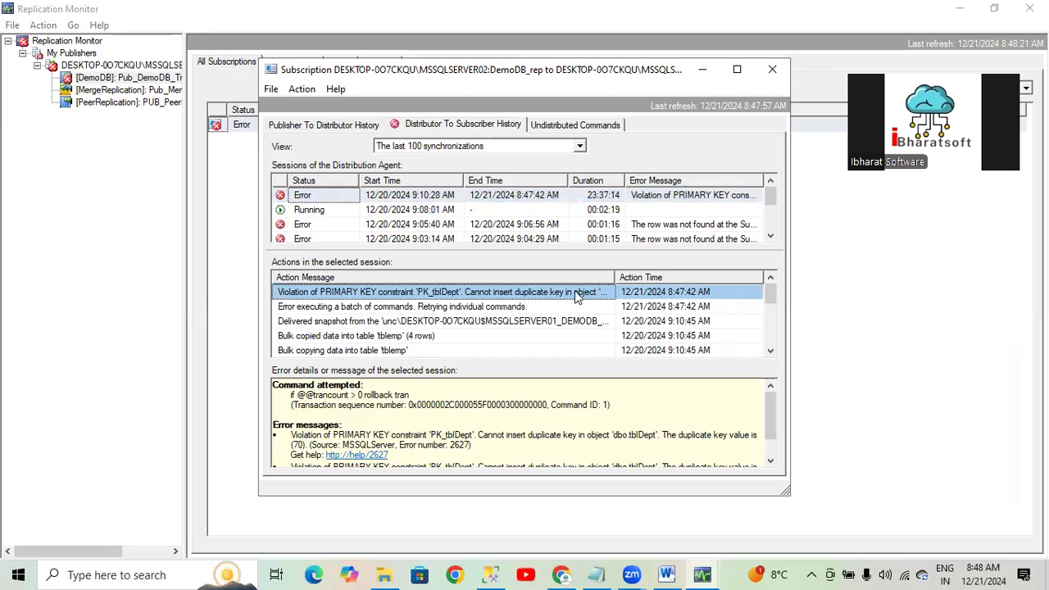
Step: Enlarge the subscription details and examine the attempted command and the duplicate key text in the error messages, closing the details at the end
{"action": "left_click", "coordinate": [736, 72]}
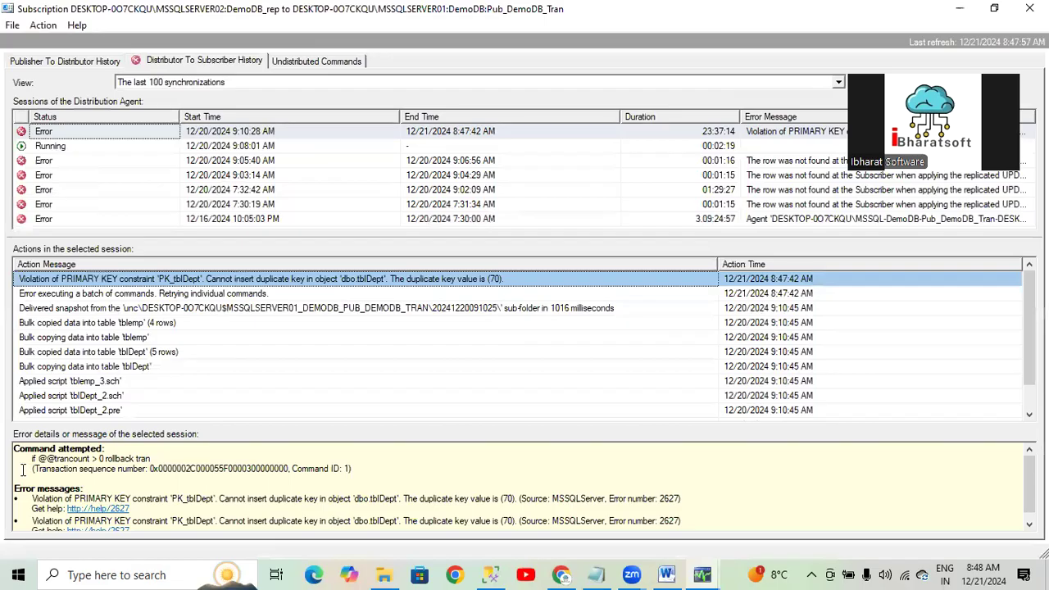
{"action": "left_click_drag", "start_coordinate": [31, 456], "coordinate": [37, 481]}
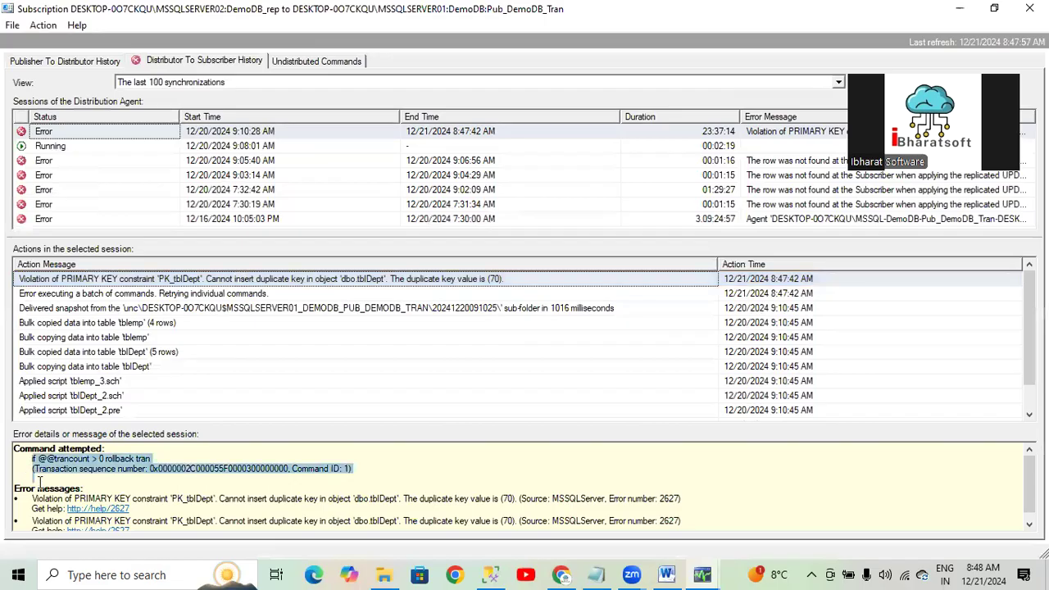
{"action": "scroll", "coordinate": [264, 492], "scroll_direction": "down", "scroll_amount": 1}
{"action": "left_click_drag", "start_coordinate": [403, 492], "coordinate": [508, 491]}
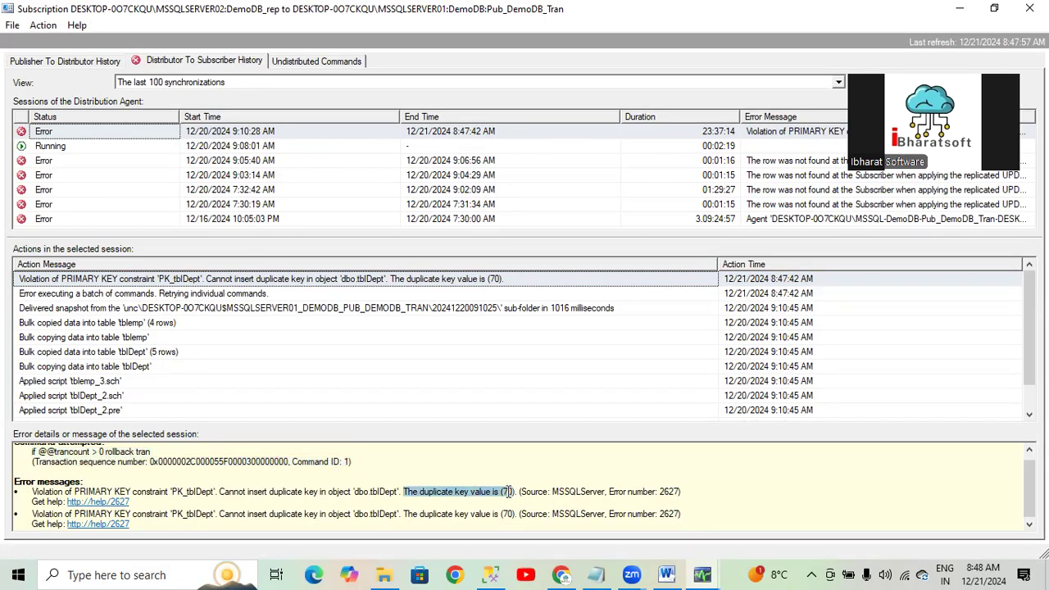
{"action": "left_click", "coordinate": [499, 490]}
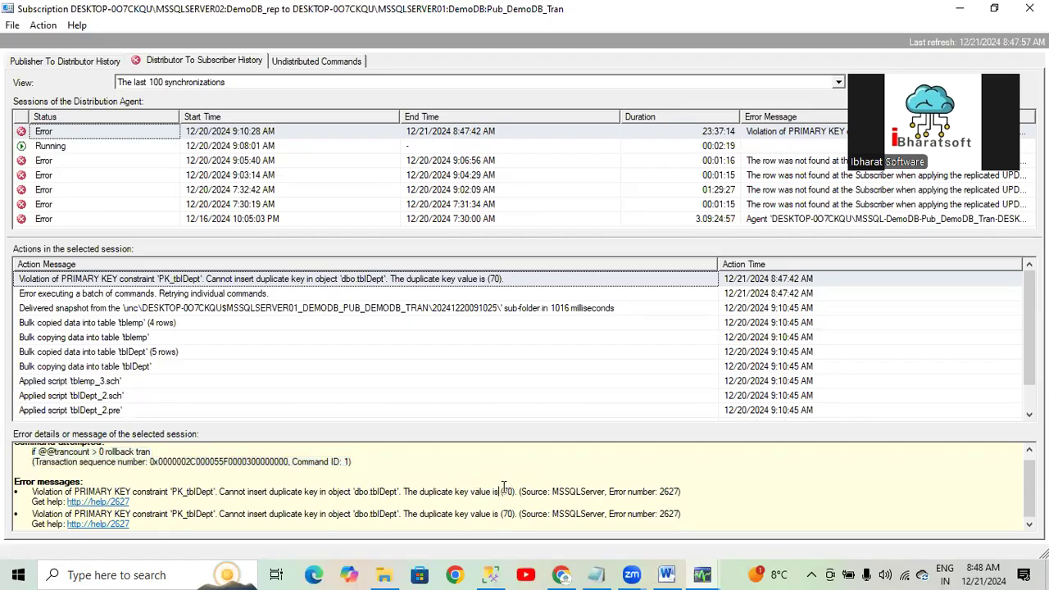
{"action": "left_click_drag", "start_coordinate": [507, 490], "coordinate": [519, 494]}
{"action": "key", "text": "alt+F4"}
Step: Switch to SQL Server Management Studio and expand the DemoDB database on MSSQLSERVER01 to locate the dbo.tblDept table
{"action": "left_click", "coordinate": [490, 574]}
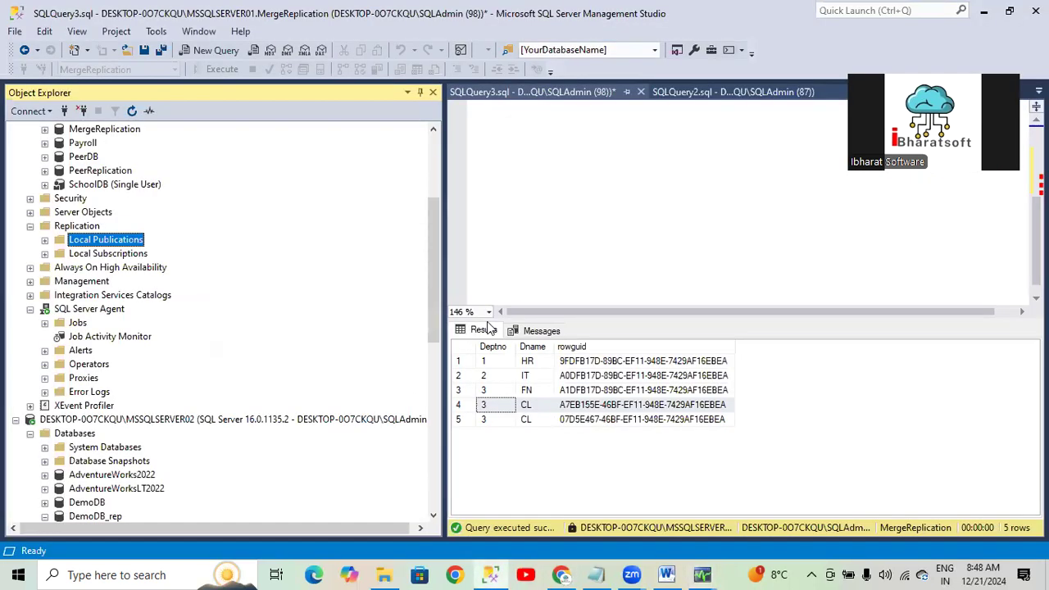
{"action": "left_click", "coordinate": [59, 242]}
{"action": "scroll", "coordinate": [58, 246], "scroll_direction": "up", "scroll_amount": 2}
{"action": "scroll", "coordinate": [57, 246], "scroll_direction": "up", "scroll_amount": 2}
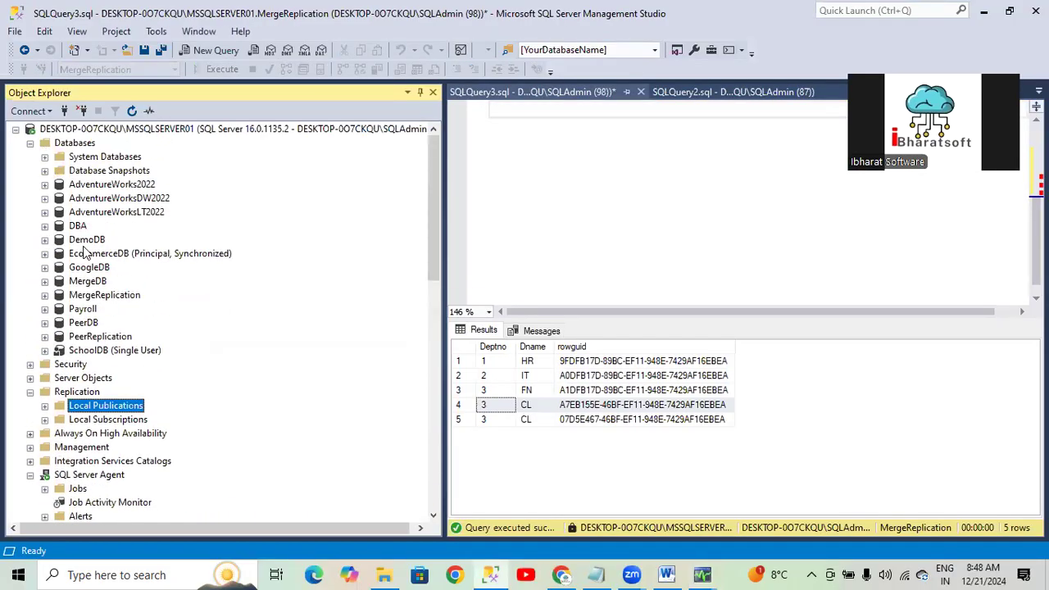
{"action": "left_click", "coordinate": [44, 239]}
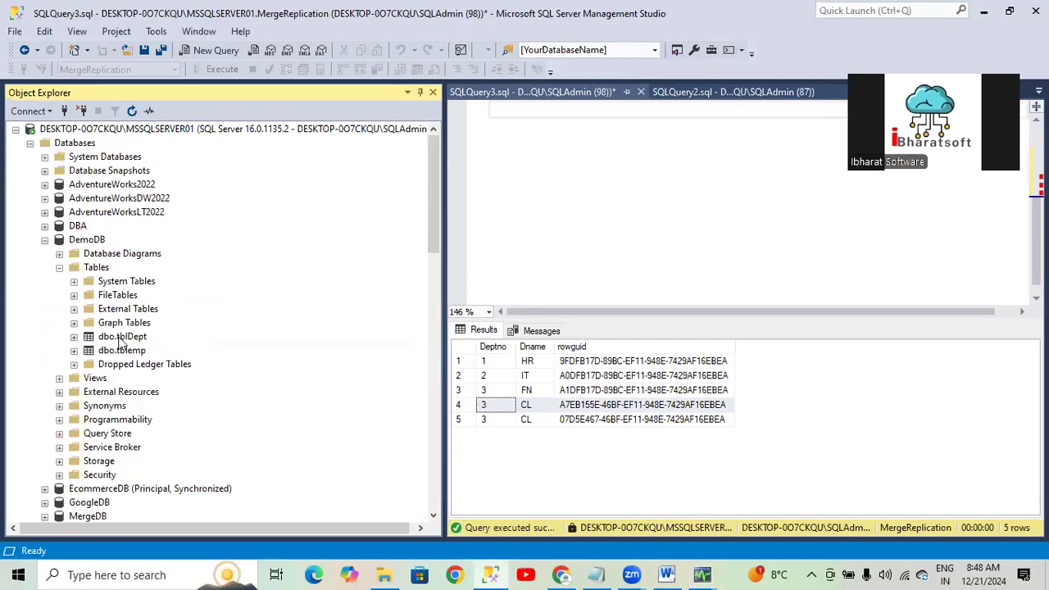
{"action": "right_click", "coordinate": [120, 341]}
{"action": "key", "text": "Escape"}
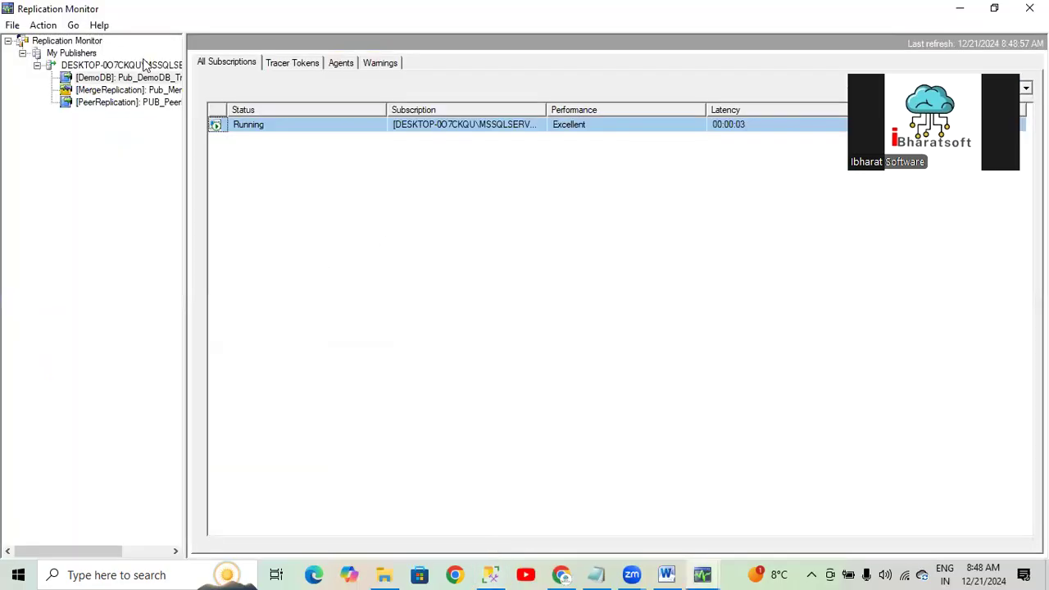
Step: In Replication Monitor, check the Pub_DemoDB_Tran subscription's latest Distribution Agent session, close the details and reselect the publication
{"action": "double_click", "coordinate": [241, 124]}
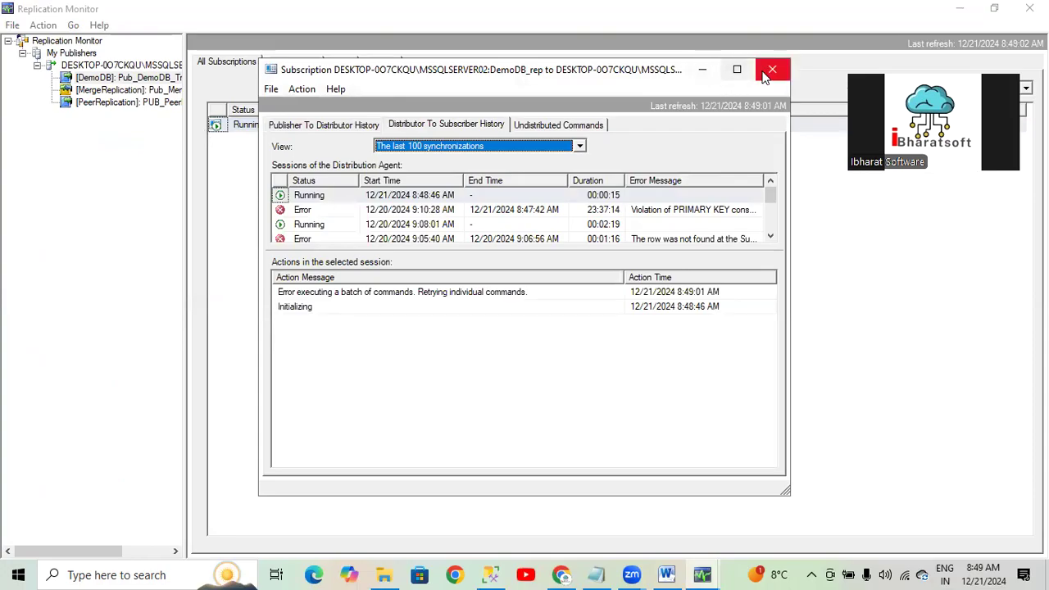
{"action": "left_click", "coordinate": [771, 70]}
{"action": "left_click", "coordinate": [82, 90]}
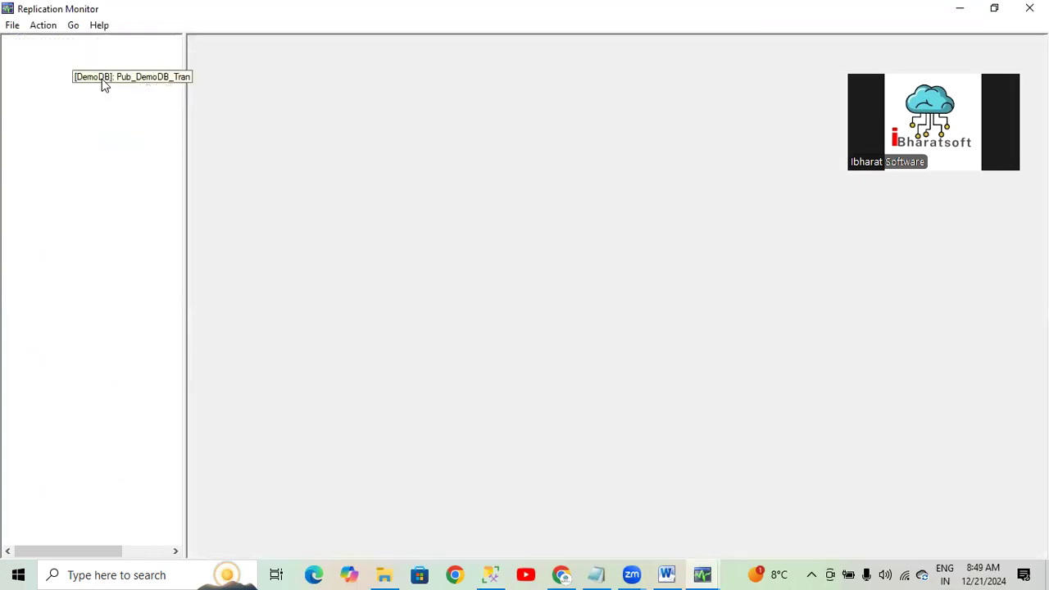
{"action": "left_click", "coordinate": [102, 79]}
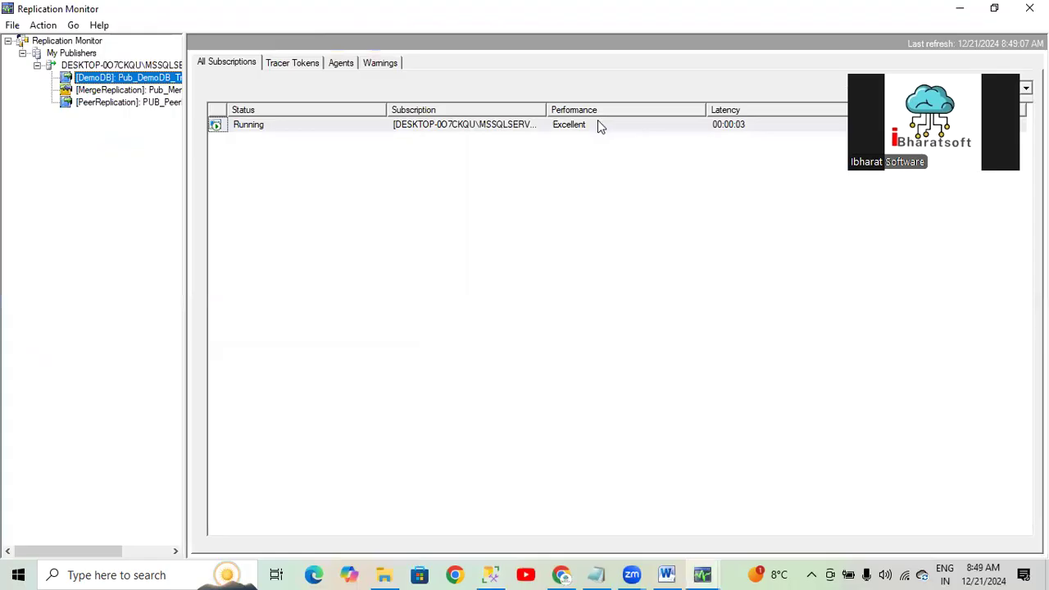
Step: Reopen the subscription's details and check the number of undistributed commands waiting for the Subscriber, closing the window at the end
{"action": "double_click", "coordinate": [244, 126]}
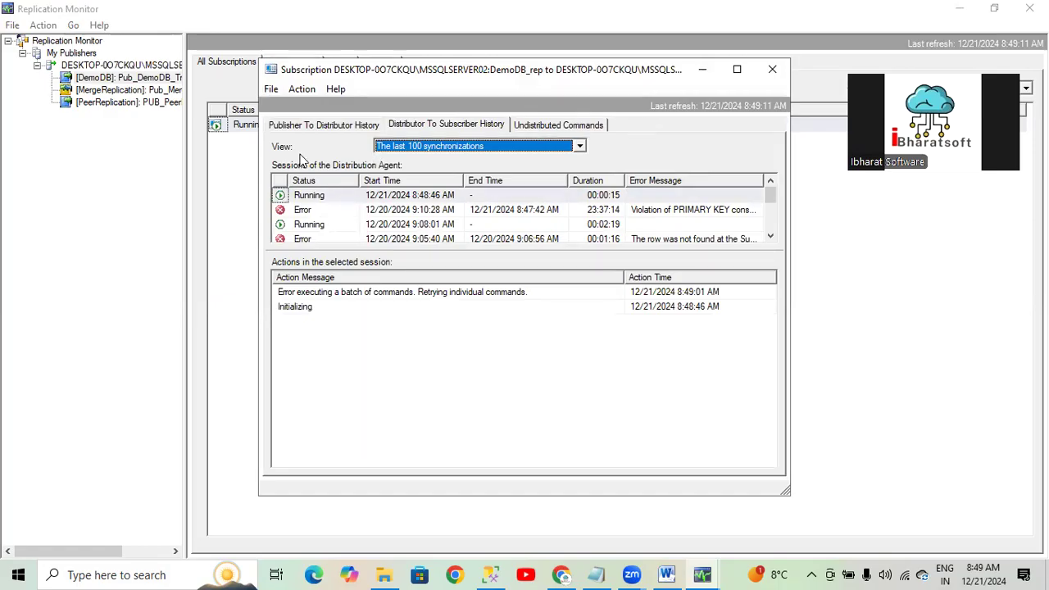
{"action": "left_click", "coordinate": [325, 125]}
{"action": "left_click", "coordinate": [543, 125]}
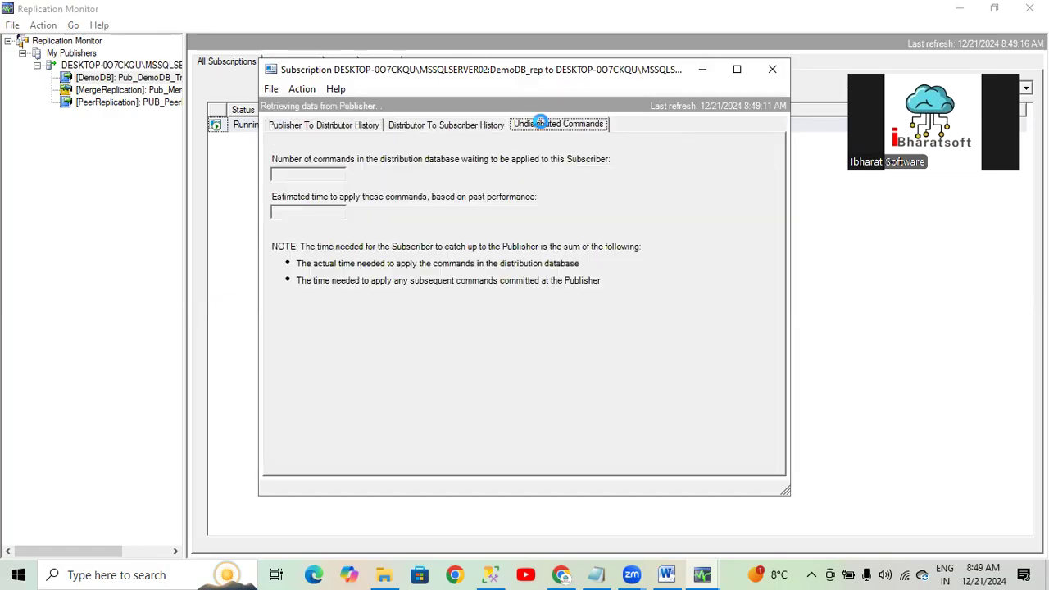
{"action": "left_click", "coordinate": [273, 175]}
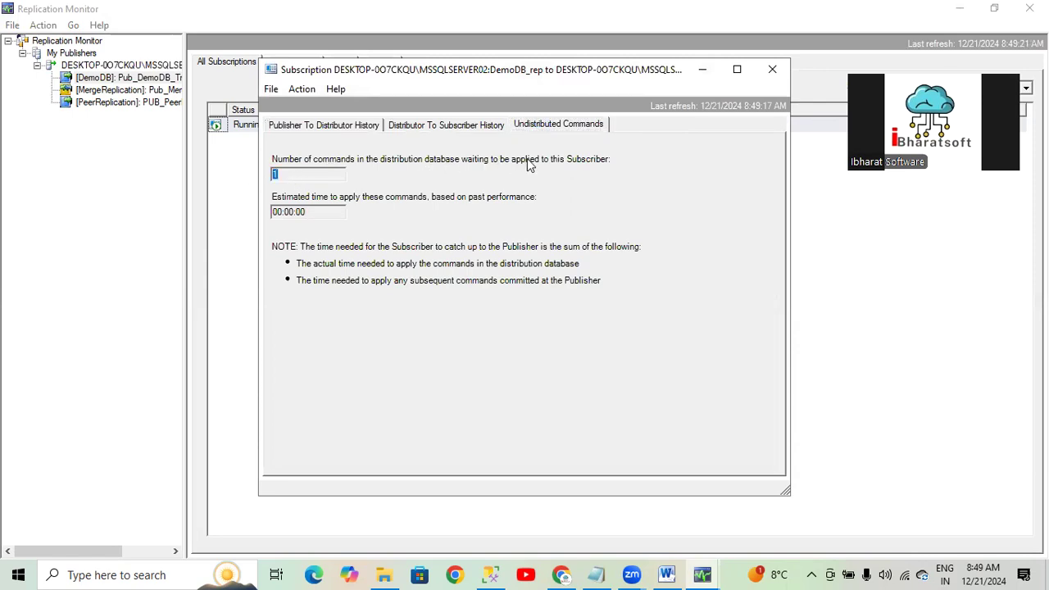
{"action": "left_click", "coordinate": [770, 71]}
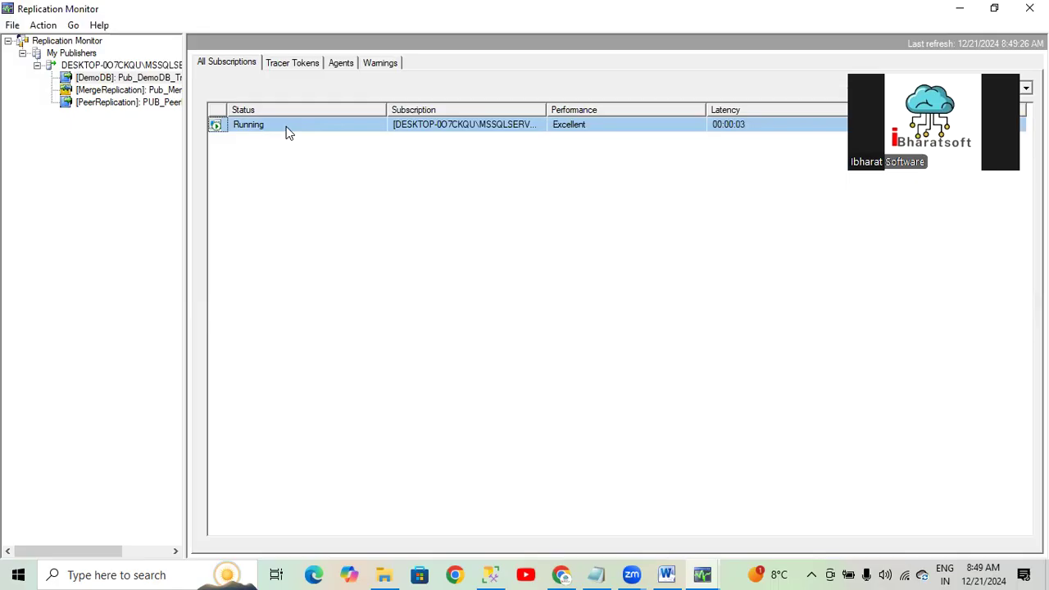
Step: Reselect the Pub_DemoDB_Tran publication and recheck its subscription's Publisher To Distributor History and undistributed commands, closing the details at the end
{"action": "left_click", "coordinate": [113, 90]}
{"action": "left_click", "coordinate": [107, 77]}
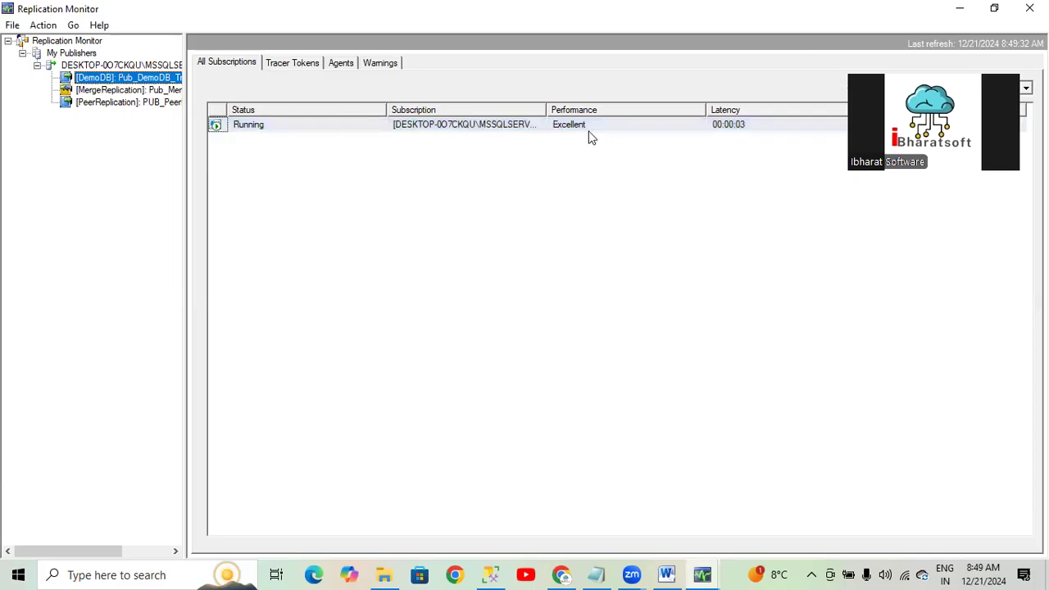
{"action": "double_click", "coordinate": [247, 127]}
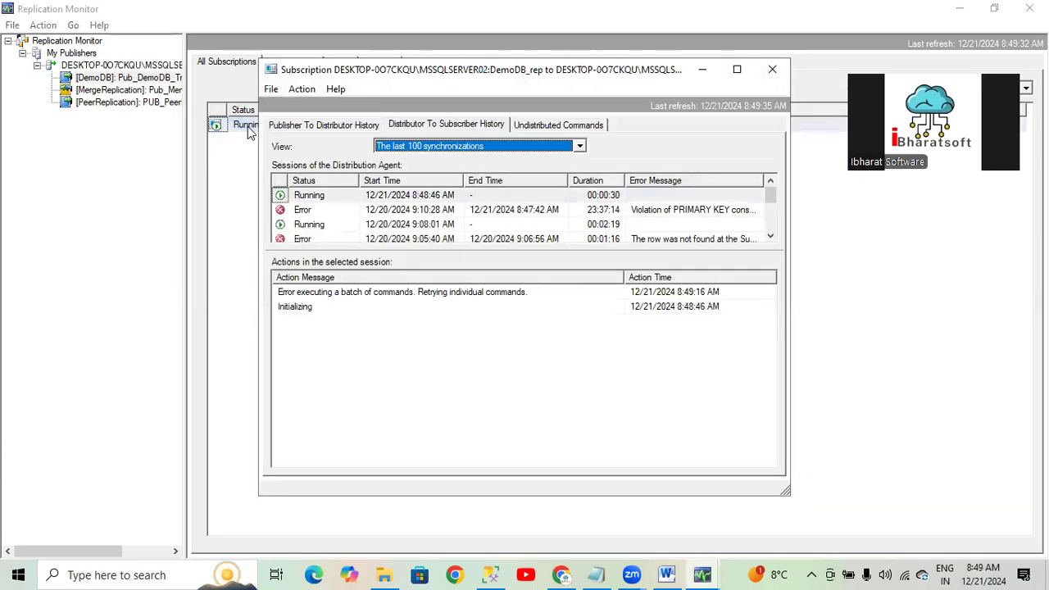
{"action": "left_click", "coordinate": [325, 129]}
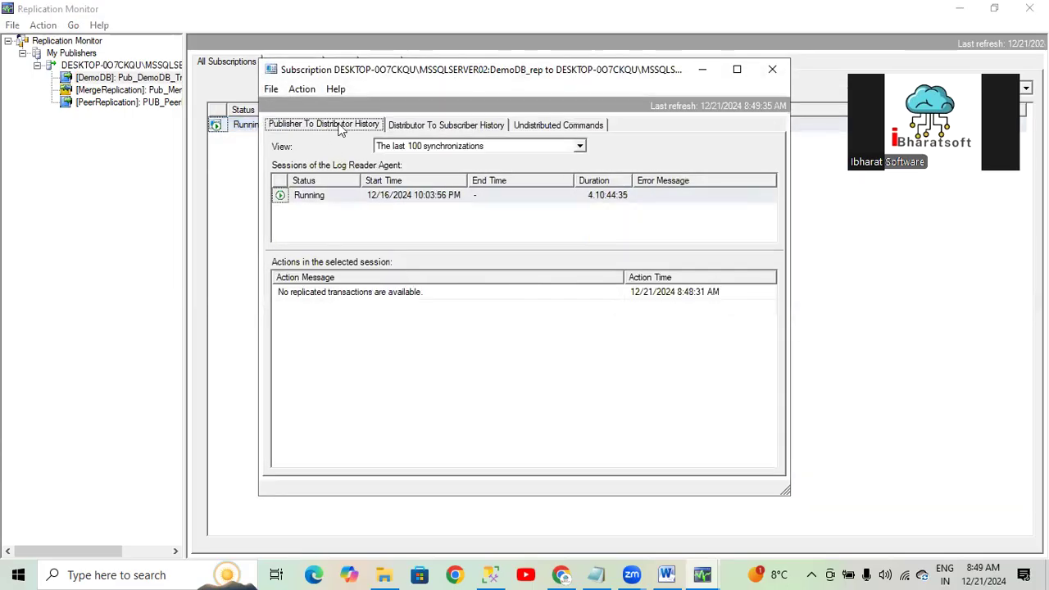
{"action": "left_click", "coordinate": [546, 125]}
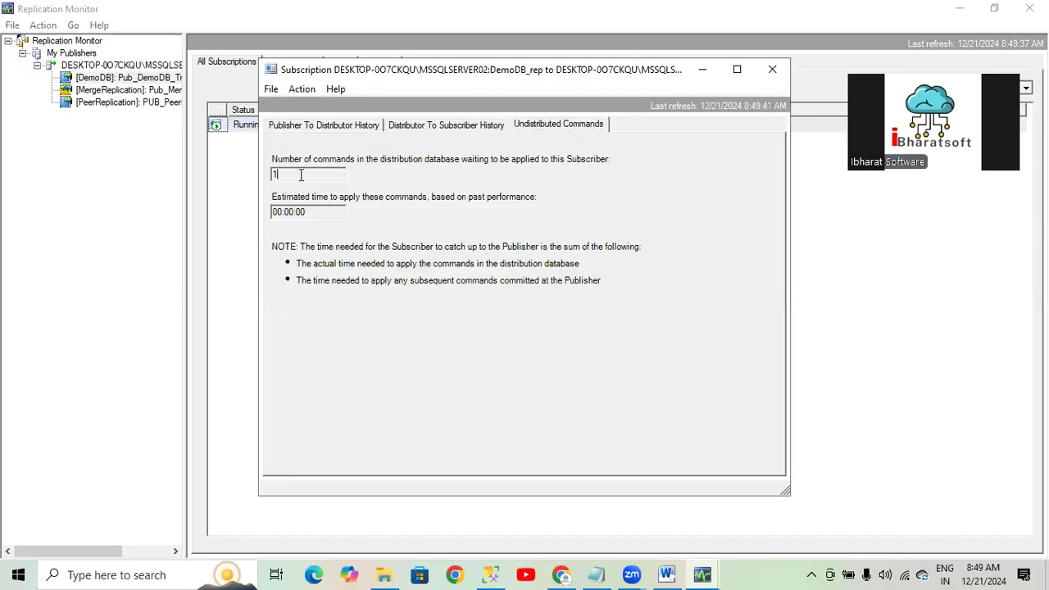
{"action": "mouse_move", "coordinate": [263, 178]}
{"action": "left_mouse_down"}
{"action": "mouse_move", "coordinate": [278, 178]}
{"action": "mouse_move", "coordinate": [248, 177]}
{"action": "left_mouse_up"}
{"action": "left_click", "coordinate": [772, 72]}
Step: Look through the PeerReplication, MergeReplication and DemoDB publications, and refresh the MSSQLSERVER01 publisher
{"action": "left_click", "coordinate": [122, 101]}
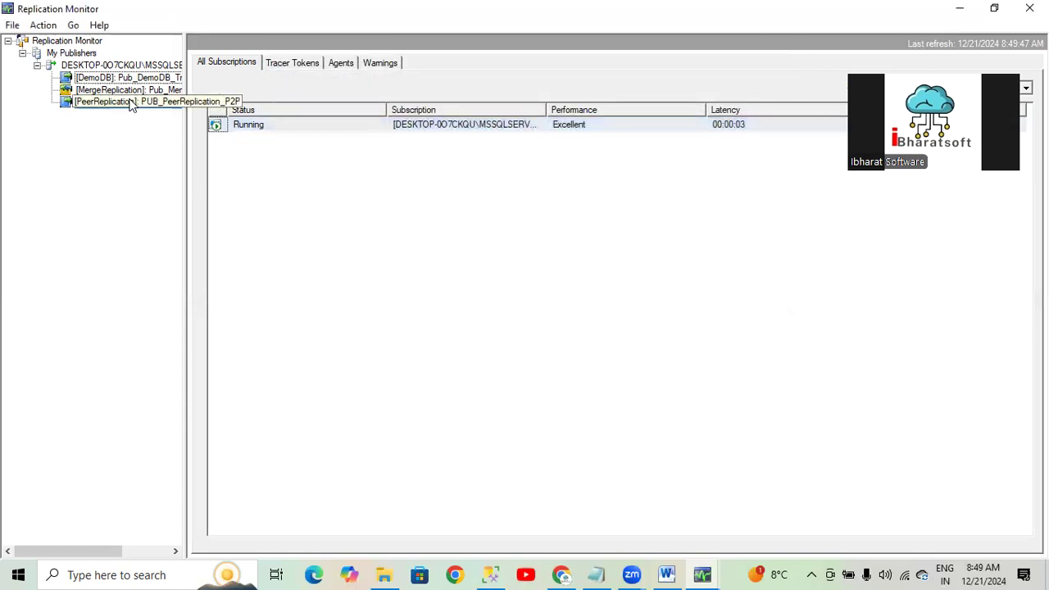
{"action": "left_click", "coordinate": [124, 89]}
{"action": "left_click", "coordinate": [123, 78]}
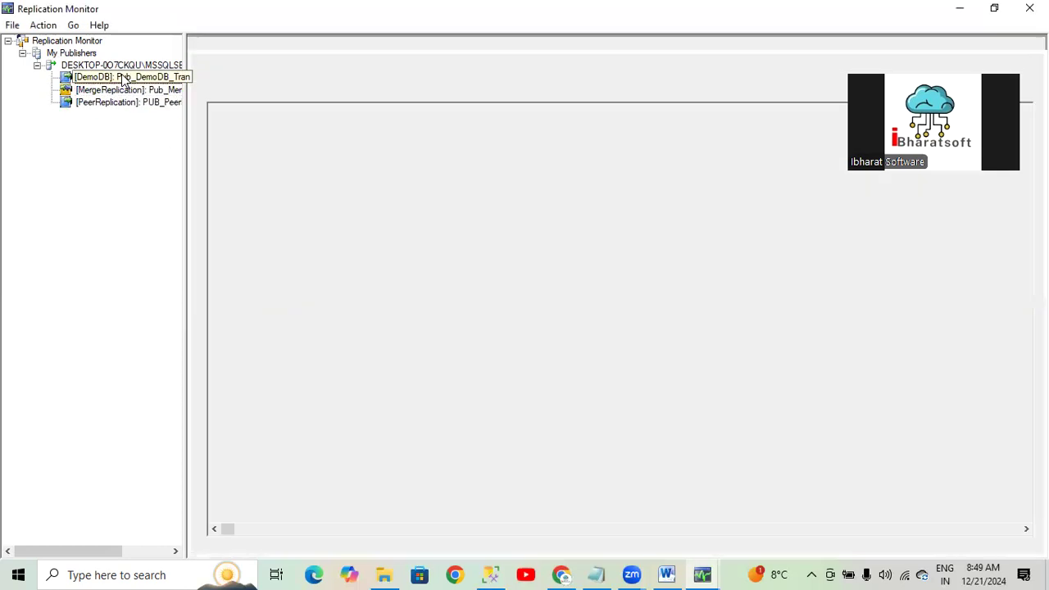
{"action": "left_click", "coordinate": [122, 64]}
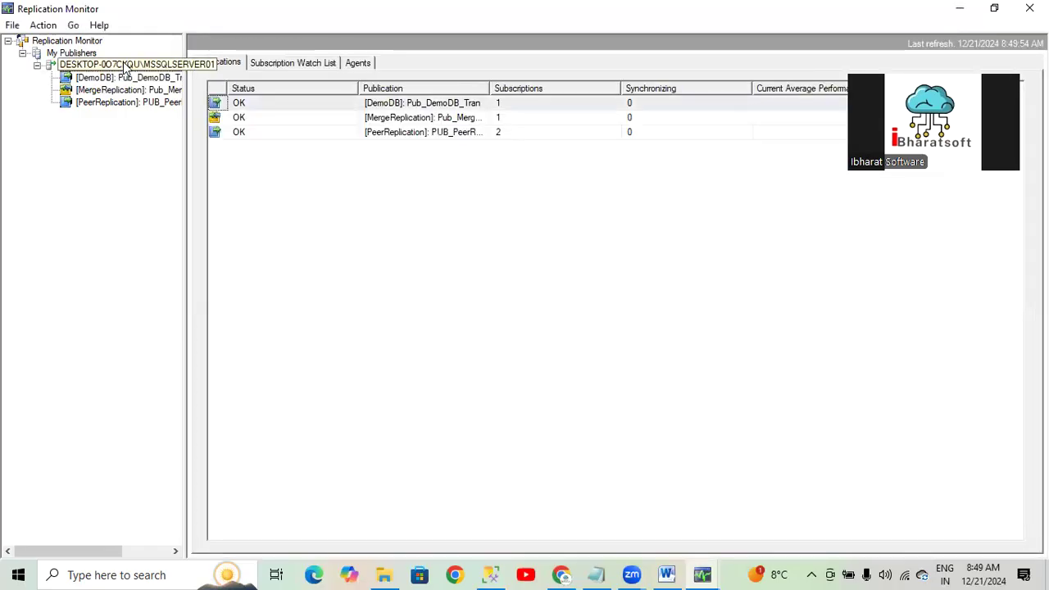
{"action": "right_click", "coordinate": [123, 64]}
{"action": "left_click", "coordinate": [168, 206]}
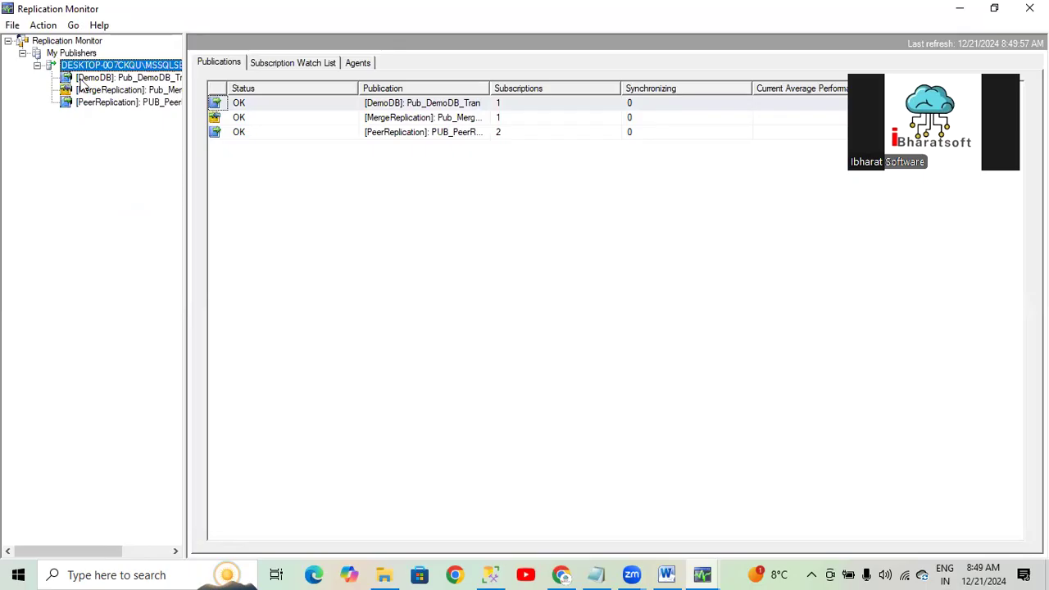
Step: Open the refreshed Pub_DemoDB_Tran subscription's details, review both histories and the undistributed commands, and close the window
{"action": "left_click", "coordinate": [83, 79]}
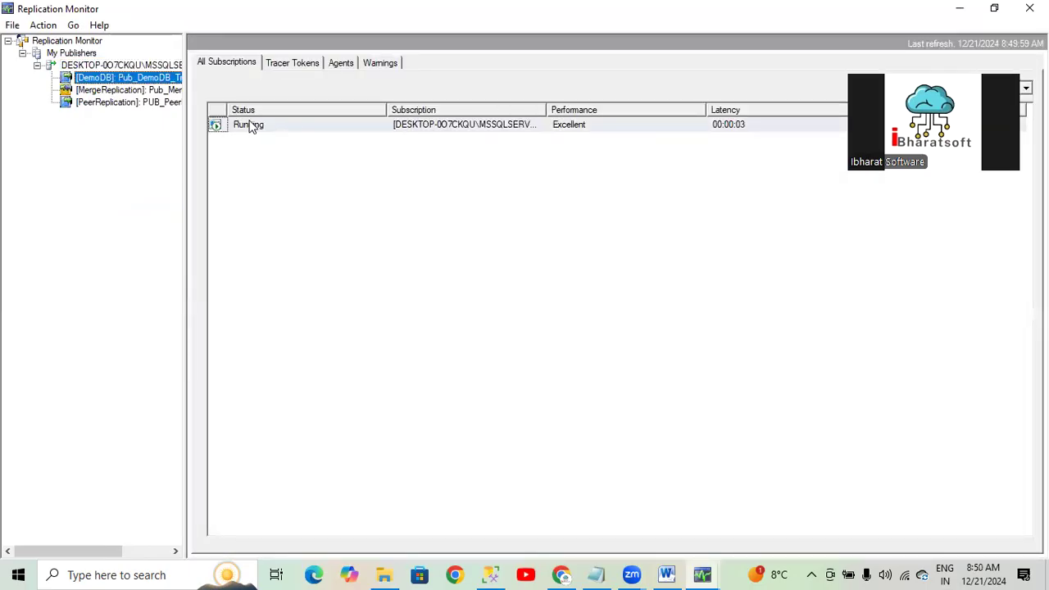
{"action": "double_click", "coordinate": [252, 124]}
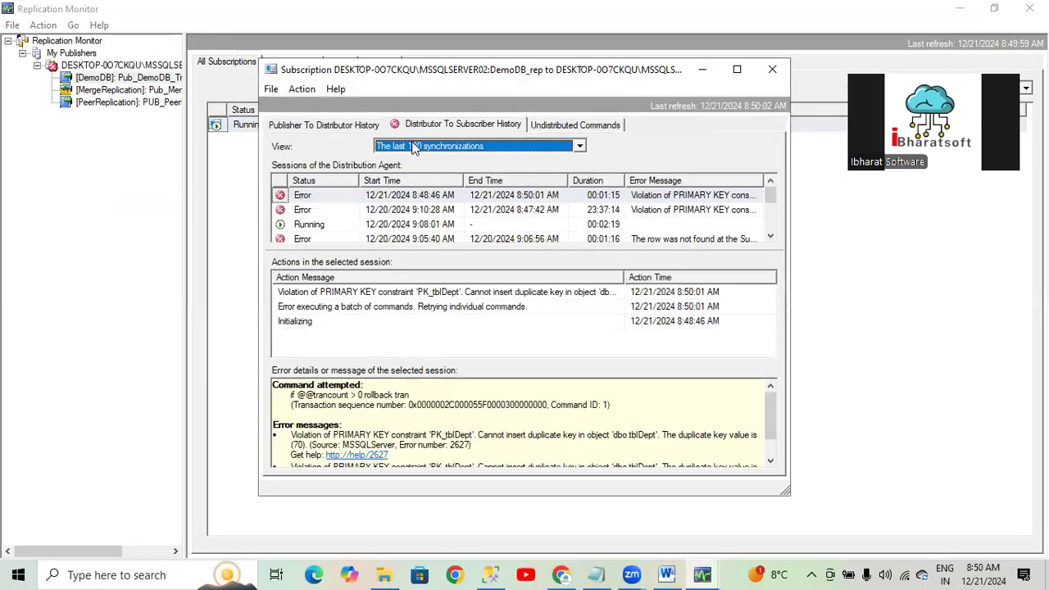
{"action": "left_click", "coordinate": [317, 129]}
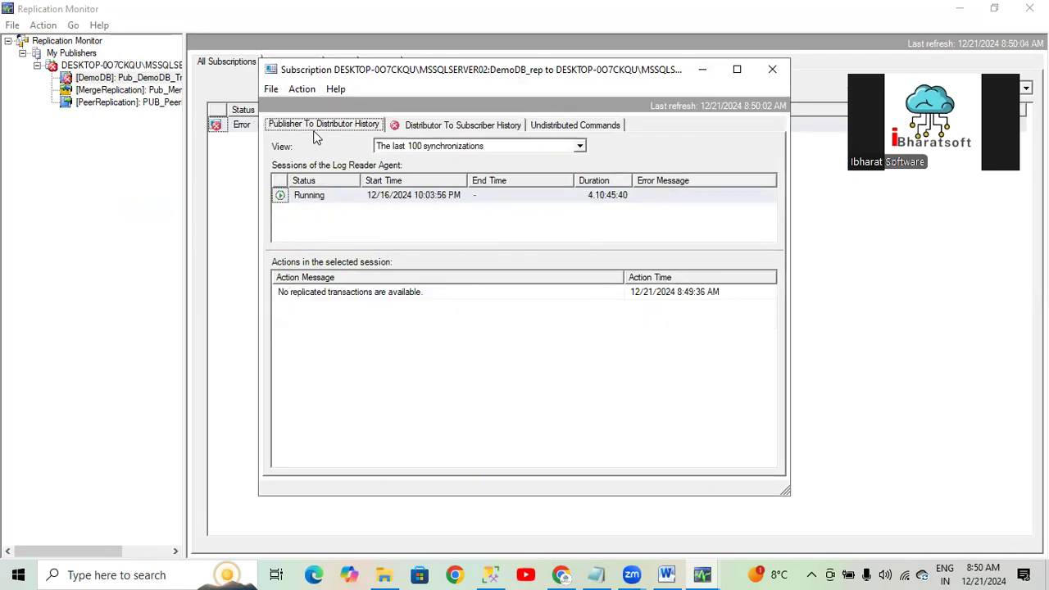
{"action": "left_click", "coordinate": [562, 125]}
{"action": "left_click", "coordinate": [772, 70]}
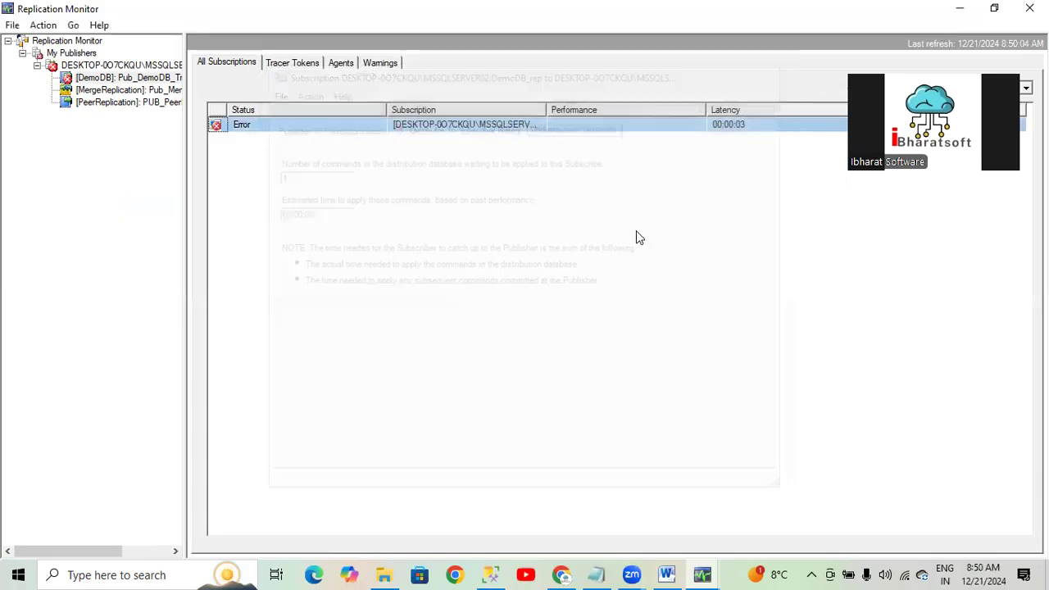
Step: Switch to SQL Server Management Studio and open the rows of DemoDB's dbo.tblDept table on MSSQLSERVER01 for editing
{"action": "left_click", "coordinate": [491, 574]}
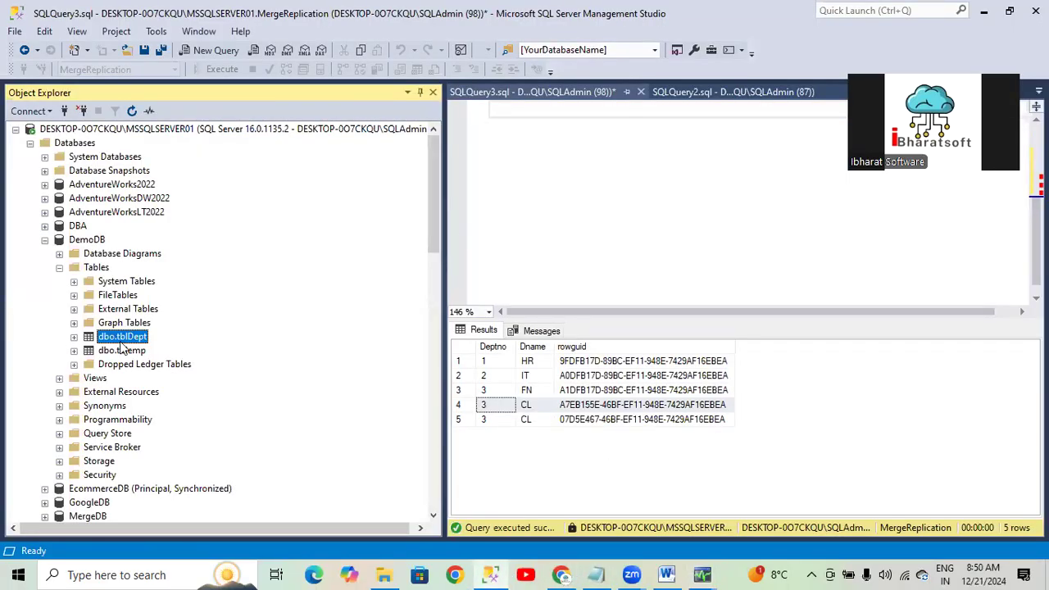
{"action": "right_click", "coordinate": [121, 345]}
{"action": "left_click", "coordinate": [194, 276]}
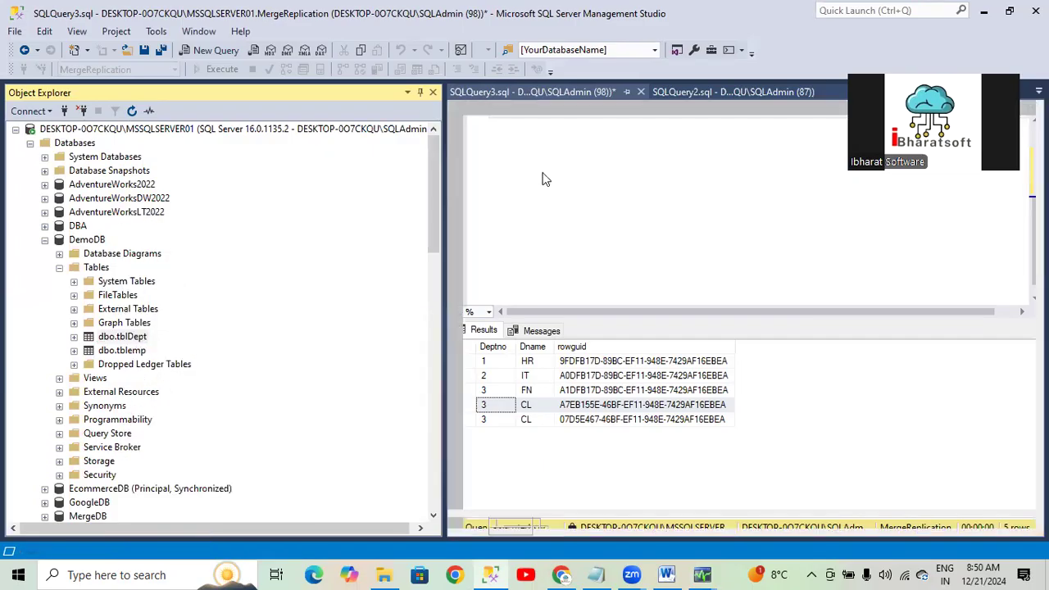
Step: Add a row to the publisher's tblDept table with deptno 80 and Dname demo02
{"action": "left_click", "coordinate": [501, 243]}
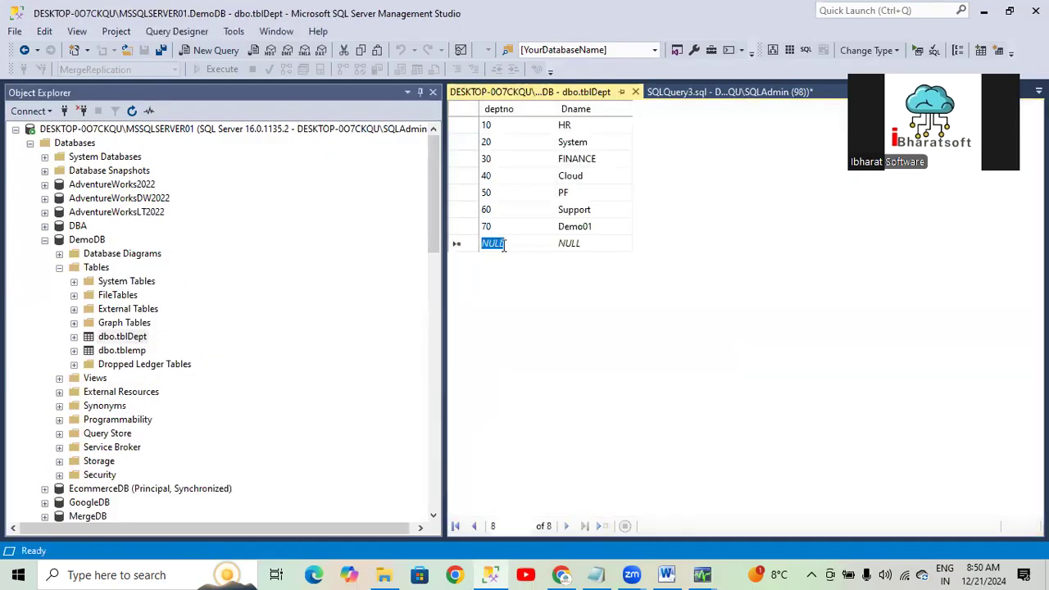
{"action": "type", "text": "80"}
{"action": "key", "text": "Tab"}
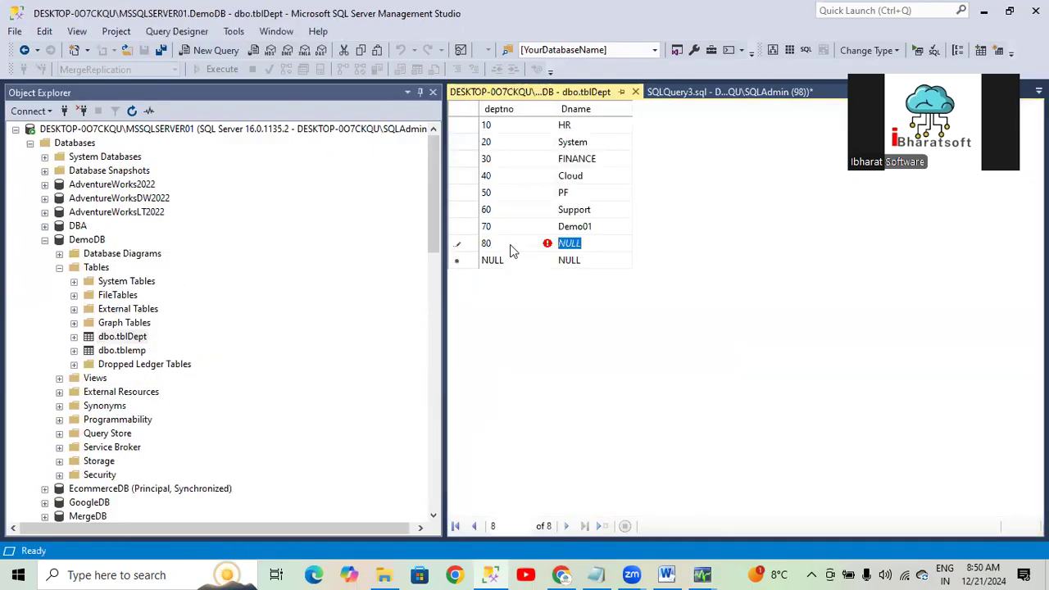
{"action": "type", "text": "demo02"}
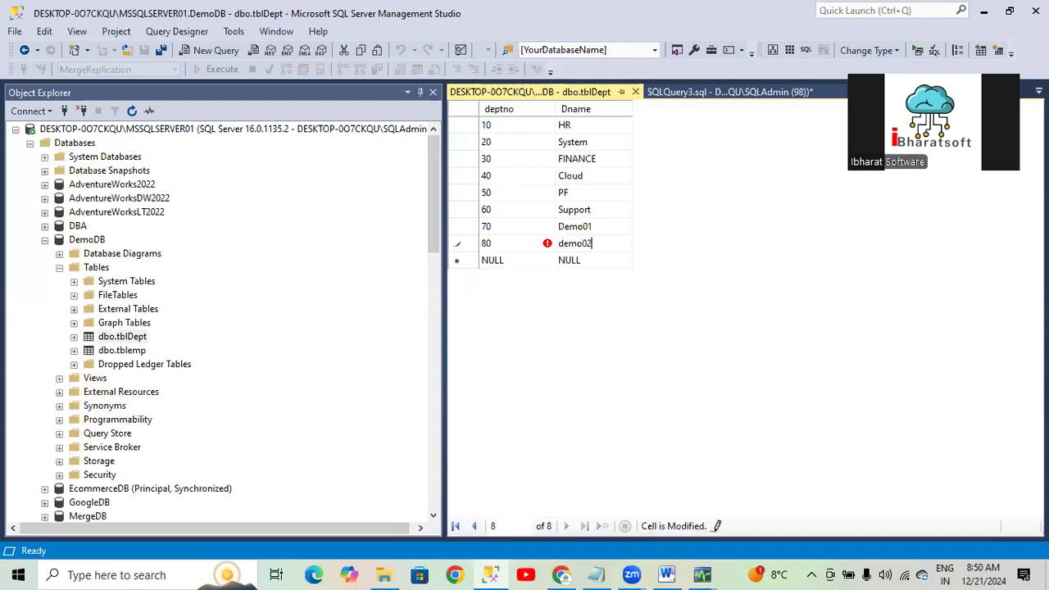
{"action": "key", "text": "Return"}
Step: Add another row to the publisher's tblDept table with deptno 90 and Dname Demo03
{"action": "left_click", "coordinate": [514, 267]}
{"action": "type", "text": "9"}
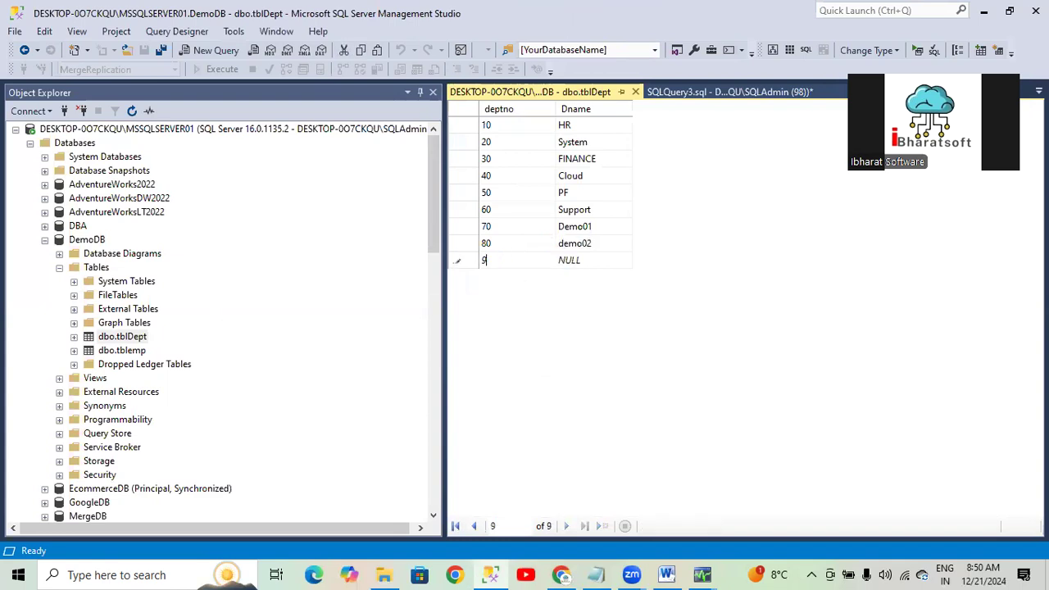
{"action": "type", "text": "0"}
{"action": "key", "text": "Tab"}
{"action": "type", "text": "Demo0"}
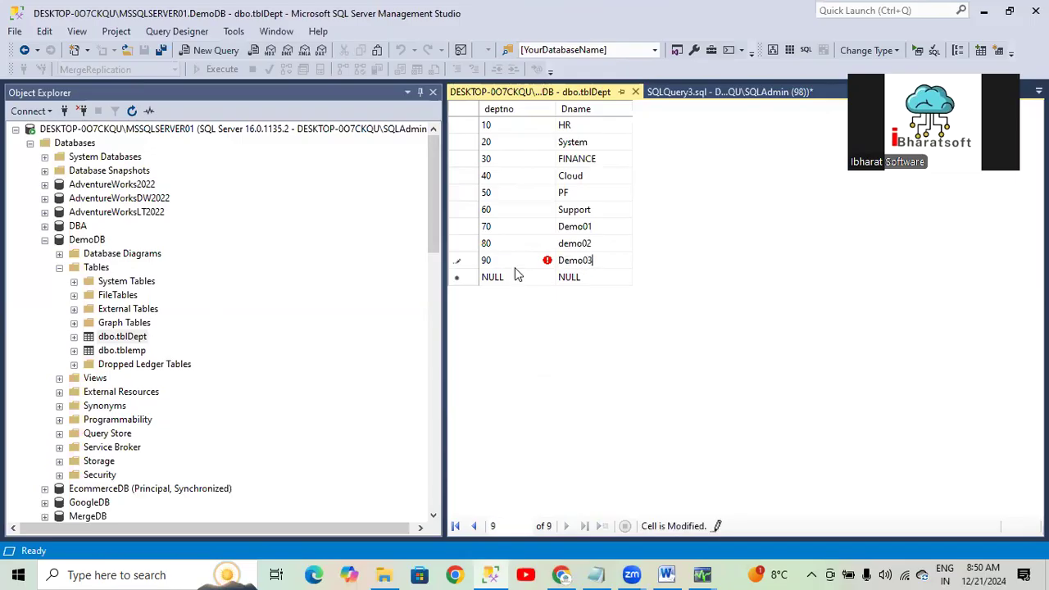
{"action": "key", "text": "Down"}
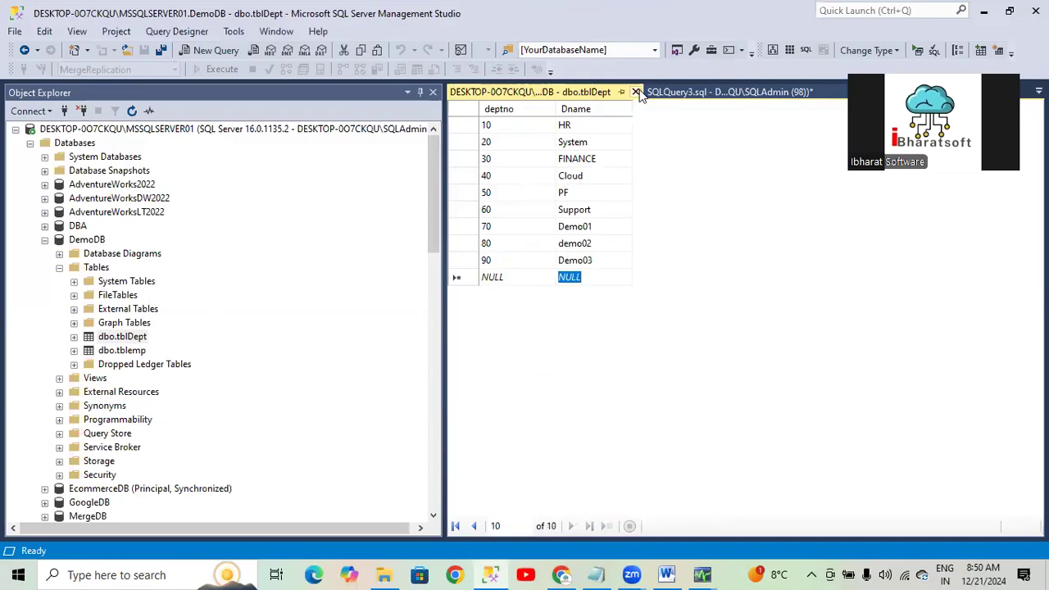
Step: Close the tblDept rows, review the published articles in the Pub_DemoDB_Tran publication's properties, and cancel the dialog
{"action": "left_click", "coordinate": [636, 93]}
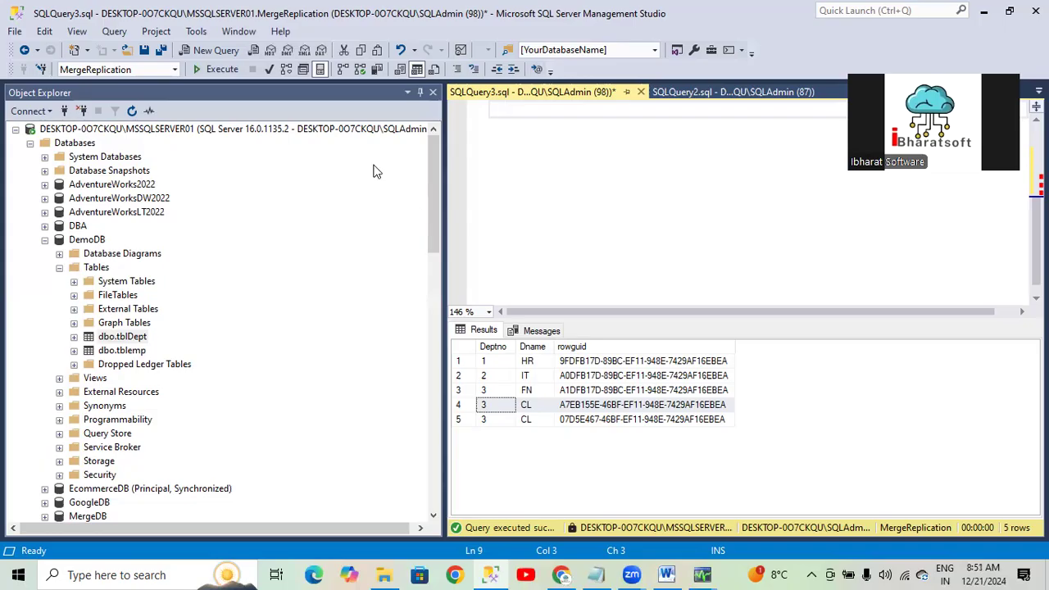
{"action": "scroll", "coordinate": [127, 422], "scroll_direction": "down", "scroll_amount": 1}
{"action": "scroll", "coordinate": [91, 462], "scroll_direction": "down", "scroll_amount": 5}
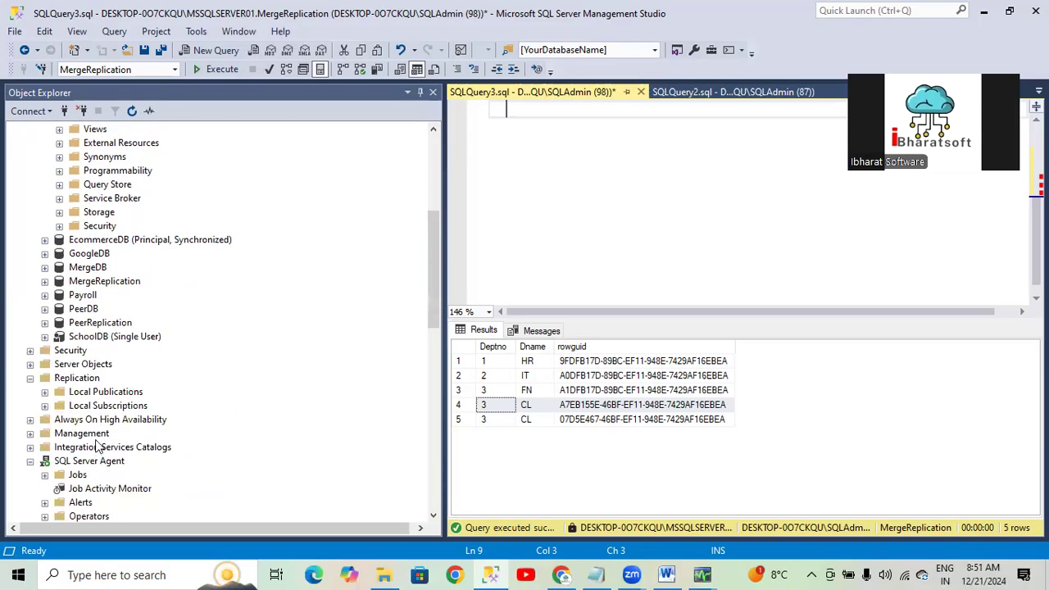
{"action": "left_click", "coordinate": [45, 391]}
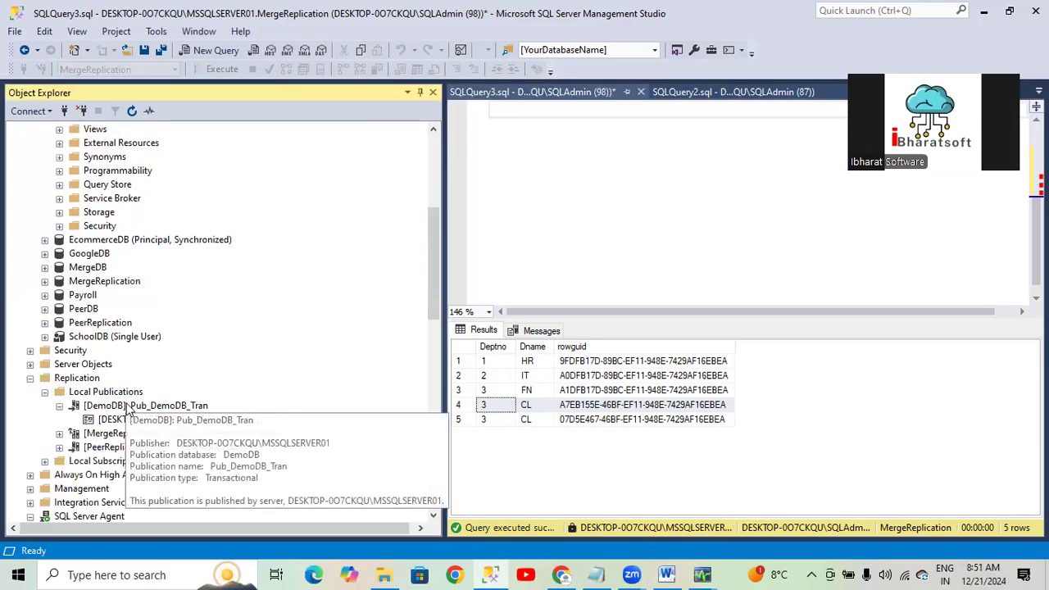
{"action": "right_click", "coordinate": [122, 405]}
{"action": "left_click", "coordinate": [175, 546]}
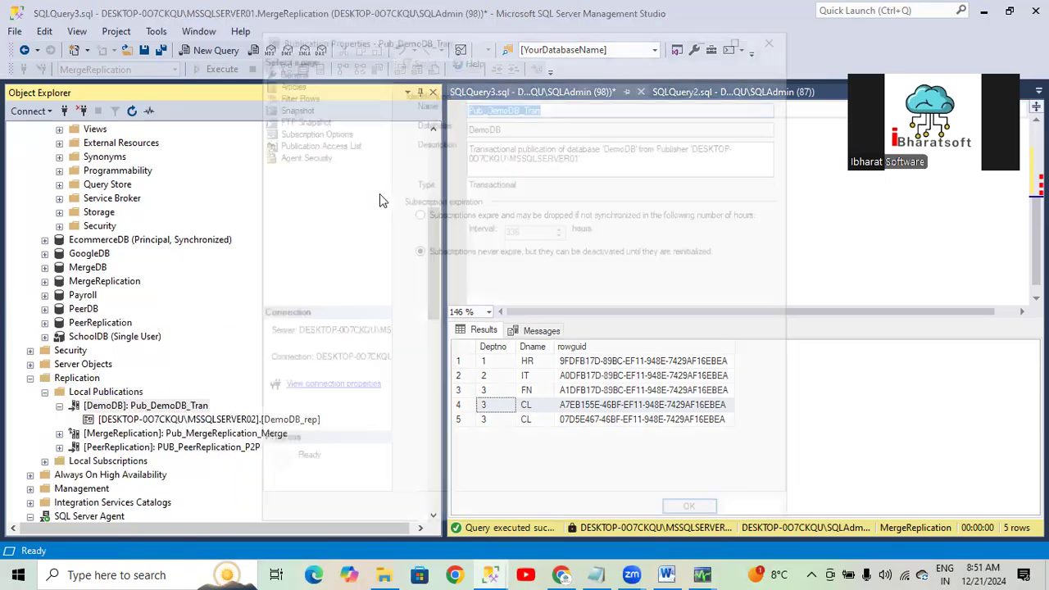
{"action": "left_click", "coordinate": [285, 79]}
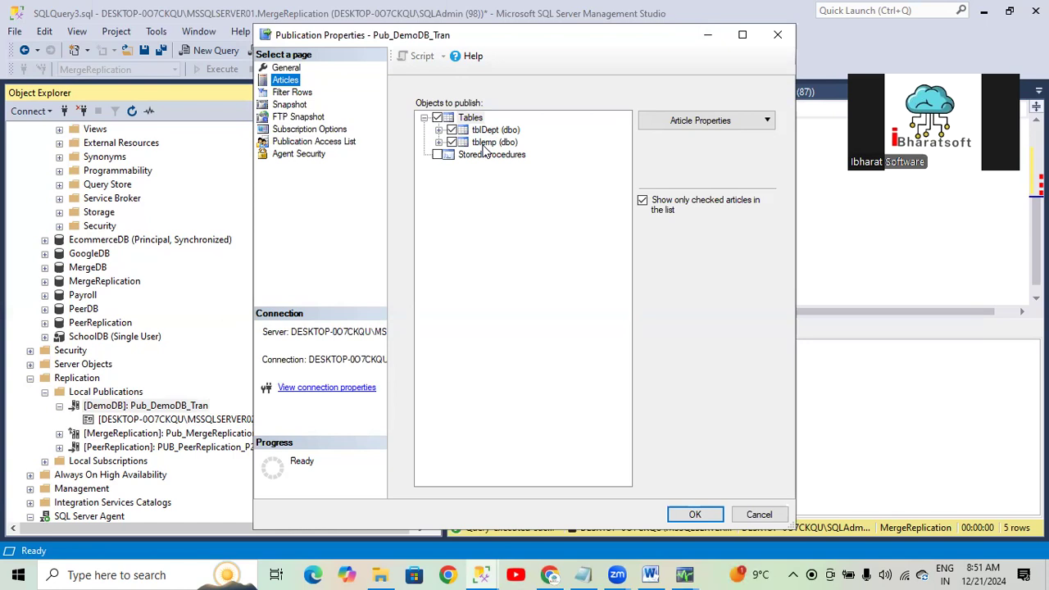
{"action": "left_click", "coordinate": [757, 513]}
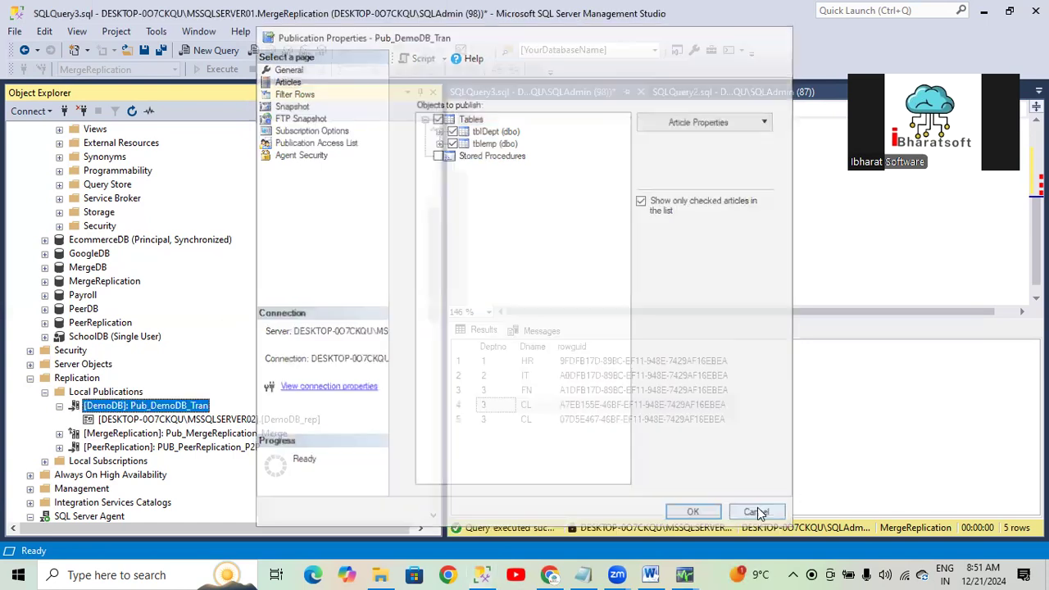
Step: Launch Replication Monitor from the Pub_DemoDB_Tran publication and display that publication's subscriptions under the MSSQLSERVER01 publisher
{"action": "scroll", "coordinate": [301, 275], "scroll_direction": "up", "scroll_amount": 1}
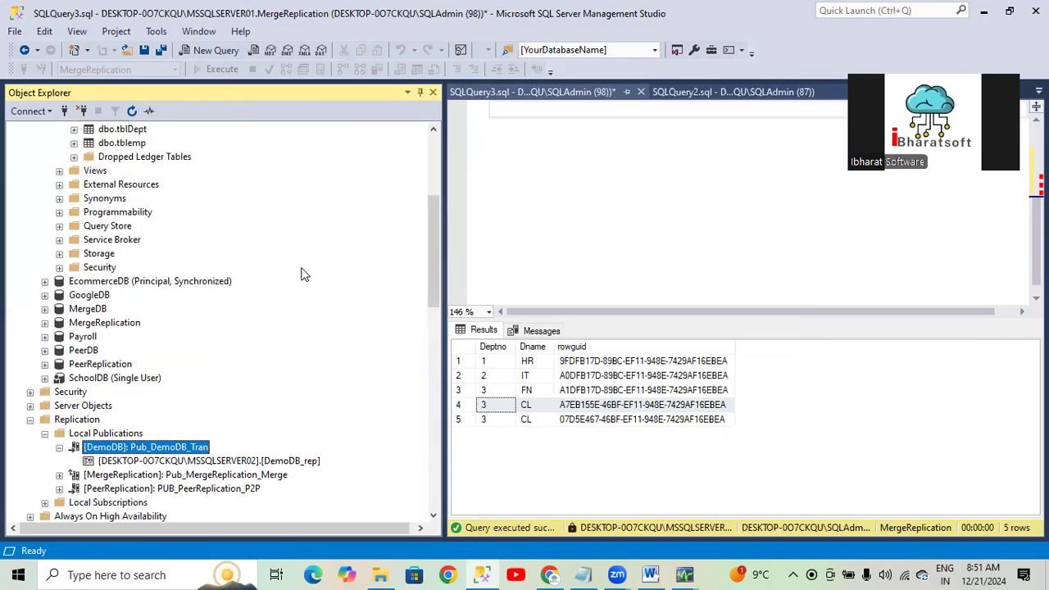
{"action": "scroll", "coordinate": [300, 274], "scroll_direction": "down", "scroll_amount": 3}
{"action": "scroll", "coordinate": [185, 205], "scroll_direction": "up", "scroll_amount": 4}
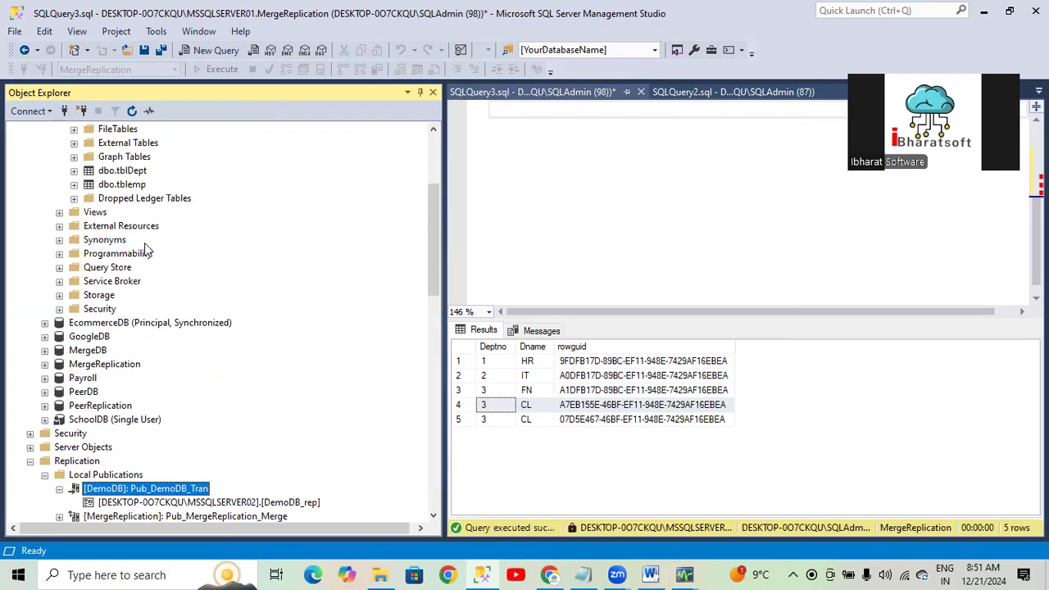
{"action": "right_click", "coordinate": [149, 488]}
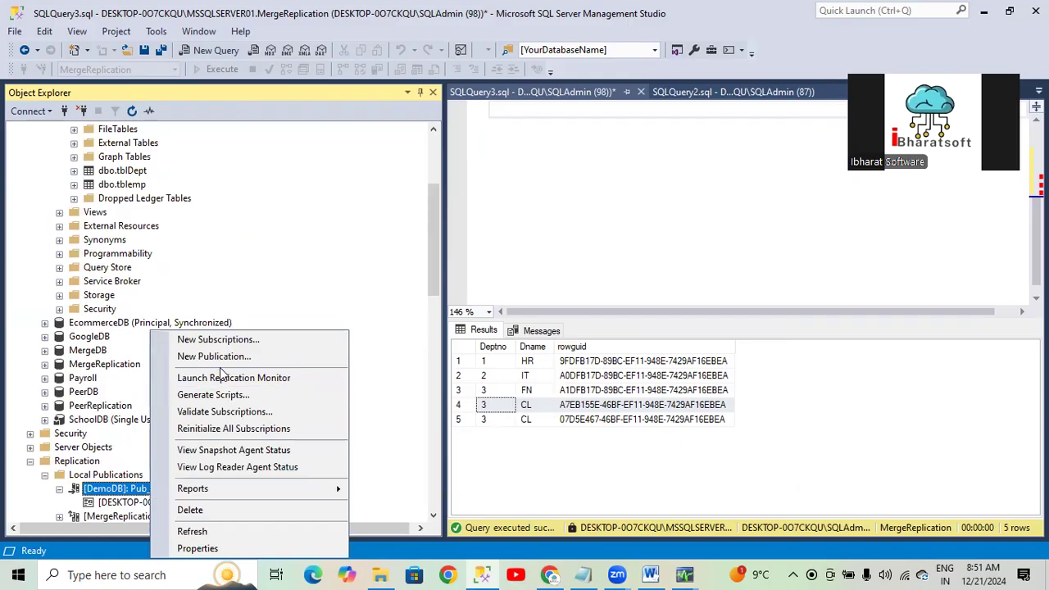
{"action": "left_click", "coordinate": [220, 380]}
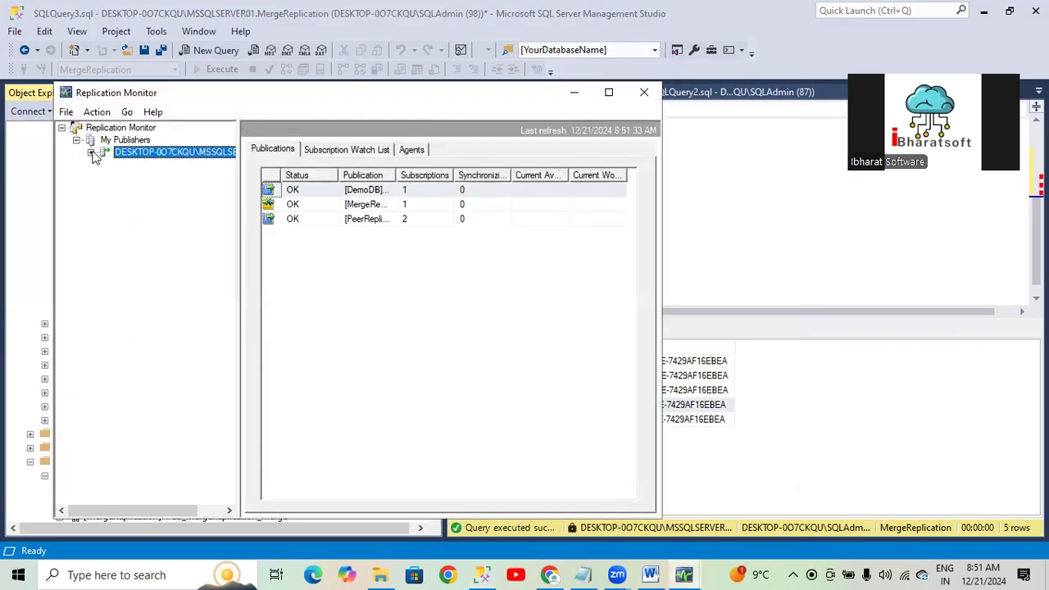
{"action": "left_click", "coordinate": [90, 153]}
{"action": "left_click", "coordinate": [184, 165]}
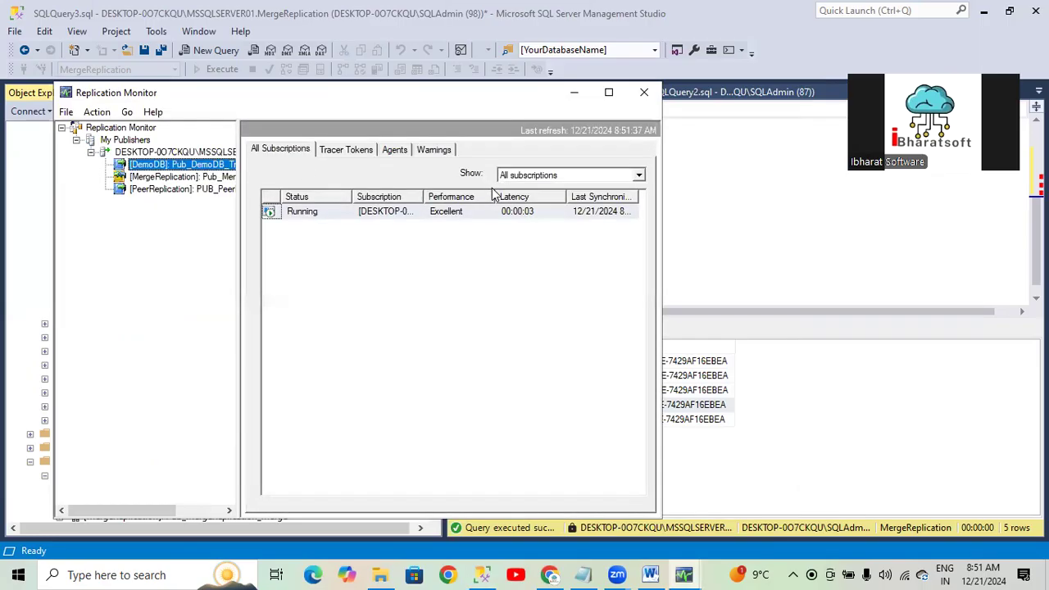
Step: Open the DemoDB_rep subscription's details, check both histories and the undistributed commands, and close the details window
{"action": "double_click", "coordinate": [301, 212]}
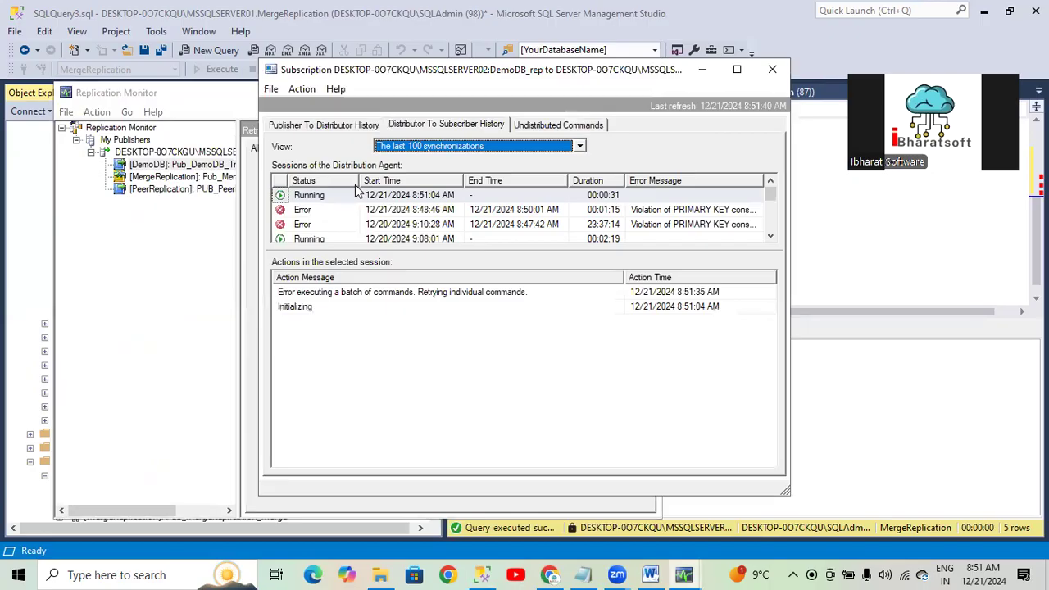
{"action": "left_click", "coordinate": [336, 127]}
{"action": "left_click", "coordinate": [449, 127]}
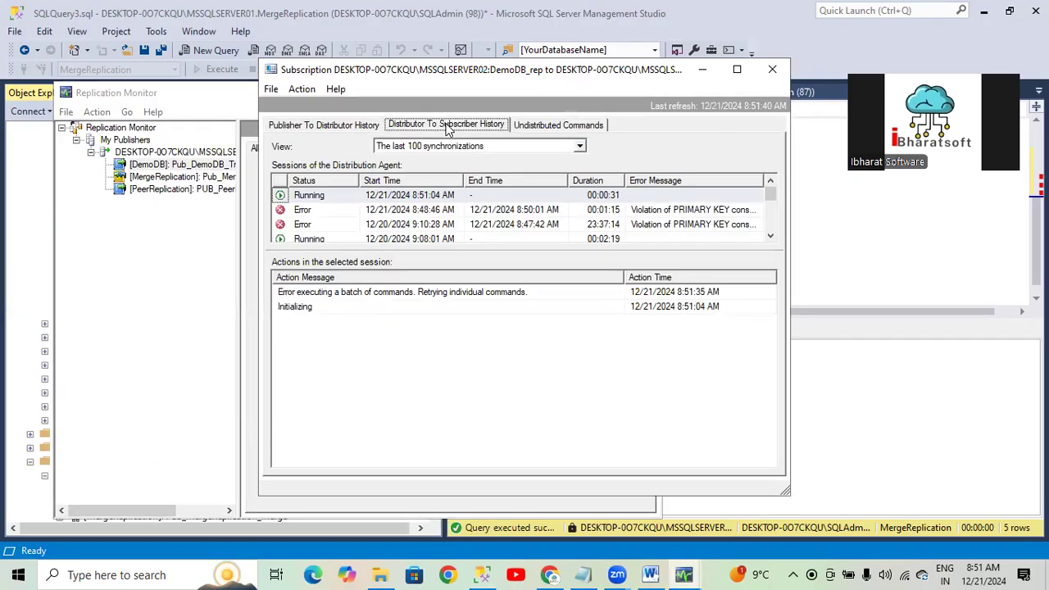
{"action": "left_click", "coordinate": [538, 125]}
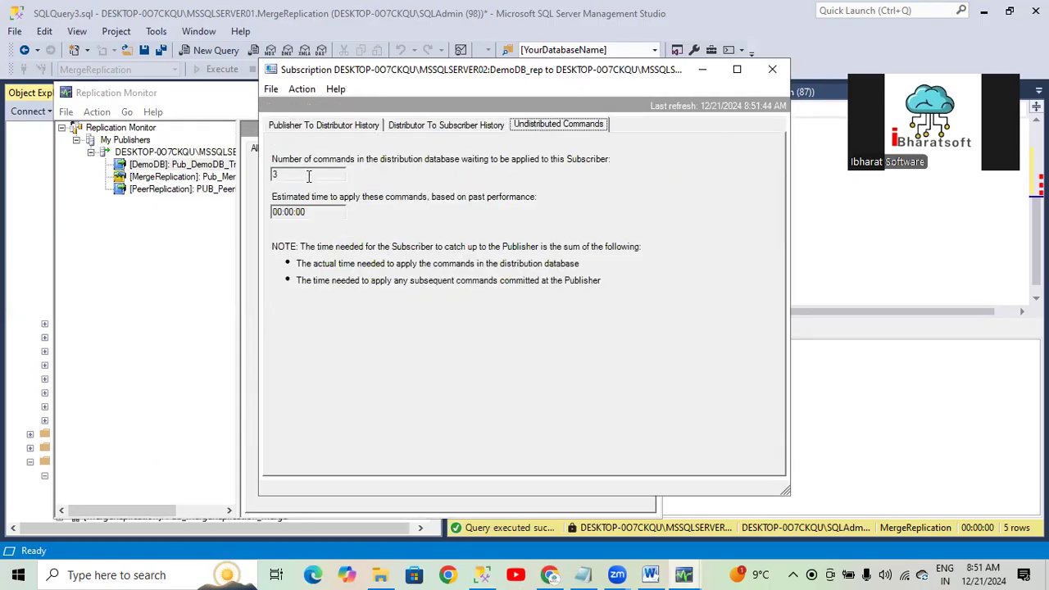
{"action": "left_click", "coordinate": [778, 71]}
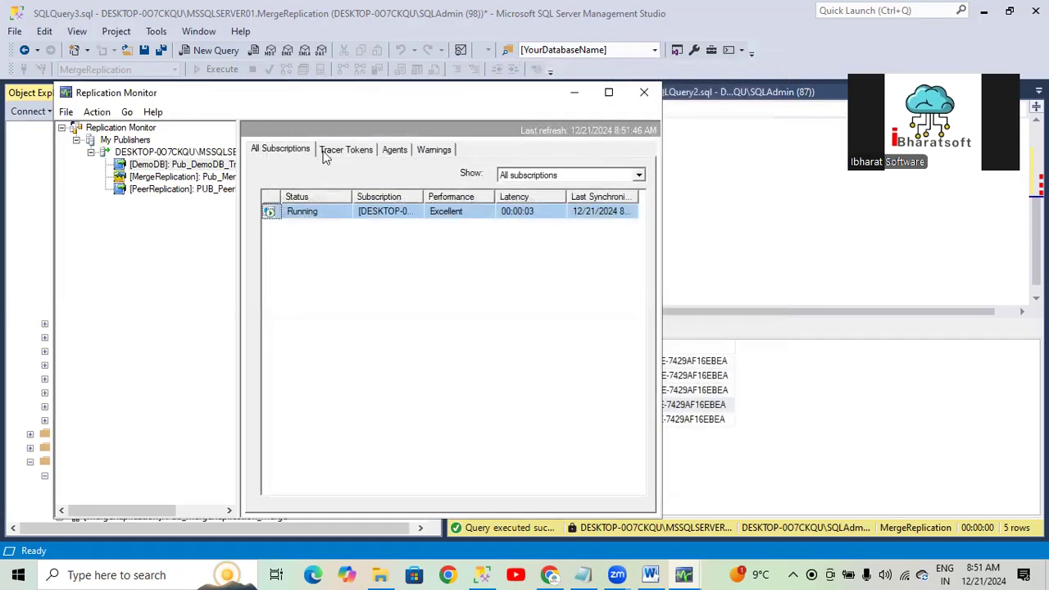
Step: Close Replication Monitor and open the rows of DemoDB's dbo.tblemp table on MSSQLSERVER01 for editing
{"action": "left_click", "coordinate": [657, 93]}
{"action": "scroll", "coordinate": [131, 328], "scroll_direction": "up", "scroll_amount": 4}
{"action": "left_click", "coordinate": [117, 350]}
{"action": "right_click", "coordinate": [118, 350]}
{"action": "left_click", "coordinate": [151, 276]}
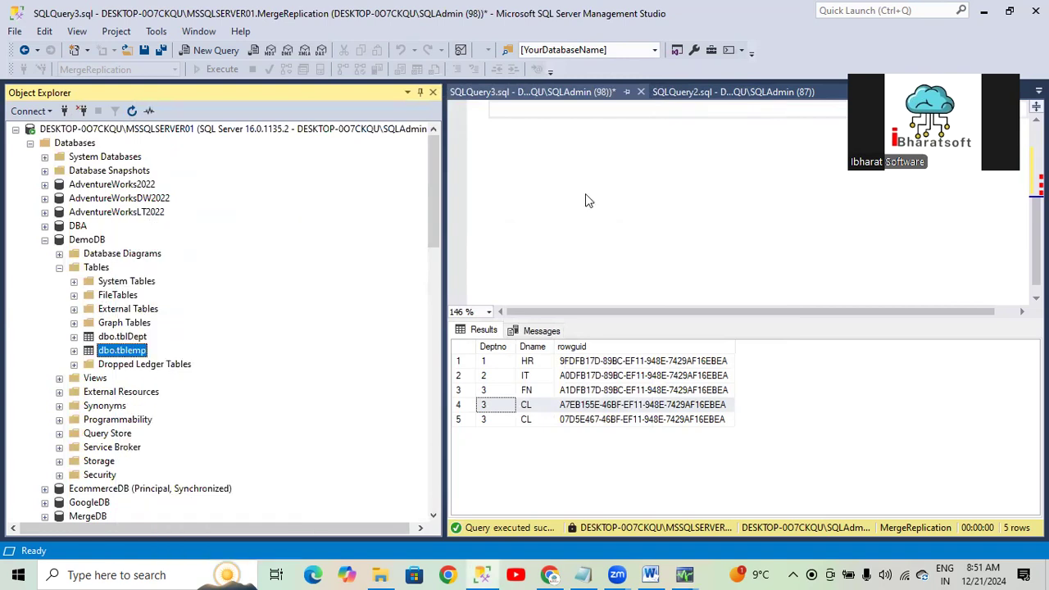
Step: Add a row to the publisher's tblemp table with empno 1004, Ename kkssa and Deptno 10
{"action": "left_click", "coordinate": [522, 193]}
{"action": "type", "text": "100"}
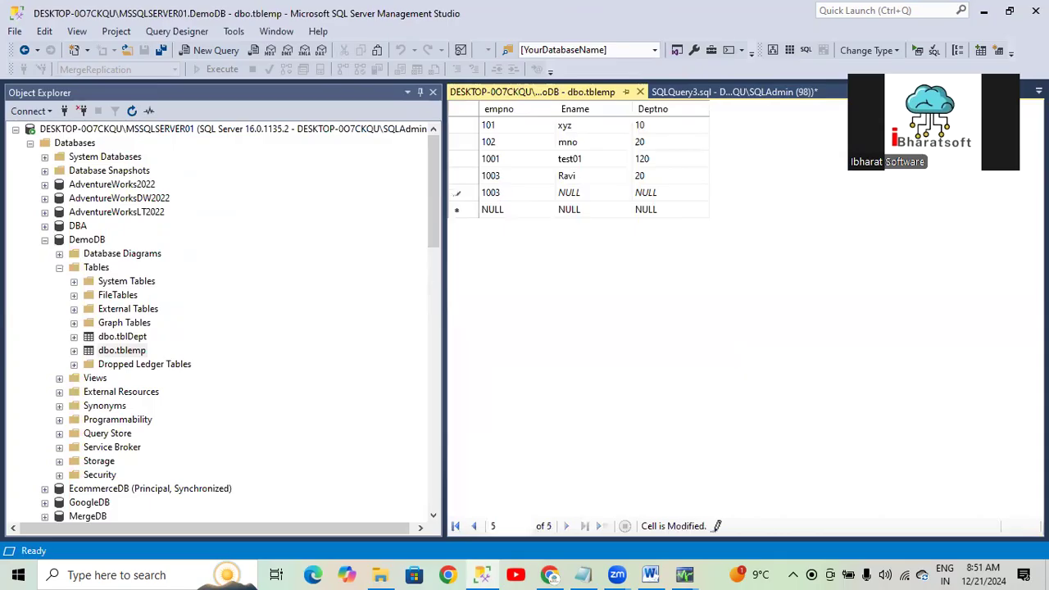
{"action": "type", "text": "4"}
{"action": "key", "text": "Tab"}
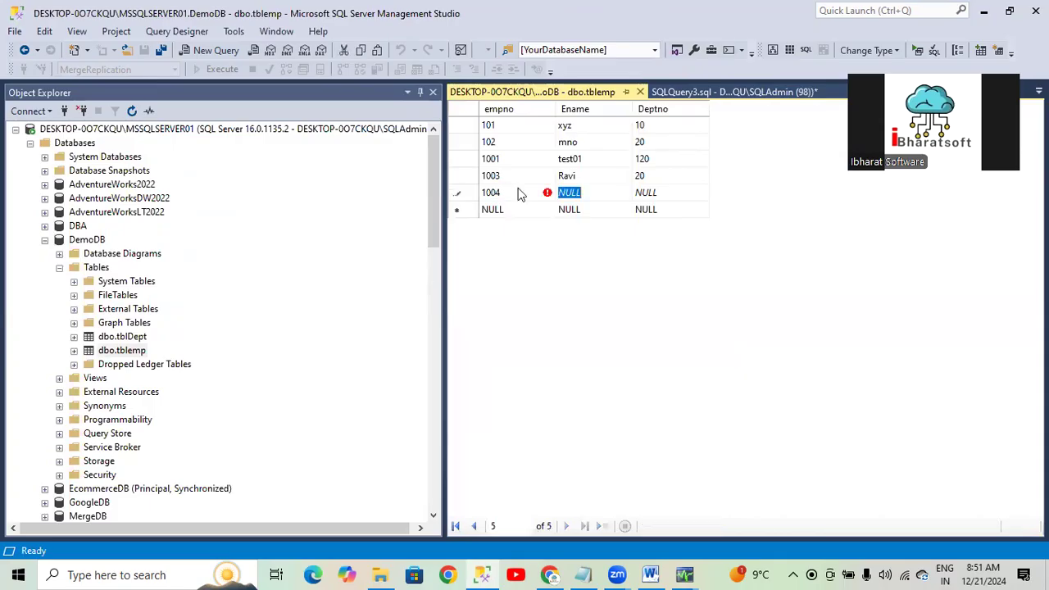
{"action": "type", "text": "kkssa"}
{"action": "key", "text": "Tab"}
{"action": "type", "text": "10"}
{"action": "key", "text": "Return"}
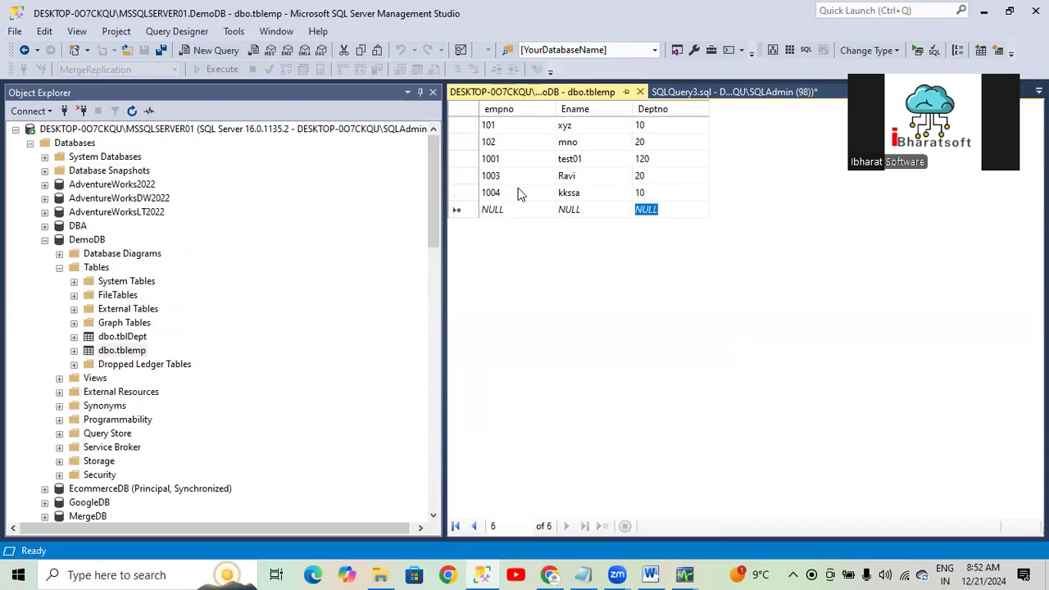
Step: Add another row to the publisher's tblemp table with empno 1005, Ename dskdsk and Deptno 20
{"action": "key", "text": "shift+Tab"}
{"action": "key", "text": "shift+Tab"}
{"action": "type", "text": "1004"}
{"action": "key", "text": "BackSpace"}
{"action": "type", "text": "5"}
{"action": "key", "text": "Tab"}
{"action": "type", "text": "dskdsk"}
{"action": "key", "text": "Tab"}
{"action": "type", "text": "20"}
{"action": "key", "text": "Return"}
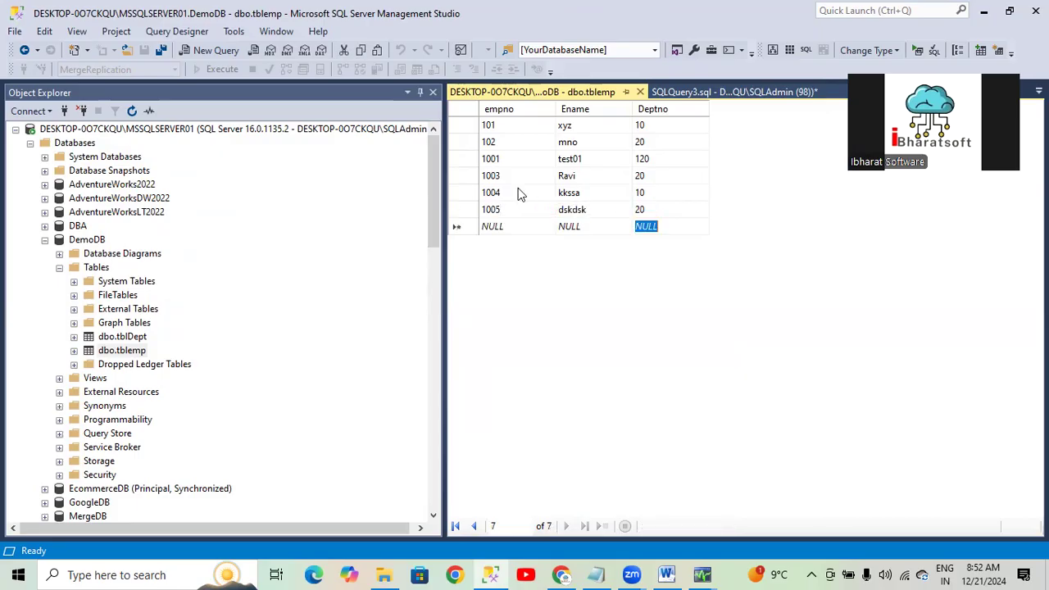
Step: Close the tblemp rows, relaunch Replication Monitor from Pub_DemoDB_Tran, maximize it, and display that publication's subscriptions
{"action": "left_click", "coordinate": [639, 91]}
{"action": "scroll", "coordinate": [176, 347], "scroll_direction": "down", "scroll_amount": 4}
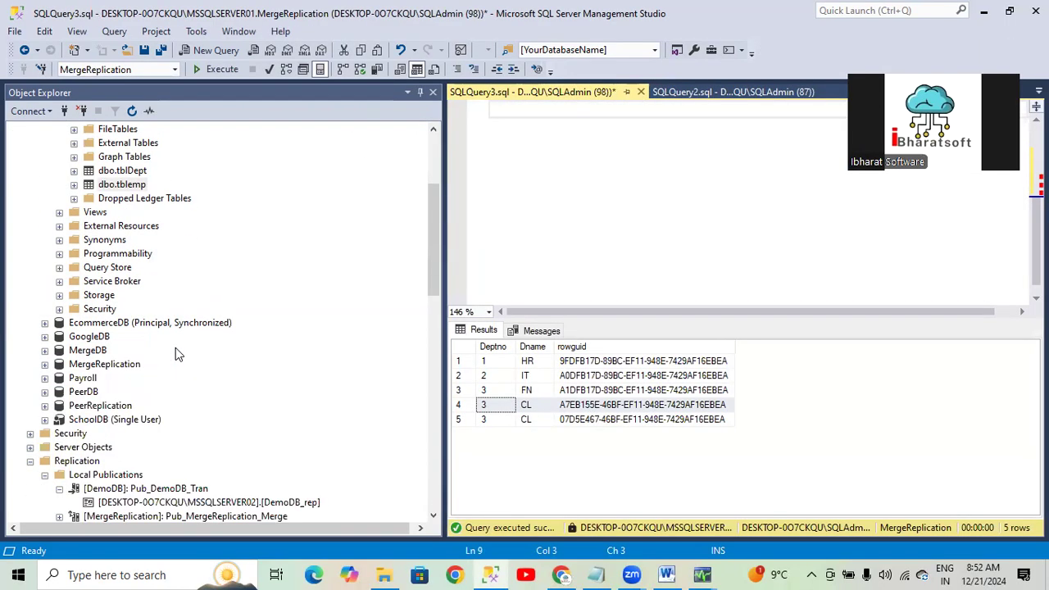
{"action": "scroll", "coordinate": [128, 432], "scroll_direction": "down", "scroll_amount": 2}
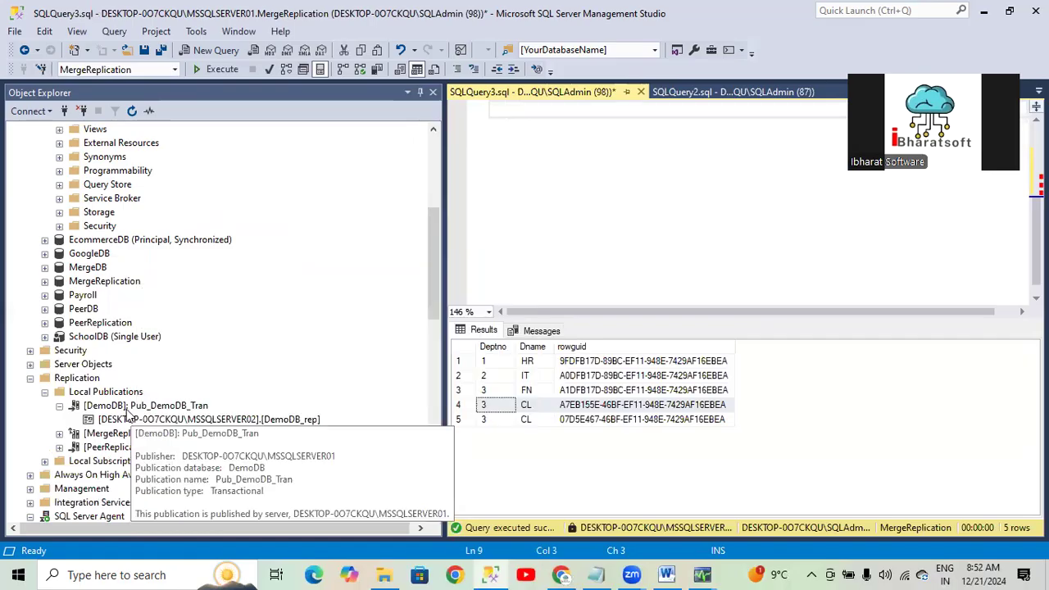
{"action": "right_click", "coordinate": [111, 394]}
{"action": "right_click", "coordinate": [105, 407]}
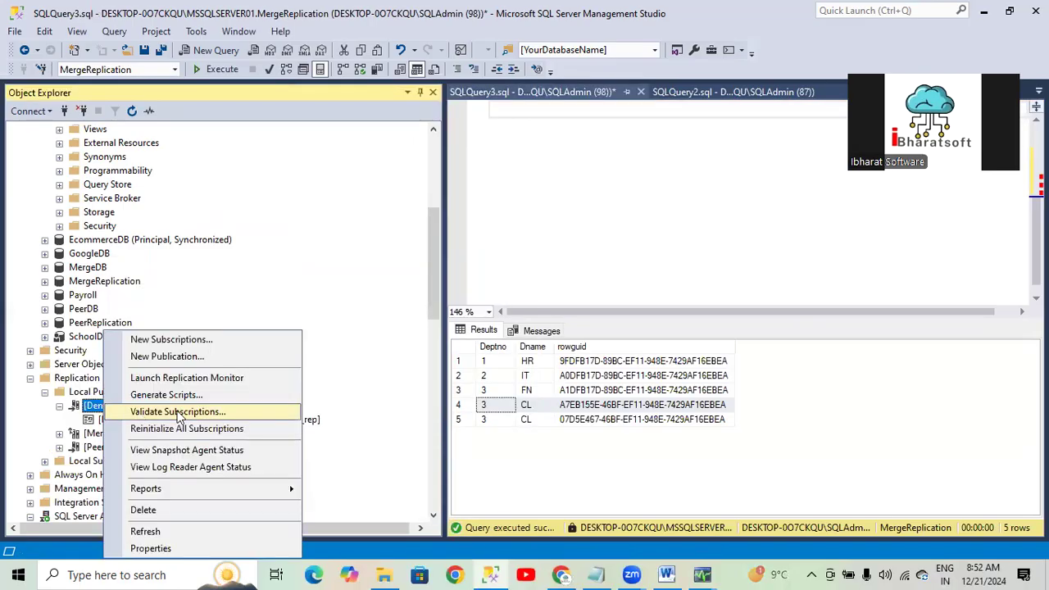
{"action": "left_click", "coordinate": [186, 378]}
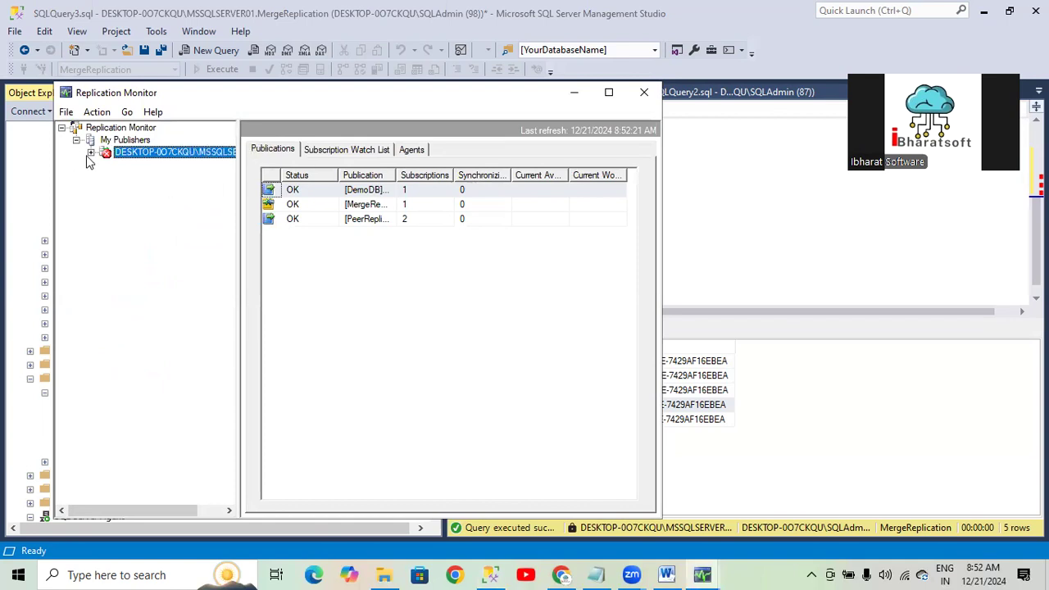
{"action": "left_click", "coordinate": [91, 153]}
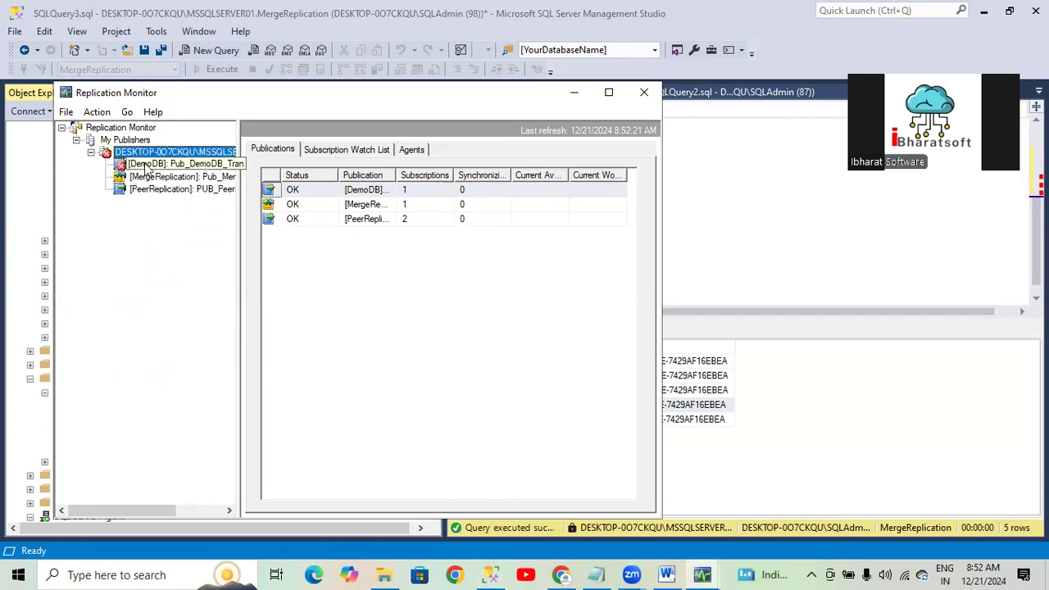
{"action": "left_click", "coordinate": [147, 164]}
{"action": "left_click", "coordinate": [609, 92]}
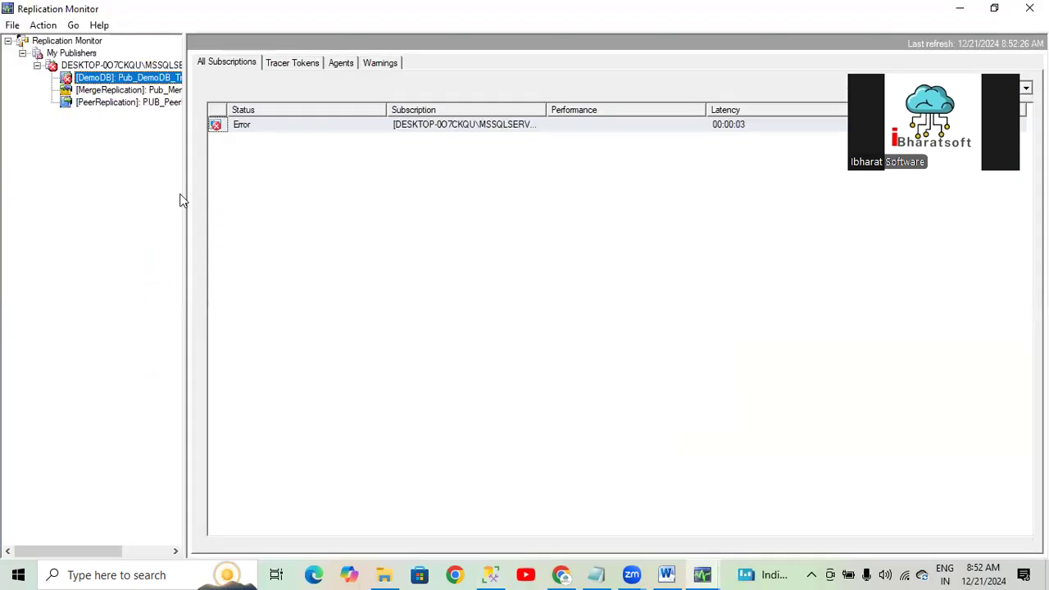
{"action": "left_click", "coordinate": [129, 89]}
{"action": "left_click", "coordinate": [127, 77]}
Step: Open the failing subscription's details, check the number of undistributed commands and both histories, and close the details window
{"action": "double_click", "coordinate": [243, 131]}
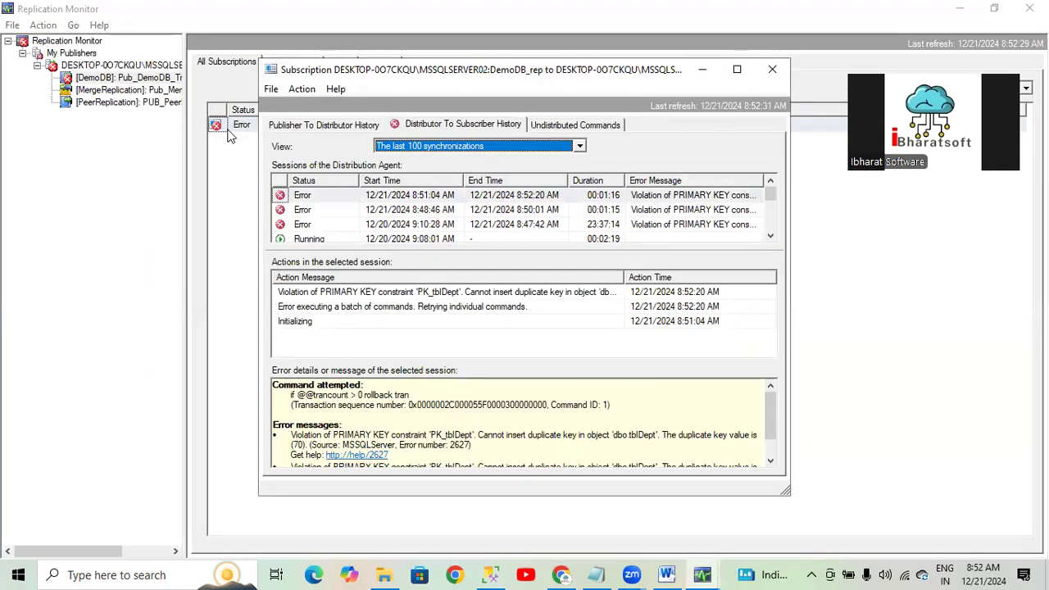
{"action": "left_click", "coordinate": [575, 125]}
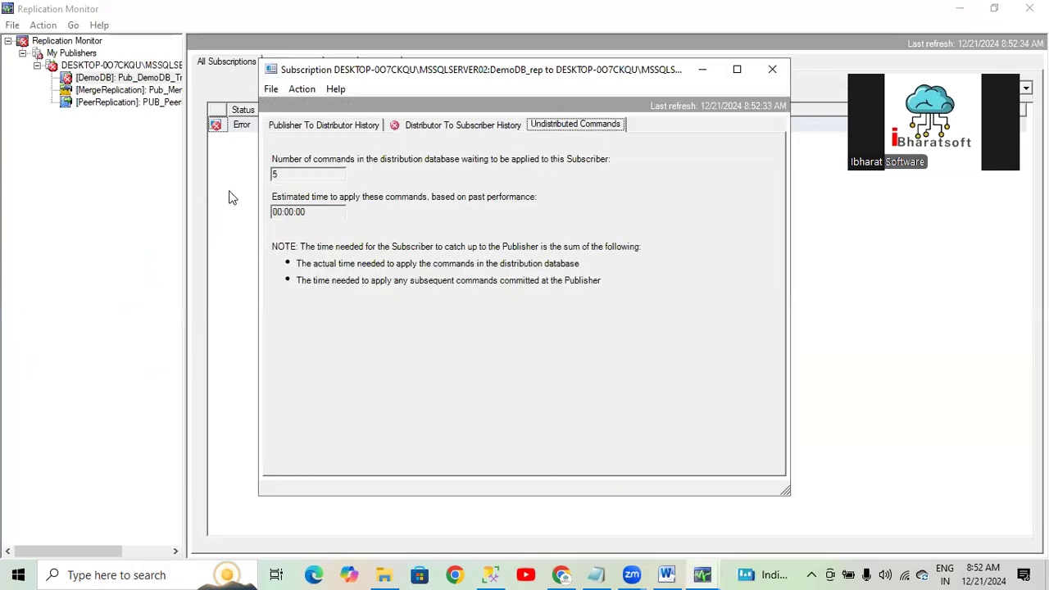
{"action": "double_click", "coordinate": [276, 174]}
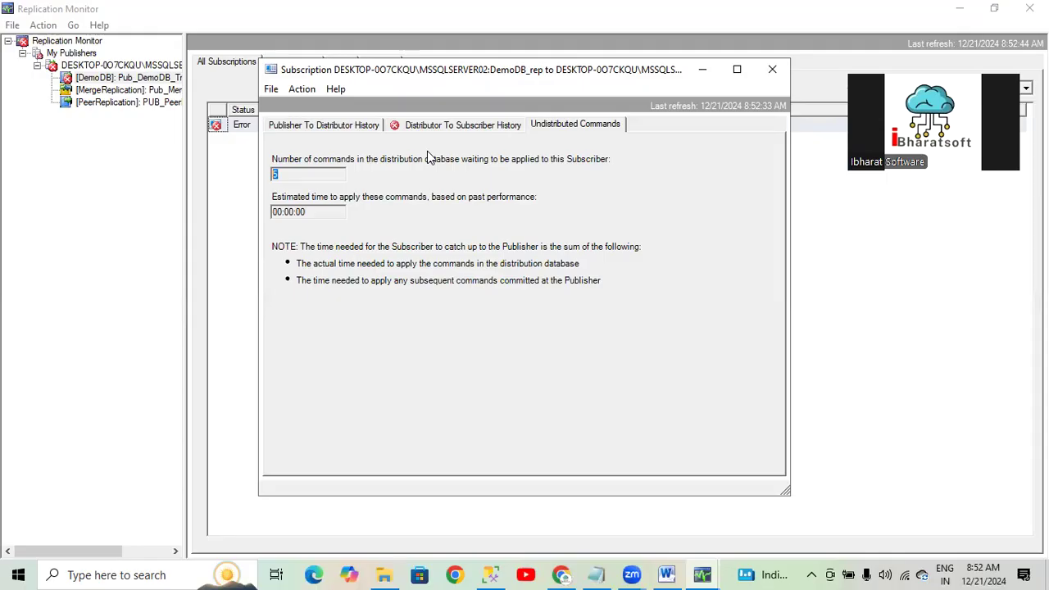
{"action": "left_click", "coordinate": [438, 126]}
{"action": "left_click", "coordinate": [332, 124]}
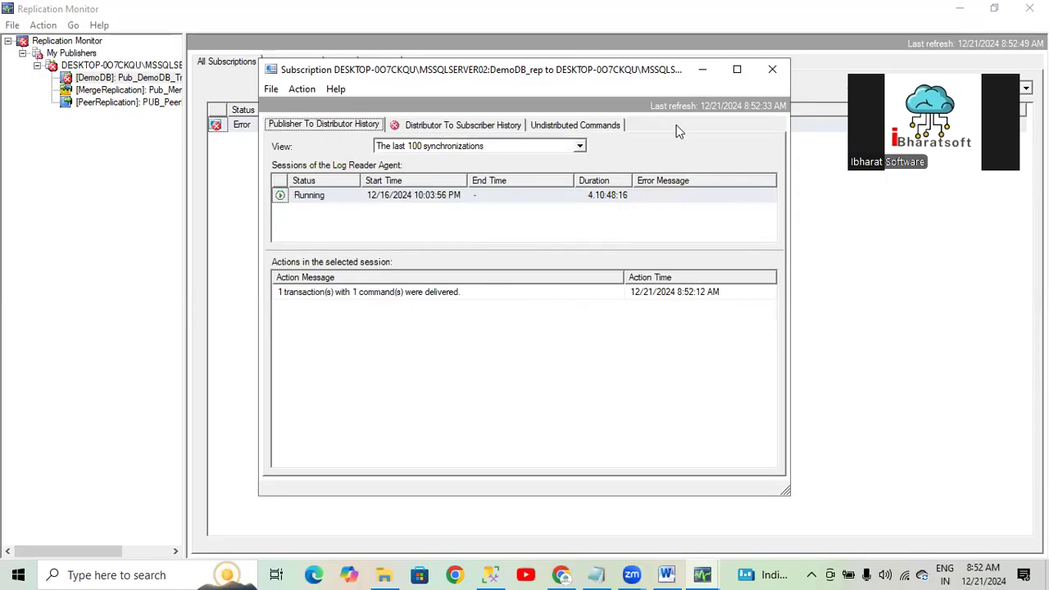
{"action": "left_click", "coordinate": [770, 72]}
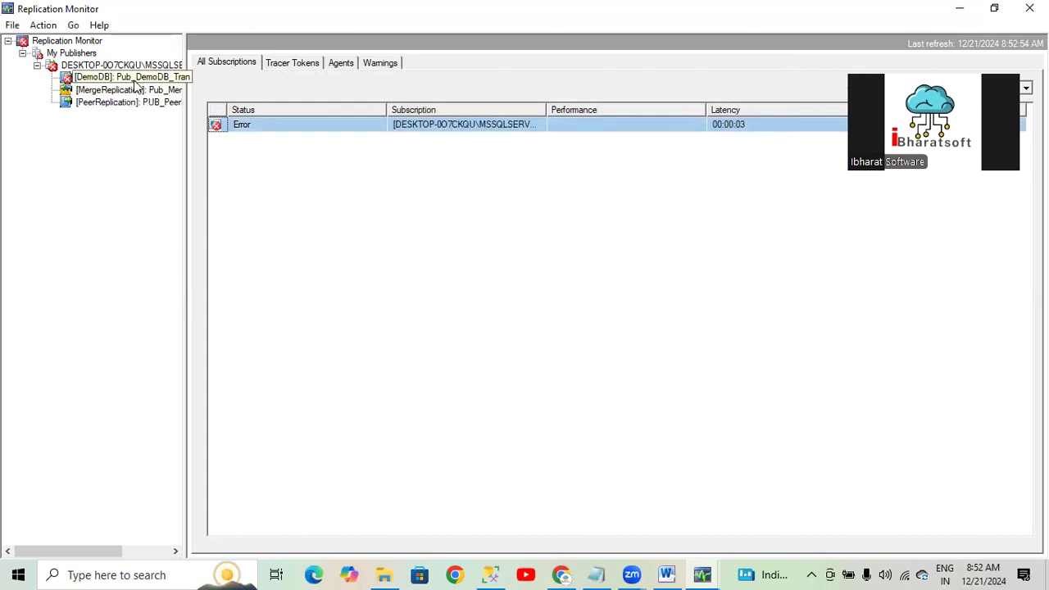
Step: Reopen the subscription's details, compare both histories, and examine the primary key error messages in the Distributor To Subscriber History
{"action": "double_click", "coordinate": [244, 125]}
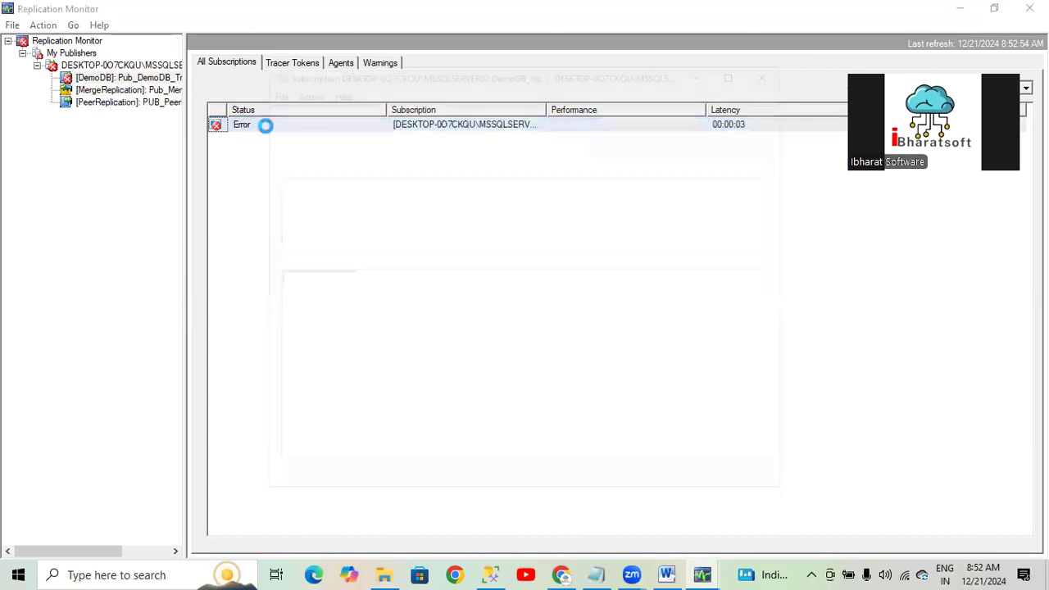
{"action": "left_click", "coordinate": [333, 128]}
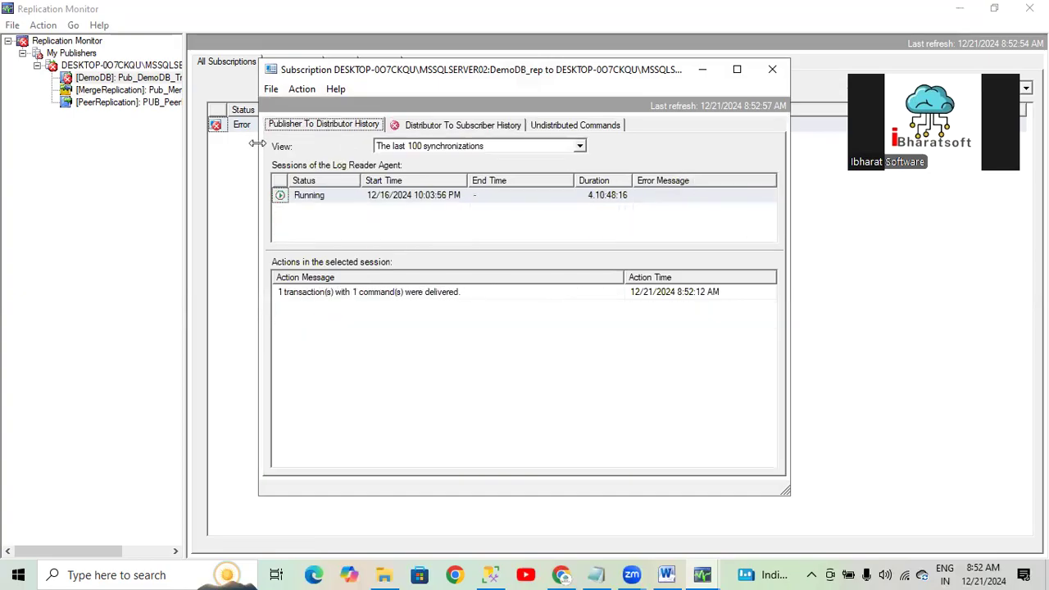
{"action": "left_click", "coordinate": [471, 126]}
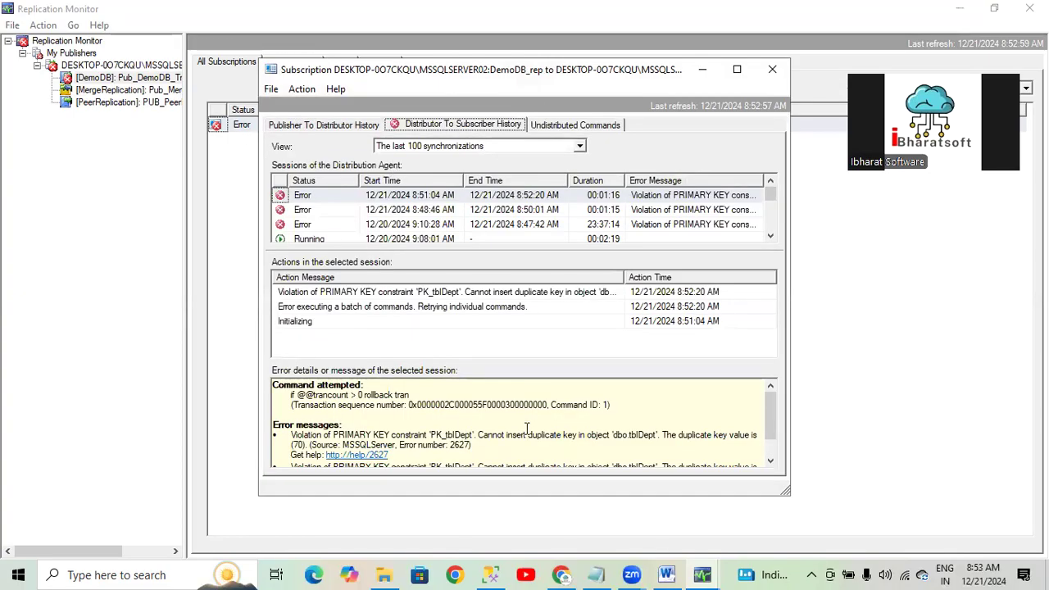
{"action": "scroll", "coordinate": [527, 428], "scroll_direction": "down", "scroll_amount": 1}
{"action": "left_click_drag", "start_coordinate": [477, 412], "coordinate": [677, 412]}
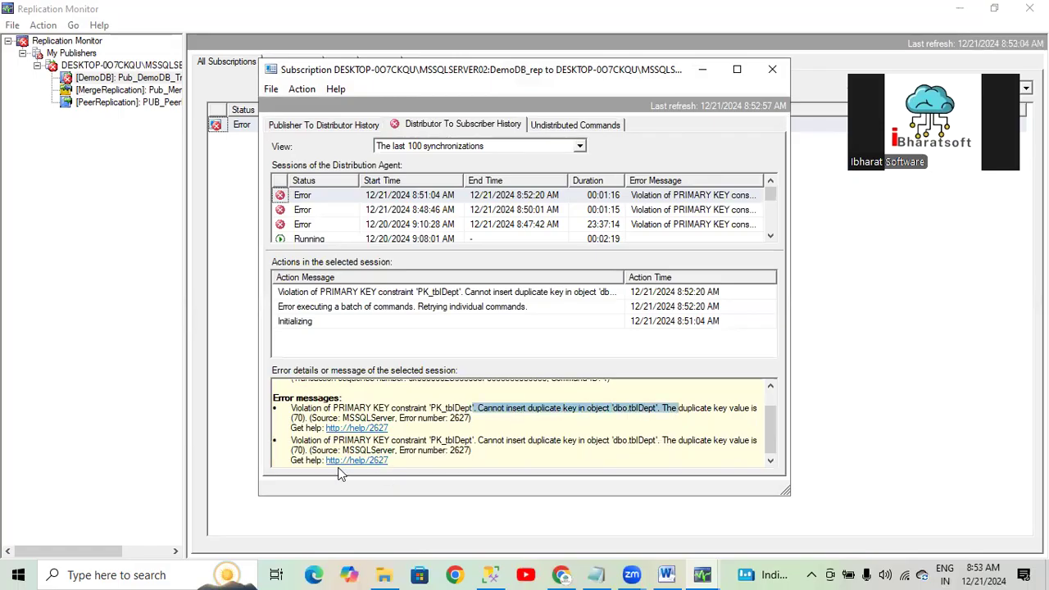
Step: Examine the source, error number and duplicate key value in the first primary key error message
{"action": "left_click_drag", "start_coordinate": [290, 430], "coordinate": [292, 420]}
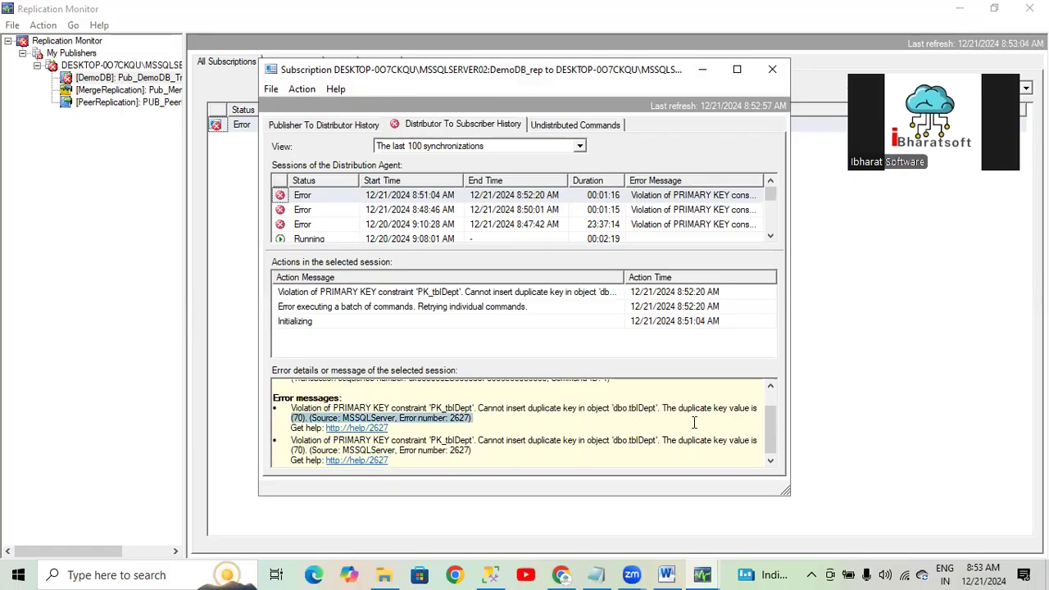
{"action": "left_click_drag", "start_coordinate": [660, 405], "coordinate": [742, 416]}
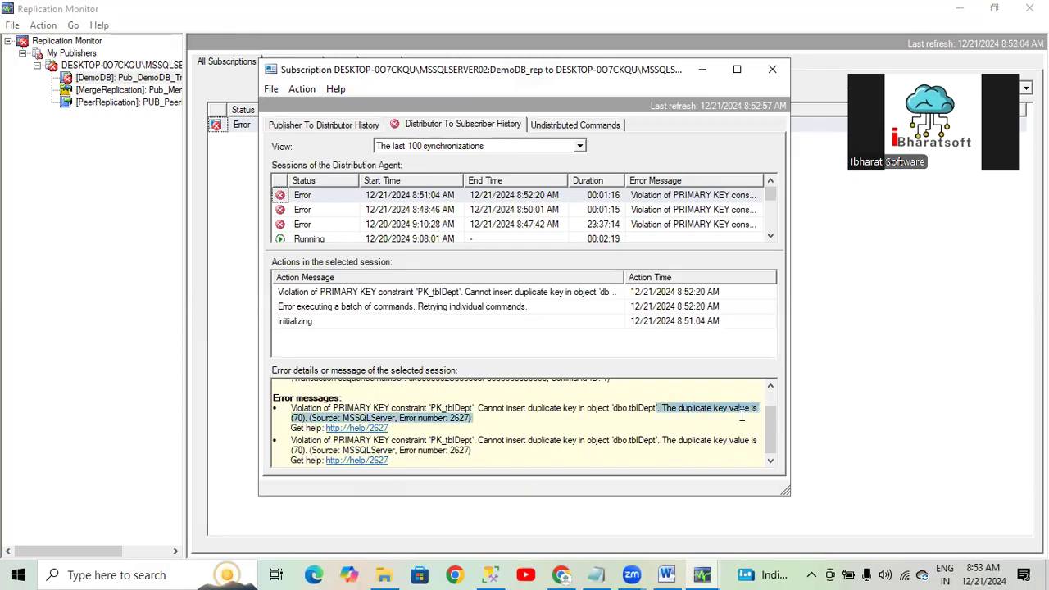
{"action": "left_click", "coordinate": [299, 418]}
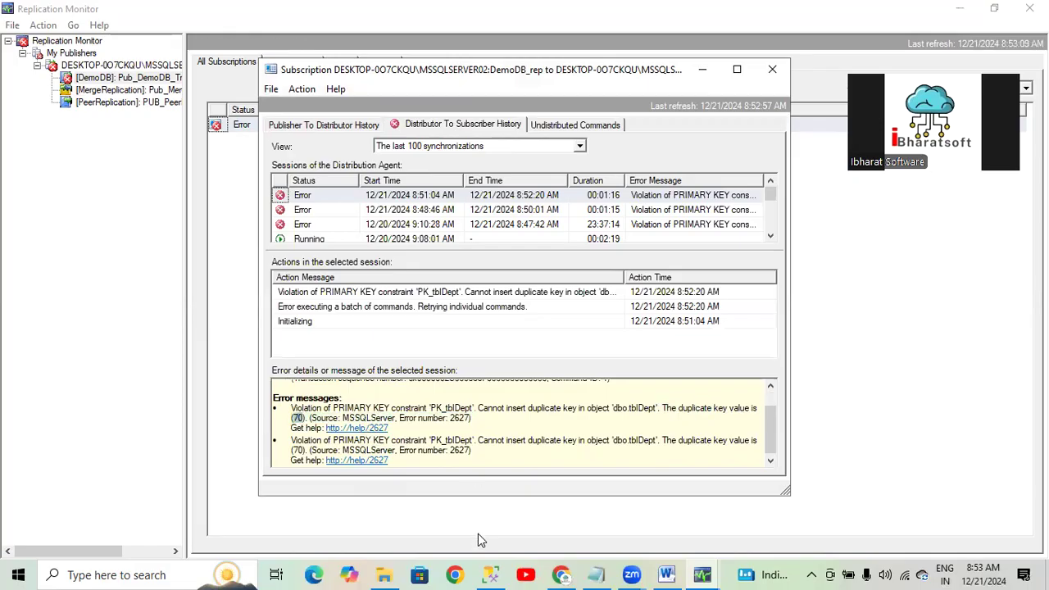
Step: In SQL Server Management Studio, delete the deptno 70 row (Demo01) from tblDept in the subscriber's DemoDB_rep database and close the rows
{"action": "left_click", "coordinate": [490, 573]}
{"action": "scroll", "coordinate": [143, 434], "scroll_direction": "down", "scroll_amount": 9}
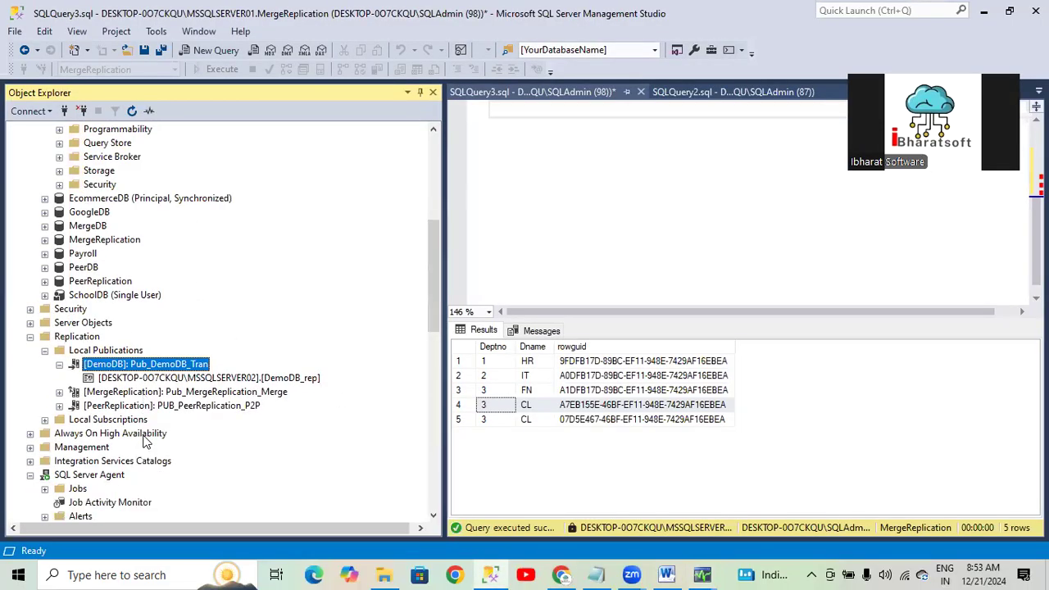
{"action": "scroll", "coordinate": [139, 424], "scroll_direction": "down", "scroll_amount": 4}
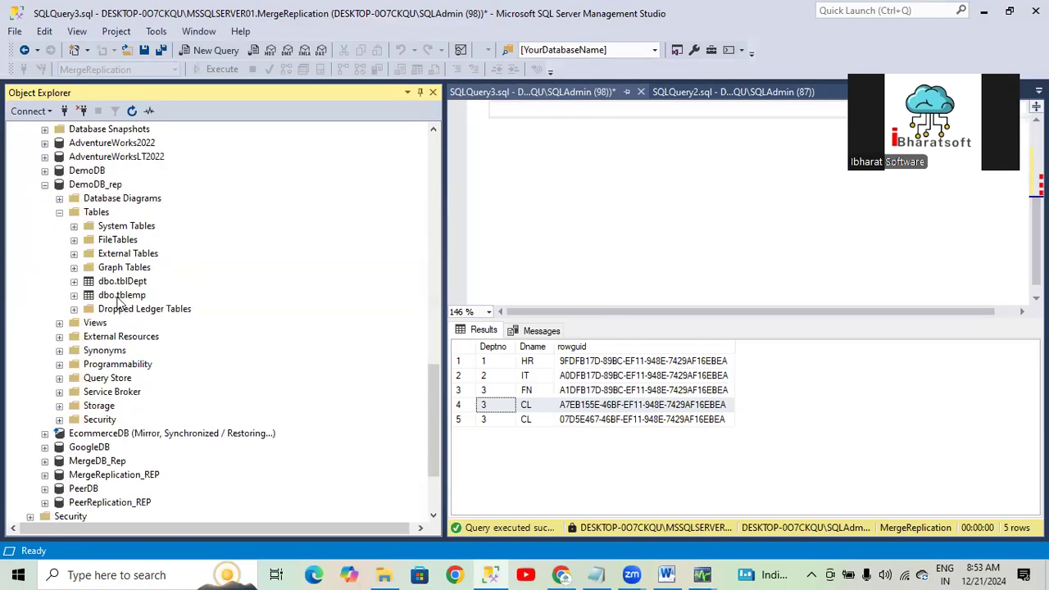
{"action": "right_click", "coordinate": [120, 283]}
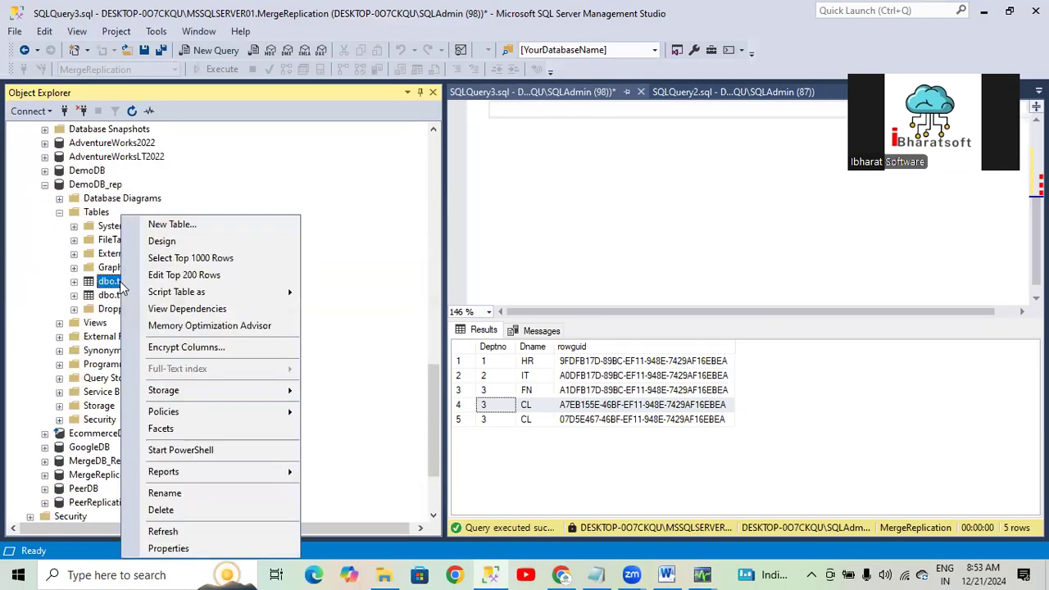
{"action": "left_click", "coordinate": [168, 281]}
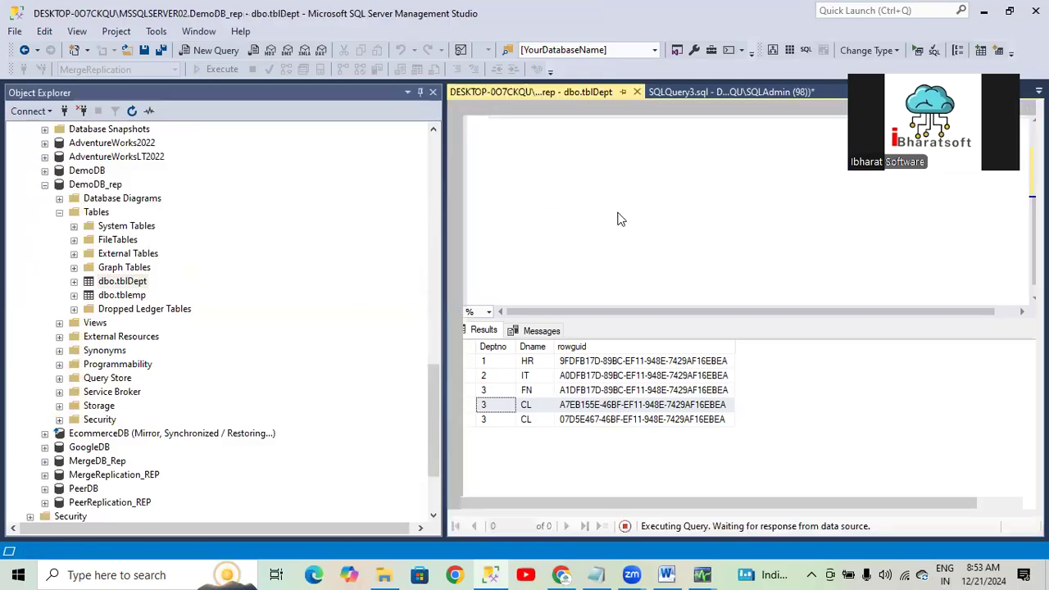
{"action": "left_click", "coordinate": [465, 229]}
{"action": "right_click", "coordinate": [466, 229]}
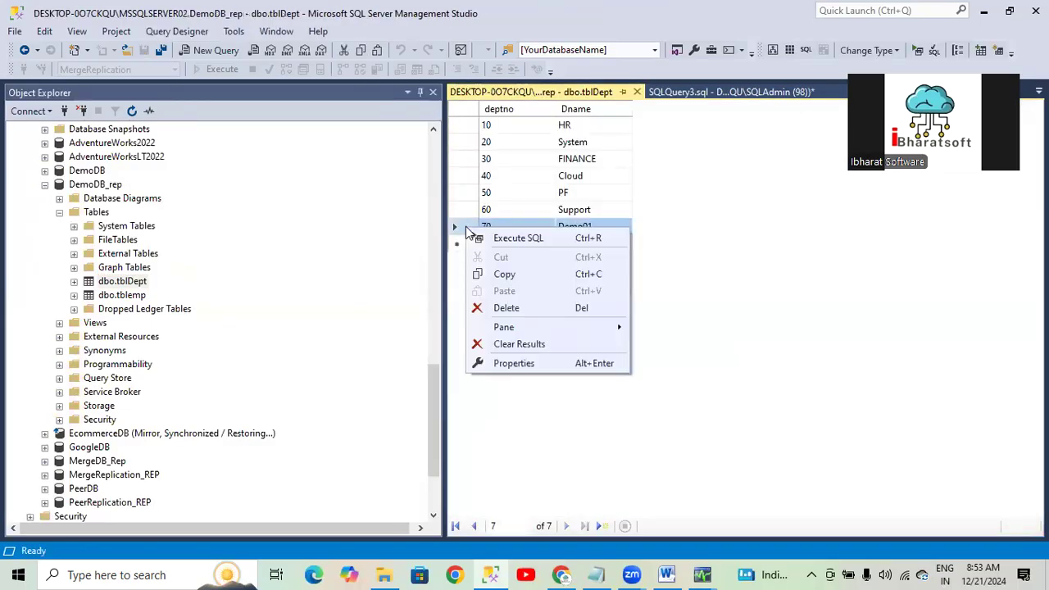
{"action": "left_click", "coordinate": [506, 308]}
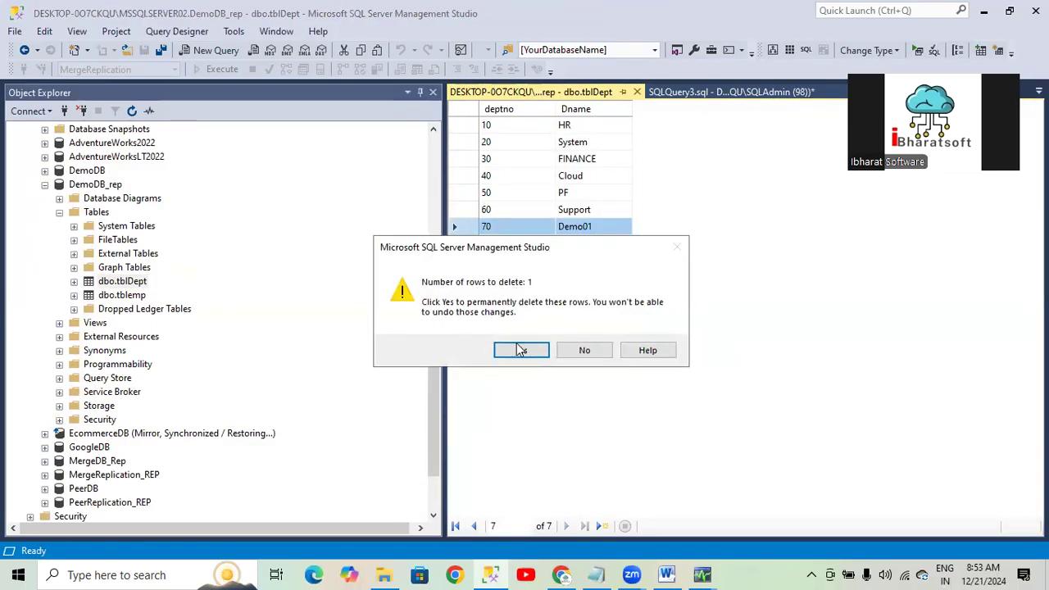
{"action": "left_click", "coordinate": [518, 351]}
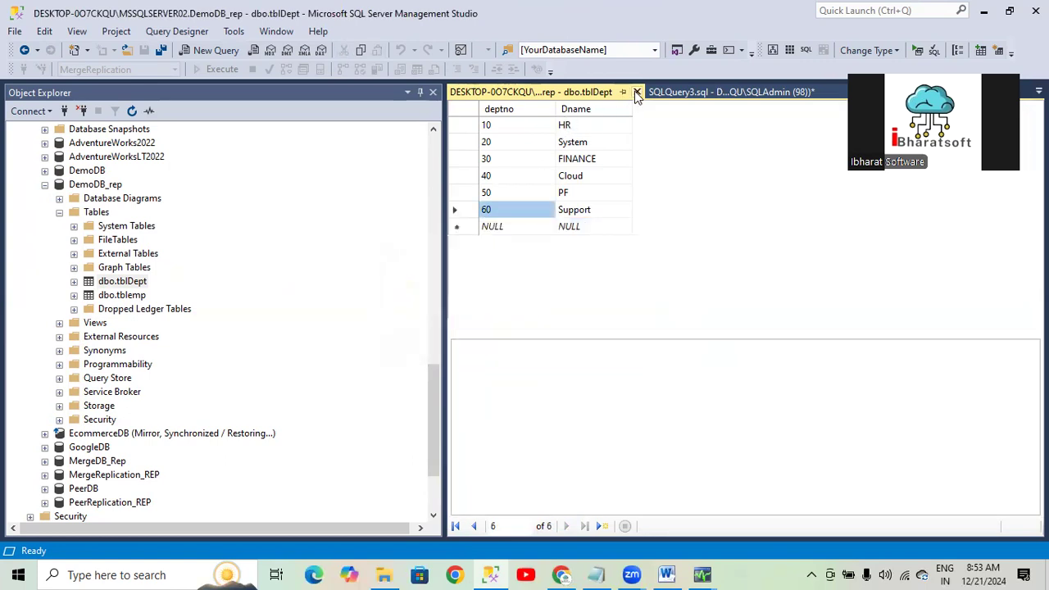
{"action": "left_click", "coordinate": [637, 92]}
Step: Relaunch Replication Monitor from Pub_DemoDB_Tran, maximize it, and display that publication's subscriptions
{"action": "scroll", "coordinate": [160, 313], "scroll_direction": "up", "scroll_amount": 3}
{"action": "scroll", "coordinate": [159, 313], "scroll_direction": "down", "scroll_amount": 3}
{"action": "scroll", "coordinate": [139, 377], "scroll_direction": "down", "scroll_amount": 1}
{"action": "scroll", "coordinate": [131, 299], "scroll_direction": "up", "scroll_amount": 8}
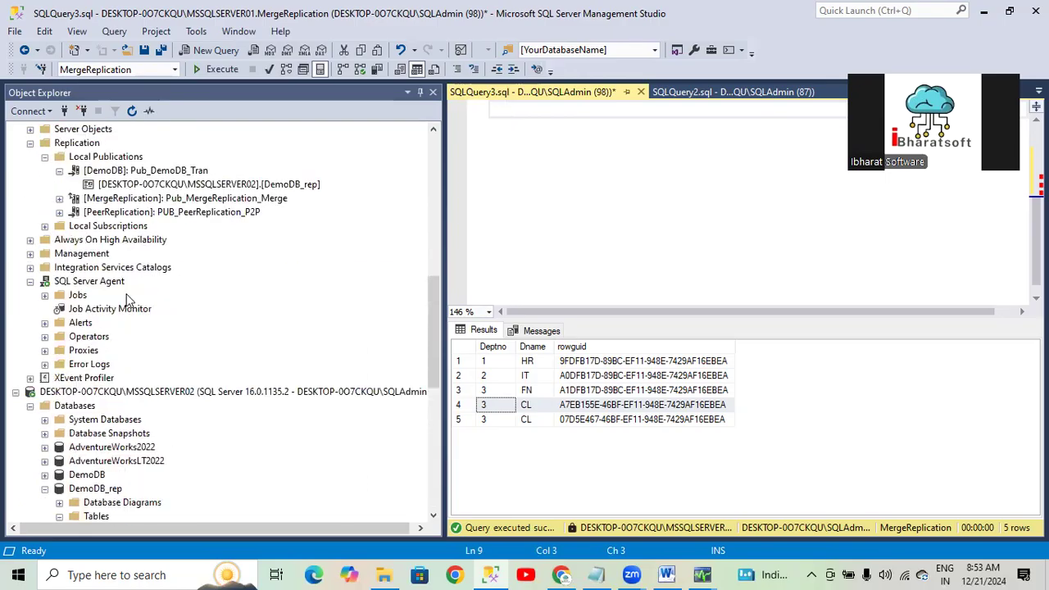
{"action": "right_click", "coordinate": [131, 174]}
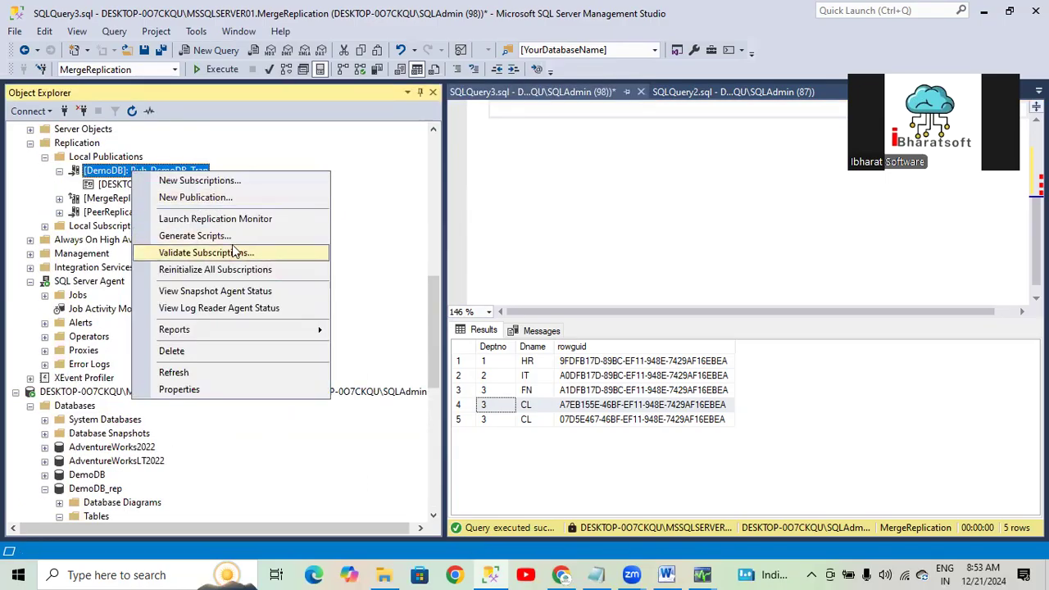
{"action": "left_click", "coordinate": [221, 220]}
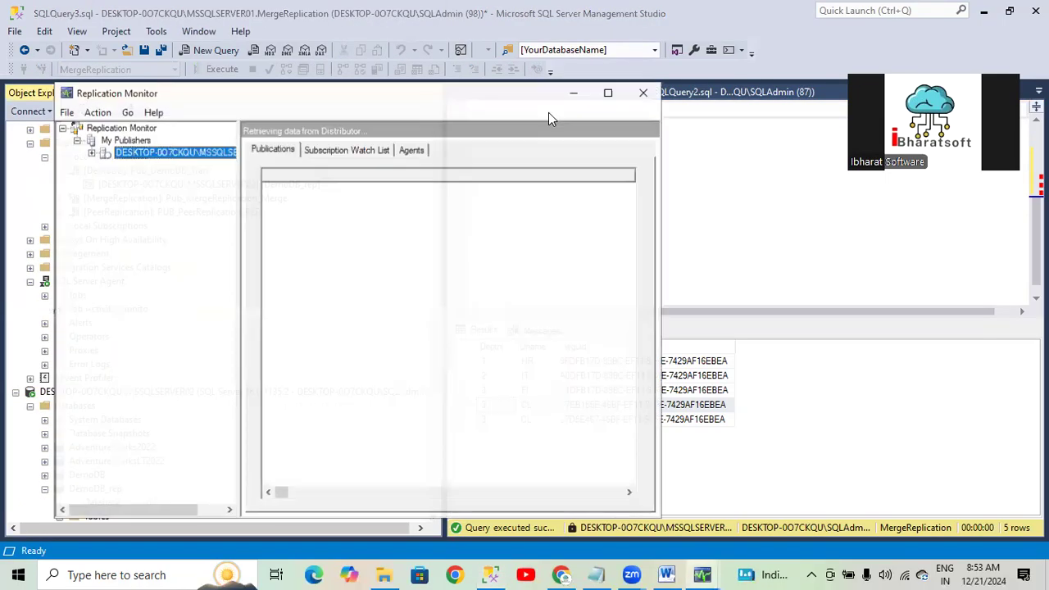
{"action": "left_click", "coordinate": [610, 92]}
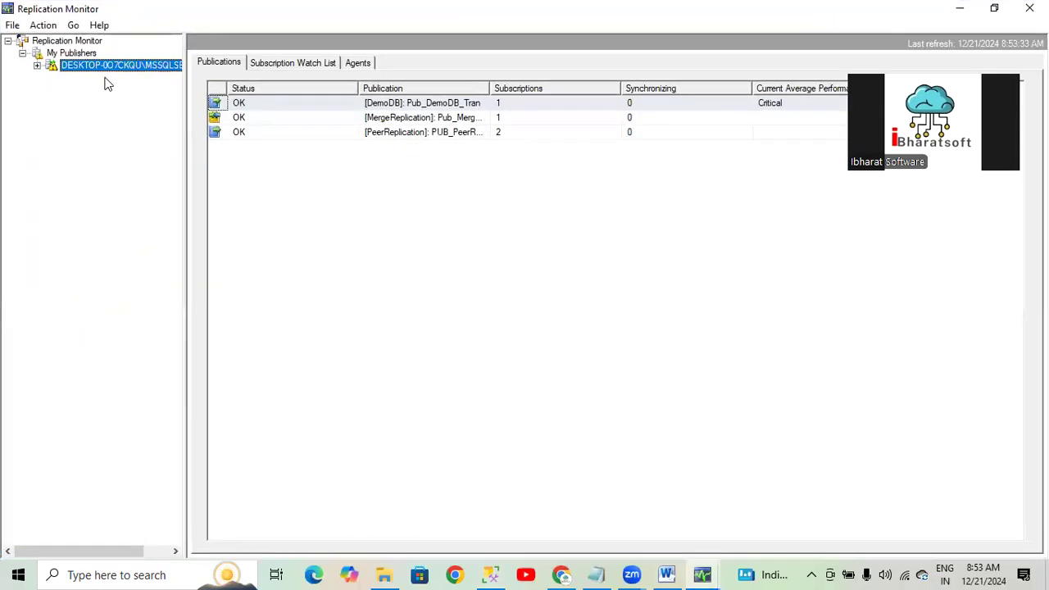
{"action": "left_click", "coordinate": [37, 65]}
{"action": "left_click", "coordinate": [104, 79]}
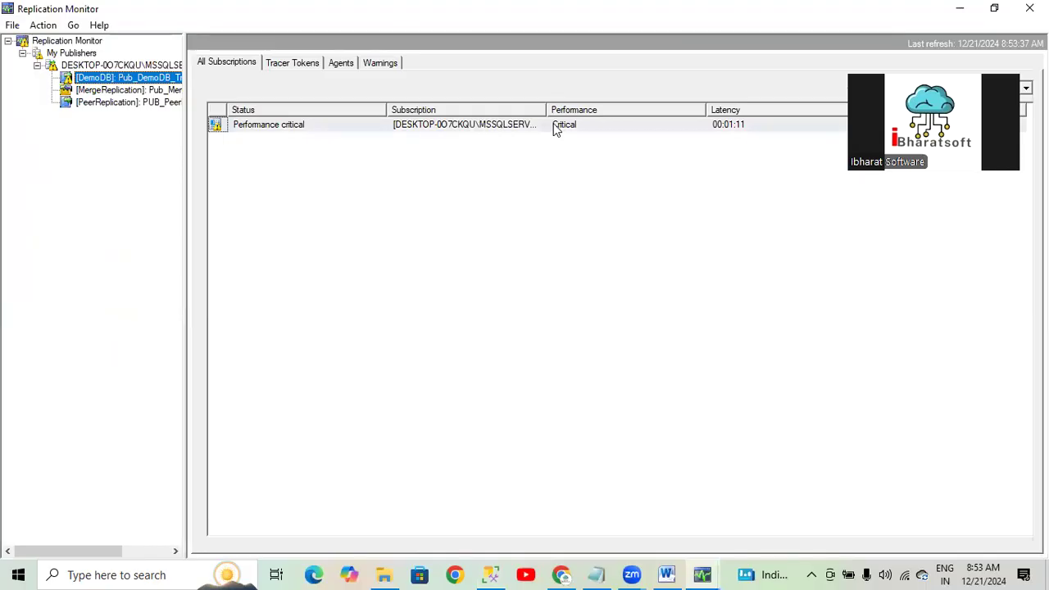
Step: Open the DemoDB_rep subscription's details, check both histories and the undistributed commands, and close the details window
{"action": "double_click", "coordinate": [271, 127]}
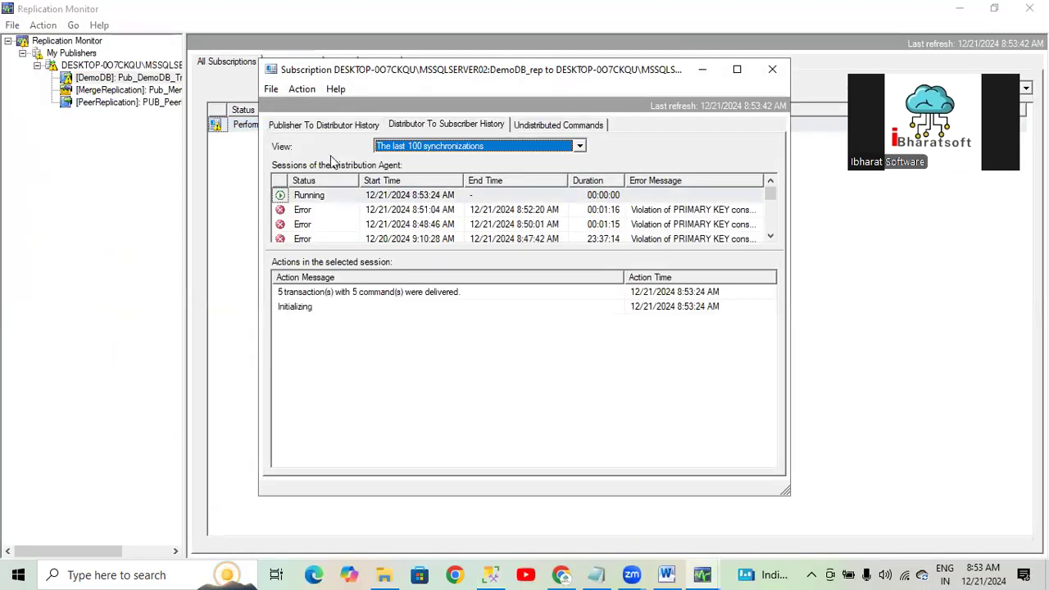
{"action": "left_click", "coordinate": [310, 129]}
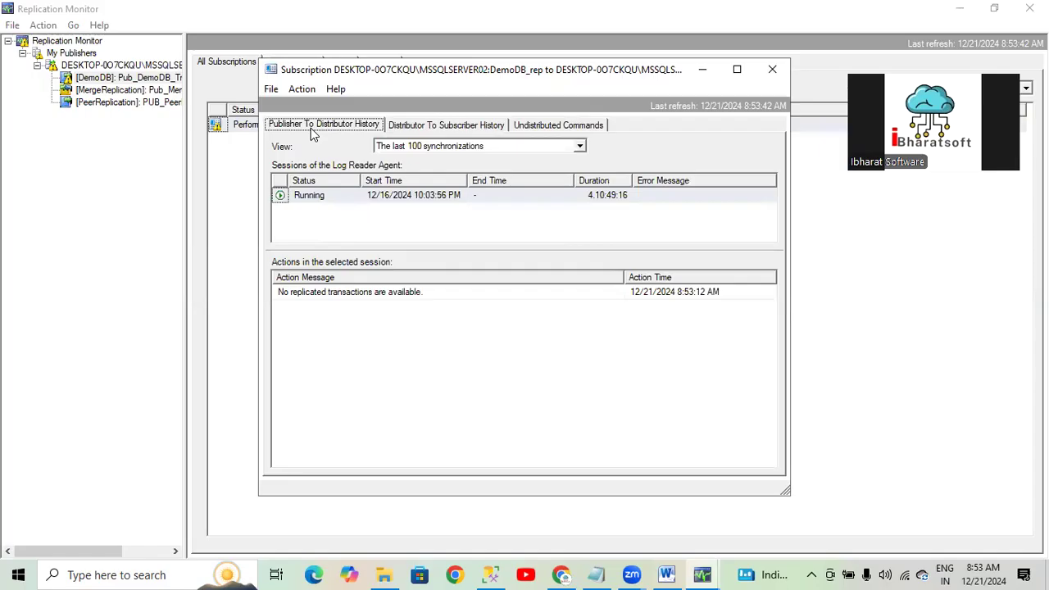
{"action": "left_click", "coordinate": [402, 128]}
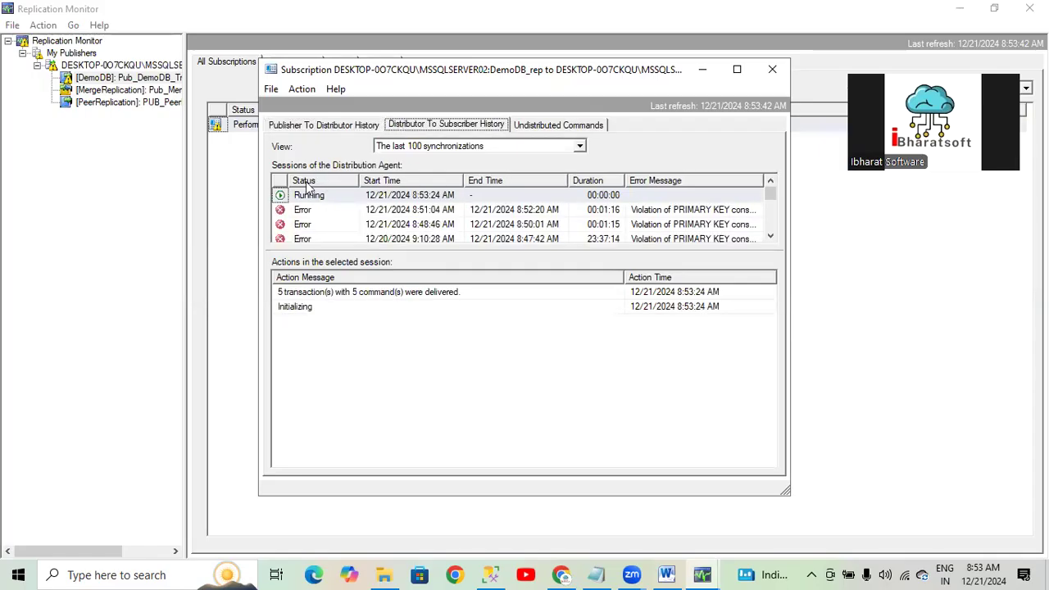
{"action": "left_click", "coordinate": [541, 125]}
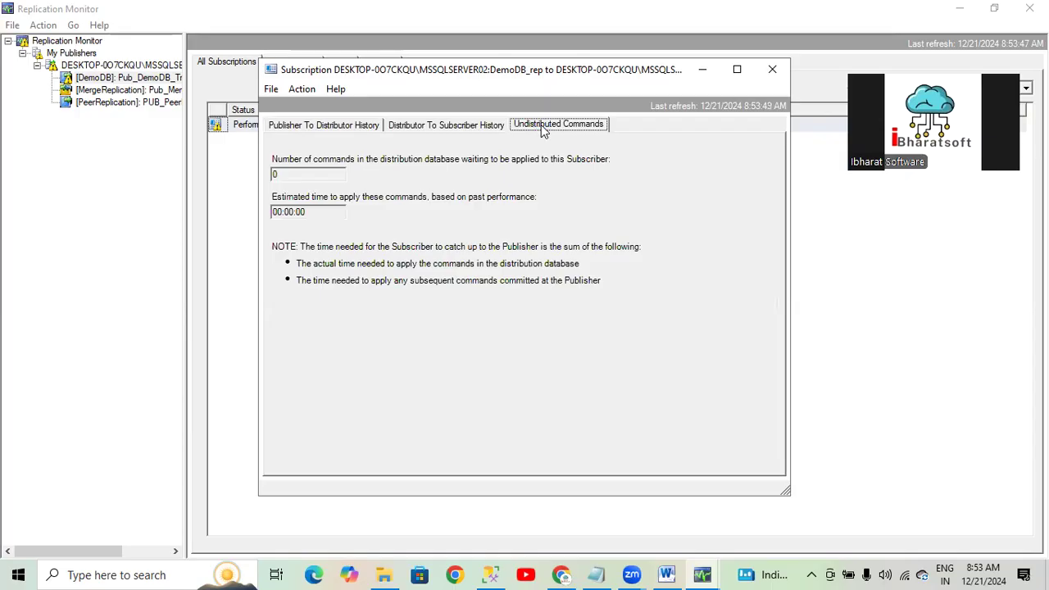
{"action": "left_click", "coordinate": [772, 69]}
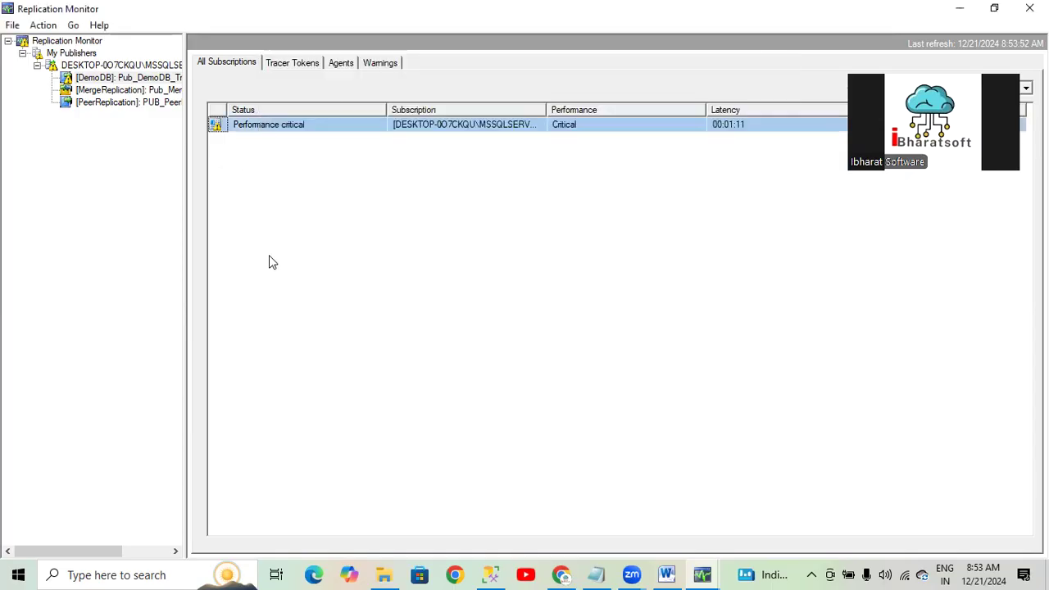
Step: In SQL Server Management Studio, query the top 1000 rows of DemoDB_rep's tblDept and tblemp tables on the subscriber
{"action": "left_click", "coordinate": [490, 574]}
{"action": "scroll", "coordinate": [109, 421], "scroll_direction": "down", "scroll_amount": 5}
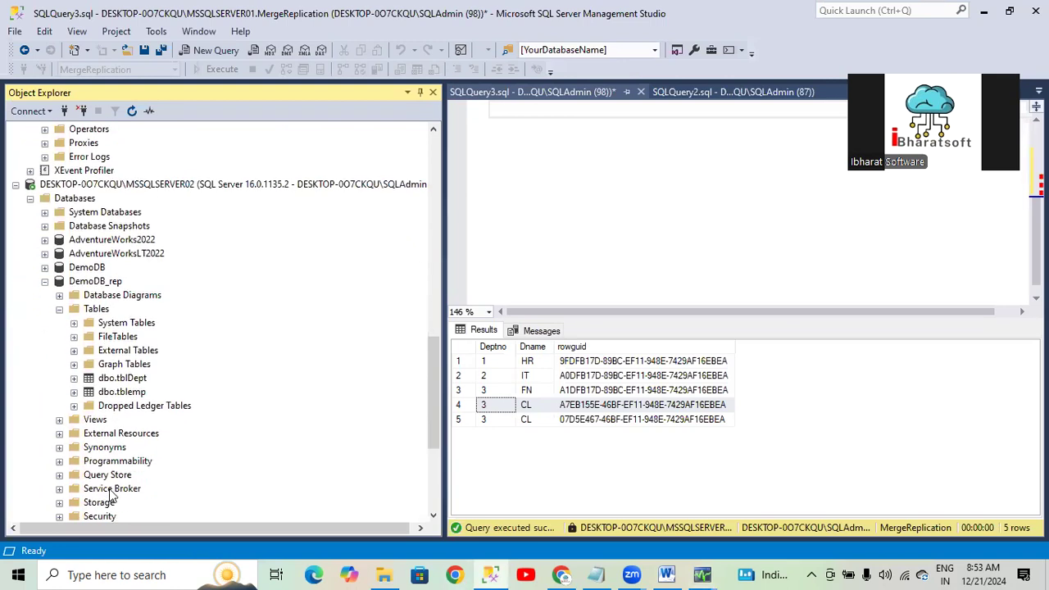
{"action": "right_click", "coordinate": [123, 381]}
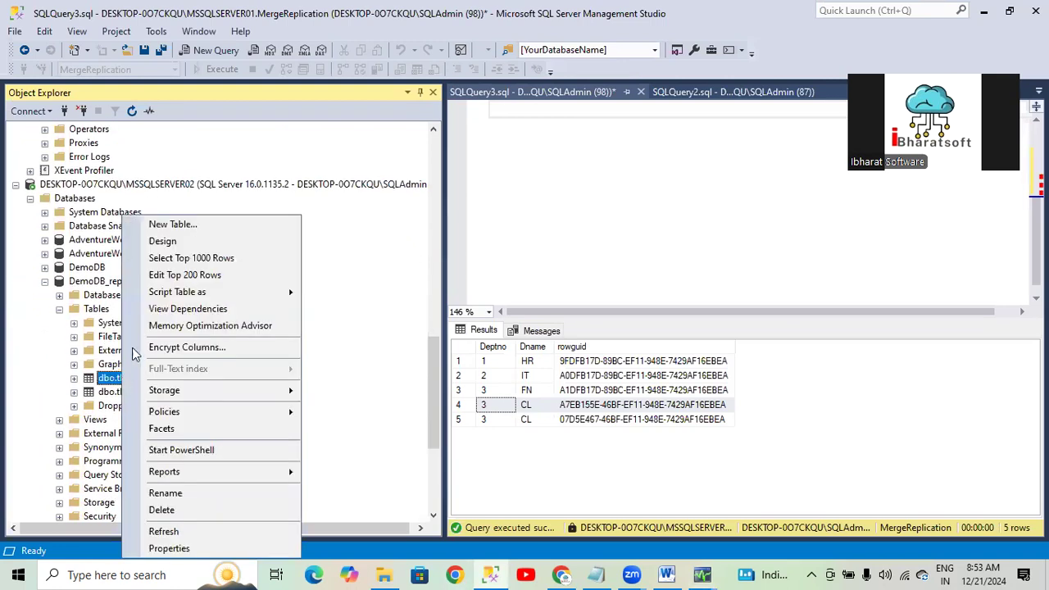
{"action": "left_click", "coordinate": [186, 262]}
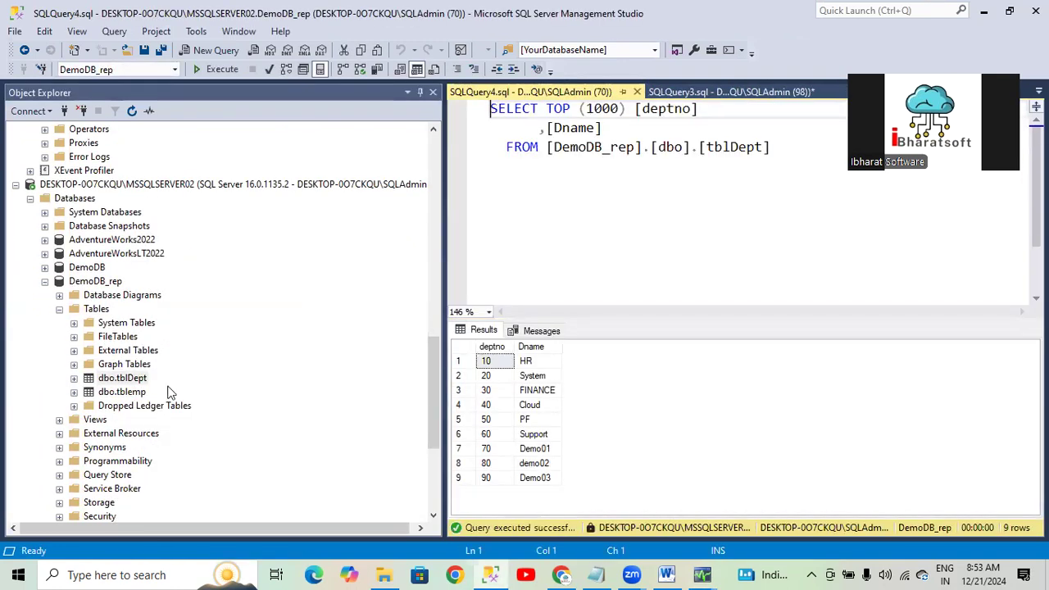
{"action": "right_click", "coordinate": [118, 394]}
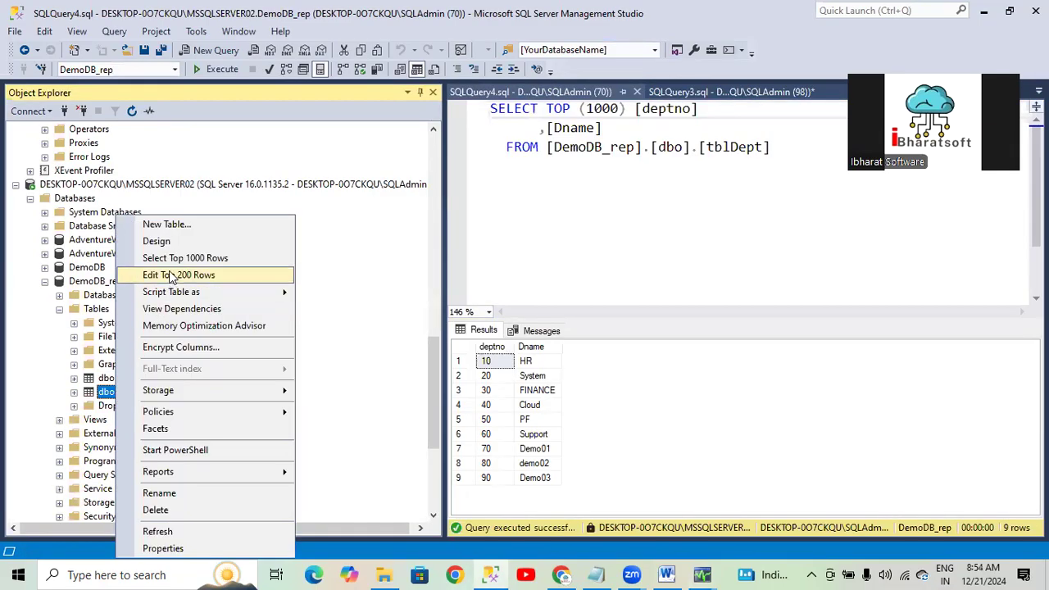
{"action": "left_click", "coordinate": [176, 256]}
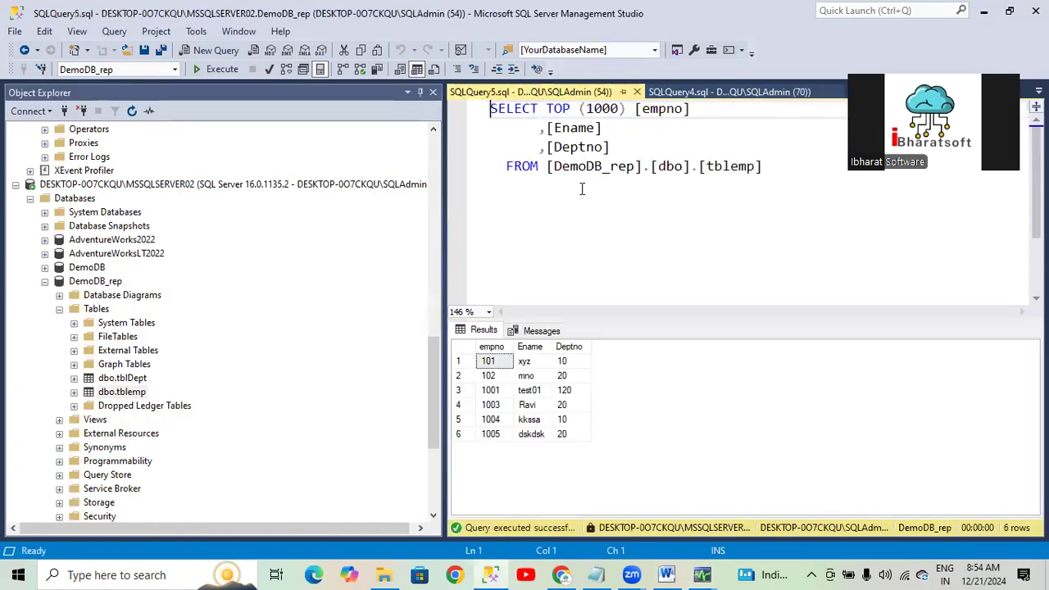
Step: Return to the latest Replication Monitor window, refresh the publisher twice, and check the subscription status of Pub_DemoDB_Tran
{"action": "mouse_move", "coordinate": [701, 574]}
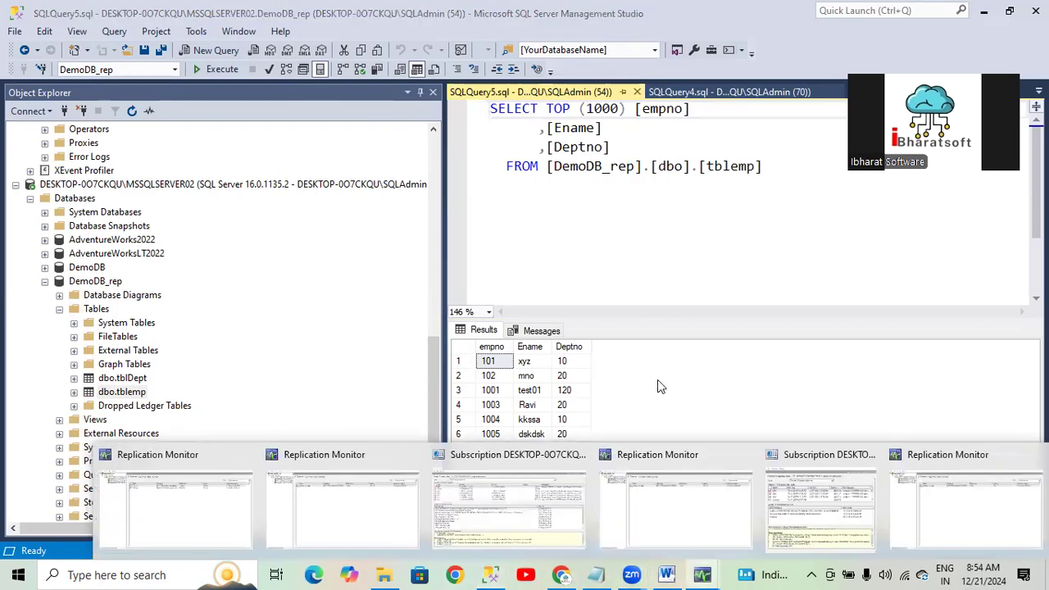
{"action": "left_click", "coordinate": [906, 492]}
{"action": "left_click", "coordinate": [86, 65]}
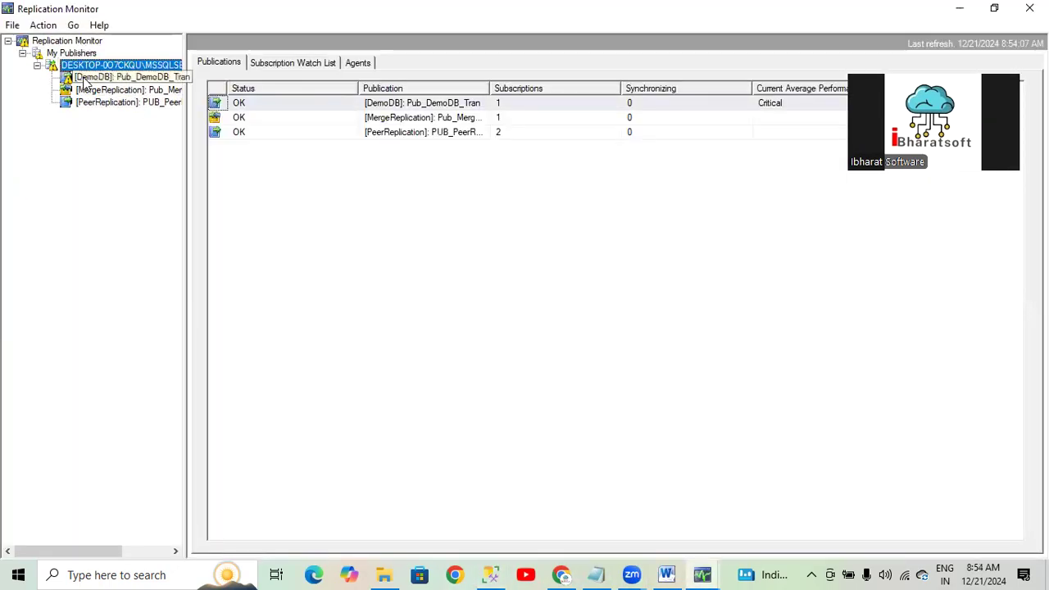
{"action": "right_click", "coordinate": [90, 71]}
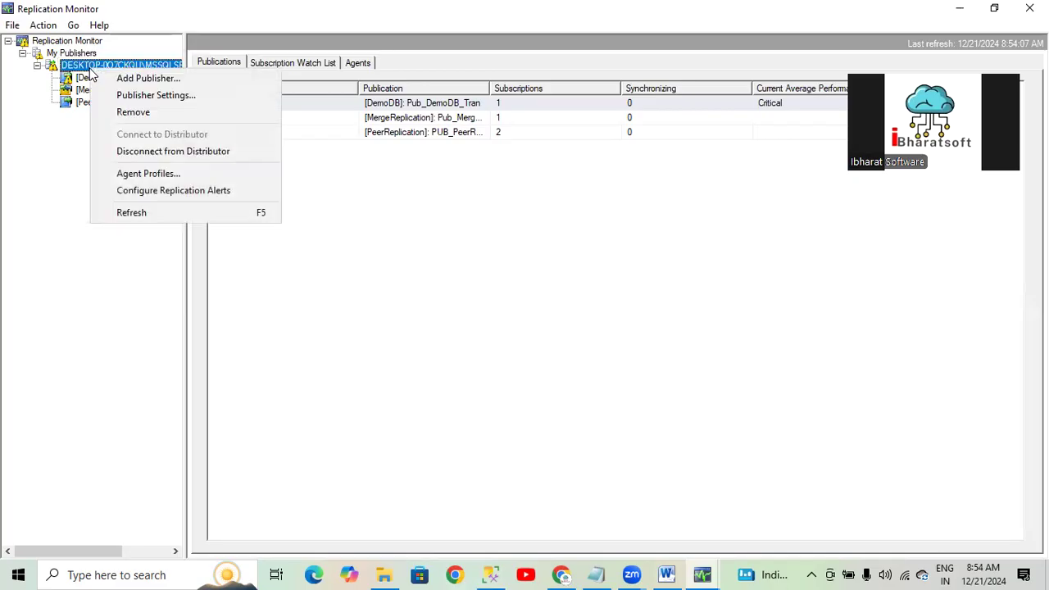
{"action": "left_click", "coordinate": [143, 212]}
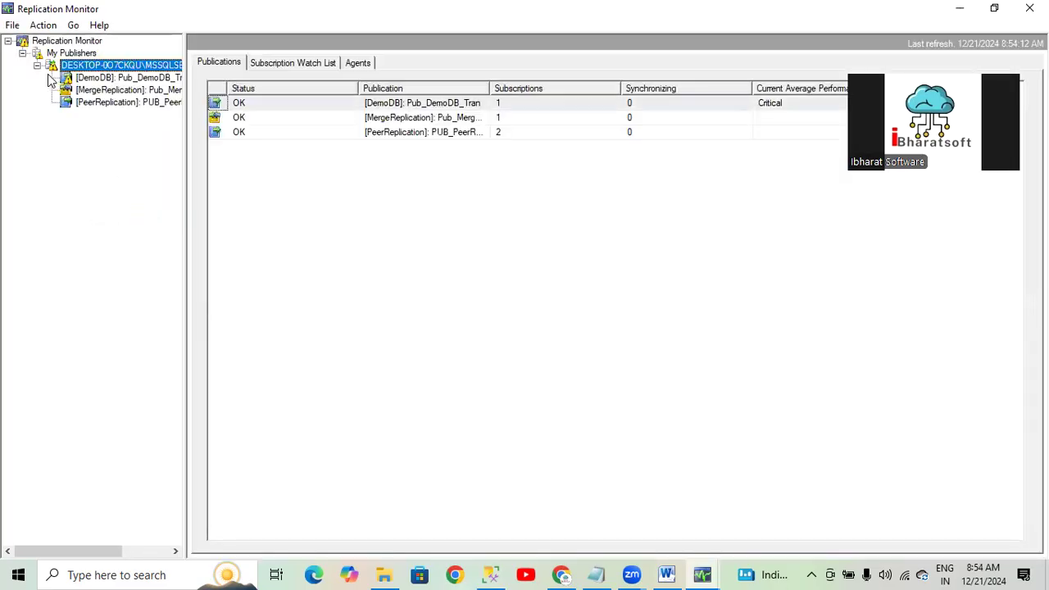
{"action": "left_click", "coordinate": [104, 79]}
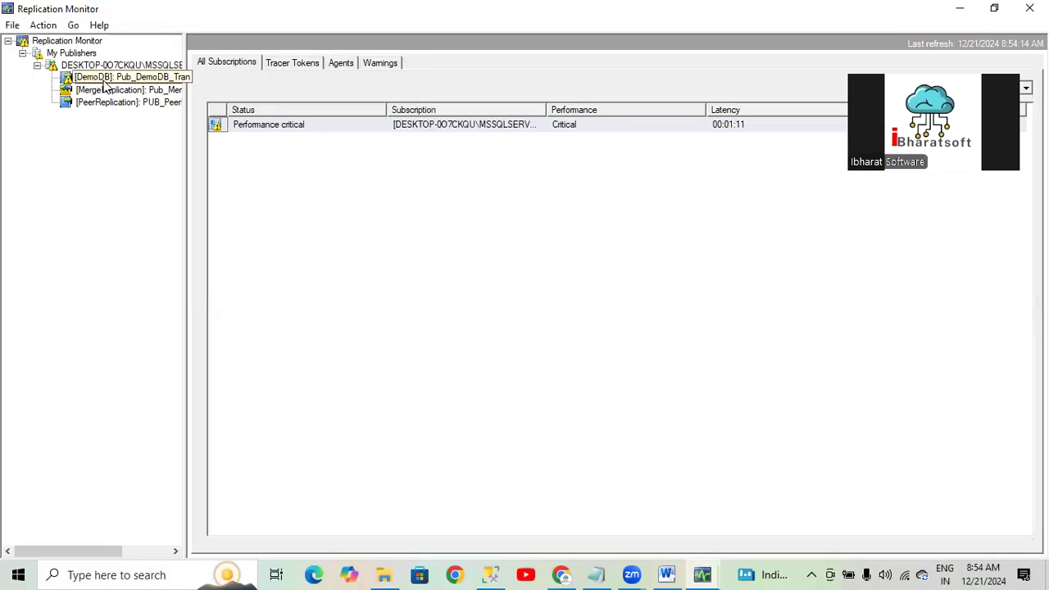
{"action": "right_click", "coordinate": [104, 66]}
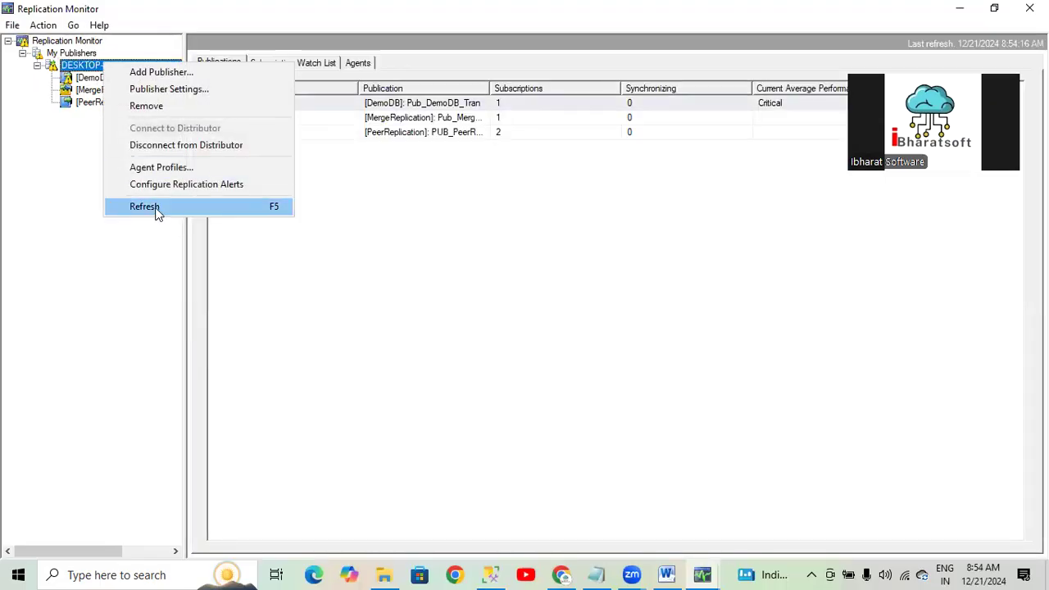
{"action": "left_click", "coordinate": [157, 207]}
{"action": "left_click", "coordinate": [98, 79]}
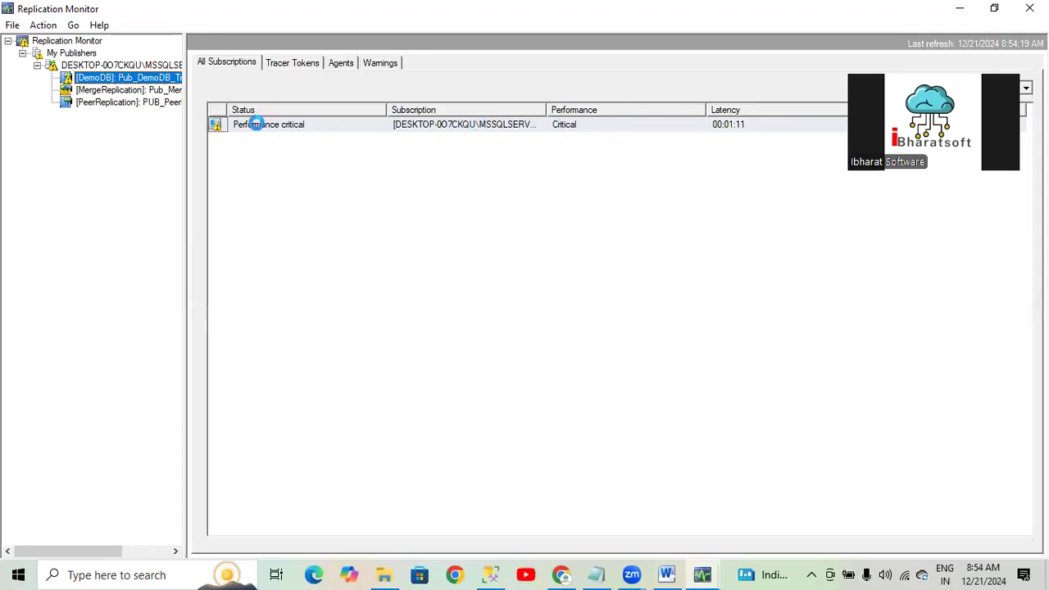
Step: Reopen the subscription's details and check the number of undistributed commands and the estimated time to apply them
{"action": "double_click", "coordinate": [255, 123]}
{"action": "left_click", "coordinate": [562, 124]}
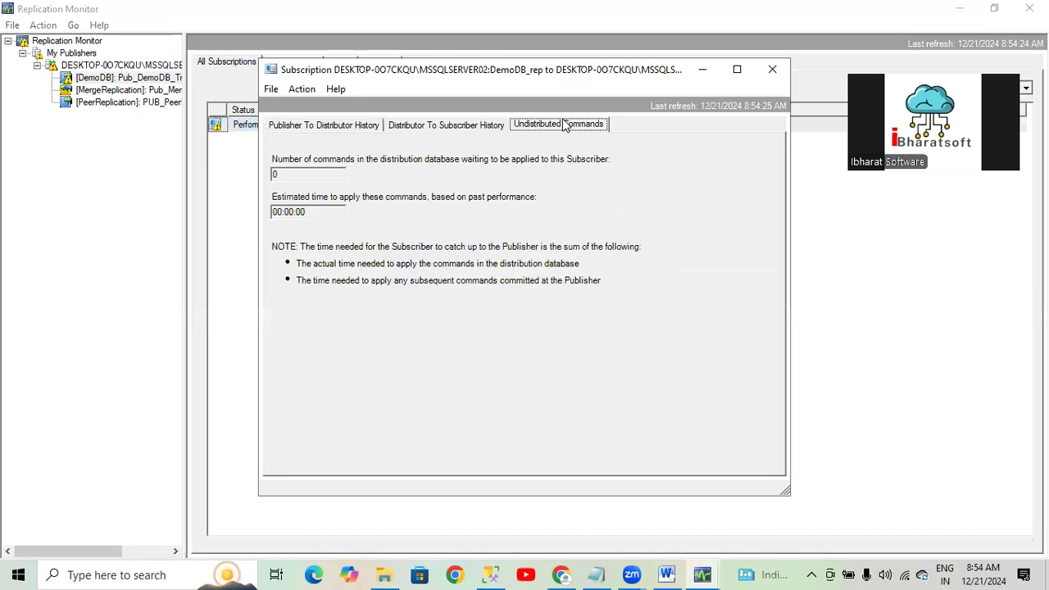
{"action": "key", "text": "Tab"}
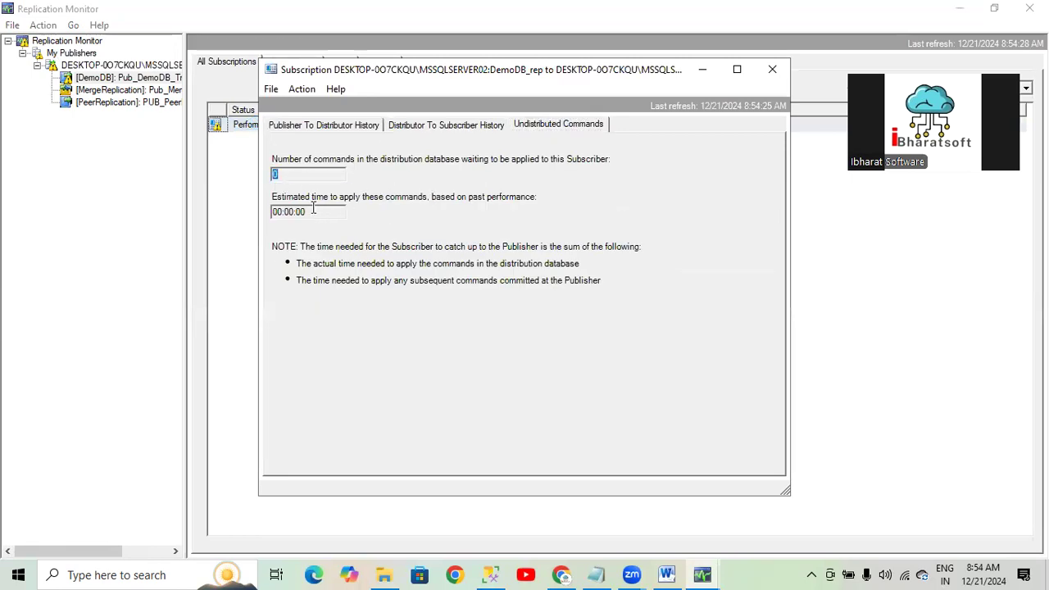
{"action": "key", "text": "Tab"}
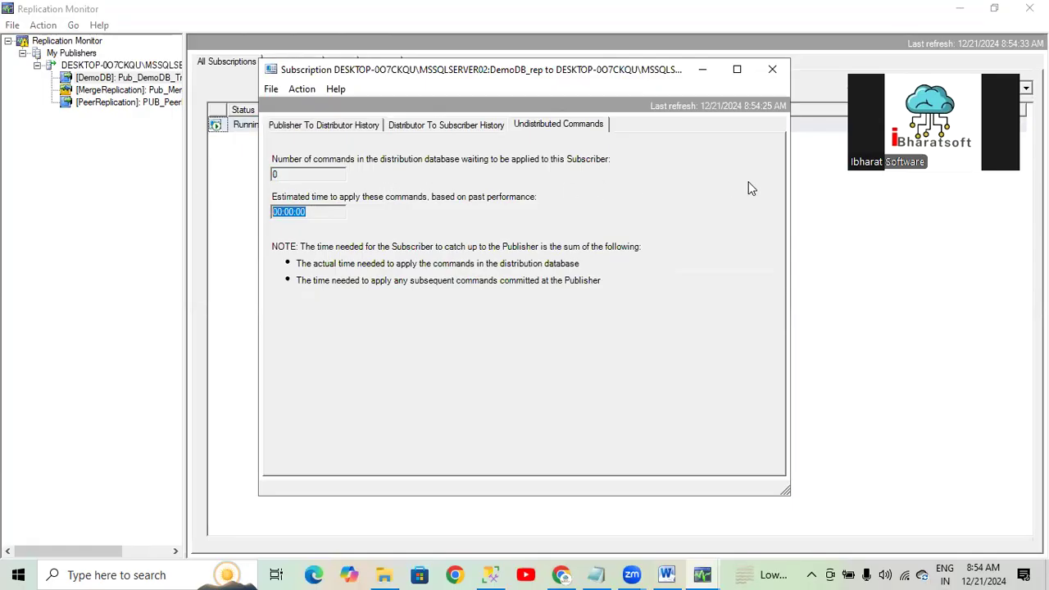
Step: Close the subscription details, refresh the Pub_DemoDB_Tran publication, and check its subscription status
{"action": "left_click", "coordinate": [772, 69]}
{"action": "left_click", "coordinate": [106, 92]}
{"action": "left_click", "coordinate": [110, 77]}
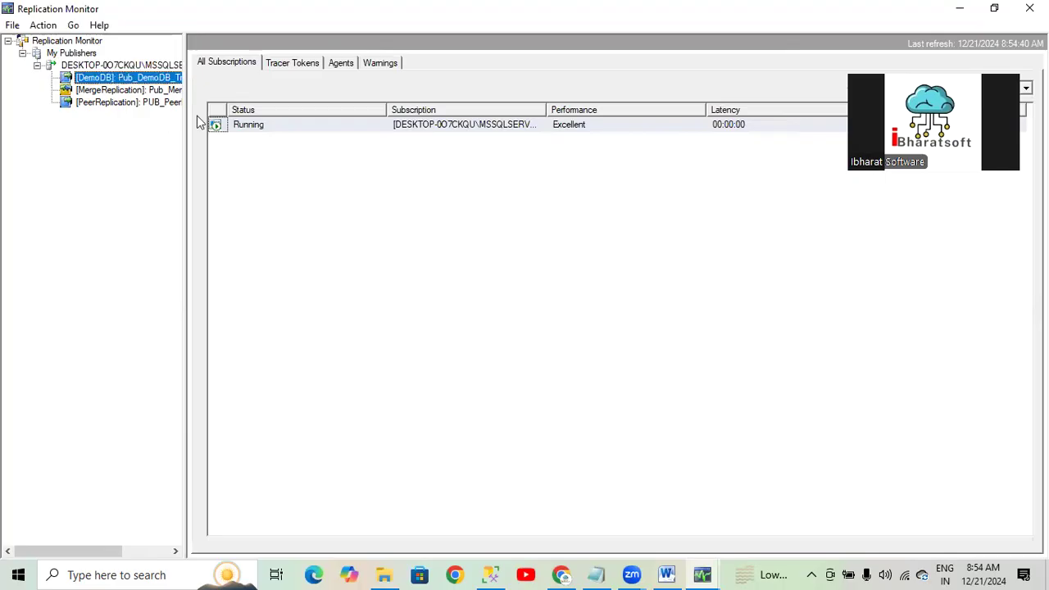
{"action": "right_click", "coordinate": [124, 80]}
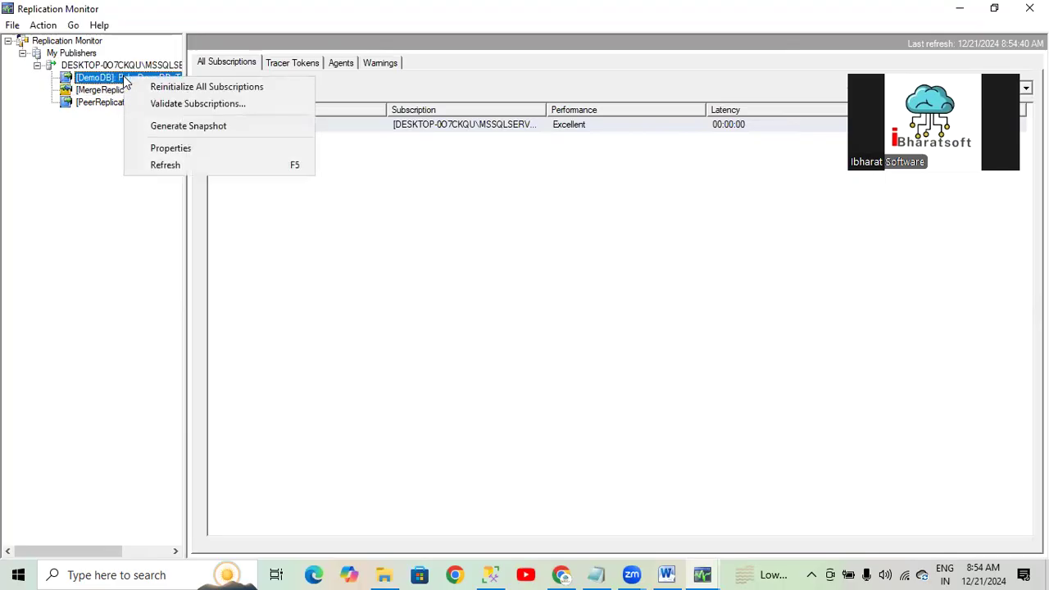
{"action": "left_click", "coordinate": [175, 163]}
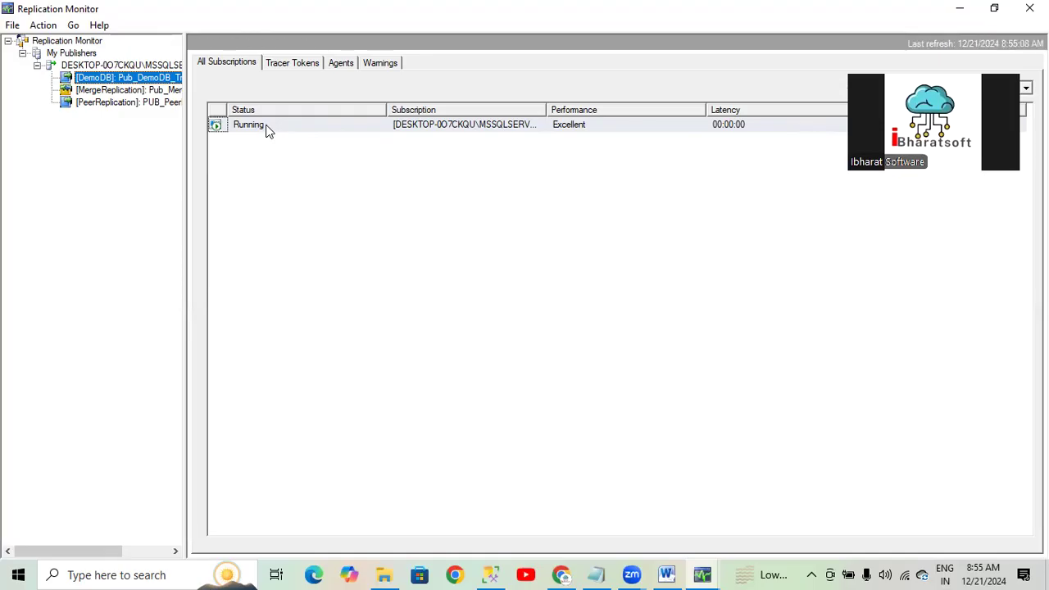
Step: In SQL Server Management Studio, edit the subscriber's DemoDB_rep tblDept table, delete the deptno 90 row, and close the table editor
{"action": "left_click", "coordinate": [494, 573]}
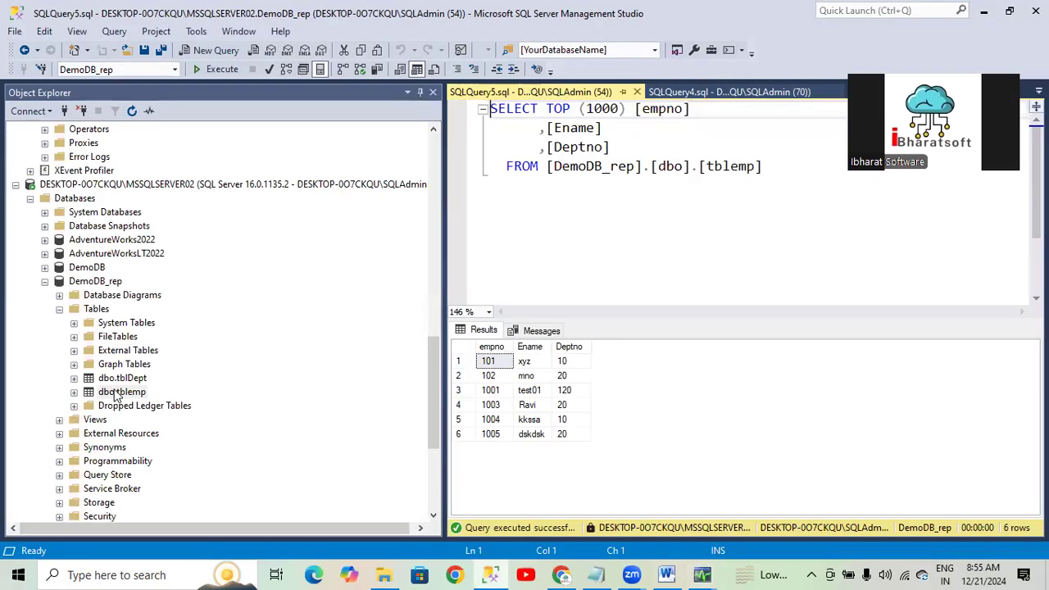
{"action": "right_click", "coordinate": [114, 378]}
{"action": "left_click", "coordinate": [356, 244]}
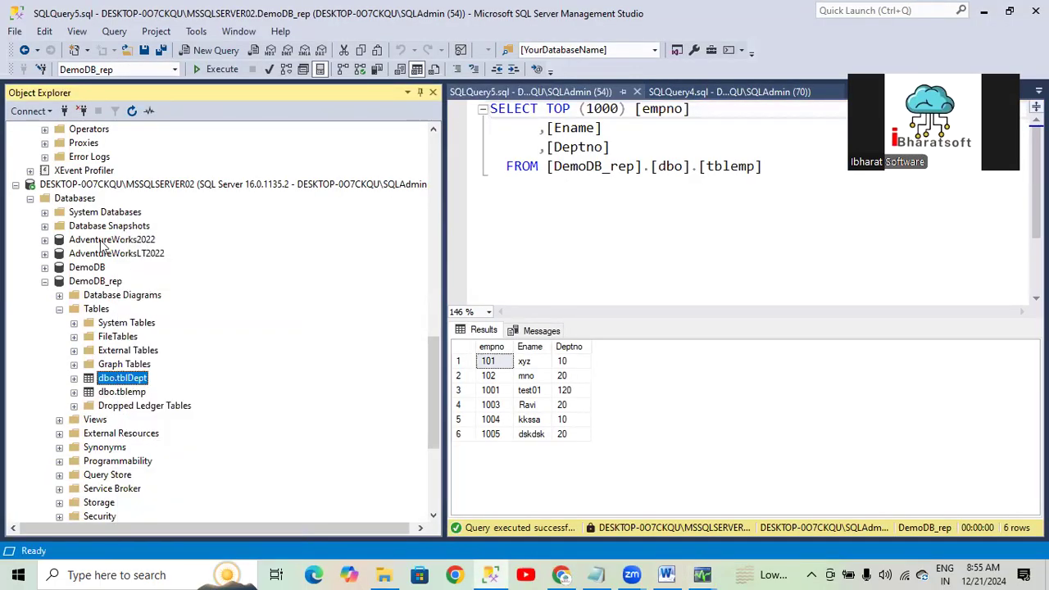
{"action": "scroll", "coordinate": [102, 250], "scroll_direction": "up", "scroll_amount": 4}
{"action": "scroll", "coordinate": [103, 250], "scroll_direction": "down", "scroll_amount": 5}
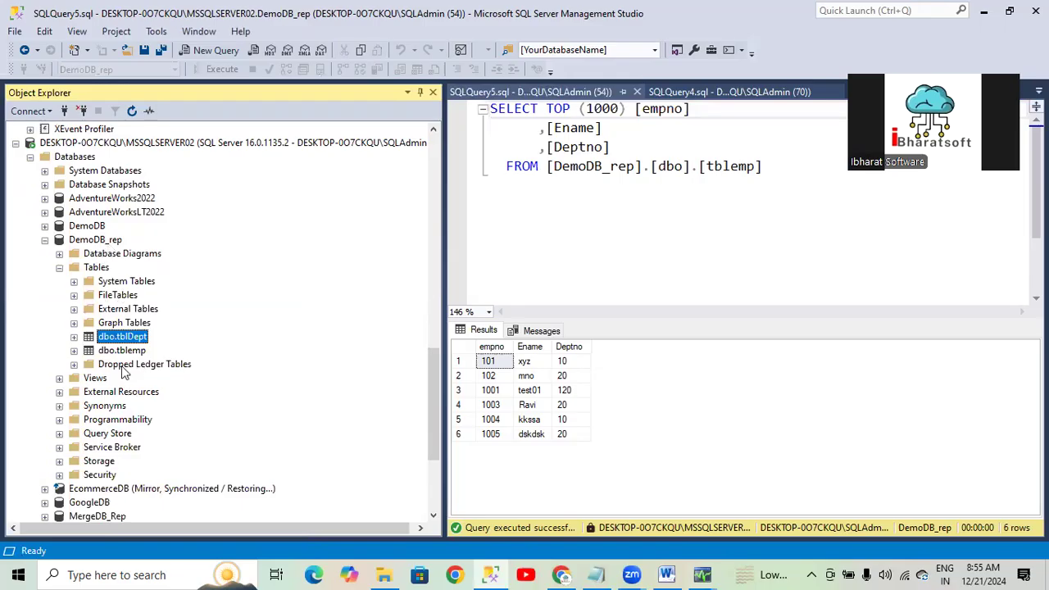
{"action": "right_click", "coordinate": [117, 338]}
{"action": "left_click", "coordinate": [190, 273]}
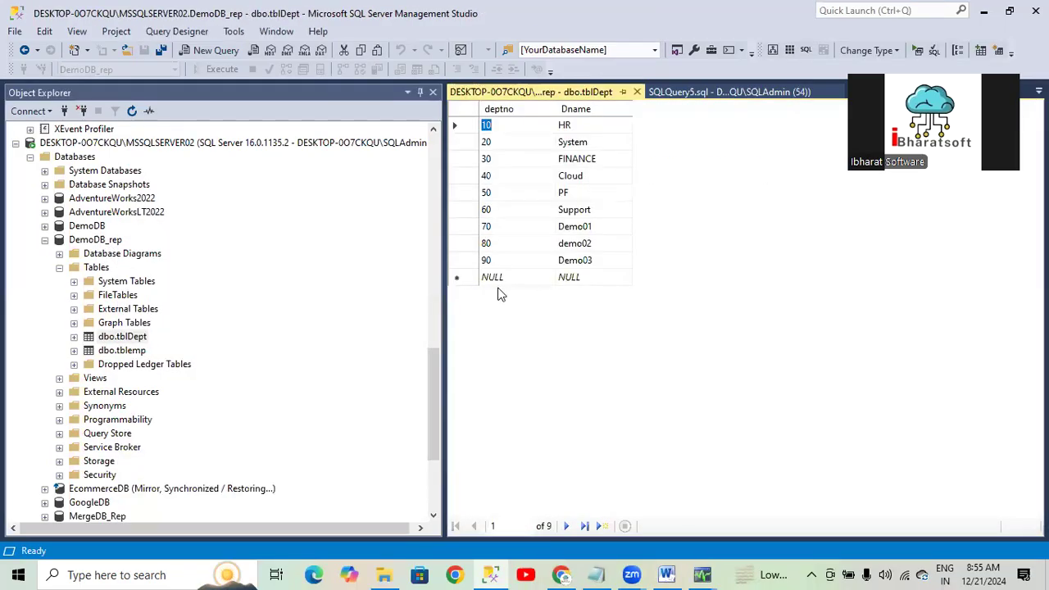
{"action": "left_click", "coordinate": [499, 278]}
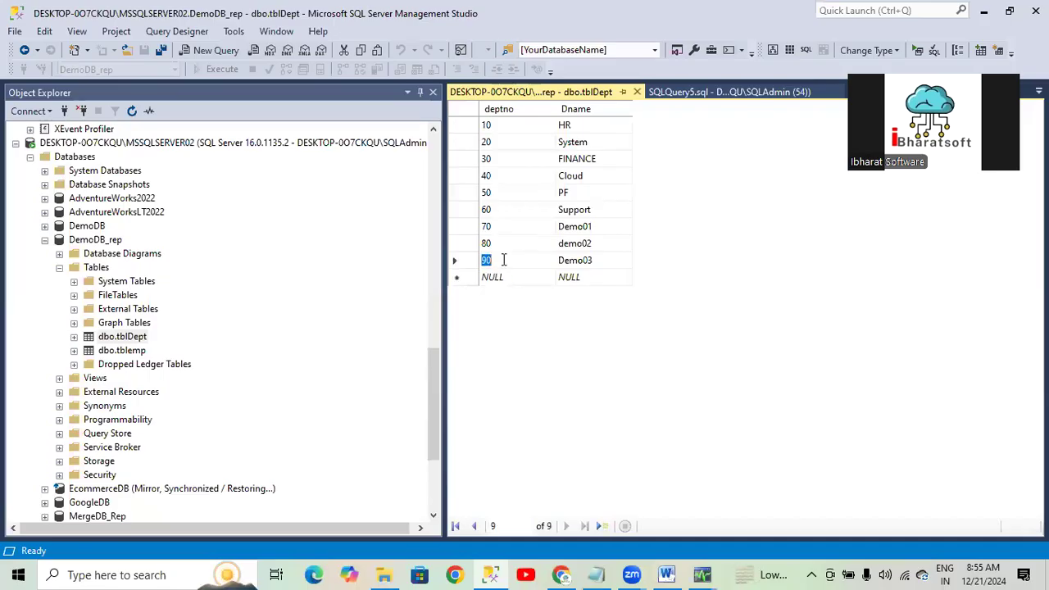
{"action": "right_click", "coordinate": [470, 261]}
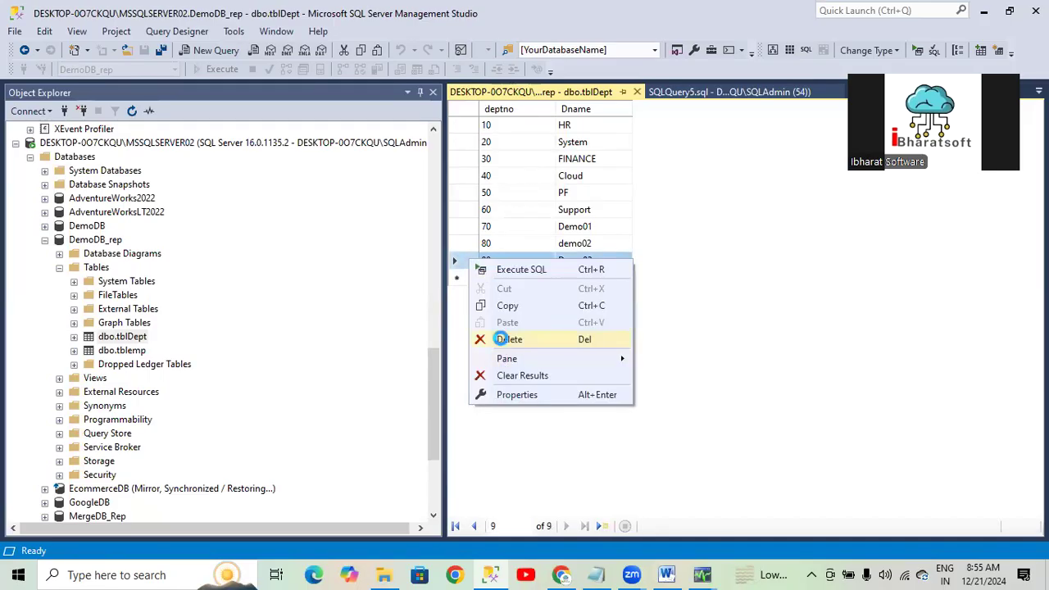
{"action": "left_click", "coordinate": [501, 340]}
{"action": "left_click", "coordinate": [520, 350]}
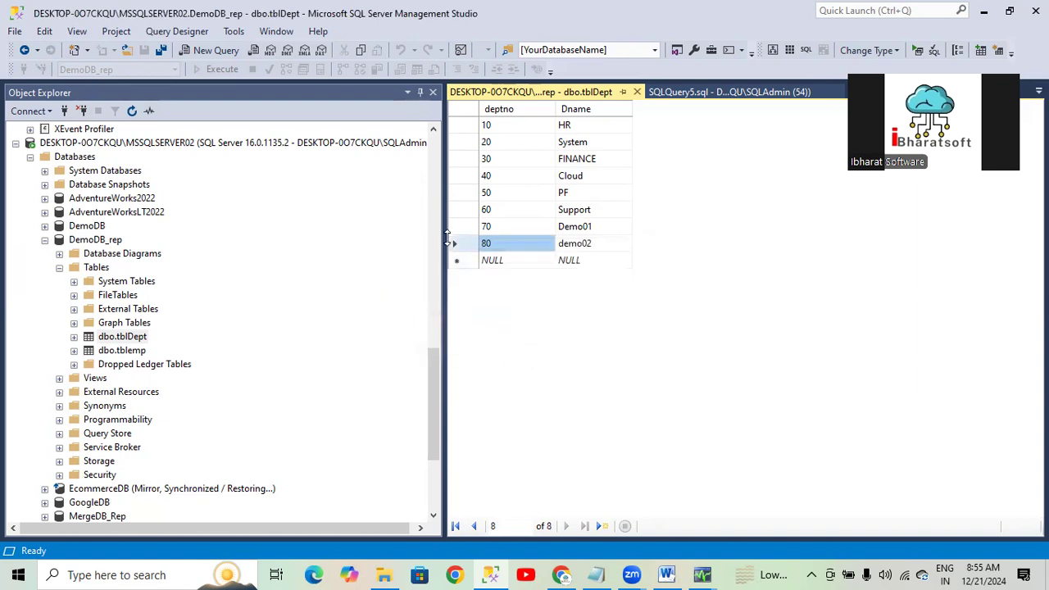
{"action": "left_click", "coordinate": [638, 92]}
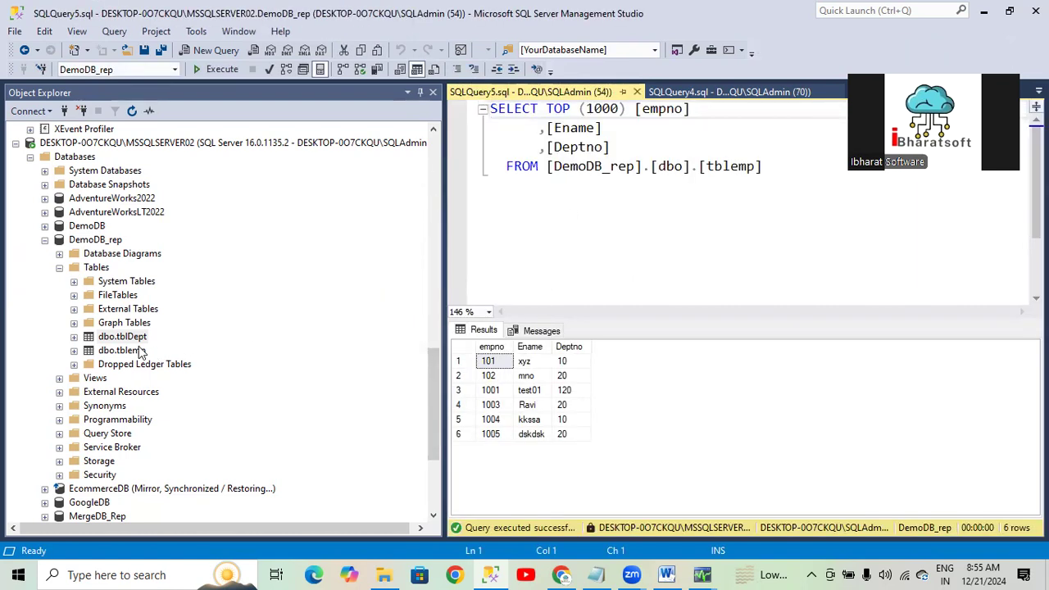
Step: Reopen the subscriber's tblDept table for editing and delete the rows with deptno 70 and 80
{"action": "right_click", "coordinate": [138, 337]}
{"action": "left_click", "coordinate": [201, 269]}
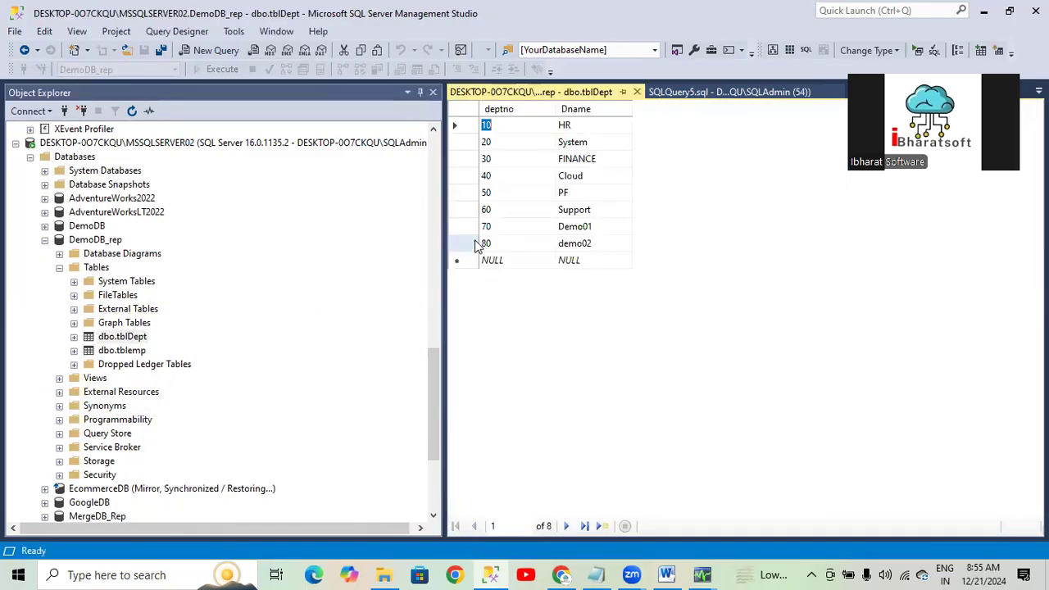
{"action": "left_click_drag", "start_coordinate": [464, 236], "coordinate": [462, 244]}
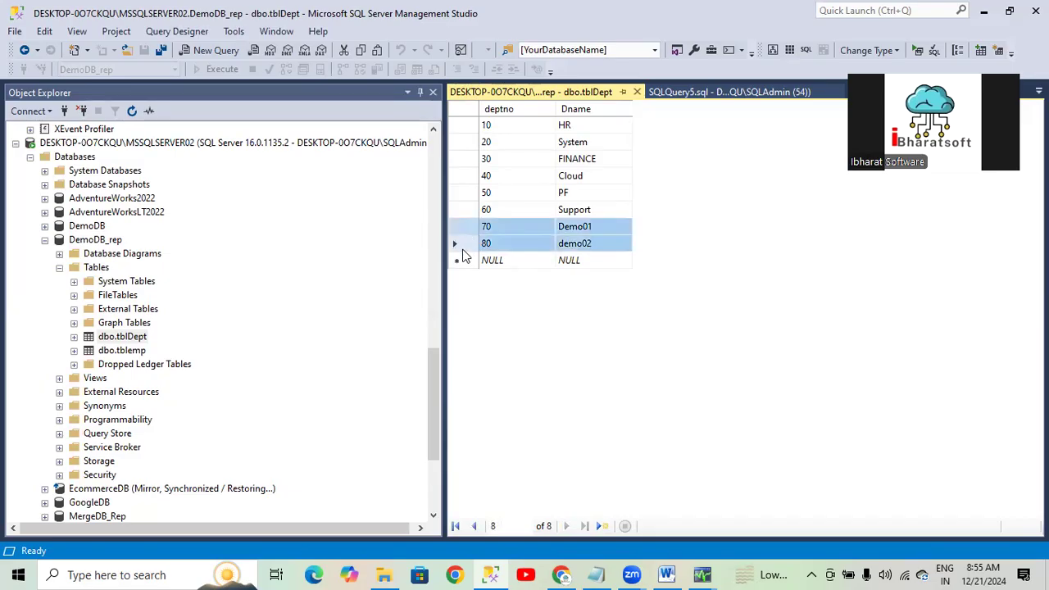
{"action": "right_click", "coordinate": [463, 247]}
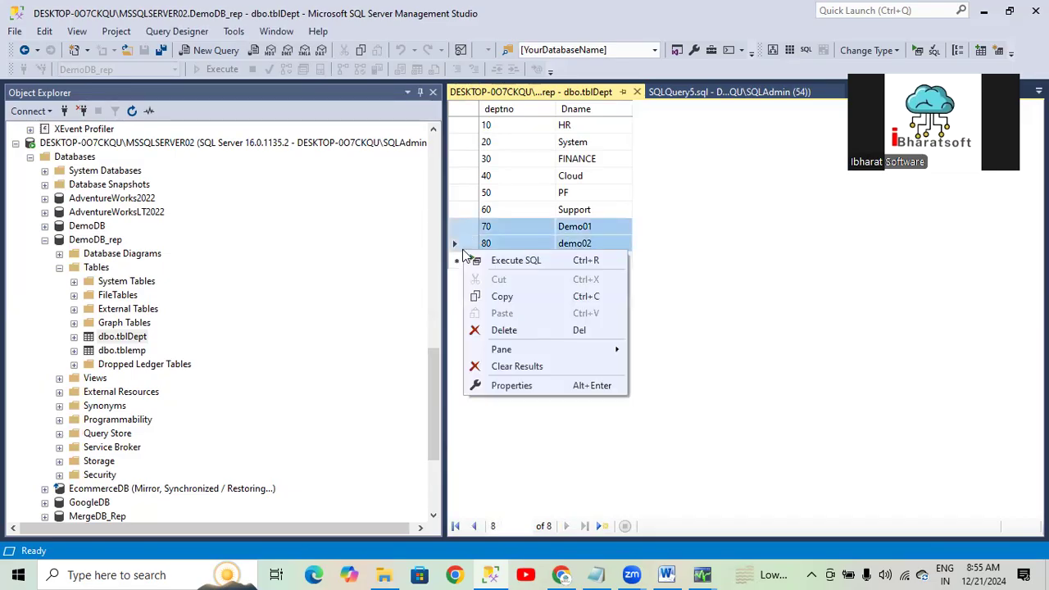
{"action": "left_click", "coordinate": [504, 330]}
{"action": "left_click", "coordinate": [516, 349]}
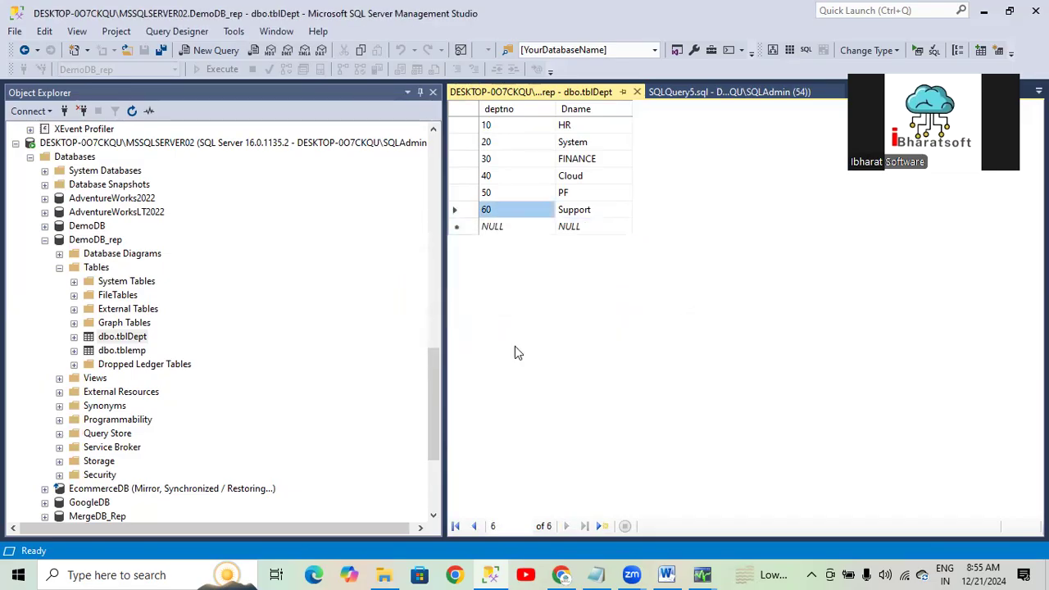
Step: Open the publisher's DemoDB tblDept table for editing and set the Dname of deptno 70 to HRD
{"action": "scroll", "coordinate": [153, 296], "scroll_direction": "up", "scroll_amount": 9}
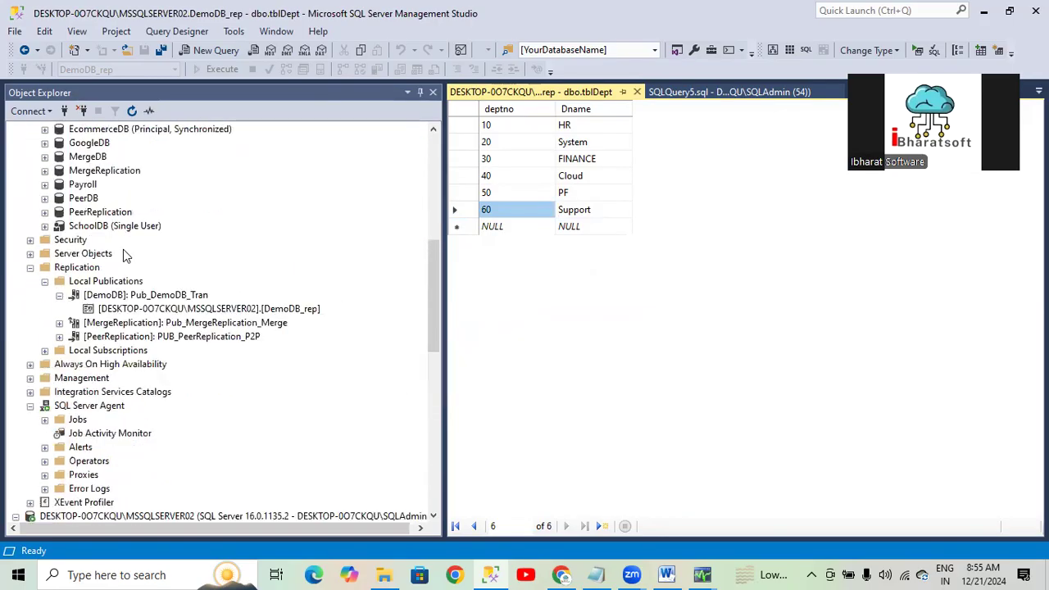
{"action": "scroll", "coordinate": [63, 258], "scroll_direction": "up", "scroll_amount": 3}
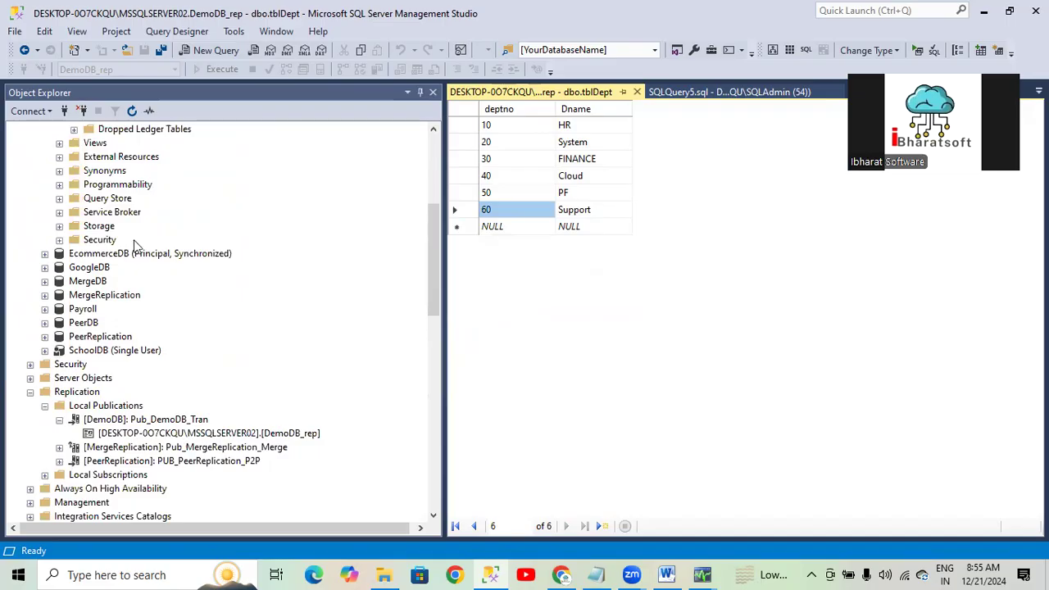
{"action": "scroll", "coordinate": [124, 257], "scroll_direction": "up", "scroll_amount": 2}
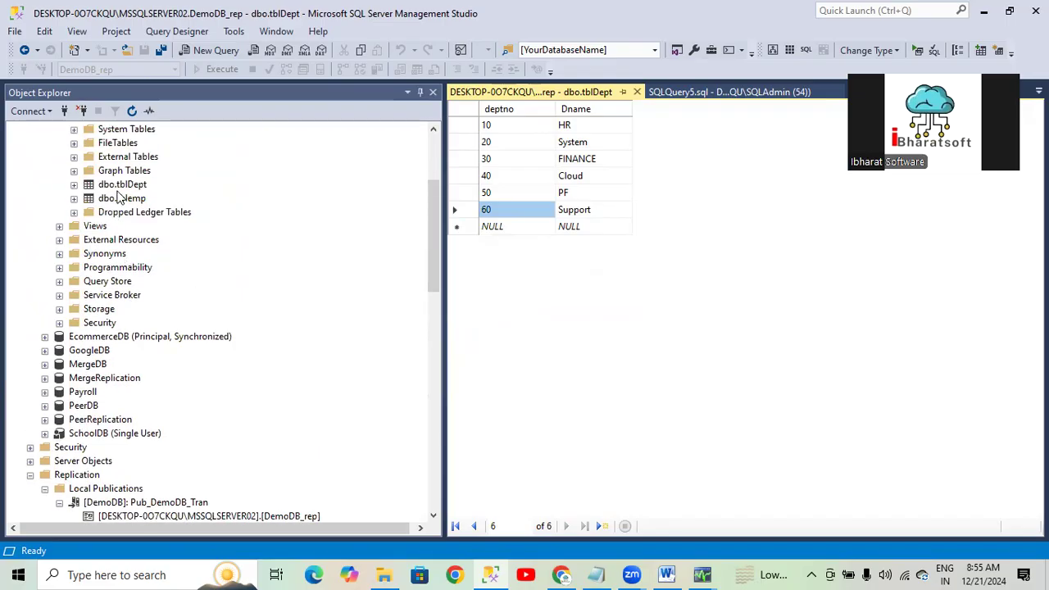
{"action": "right_click", "coordinate": [116, 185]}
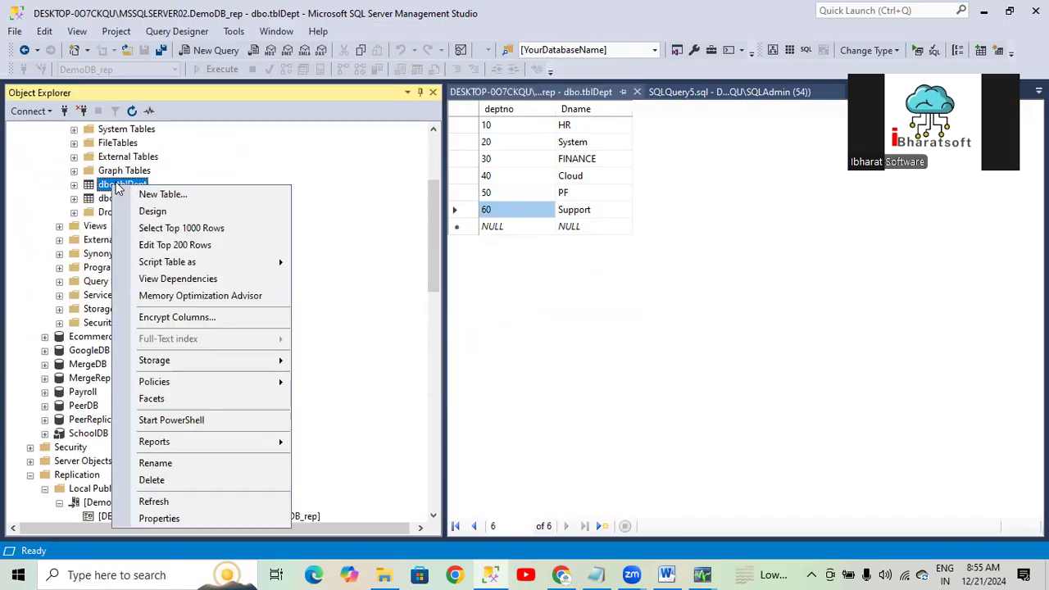
{"action": "left_click", "coordinate": [160, 246]}
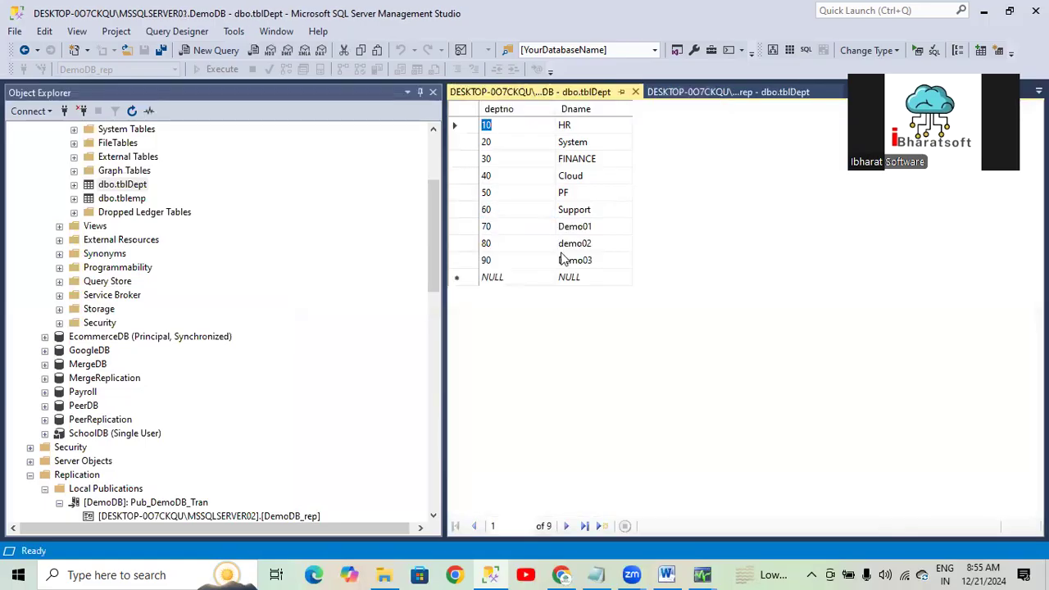
{"action": "left_click", "coordinate": [583, 227]}
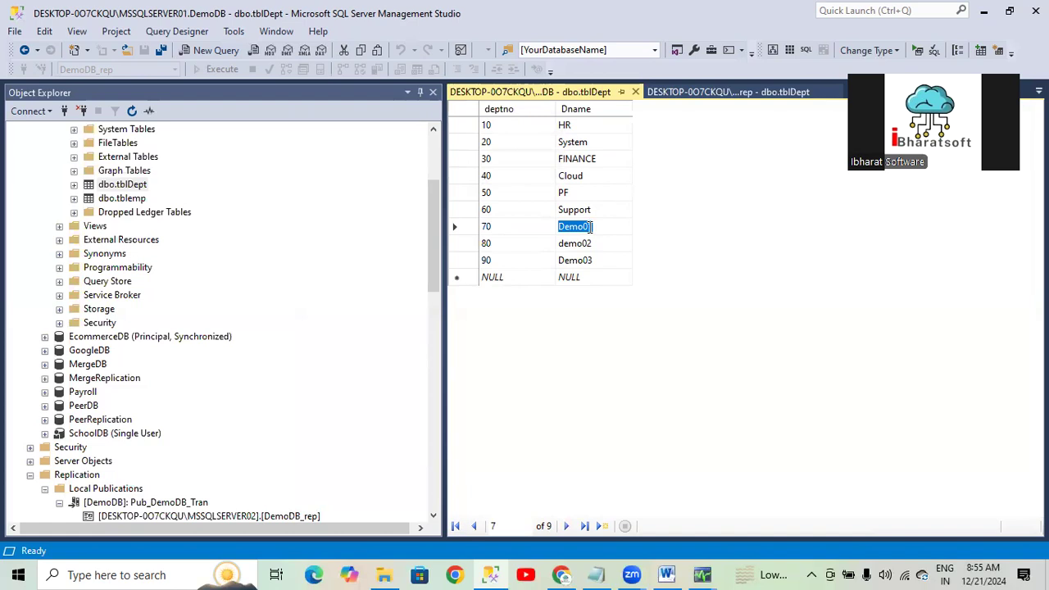
{"action": "type", "text": "HRD"}
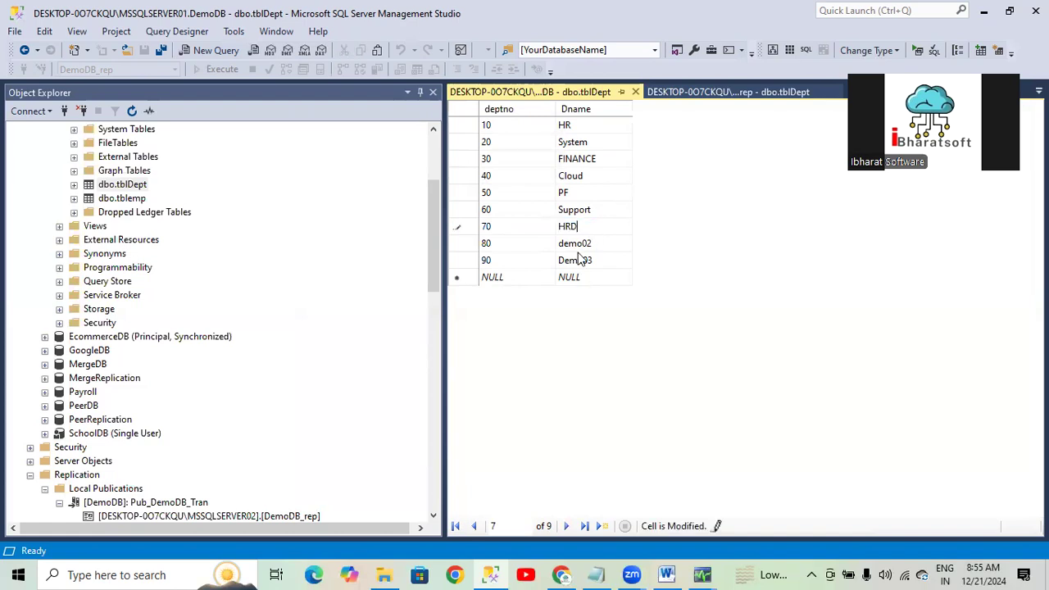
Step: Set the publisher's Dname to Azure for deptno 80 and AWS for deptno 90, and close both tblDept editors
{"action": "key", "text": "Down"}
{"action": "type", "text": "A"}
{"action": "left_click", "coordinate": [576, 261]}
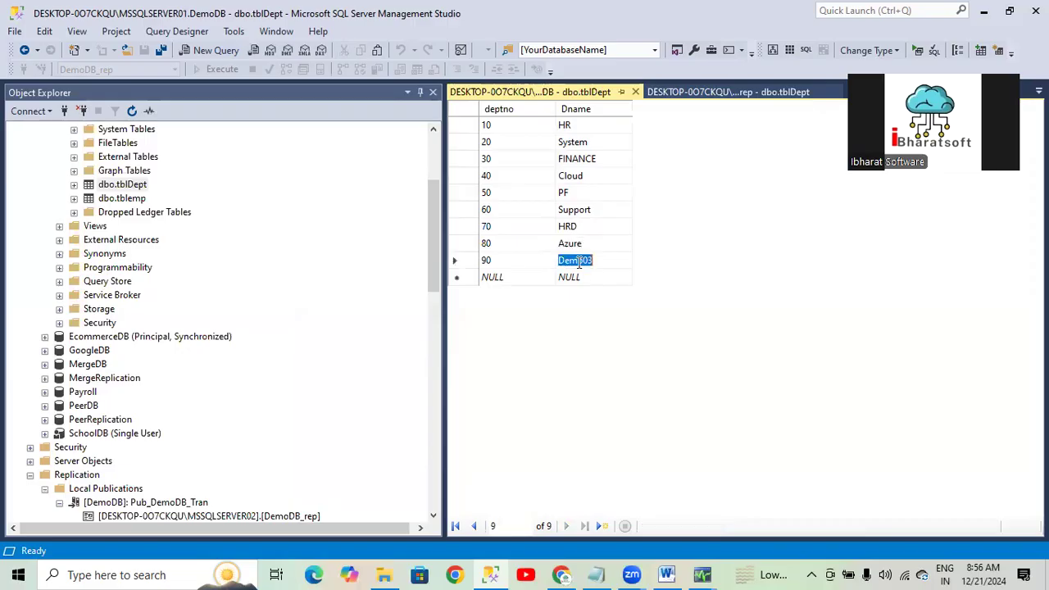
{"action": "type", "text": "AW"}
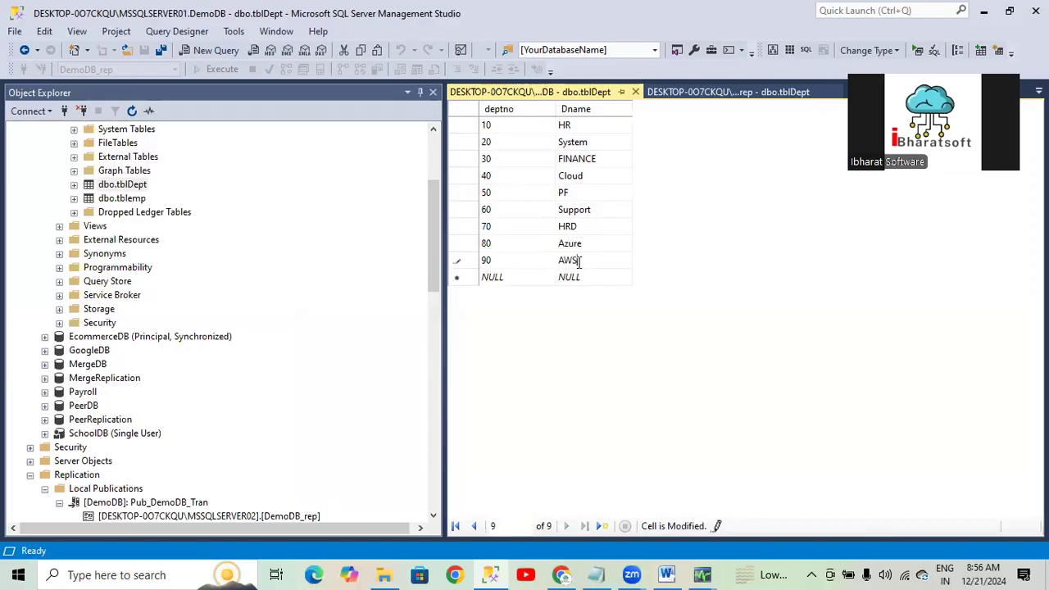
{"action": "type", "text": "S"}
{"action": "key", "text": "Down"}
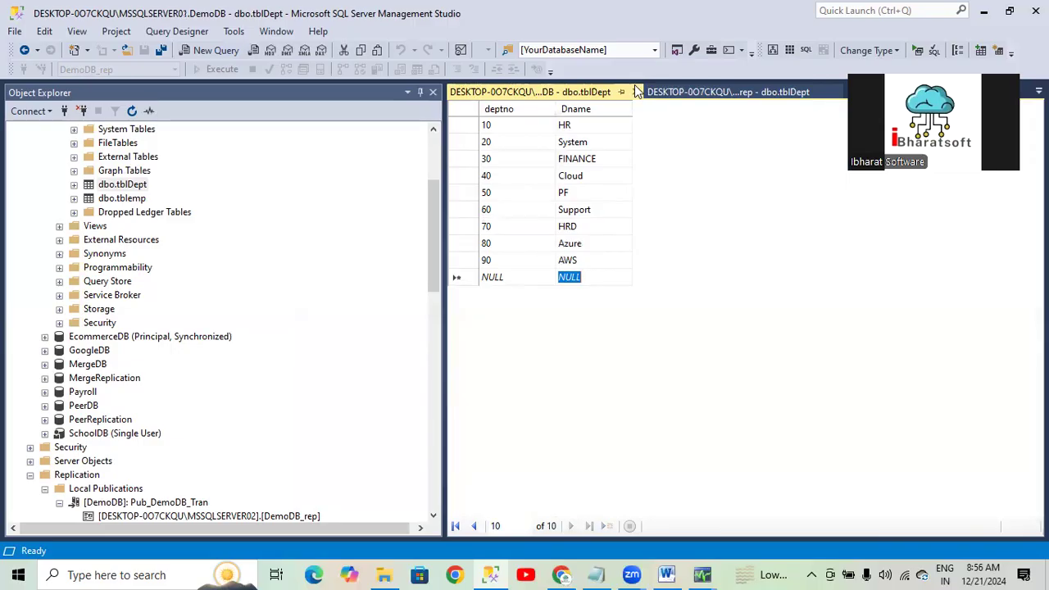
{"action": "left_click", "coordinate": [637, 91]}
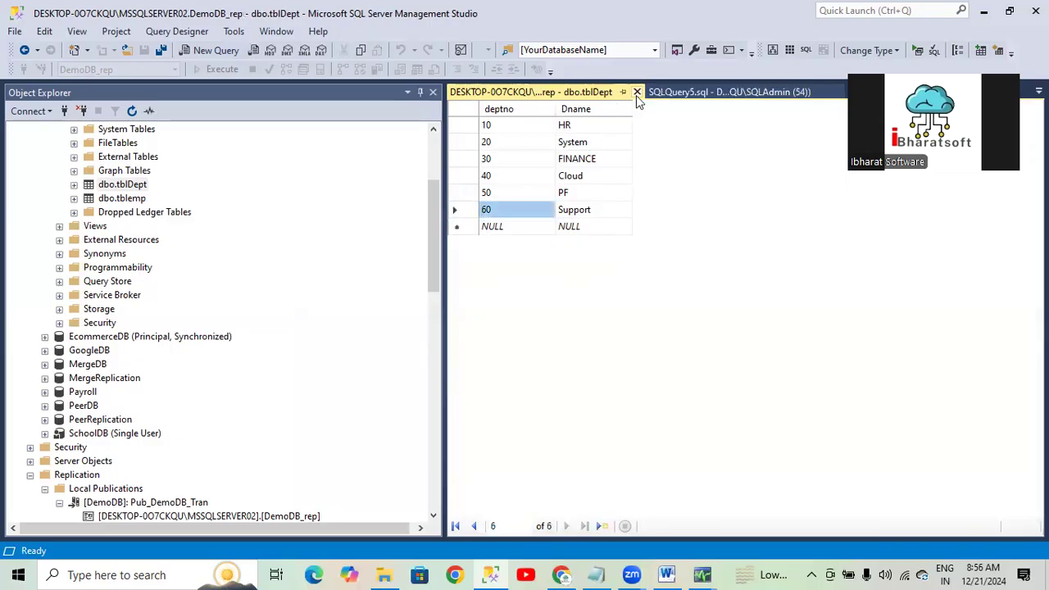
{"action": "left_click", "coordinate": [636, 92]}
Step: Launch Replication Monitor from the Pub_DemoDB_Tran publication and maximize its window
{"action": "scroll", "coordinate": [131, 266], "scroll_direction": "up", "scroll_amount": 7}
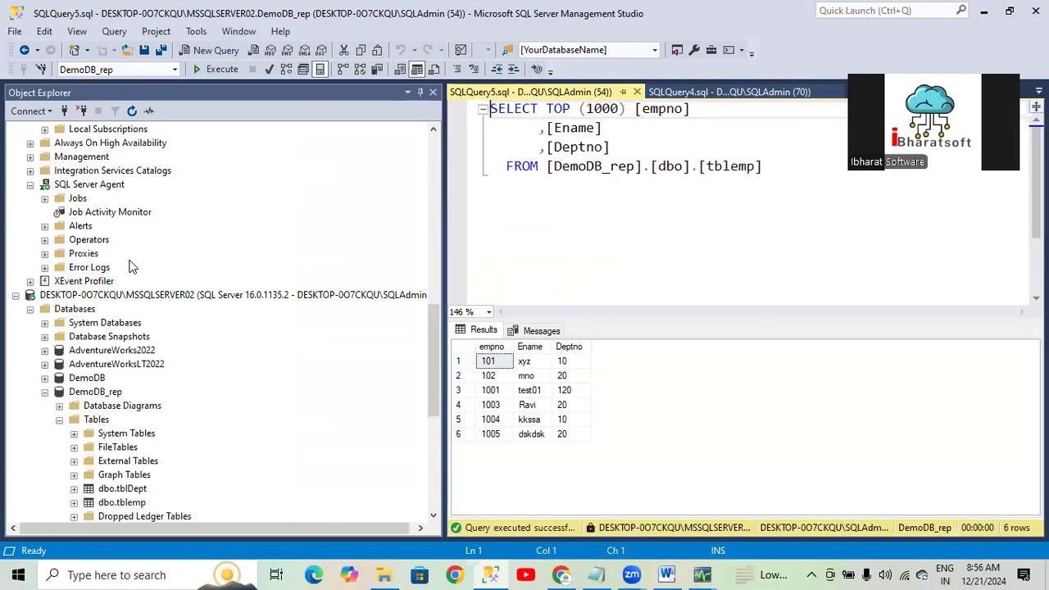
{"action": "scroll", "coordinate": [131, 266], "scroll_direction": "up", "scroll_amount": 4}
{"action": "left_click", "coordinate": [148, 240]}
{"action": "right_click", "coordinate": [148, 241]}
{"action": "left_click", "coordinate": [225, 288]}
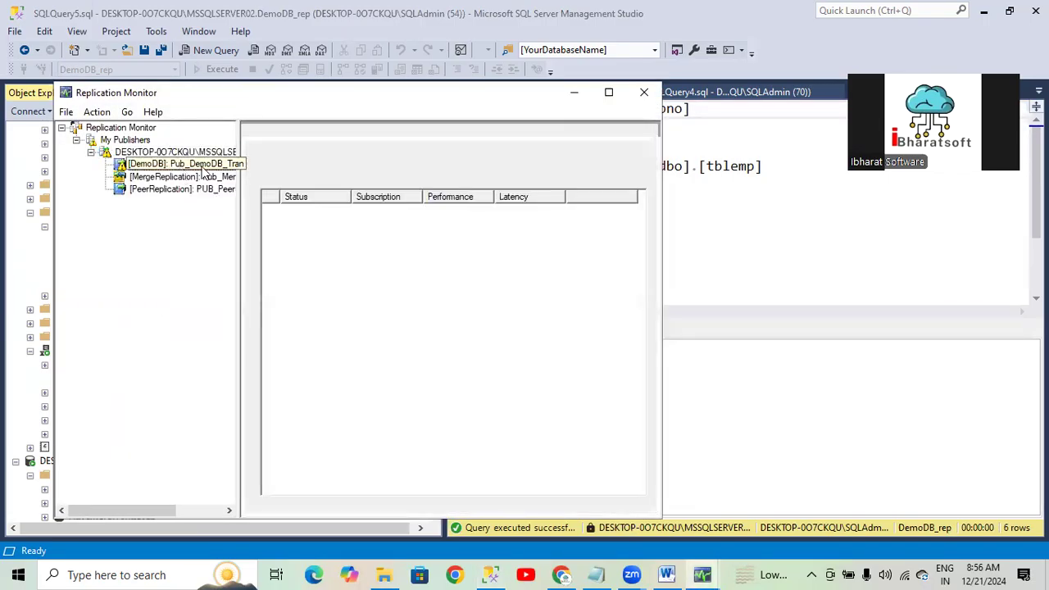
{"action": "left_click", "coordinate": [608, 92]}
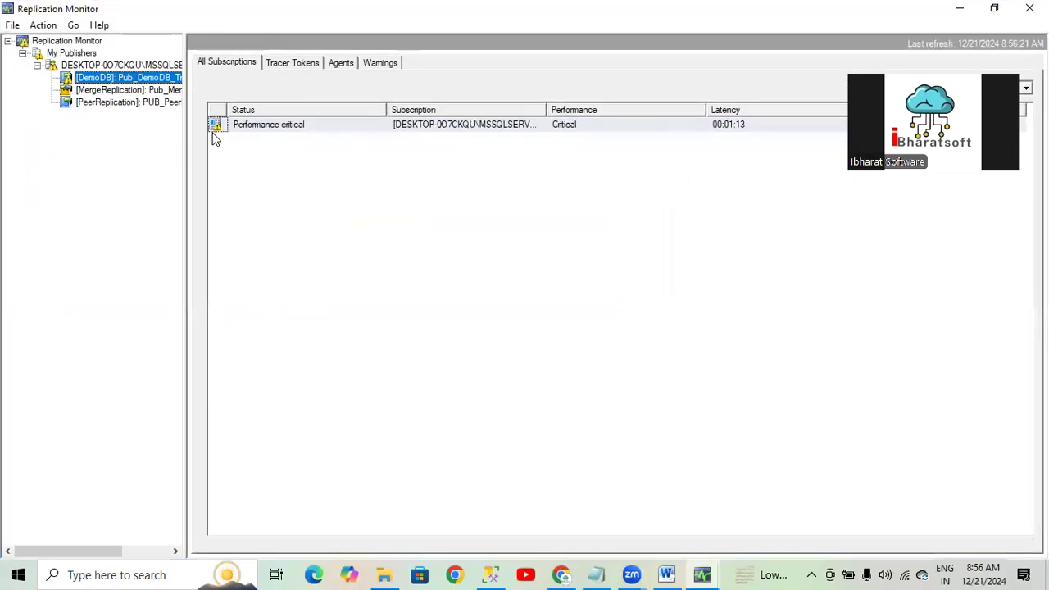
Step: Open the DemoDB_rep subscription's details, check the distribution history and undistributed commands, and close the details
{"action": "double_click", "coordinate": [250, 129]}
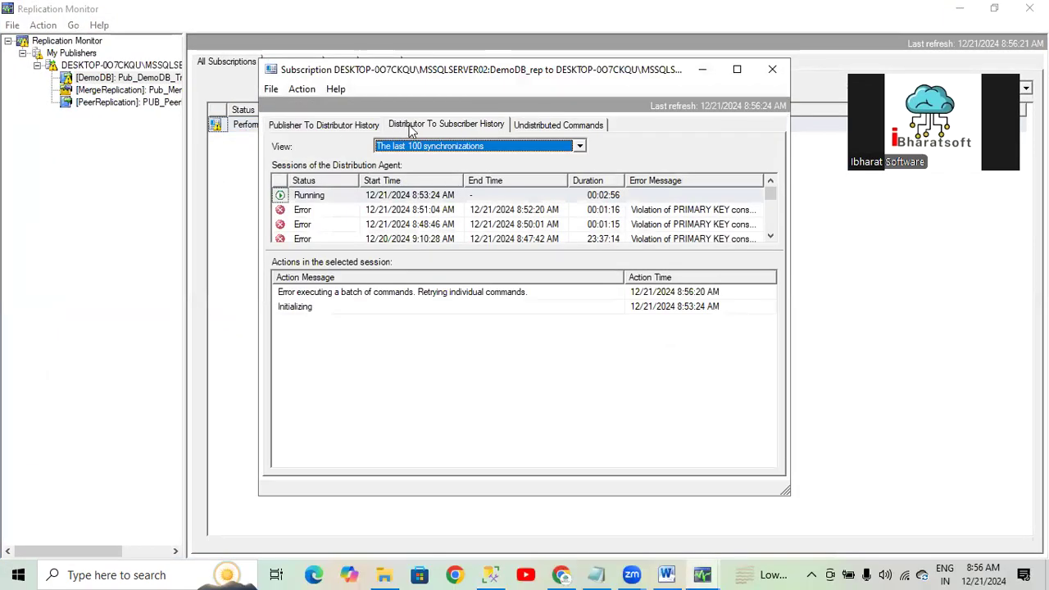
{"action": "left_click", "coordinate": [571, 125]}
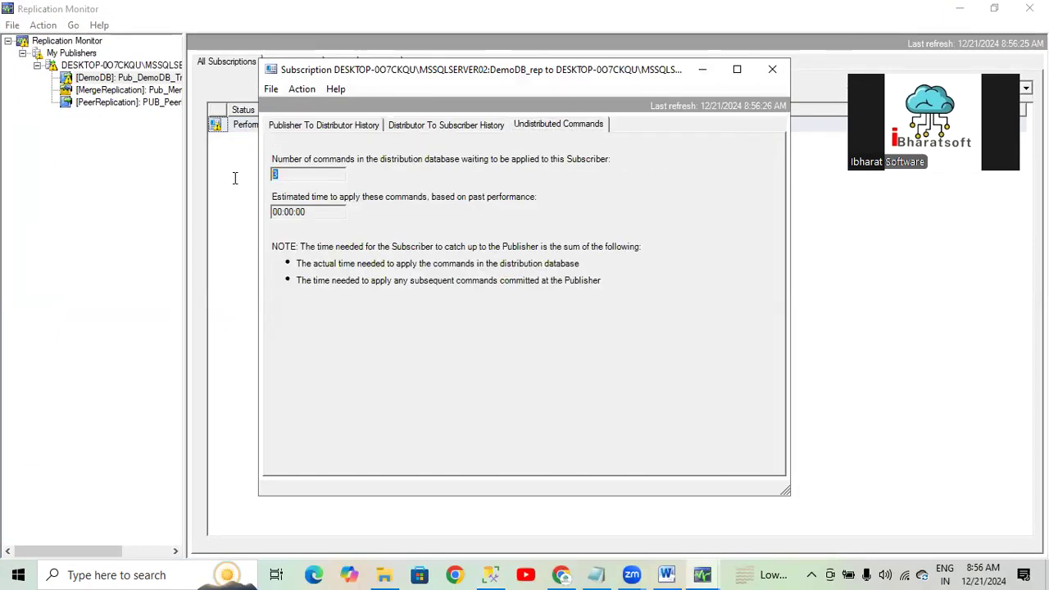
{"action": "left_click", "coordinate": [772, 69]}
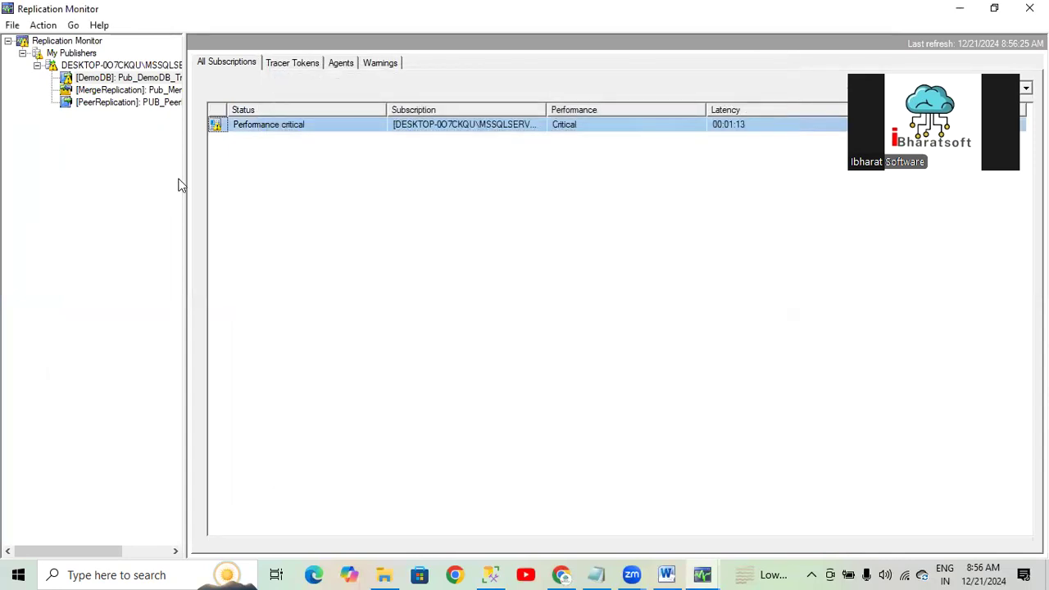
Step: Switch to SQL Server Management Studio and open the publisher's DemoDB tblemp table for editing
{"action": "left_click", "coordinate": [490, 574]}
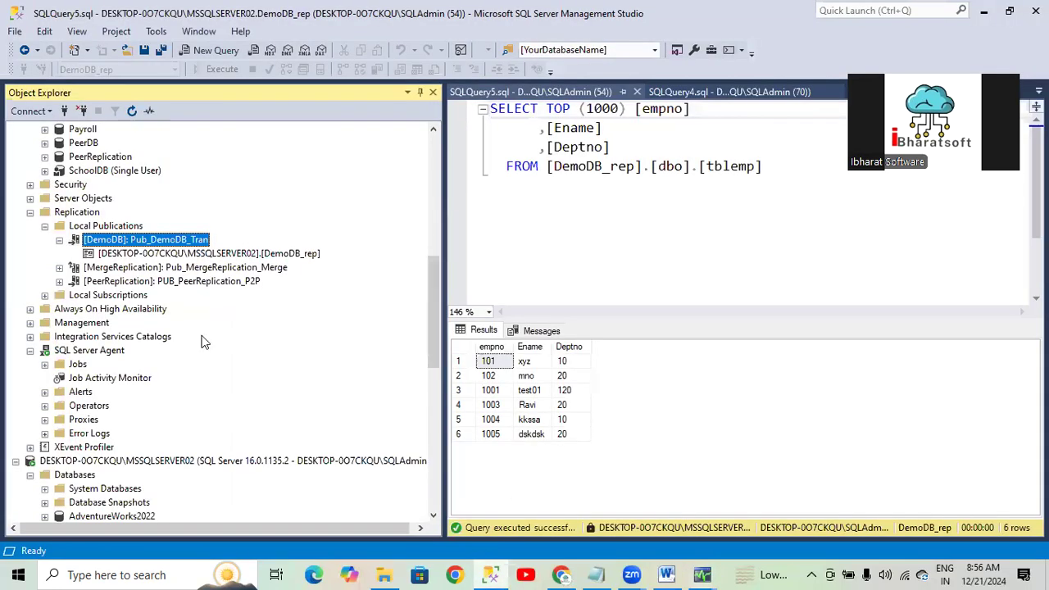
{"action": "scroll", "coordinate": [127, 290], "scroll_direction": "down", "scroll_amount": 7}
{"action": "scroll", "coordinate": [127, 291], "scroll_direction": "up", "scroll_amount": 7}
{"action": "scroll", "coordinate": [127, 290], "scroll_direction": "down", "scroll_amount": 9}
{"action": "scroll", "coordinate": [131, 295], "scroll_direction": "up", "scroll_amount": 13}
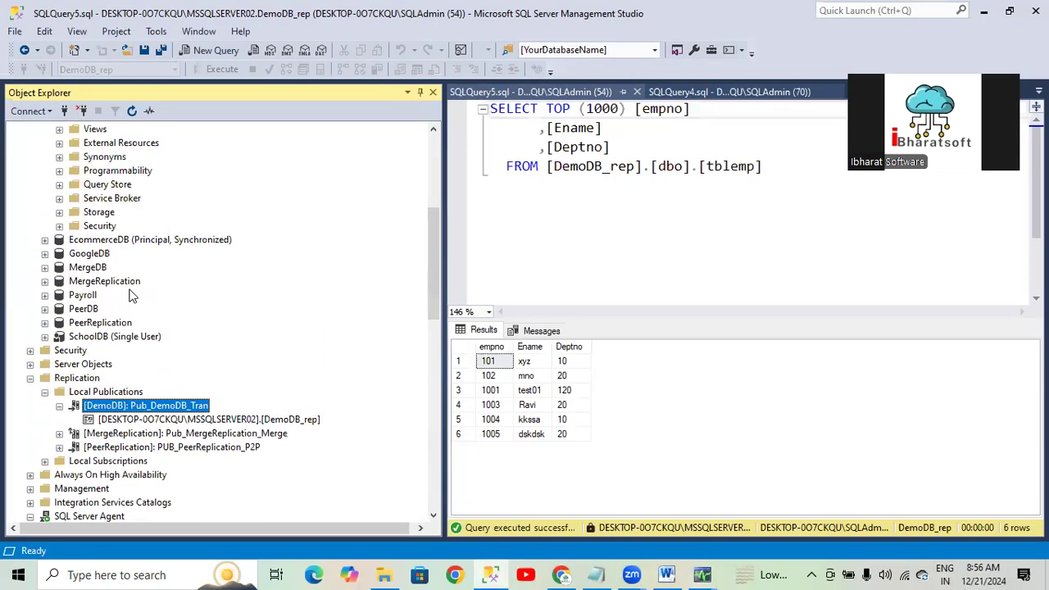
{"action": "scroll", "coordinate": [131, 294], "scroll_direction": "up", "scroll_amount": 4}
{"action": "right_click", "coordinate": [131, 269]}
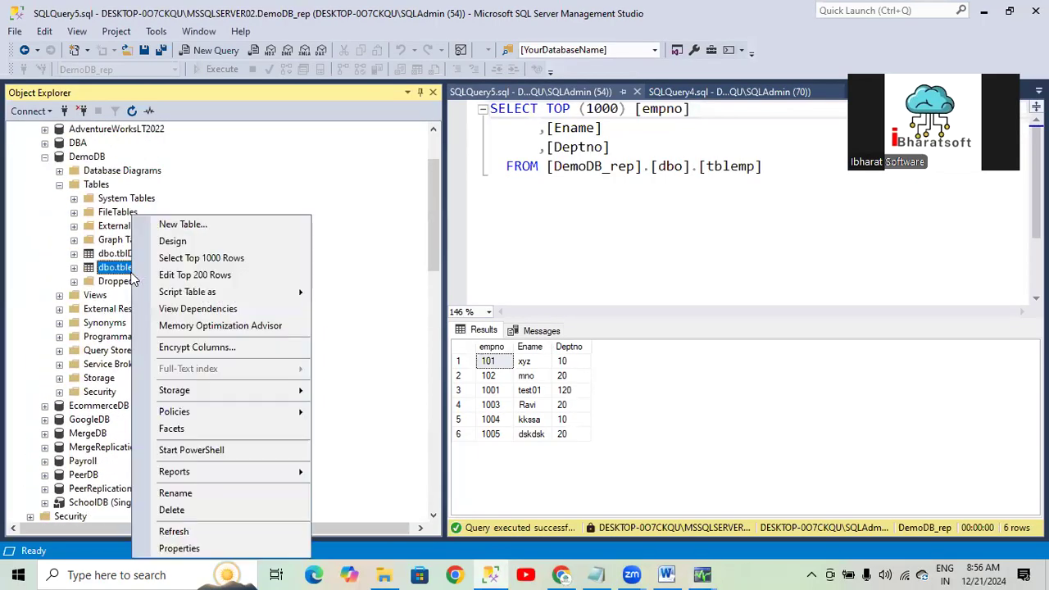
{"action": "left_click", "coordinate": [199, 276]}
Step: Try to add a row with empno 1005 to the publisher's tblemp table
{"action": "left_click", "coordinate": [509, 229]}
{"action": "type", "text": "100"}
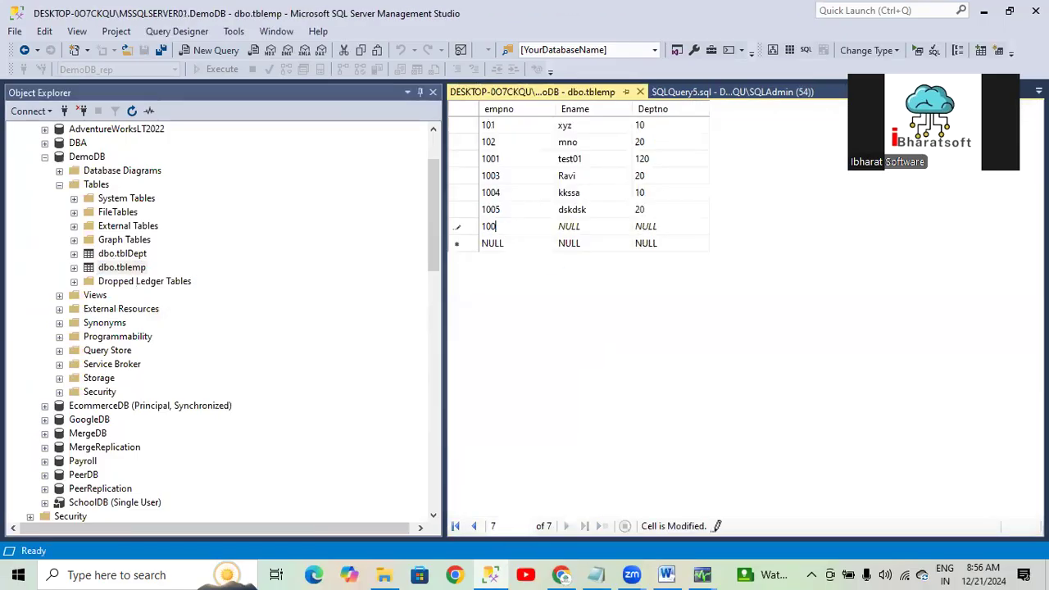
{"action": "type", "text": "5"}
{"action": "key", "text": "Return"}
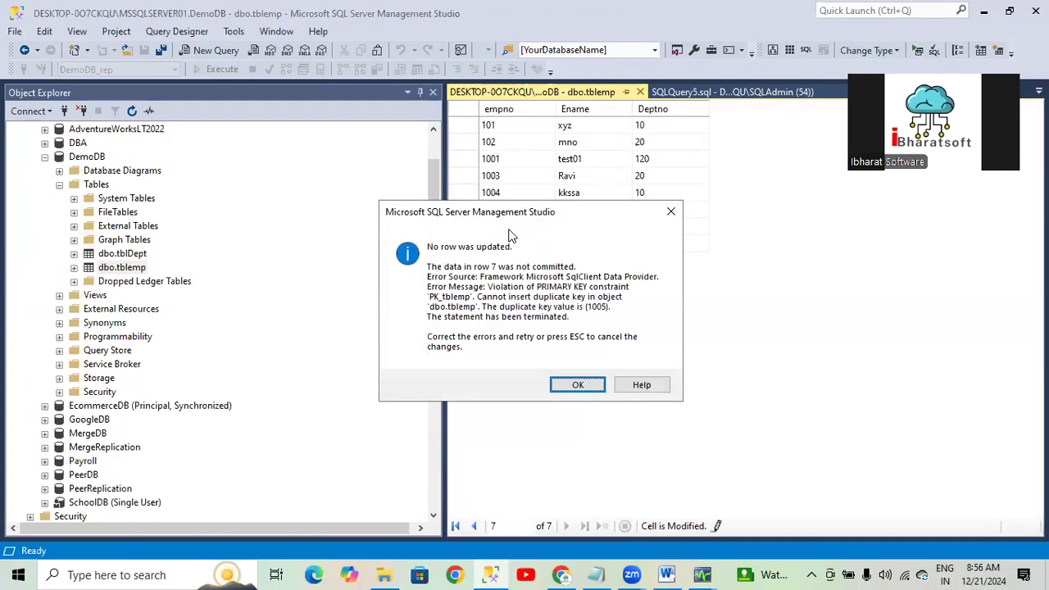
{"action": "key", "text": "Return"}
{"action": "key", "text": "Tab"}
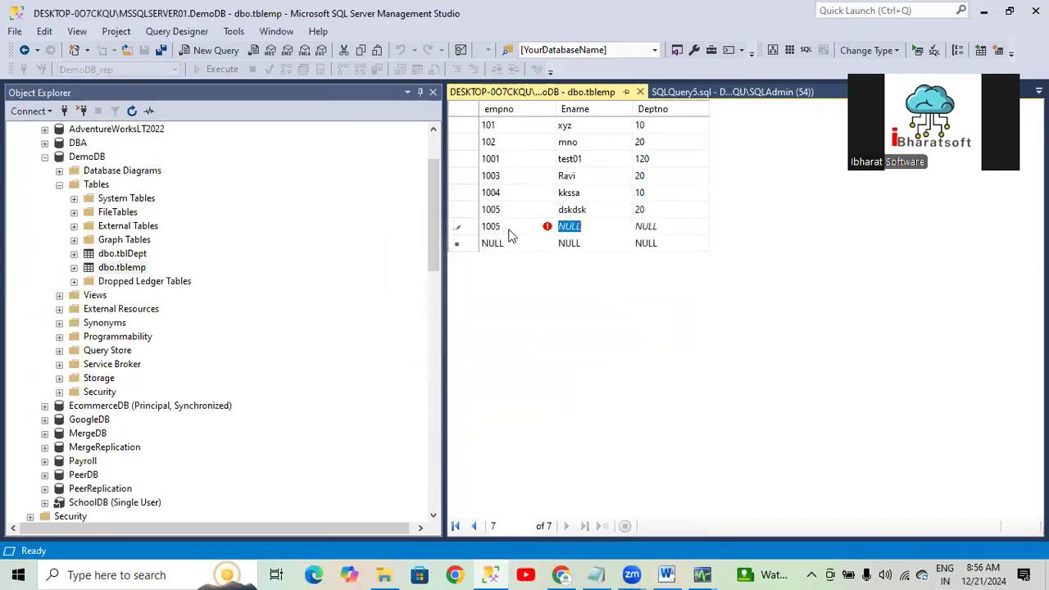
Step: Set the new tblemp row's empno to 1006 and add another row with empno 1007
{"action": "left_click", "coordinate": [509, 230]}
{"action": "type", "text": "1006"}
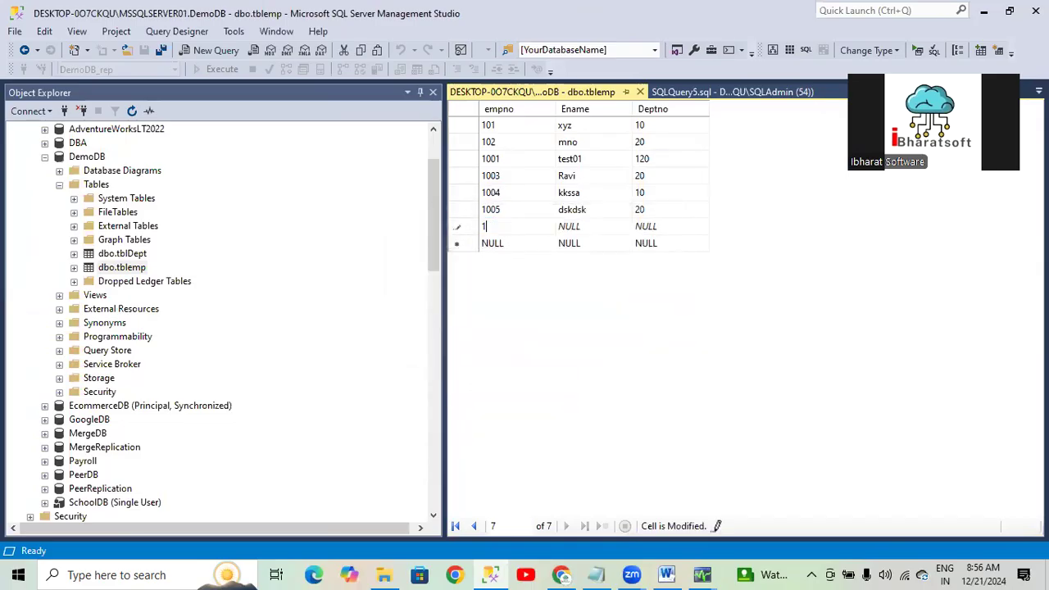
{"action": "key", "text": "Tab"}
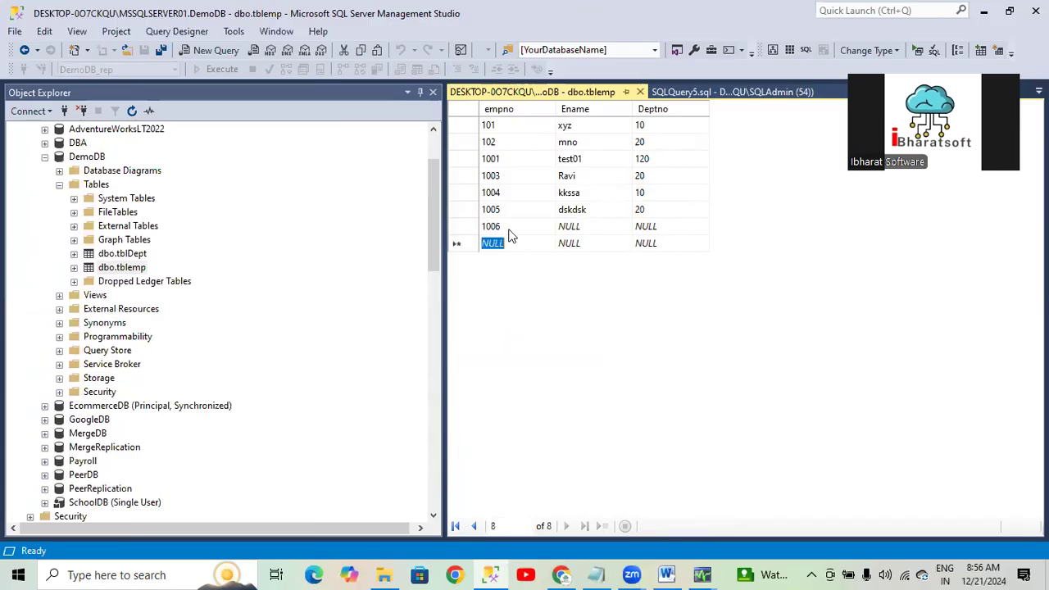
{"action": "type", "text": "1007"}
{"action": "key", "text": "Return"}
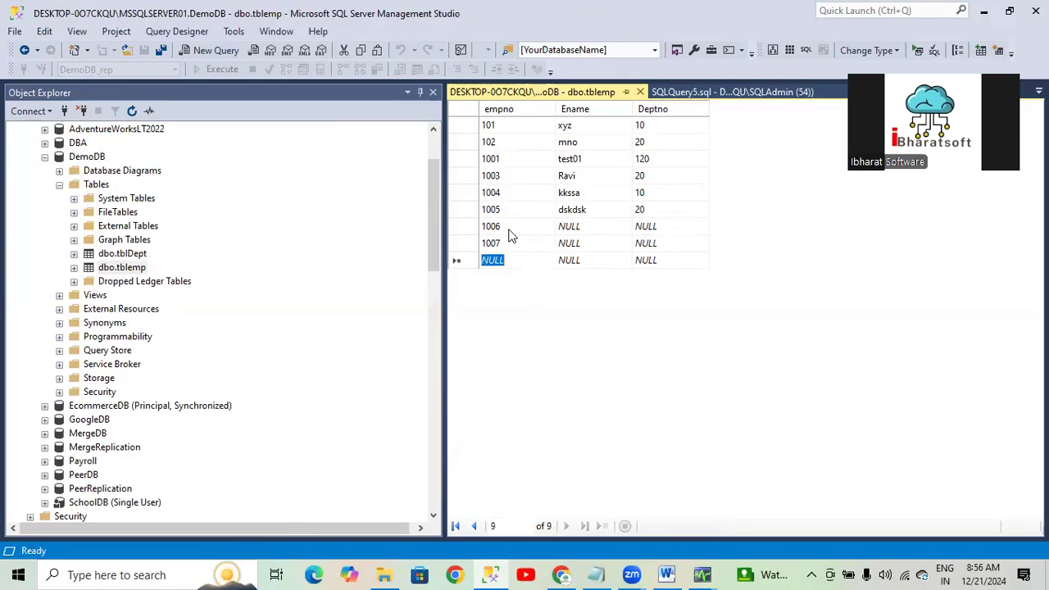
Step: Add rows with empno 1008, 1009 and 1010 to the publisher's tblemp table and close its editor
{"action": "type", "text": "1008"}
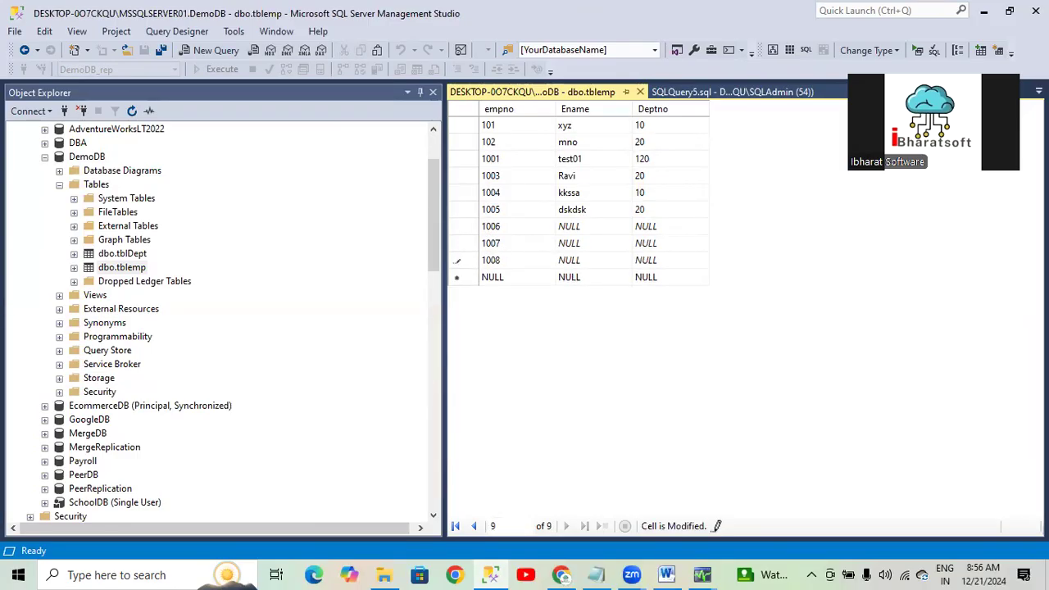
{"action": "key", "text": "Return"}
{"action": "type", "text": "1009"}
{"action": "key", "text": "Return"}
{"action": "type", "text": "1"}
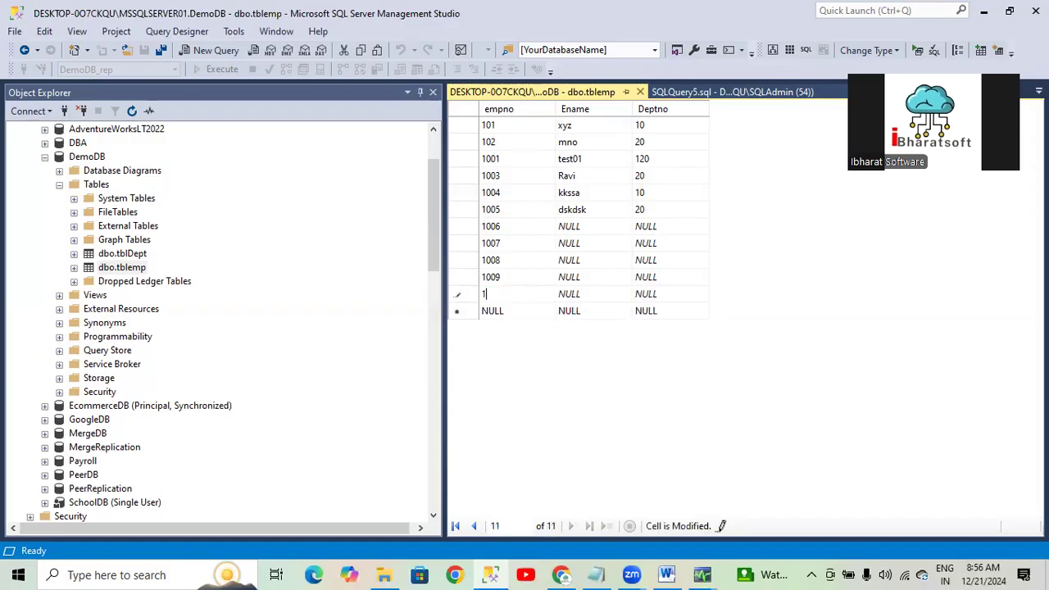
{"action": "type", "text": "010"}
{"action": "key", "text": "Return"}
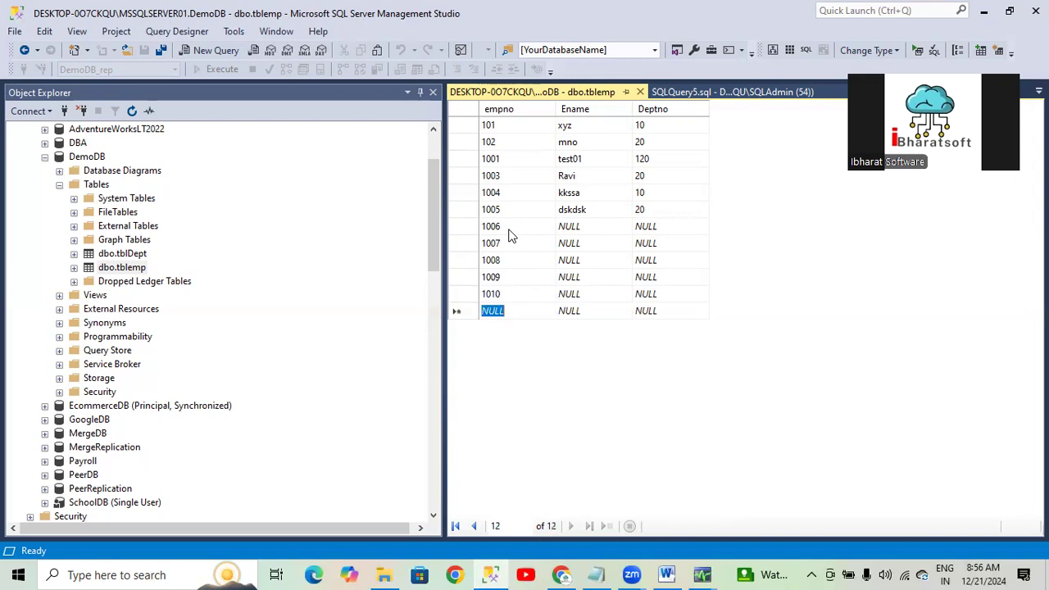
{"action": "left_click", "coordinate": [496, 293]}
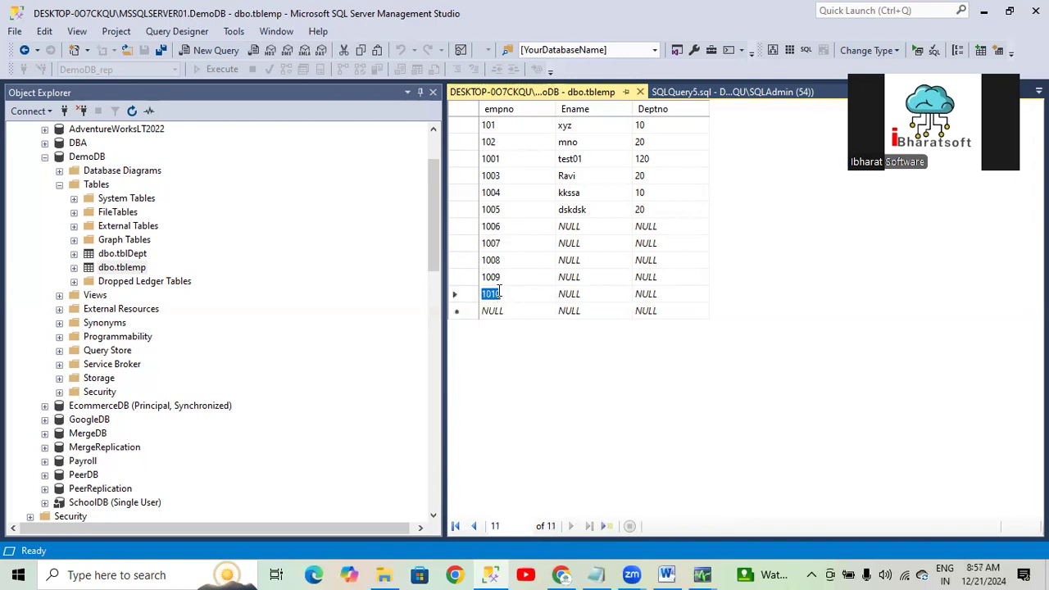
{"action": "left_click", "coordinate": [640, 92]}
{"action": "left_click", "coordinate": [737, 209]}
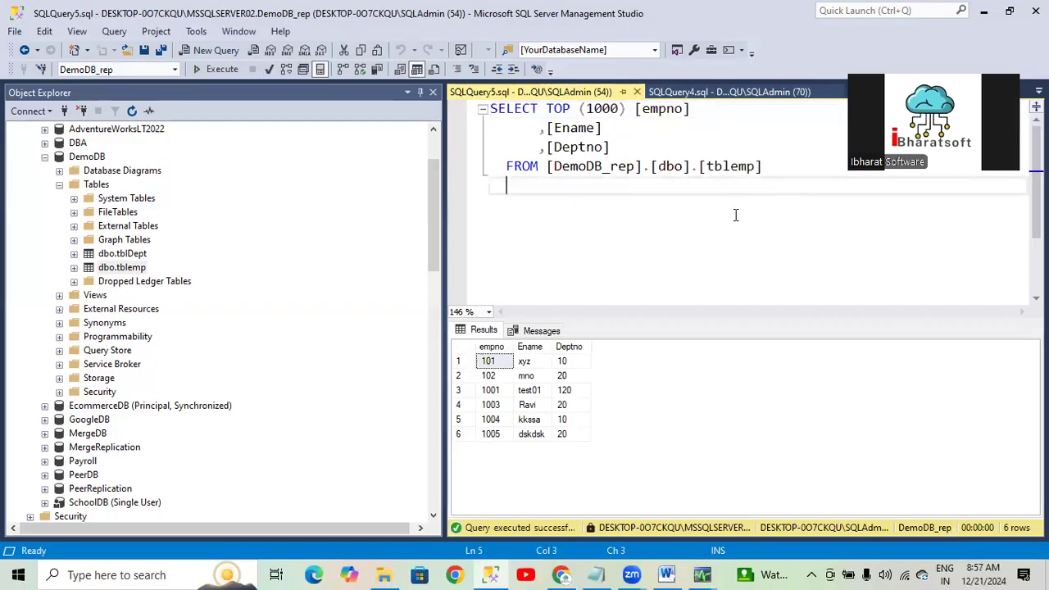
Step: Reopen the publisher's tblemp table to add rows with empno 1011, 1012 and 1013, and close its editor
{"action": "right_click", "coordinate": [123, 267]}
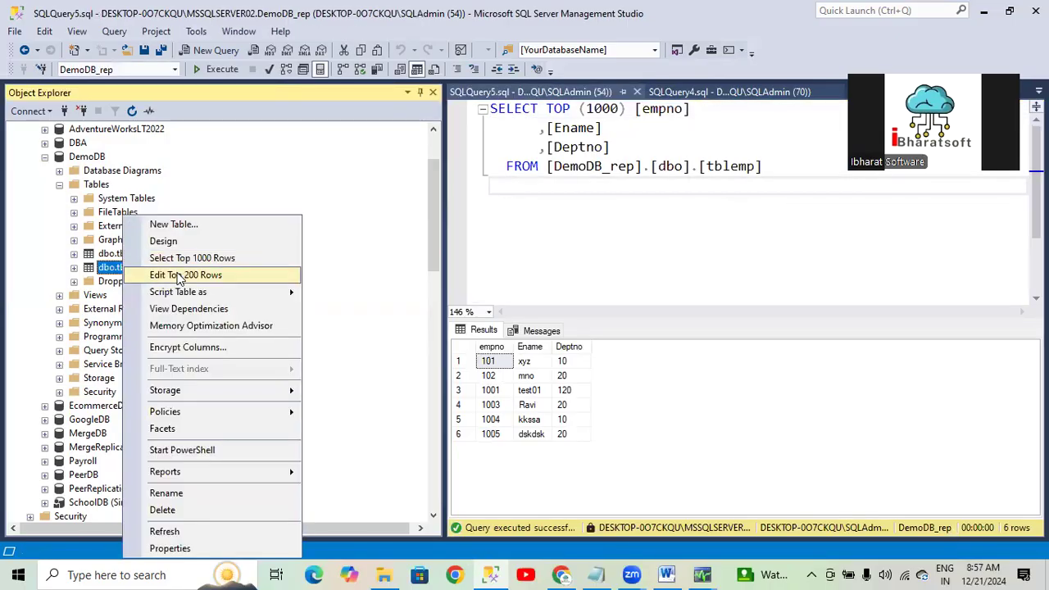
{"action": "left_click", "coordinate": [217, 276]}
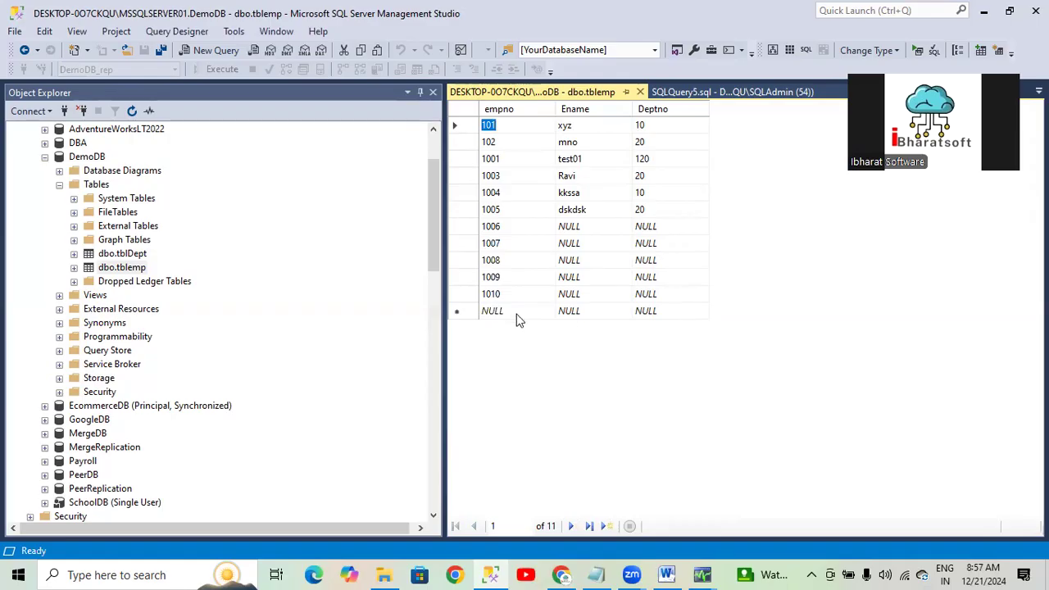
{"action": "left_click", "coordinate": [517, 312]}
{"action": "type", "text": "1010"}
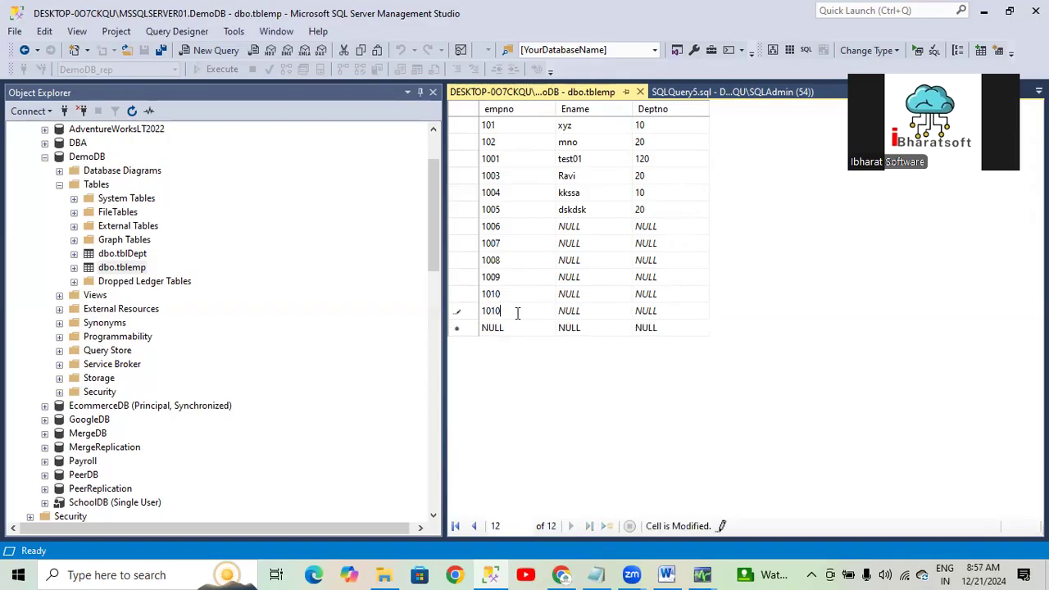
{"action": "key", "text": "BackSpace"}
{"action": "type", "text": "1"}
{"action": "key", "text": "Down"}
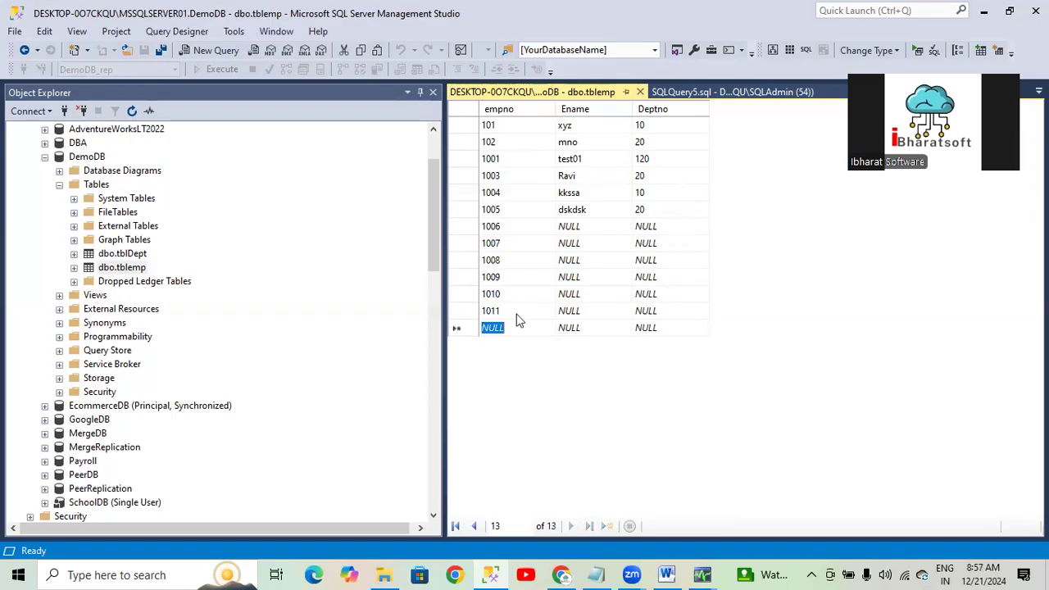
{"action": "type", "text": "1012"}
{"action": "key", "text": "Down"}
{"action": "type", "text": "1013"}
{"action": "key", "text": "Down"}
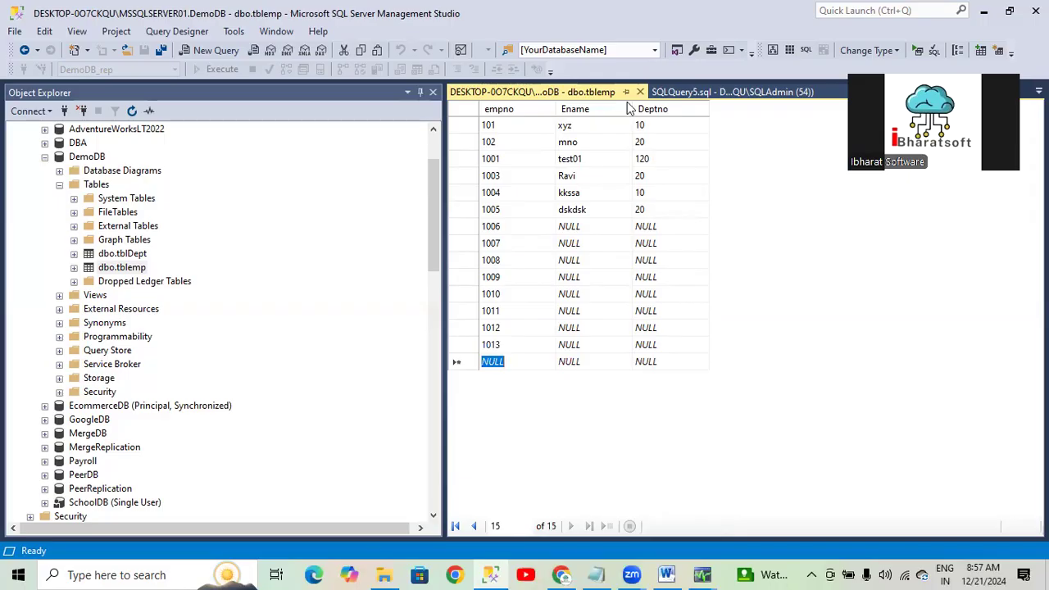
{"action": "left_click", "coordinate": [640, 92]}
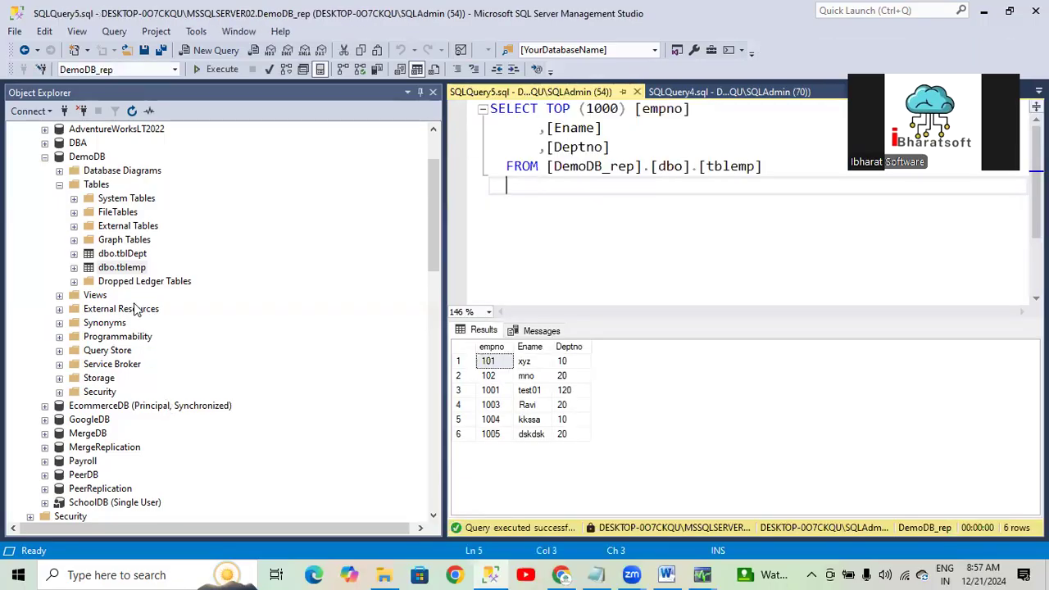
Step: Launch Replication Monitor from the local publications and select the Pub_DemoDB_Tran publication under the publisher
{"action": "scroll", "coordinate": [136, 332], "scroll_direction": "down", "scroll_amount": 5}
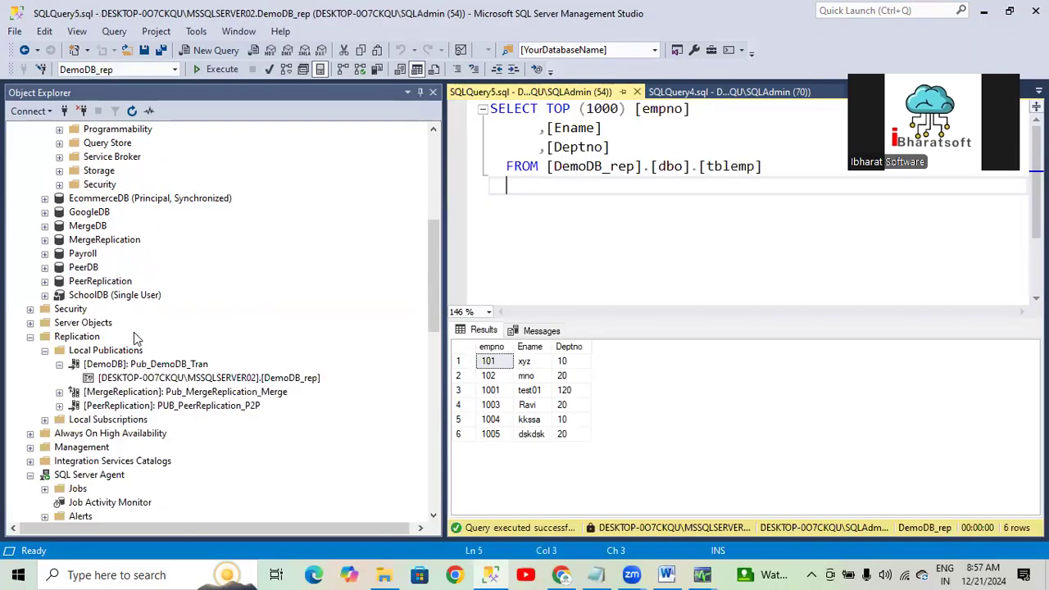
{"action": "right_click", "coordinate": [125, 351]}
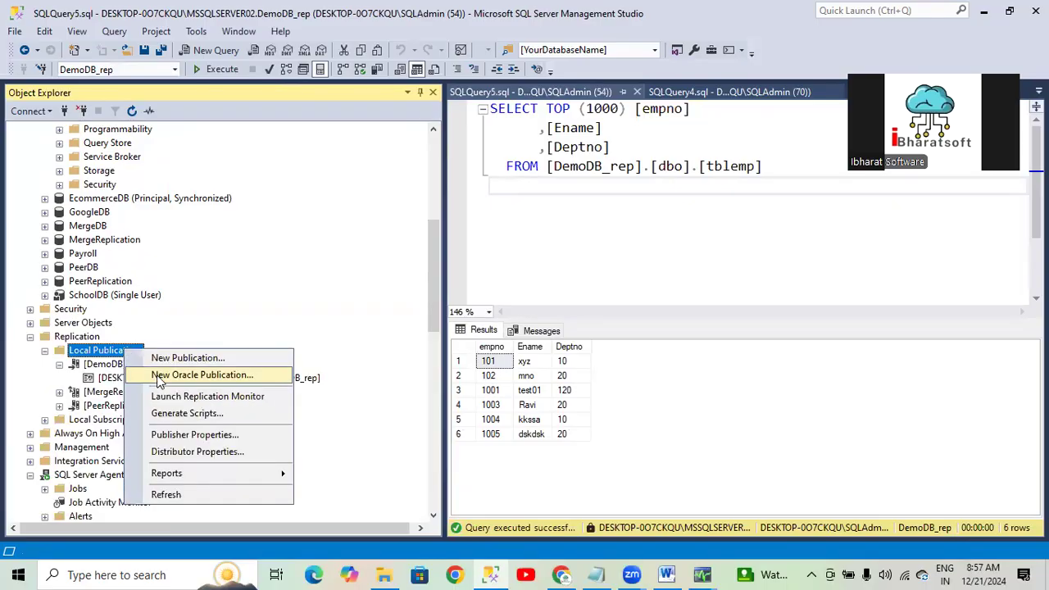
{"action": "right_click", "coordinate": [96, 364]}
{"action": "left_click", "coordinate": [155, 378]}
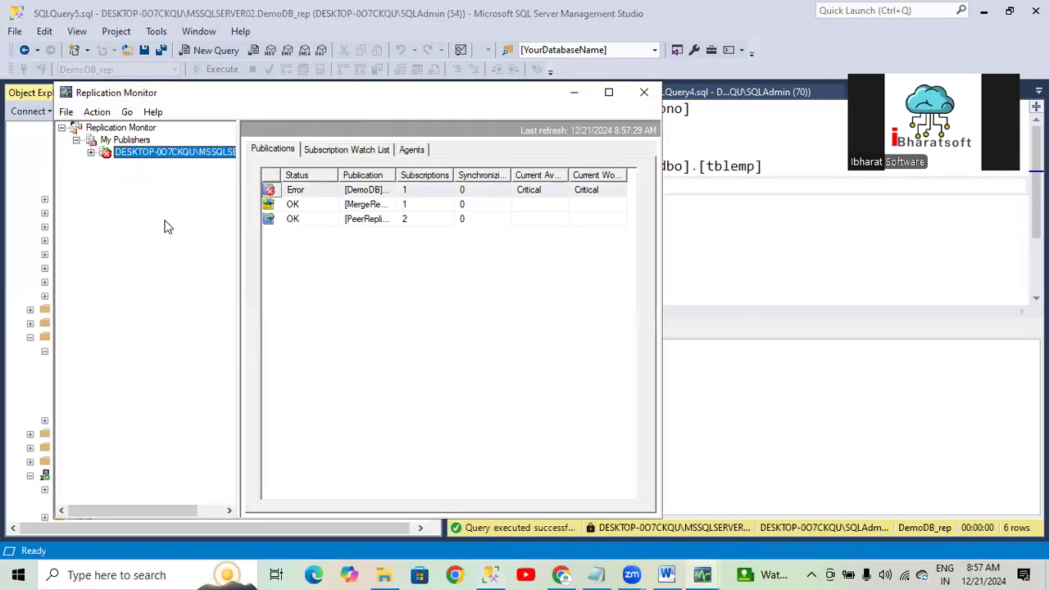
{"action": "left_click", "coordinate": [172, 164]}
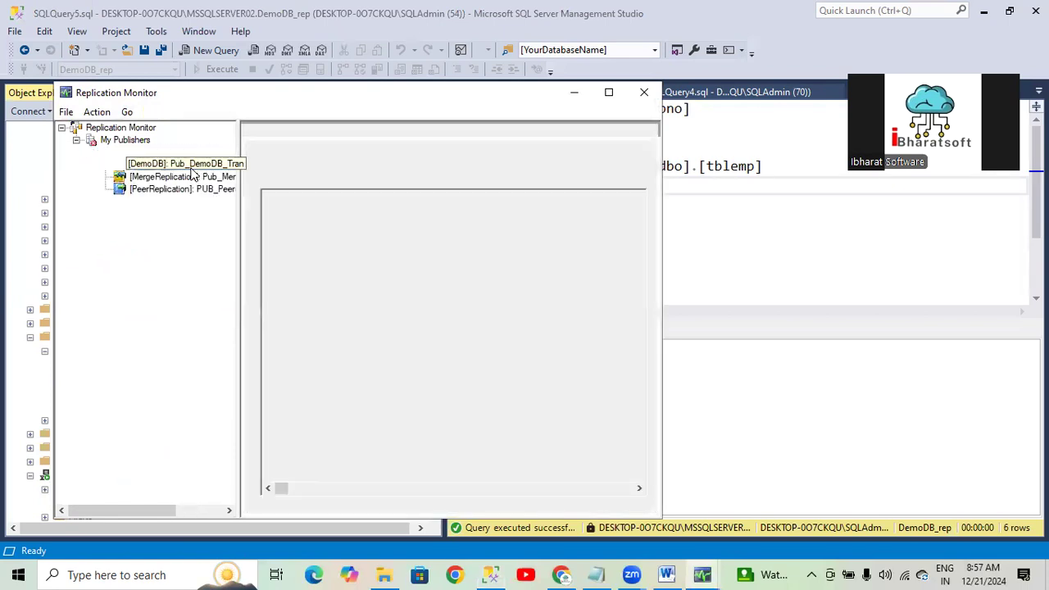
Step: Open the details of the Pub_DemoDB_Tran subscription and check the number of undistributed commands waiting for the Subscriber
{"action": "double_click", "coordinate": [292, 211]}
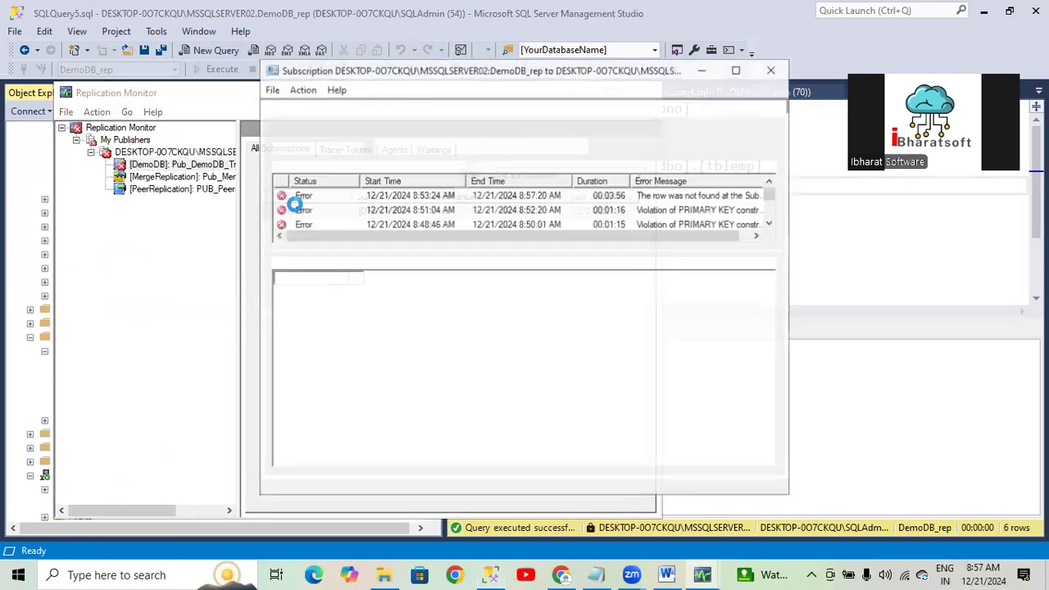
{"action": "left_click", "coordinate": [573, 125]}
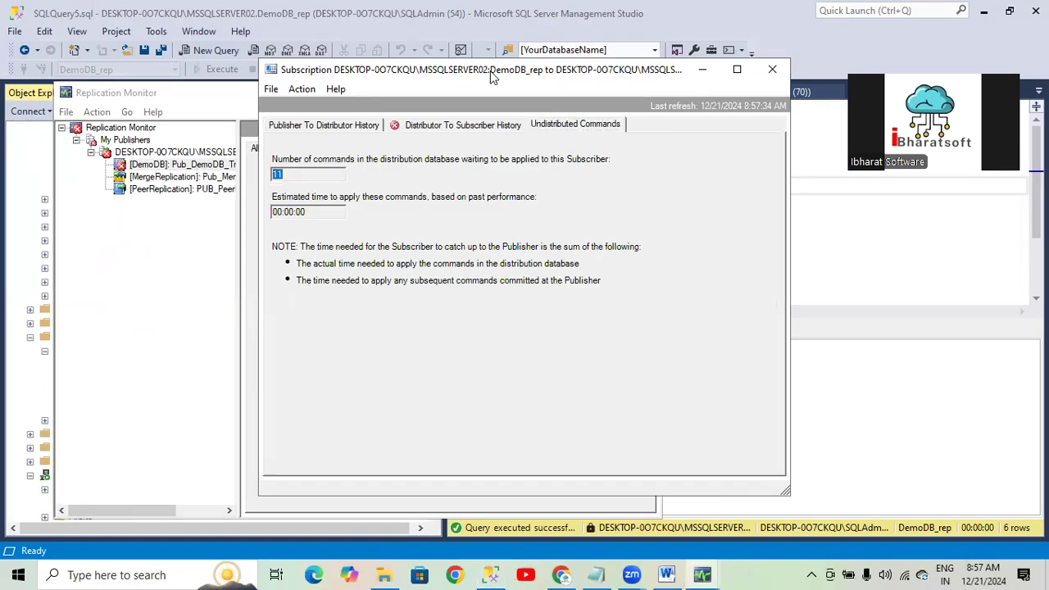
{"action": "left_click_drag", "start_coordinate": [491, 76], "coordinate": [394, 134]}
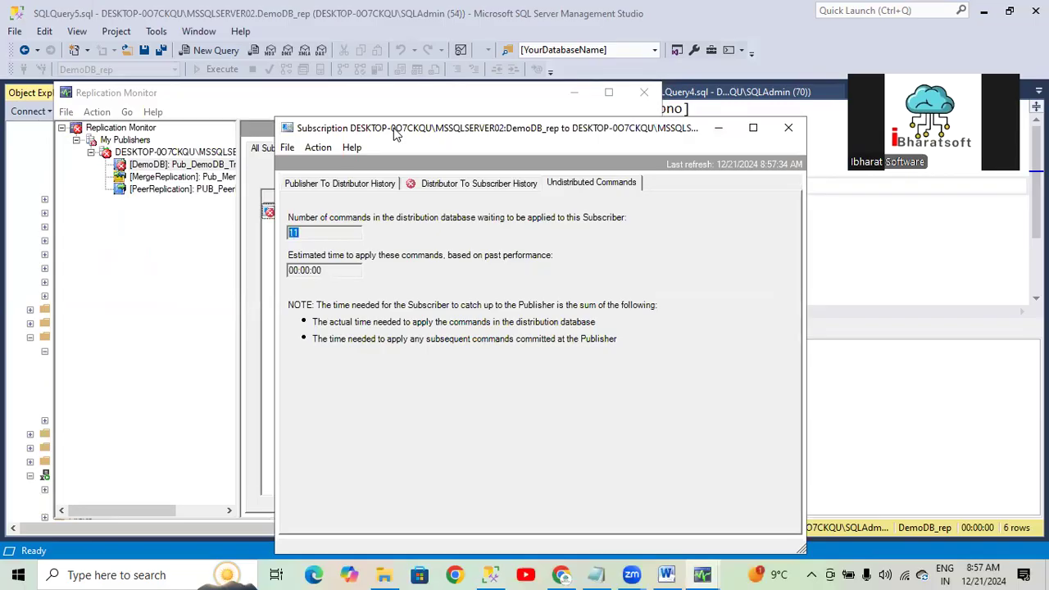
{"action": "left_click", "coordinate": [494, 183]}
{"action": "left_click", "coordinate": [580, 191]}
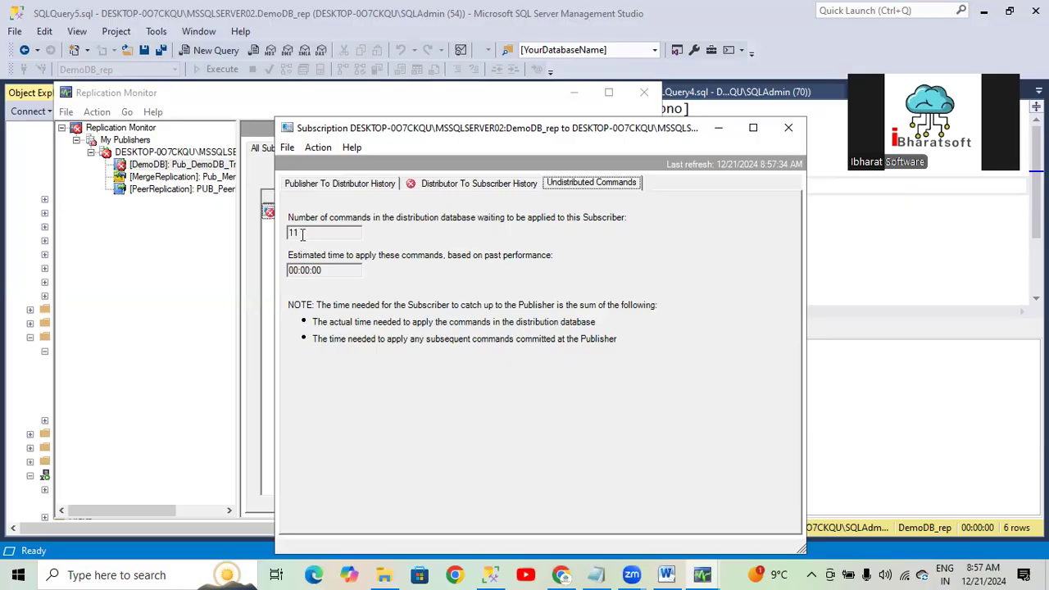
{"action": "double_click", "coordinate": [300, 234]}
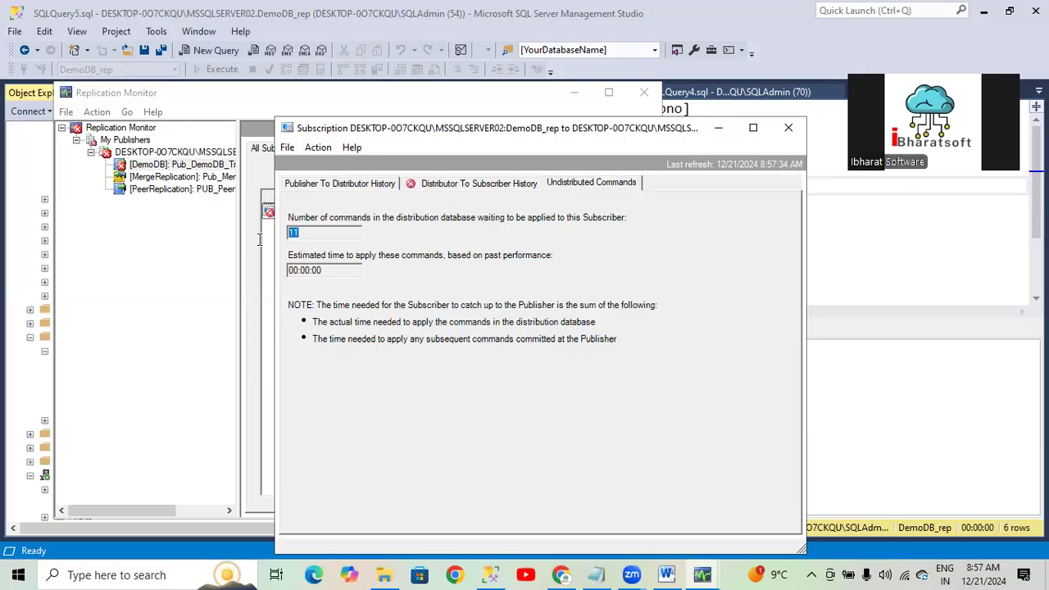
Step: Compare the subscription's Publisher To Distributor History with its Distributor To Subscriber History, including agent status and error details
{"action": "left_click", "coordinate": [459, 185]}
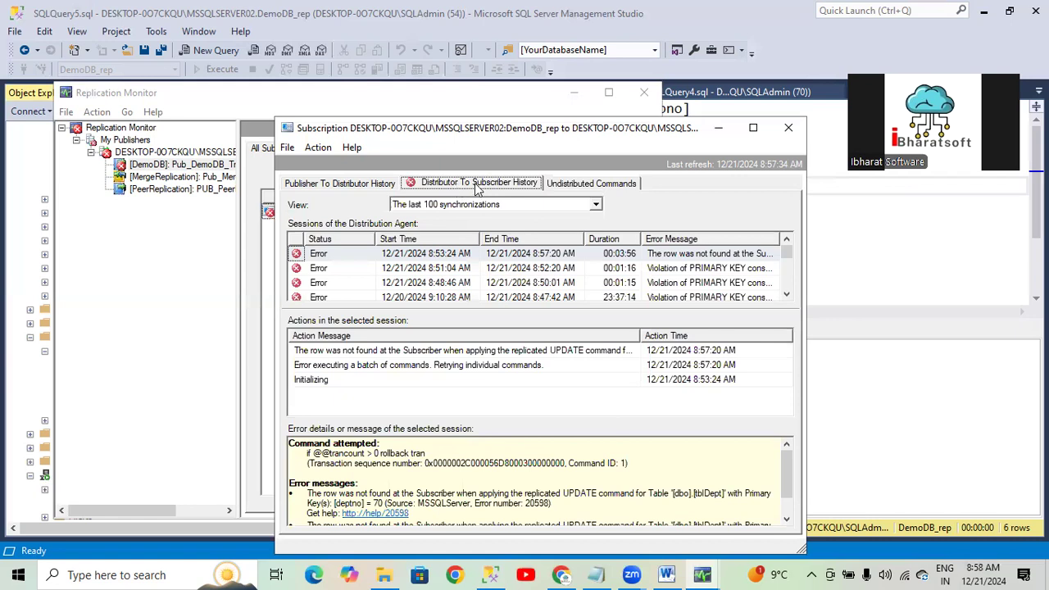
{"action": "left_click", "coordinate": [332, 186]}
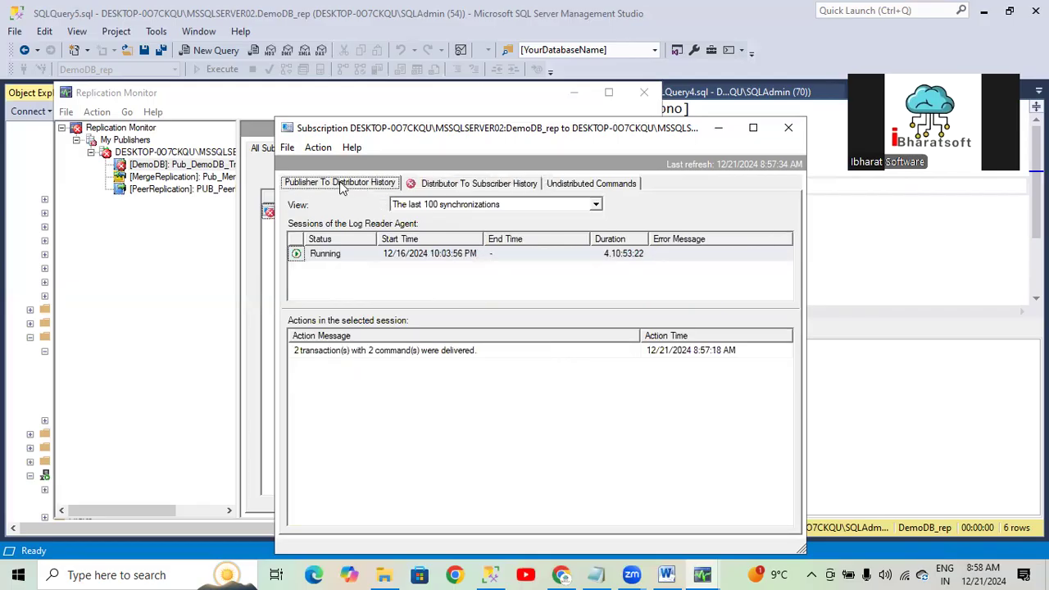
{"action": "left_click", "coordinate": [429, 188]}
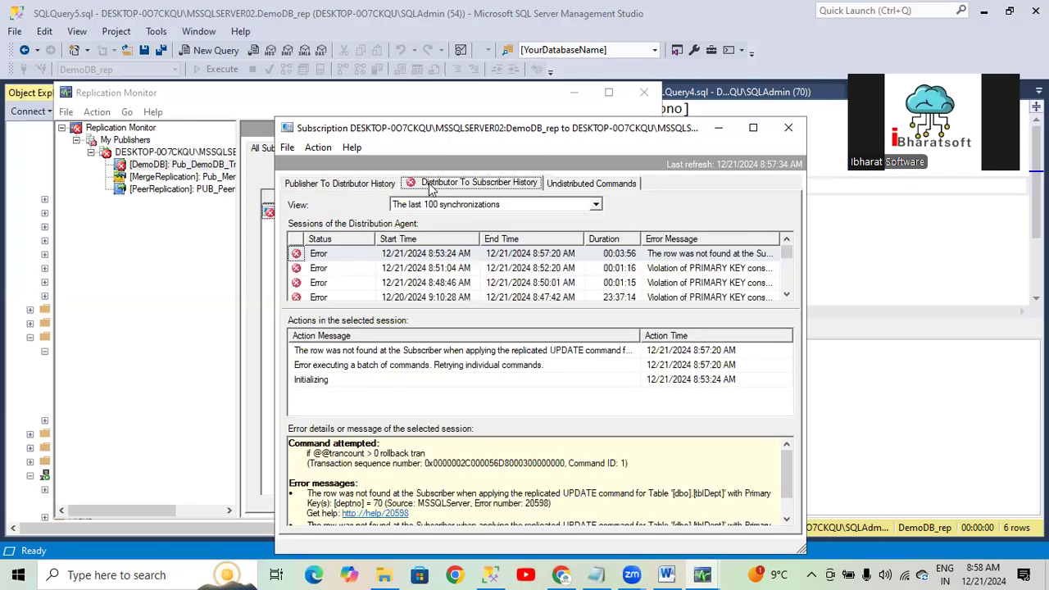
{"action": "left_click", "coordinate": [333, 186]}
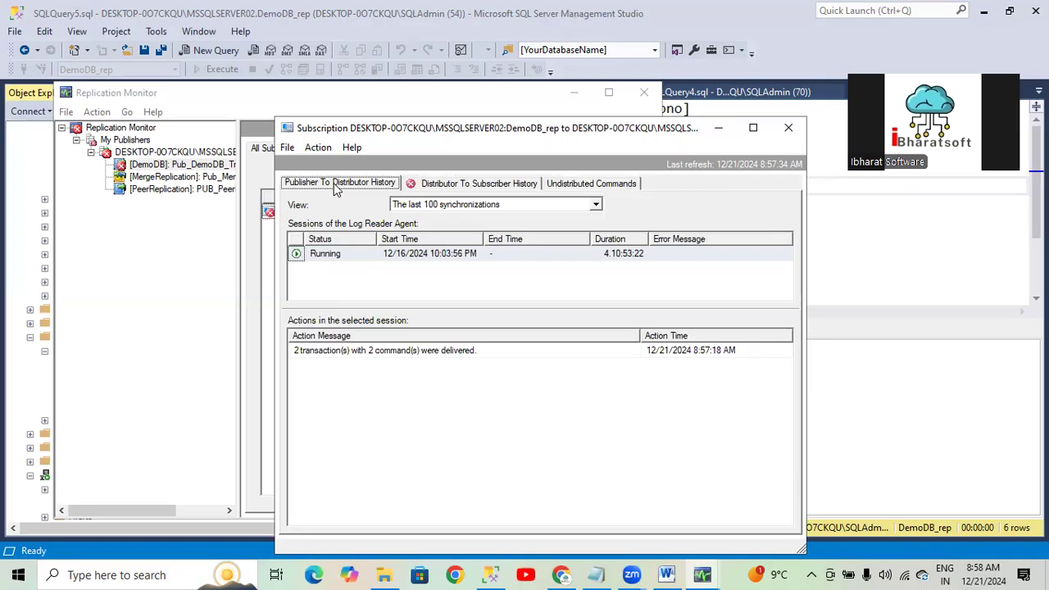
{"action": "left_click", "coordinate": [444, 184]}
{"action": "left_click", "coordinate": [361, 187]}
{"action": "left_click", "coordinate": [435, 186]}
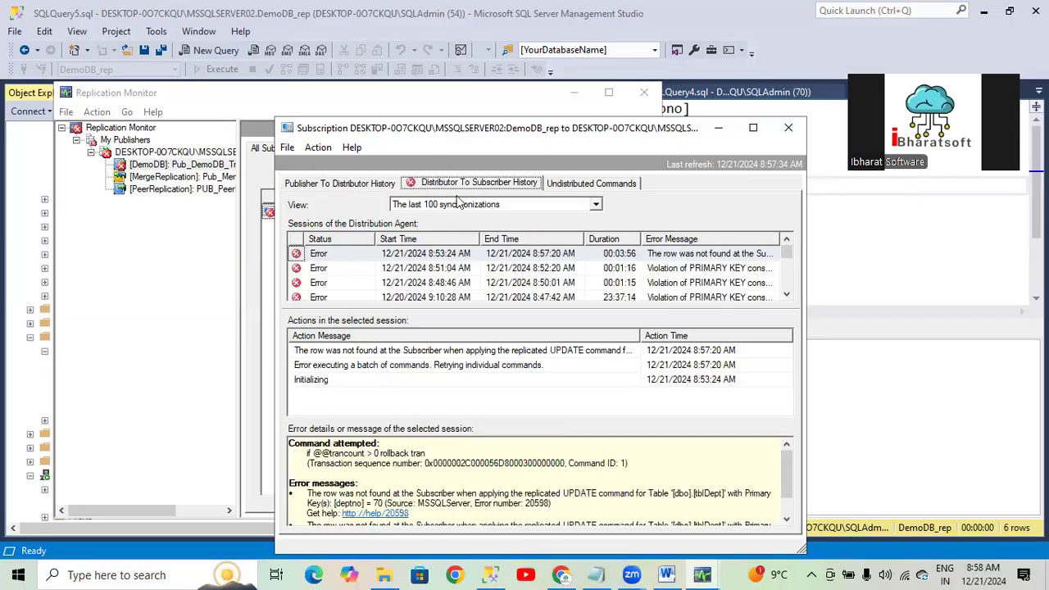
{"action": "left_click", "coordinate": [329, 192]}
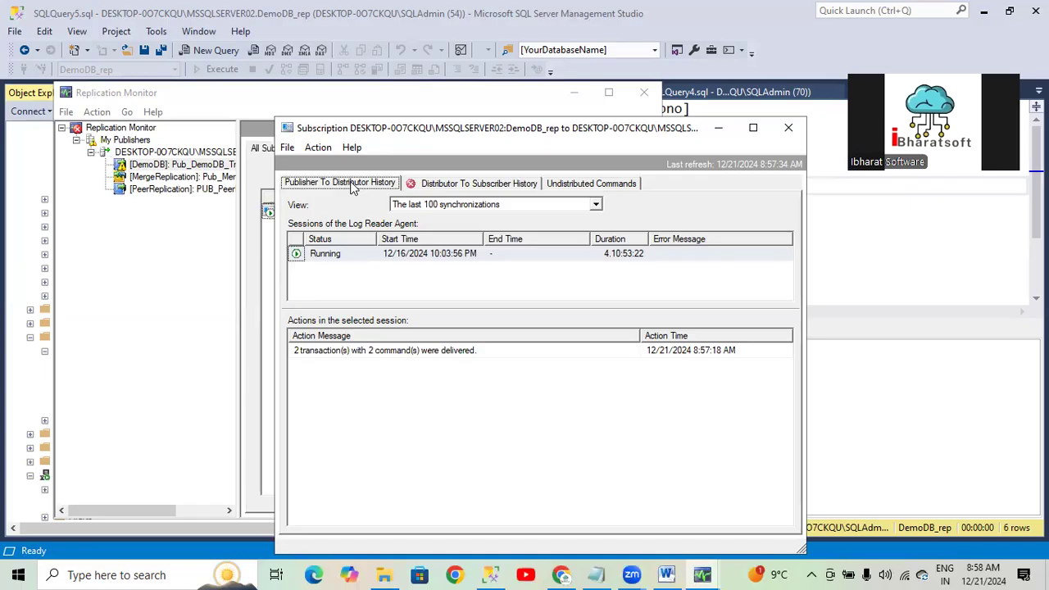
{"action": "left_click", "coordinate": [463, 185]}
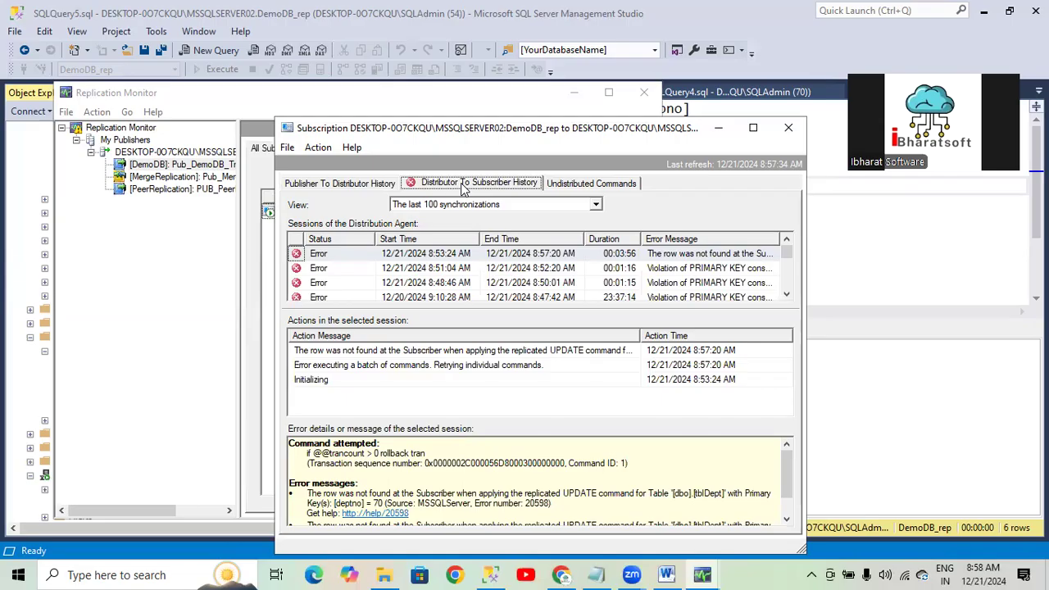
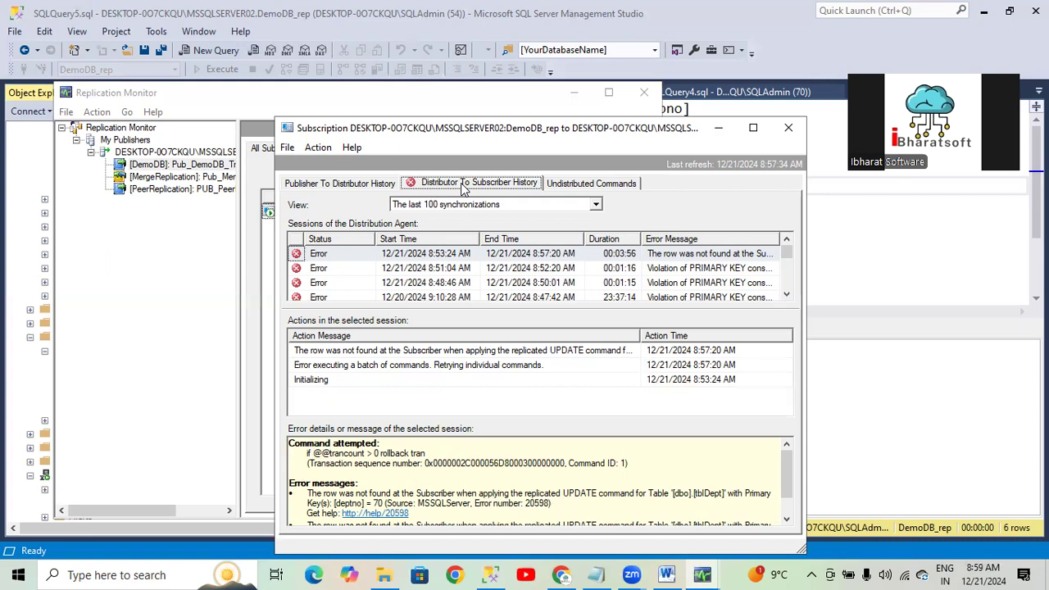
Step: Close the subscription details, switch to SQL Server Management Studio and open the Files properties of the distribution system database on MSSQLSERVER01
{"action": "left_click", "coordinate": [788, 128]}
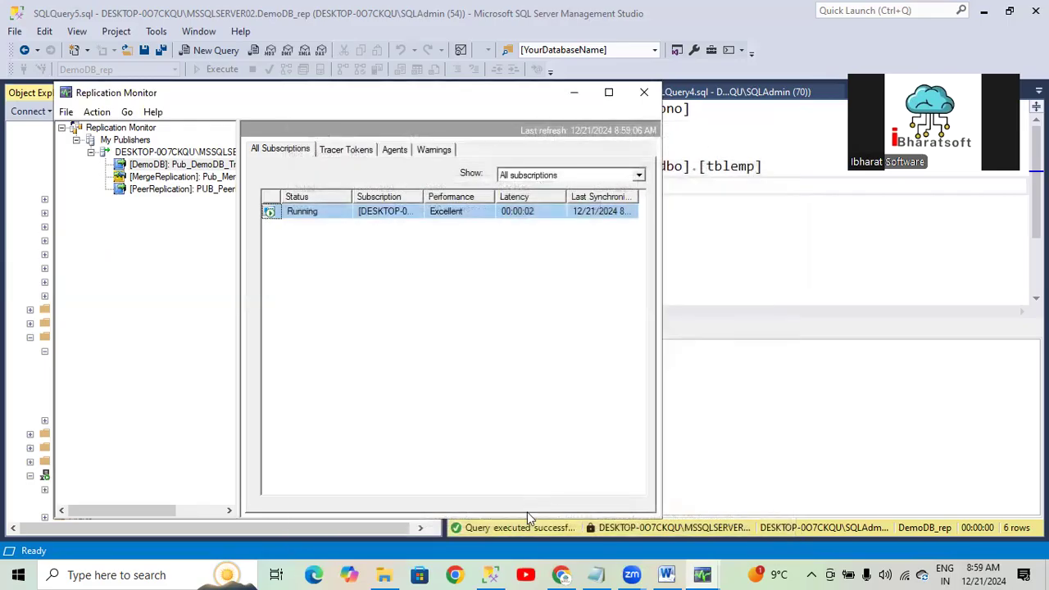
{"action": "left_click", "coordinate": [496, 574]}
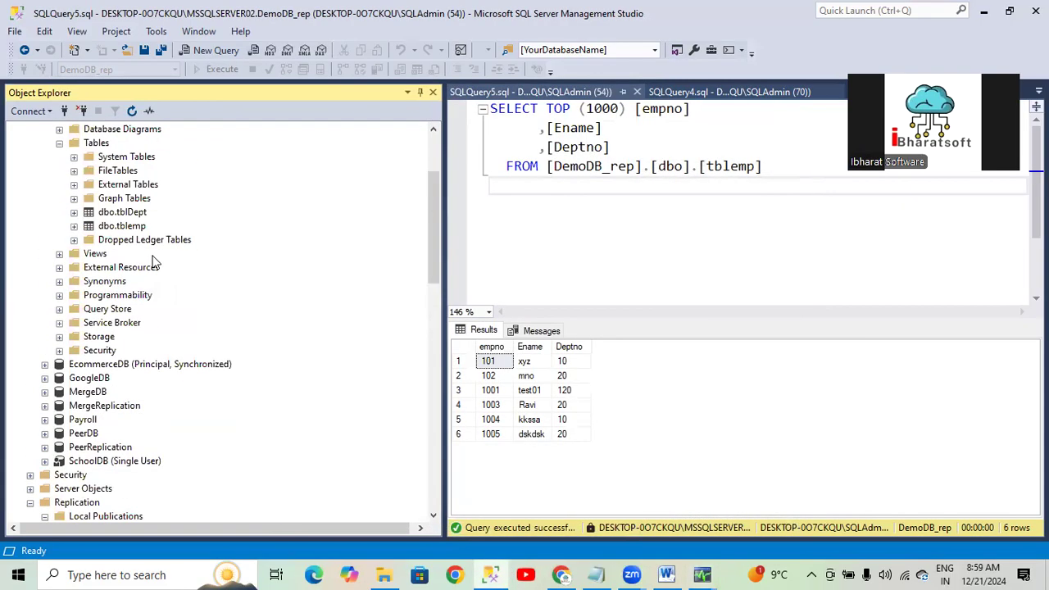
{"action": "scroll", "coordinate": [152, 260], "scroll_direction": "up", "scroll_amount": 3}
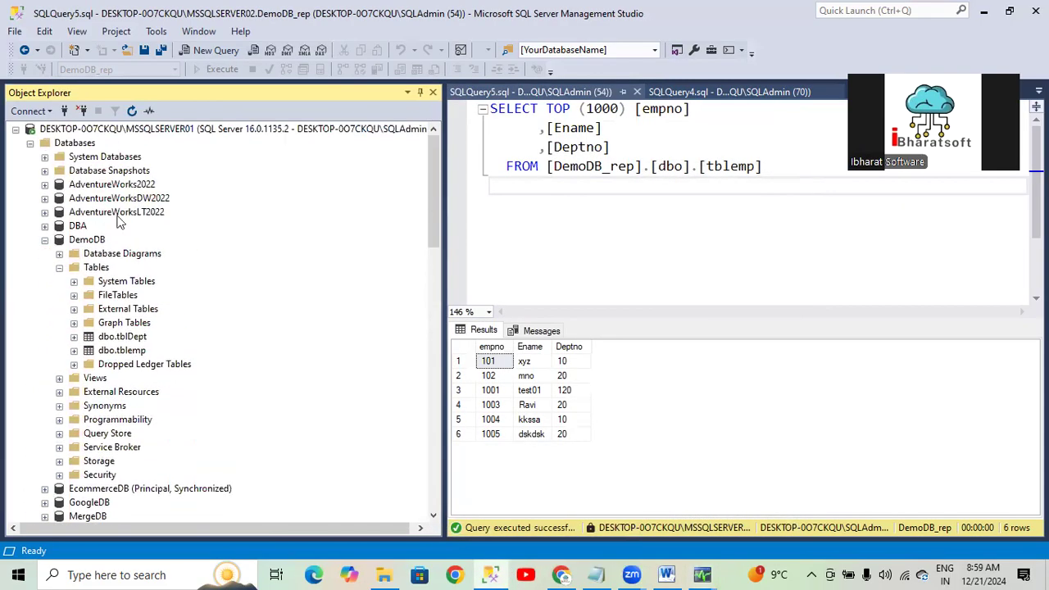
{"action": "left_click", "coordinate": [44, 157]}
{"action": "right_click", "coordinate": [105, 171]}
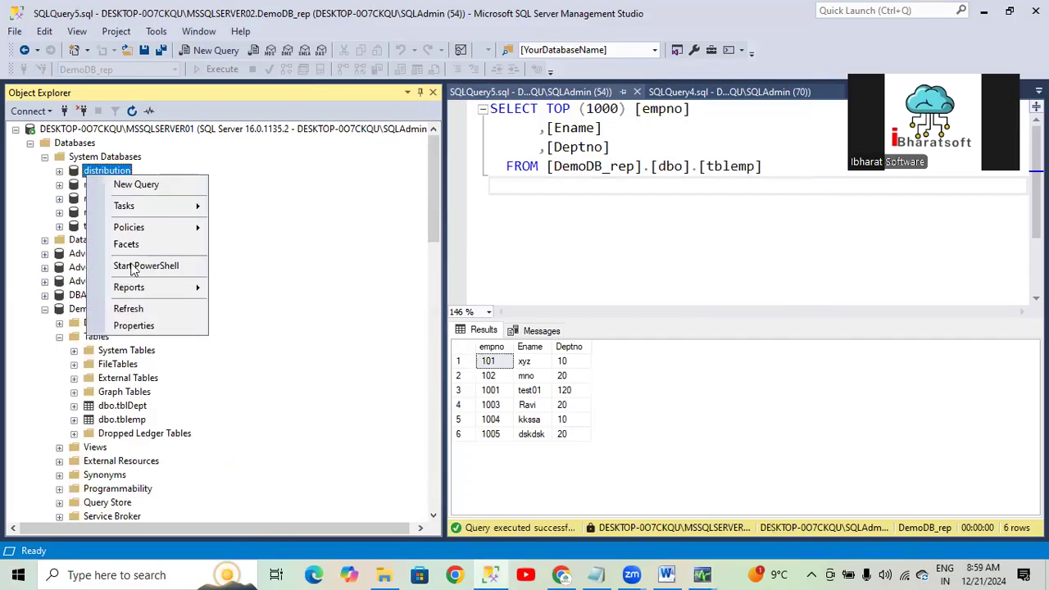
{"action": "left_click", "coordinate": [135, 326]}
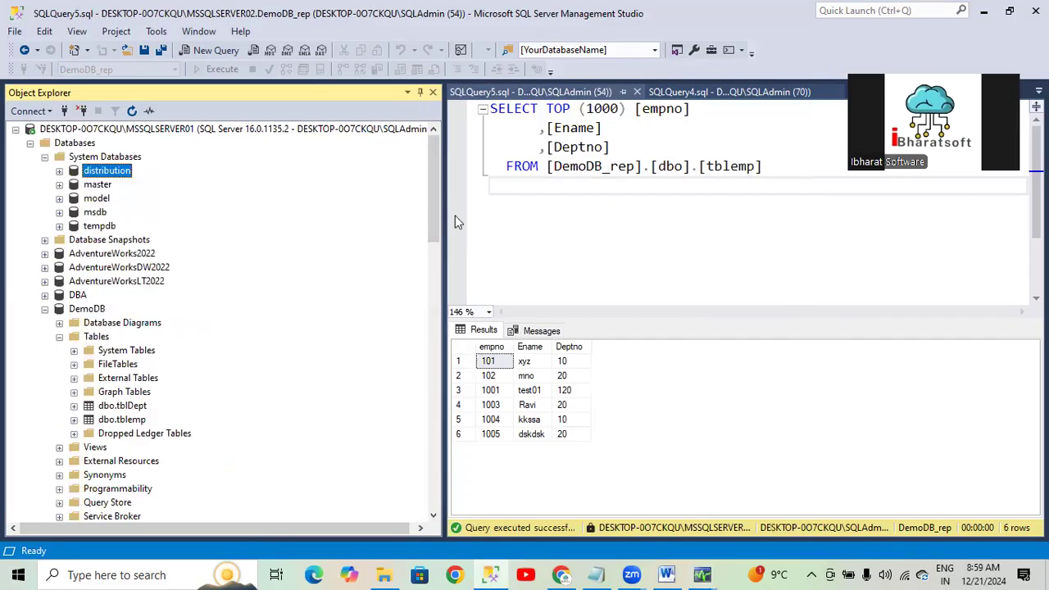
{"action": "left_click", "coordinate": [280, 80]}
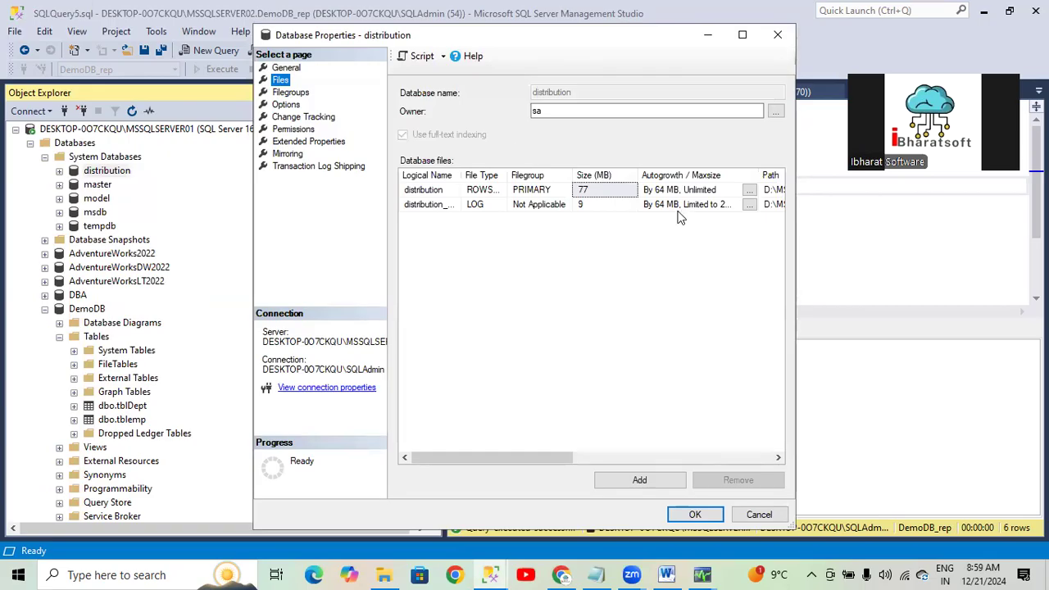
Step: Maximize the distribution database properties, inspect the data file's path and file name, and close them without changes
{"action": "double_click", "coordinate": [300, 37]}
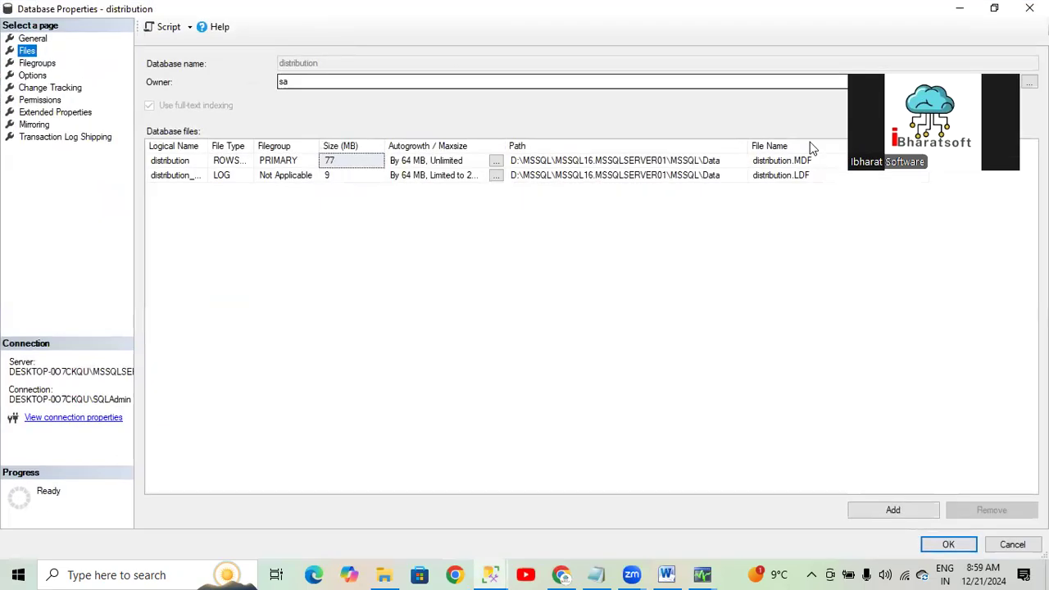
{"action": "left_click", "coordinate": [565, 166]}
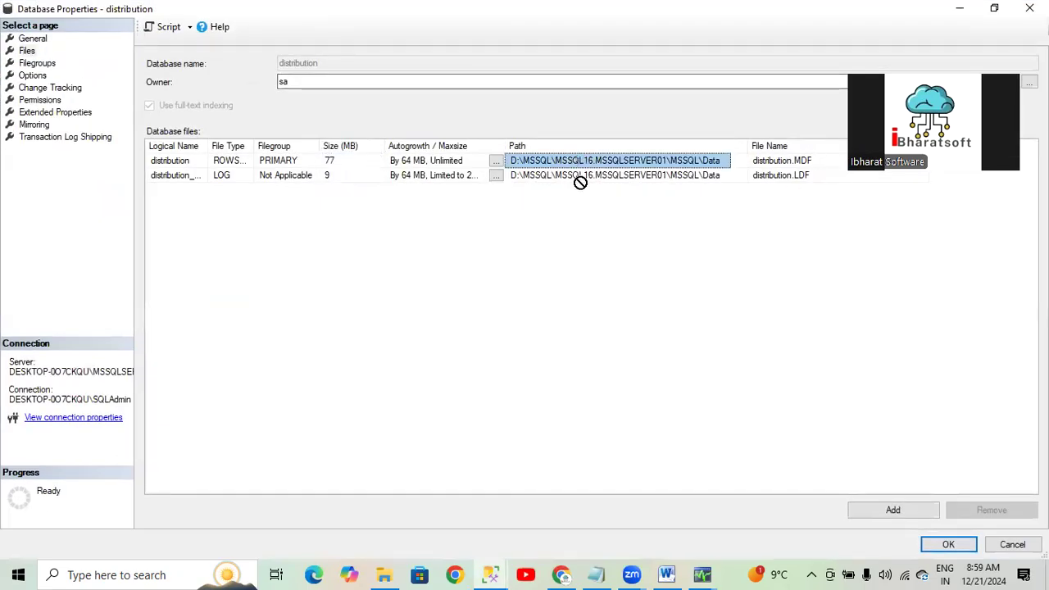
{"action": "left_click", "coordinate": [782, 163]}
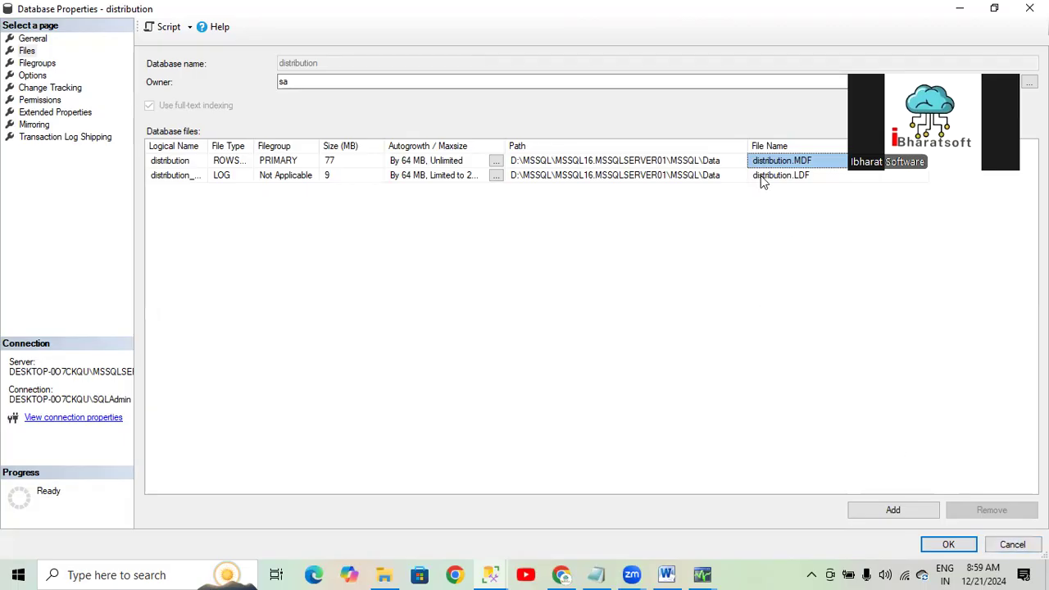
{"action": "left_click", "coordinate": [1010, 544]}
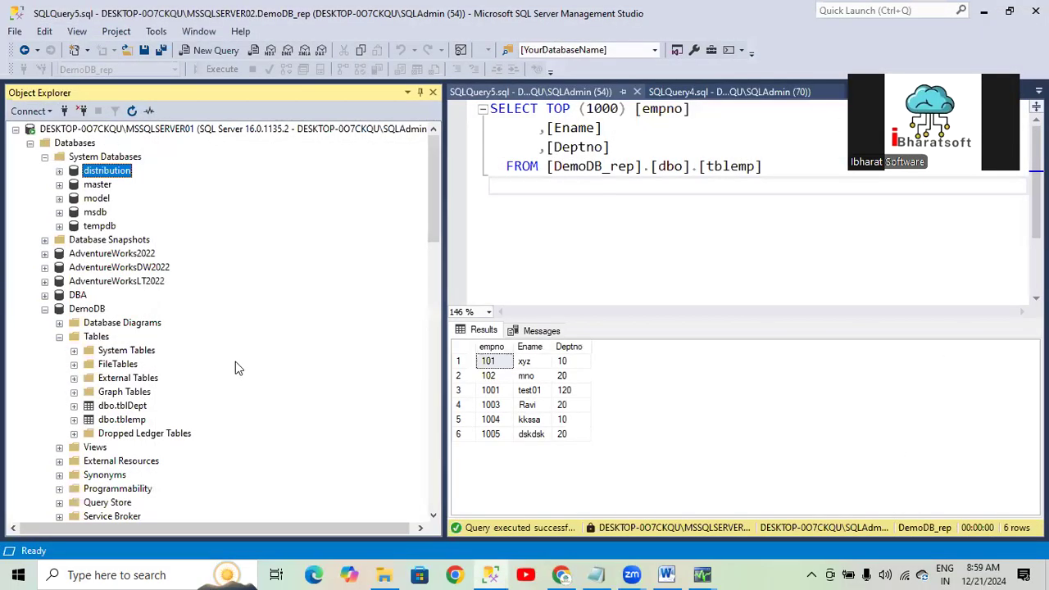
Step: Review the local publications for DemoDB, MergeReplication and PeerReplication under the server's Replication node
{"action": "scroll", "coordinate": [110, 336], "scroll_direction": "down", "scroll_amount": 7}
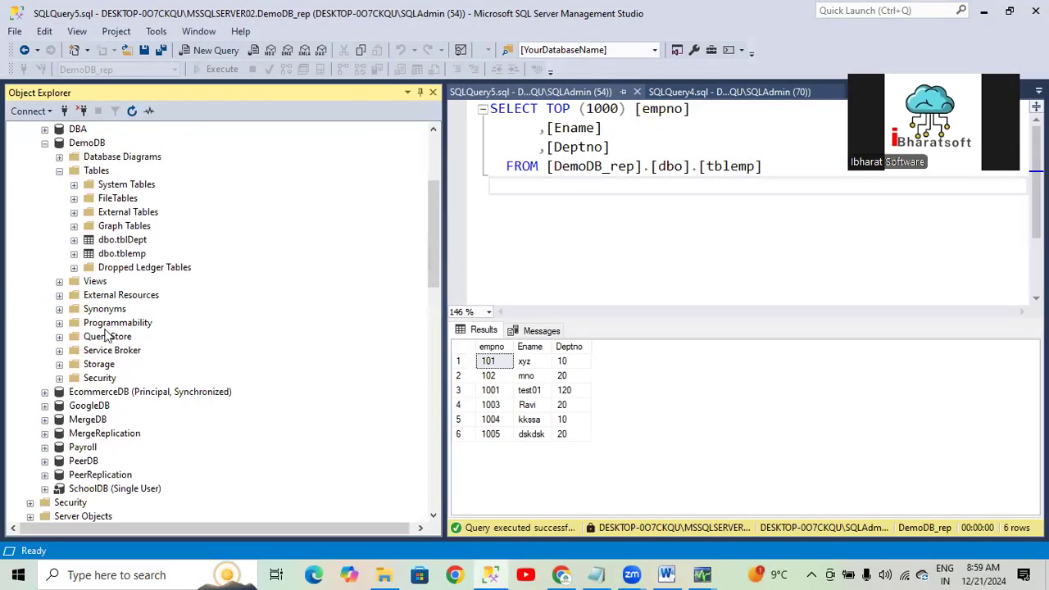
{"action": "left_click", "coordinate": [145, 432]}
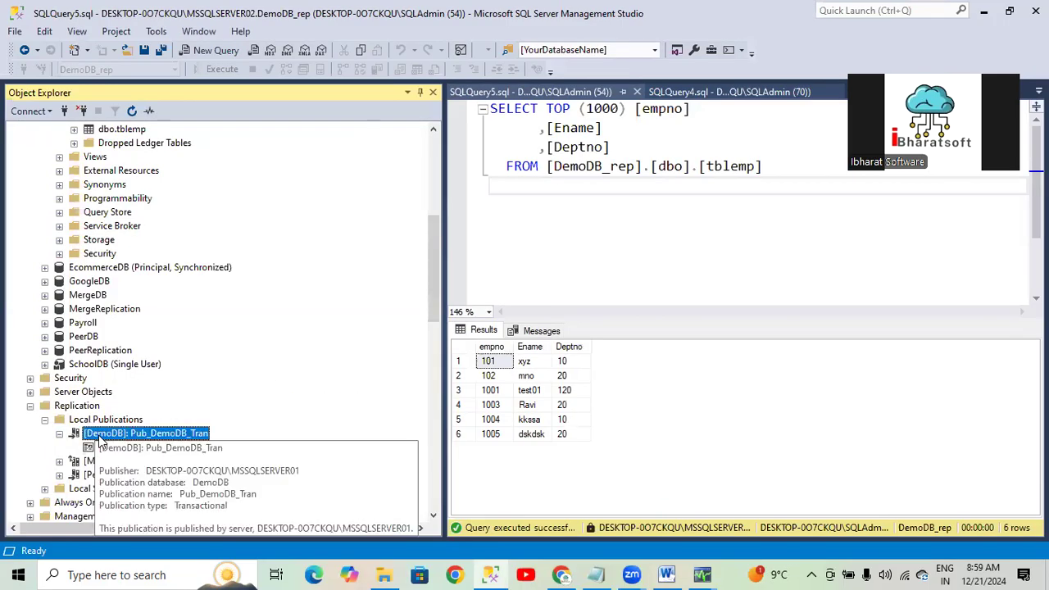
{"action": "scroll", "coordinate": [209, 373], "scroll_direction": "down", "scroll_amount": 2}
{"action": "left_click", "coordinate": [133, 379]}
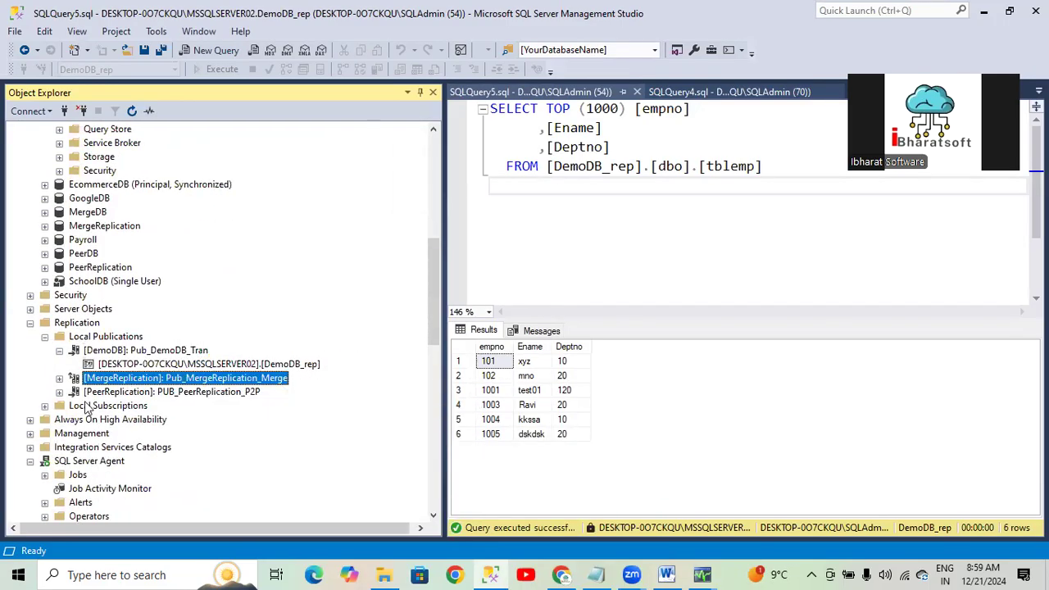
{"action": "left_click", "coordinate": [91, 392]}
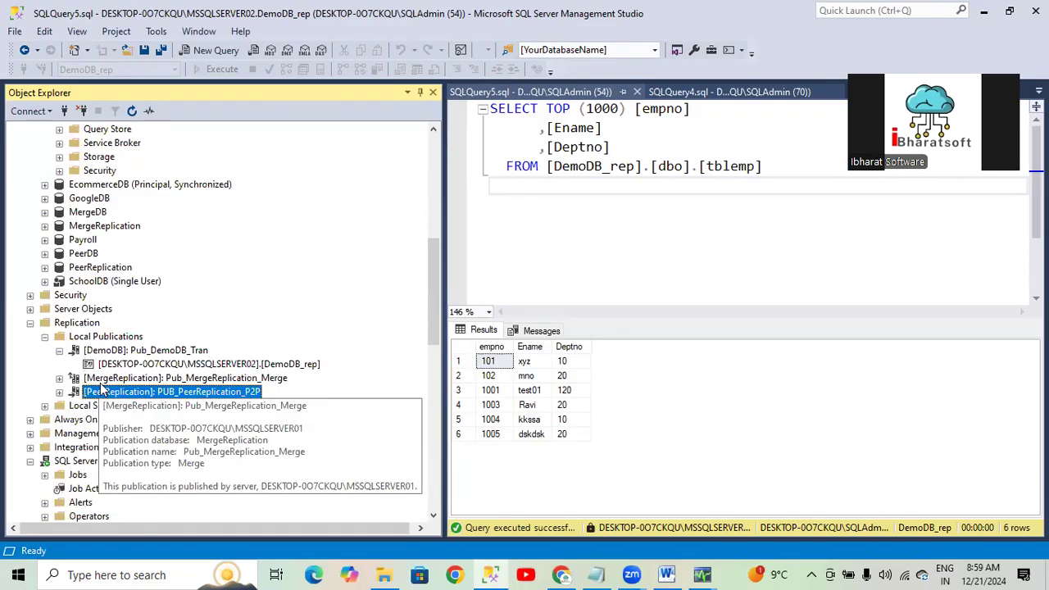
Step: View the general properties of the Pub_MergeReplication_Merge publication and close them without changes
{"action": "right_click", "coordinate": [90, 379]}
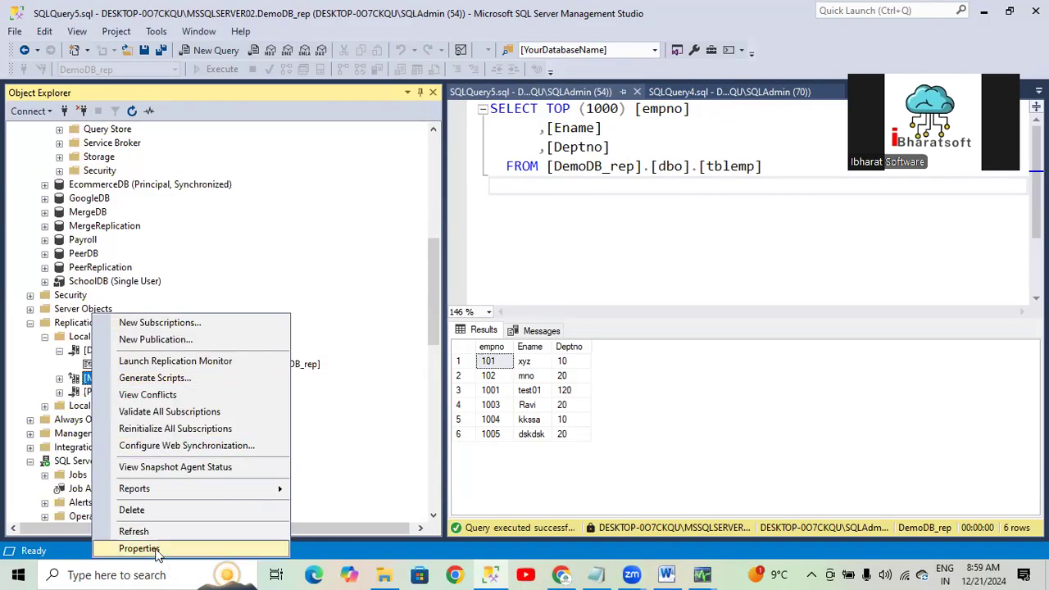
{"action": "left_click", "coordinate": [150, 543]}
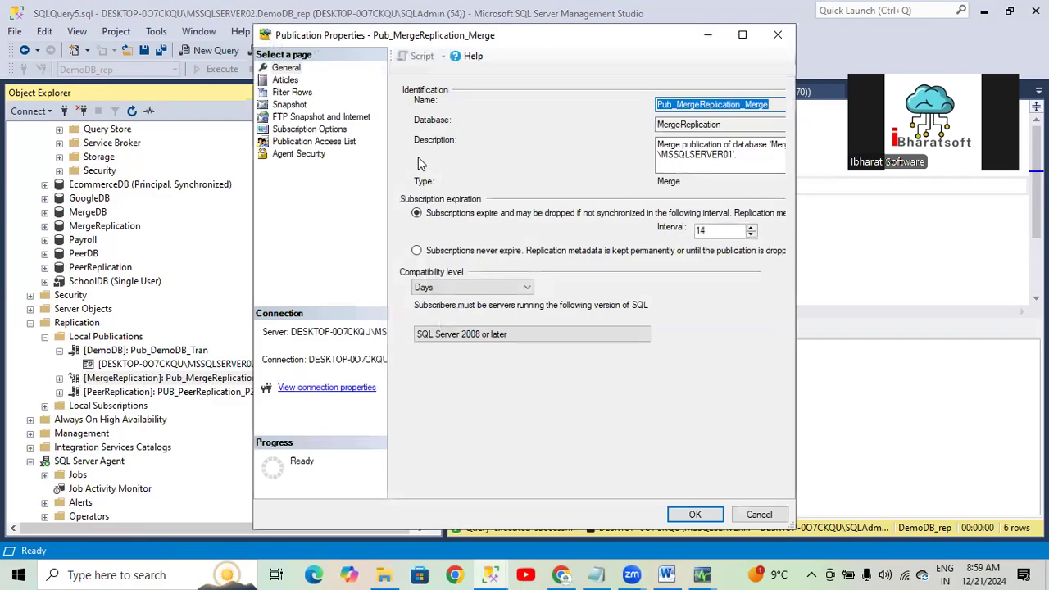
{"action": "left_click", "coordinate": [759, 514]}
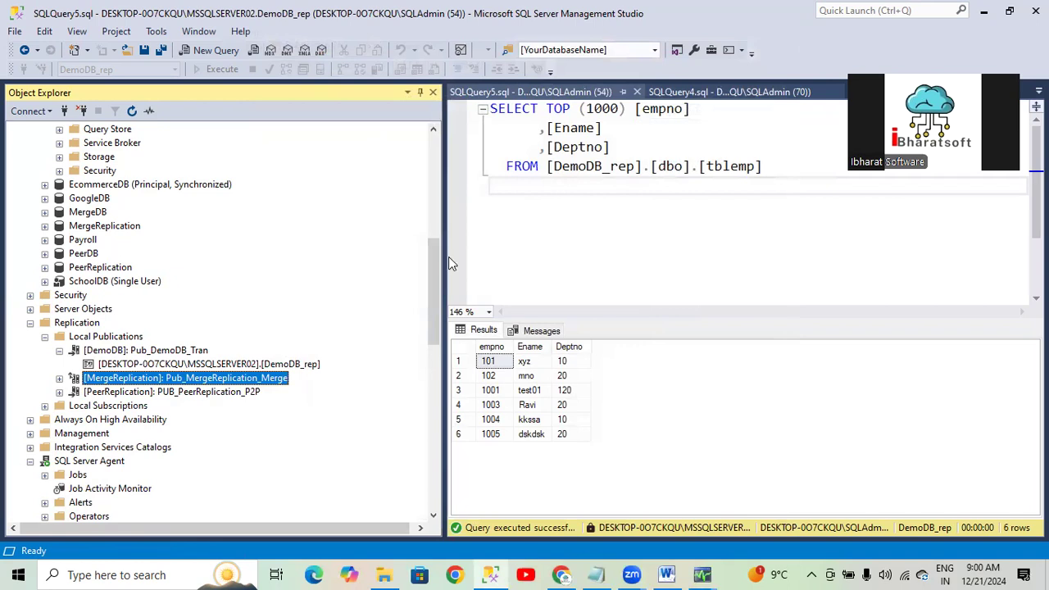
Step: Start designing a new table in the DemoDB database on MSSQLSERVER01
{"action": "left_click", "coordinate": [540, 219]}
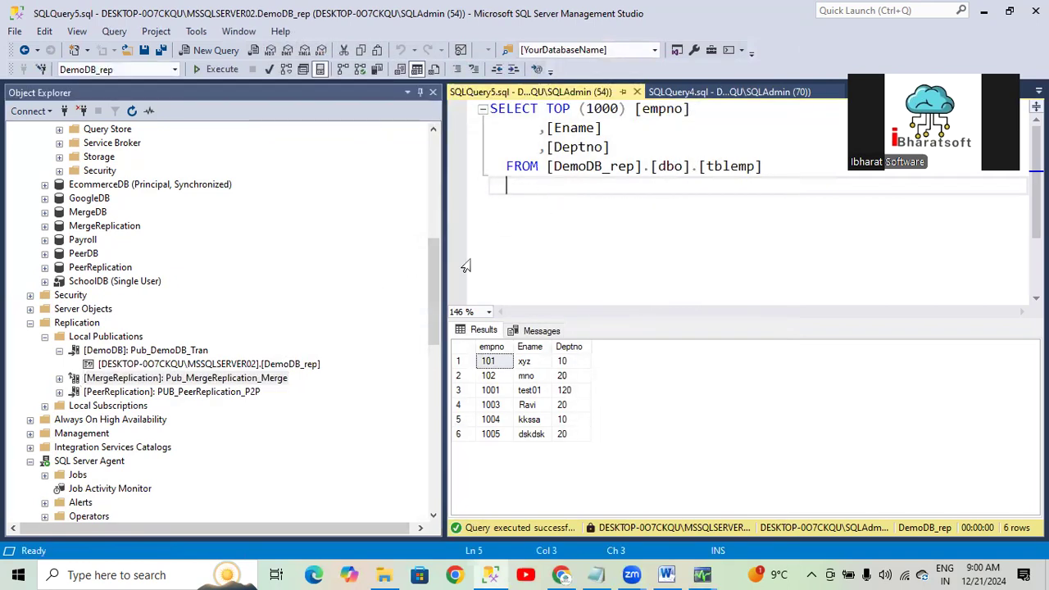
{"action": "left_click_drag", "start_coordinate": [436, 278], "coordinate": [417, 163]}
{"action": "scroll", "coordinate": [120, 353], "scroll_direction": "down", "scroll_amount": 3}
{"action": "left_click", "coordinate": [59, 212]}
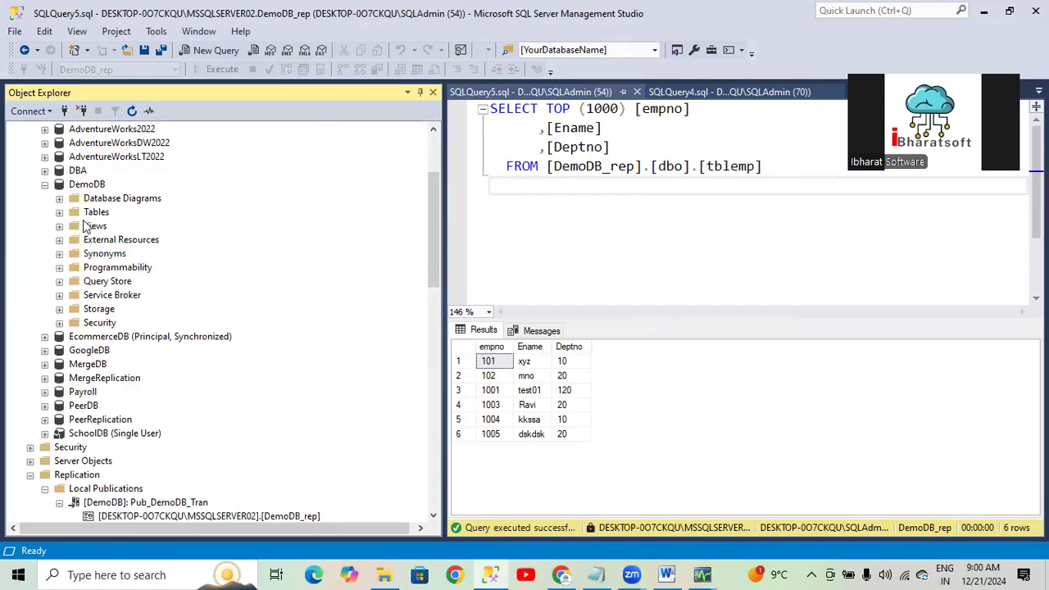
{"action": "scroll", "coordinate": [73, 231], "scroll_direction": "up", "scroll_amount": 1}
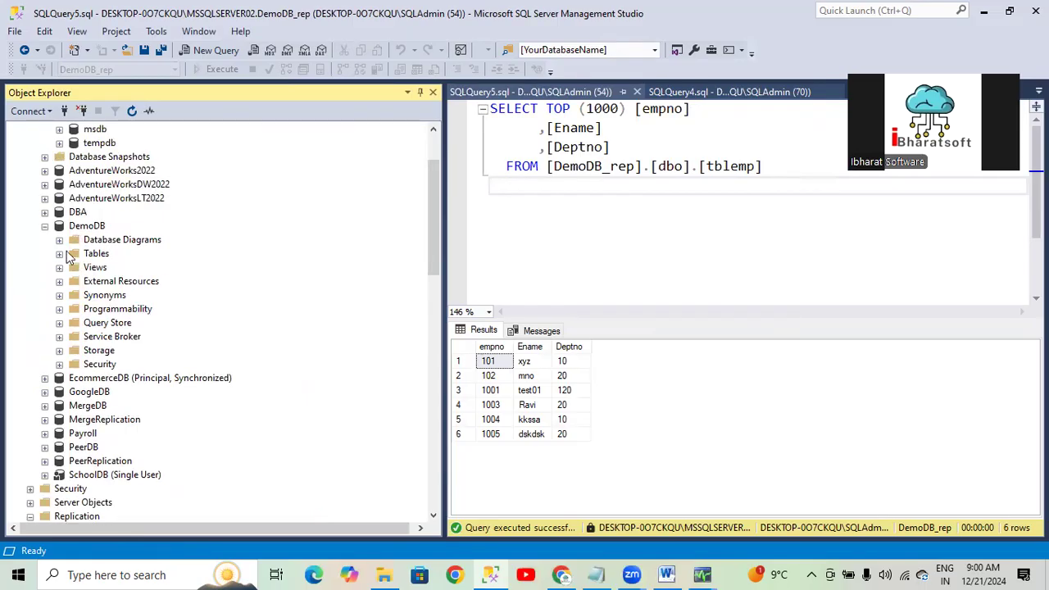
{"action": "left_click", "coordinate": [64, 254]}
{"action": "left_click", "coordinate": [100, 255]}
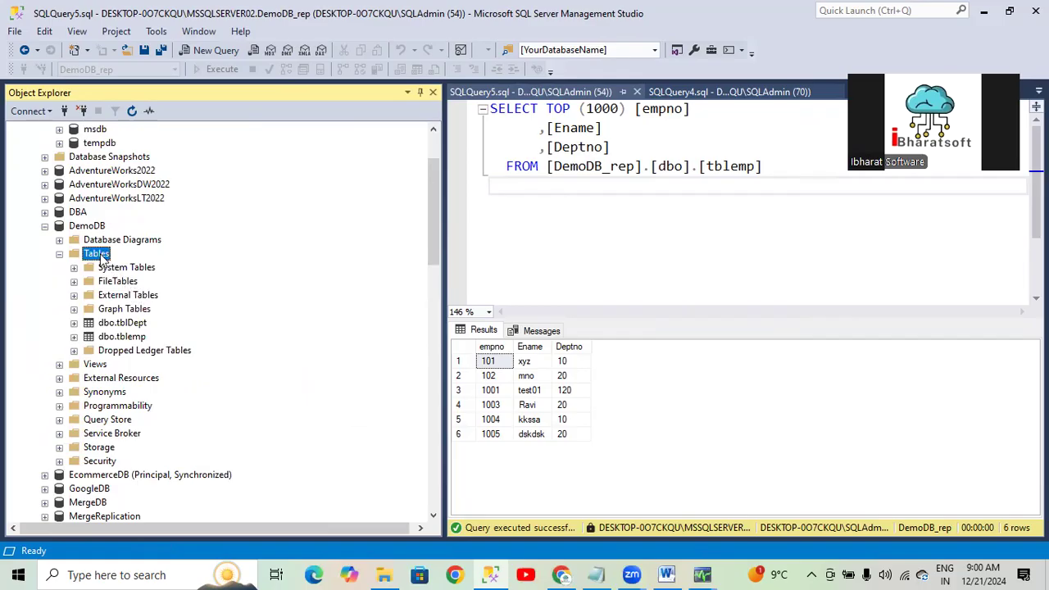
{"action": "right_click", "coordinate": [100, 256]}
{"action": "mouse_move", "coordinate": [136, 262]}
{"action": "left_click", "coordinate": [256, 265]}
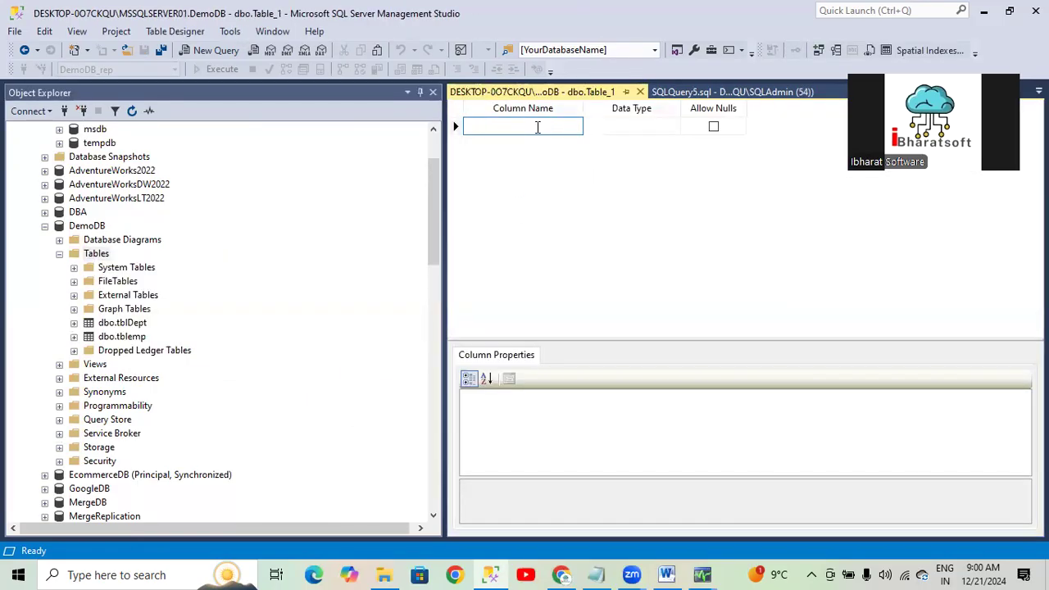
Step: Add a productid column with the int data type to the new table
{"action": "type", "text": "produ"}
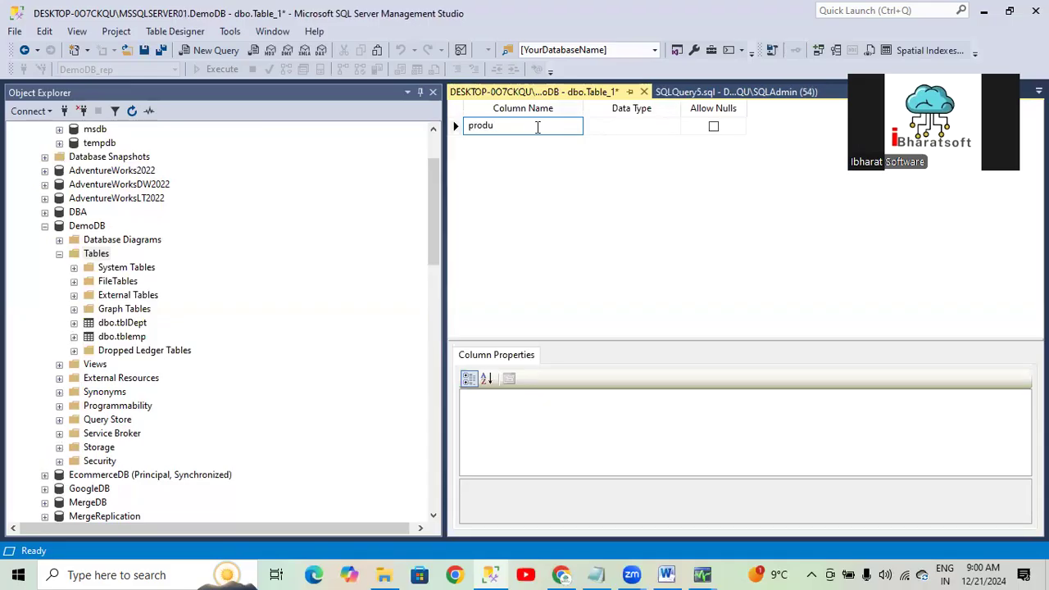
{"action": "type", "text": "ctid"}
{"action": "key", "text": "Tab"}
{"action": "type", "text": "int"}
{"action": "key", "text": "Down"}
{"action": "key", "text": "Left"}
{"action": "key", "text": "Left"}
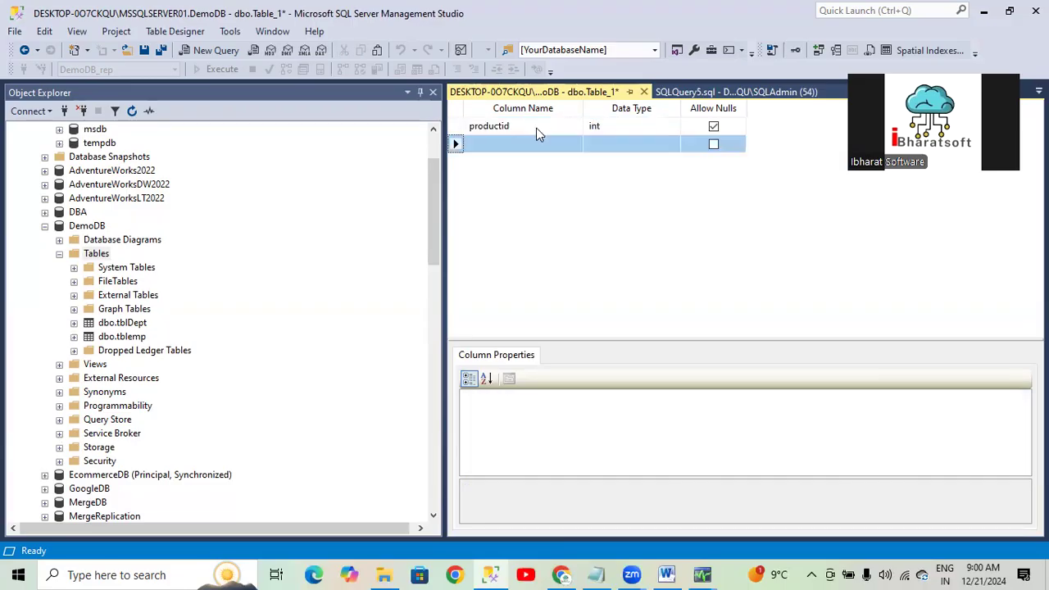
Step: Add a ProductName column with the varchar(50) data type below productid
{"action": "left_click", "coordinate": [505, 146]}
{"action": "type", "text": "P"}
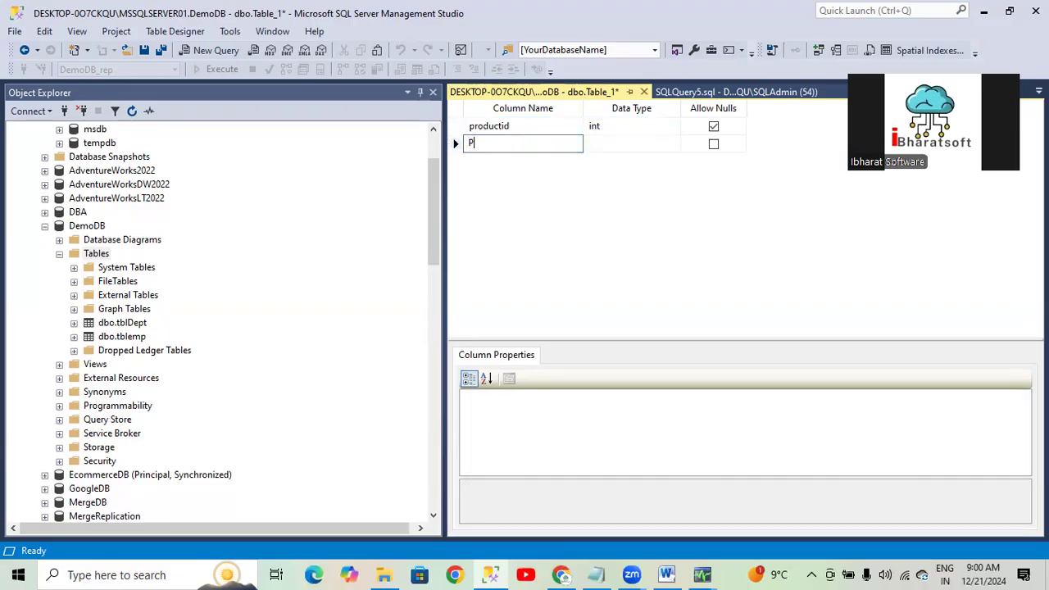
{"action": "type", "text": "roductN"}
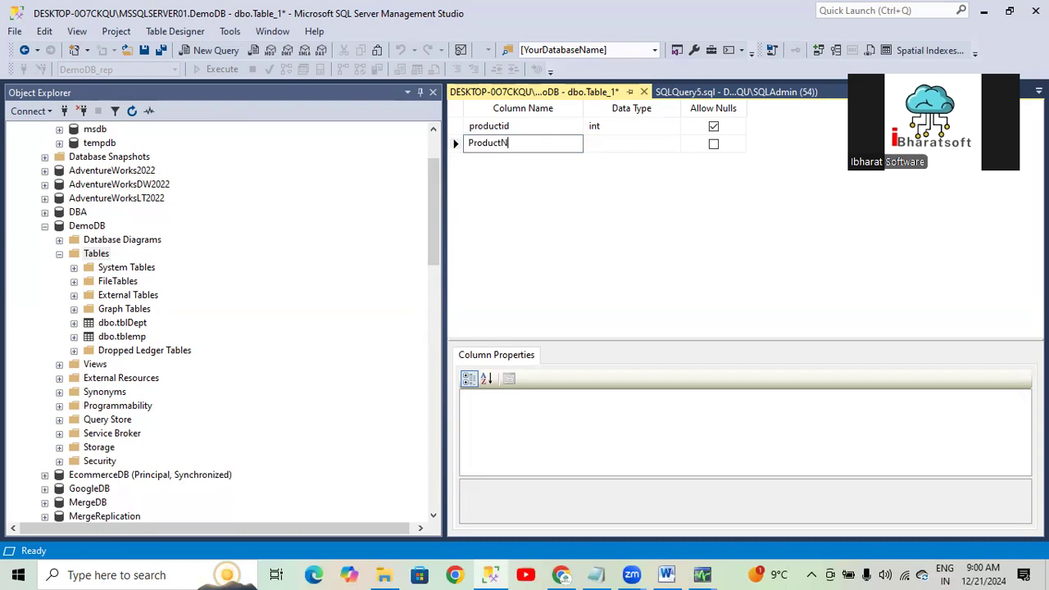
{"action": "type", "text": "ame"}
{"action": "key", "text": "Tab"}
{"action": "type", "text": "varcha"}
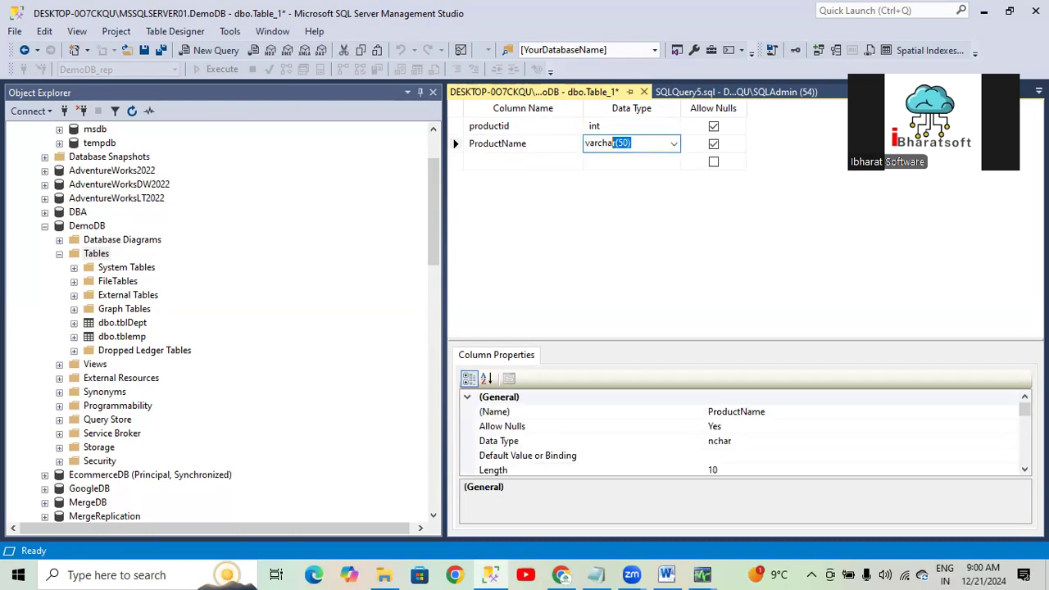
{"action": "key", "text": "Return"}
Step: Set productid as the primary key, then close the design and save the table as tblProduct
{"action": "right_click", "coordinate": [455, 124]}
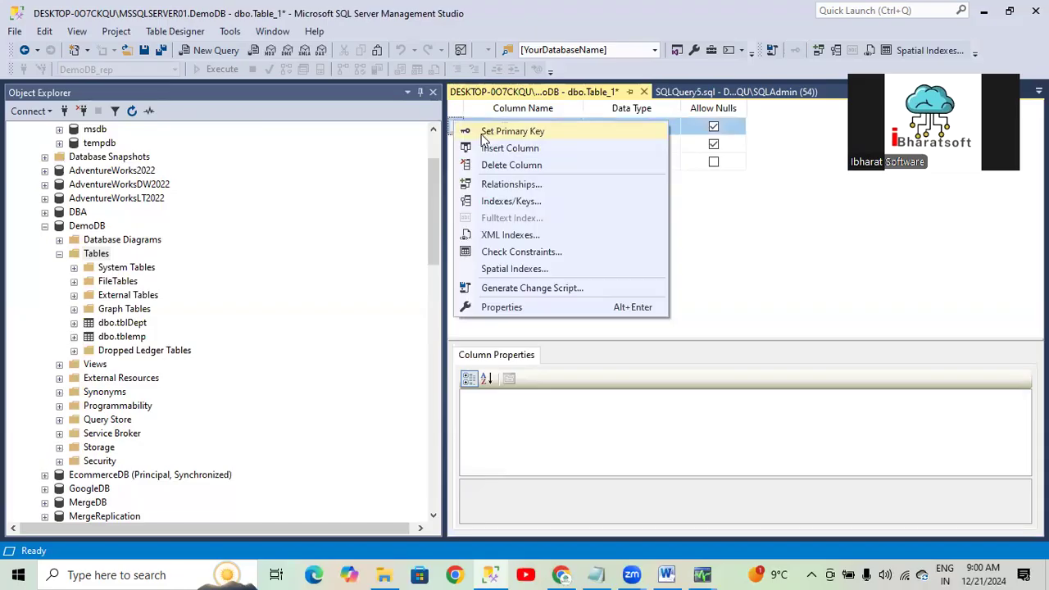
{"action": "left_click", "coordinate": [544, 131]}
{"action": "left_click", "coordinate": [644, 92]}
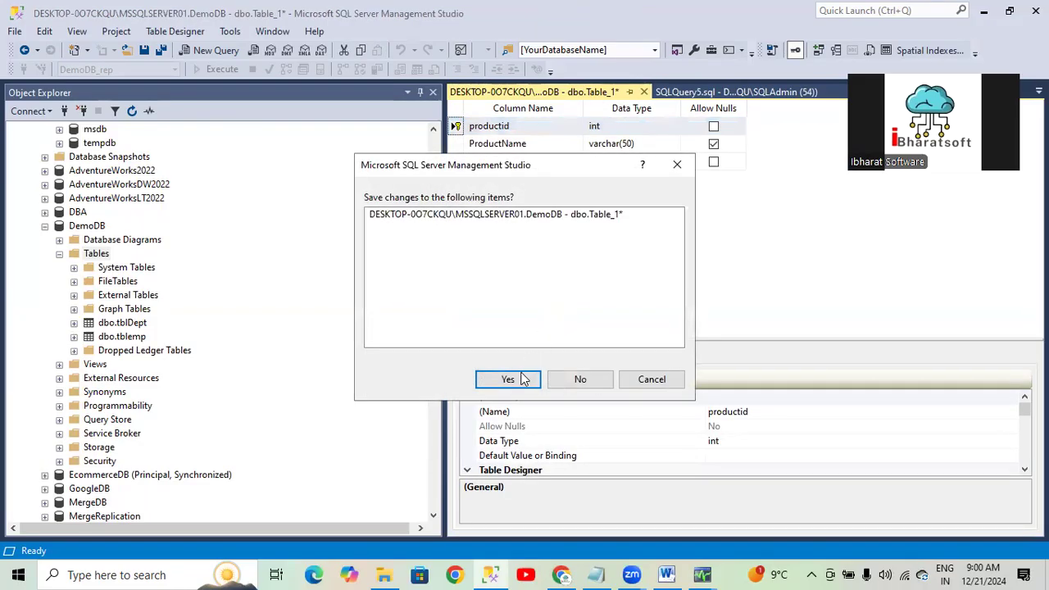
{"action": "left_click", "coordinate": [524, 376]}
{"action": "type", "text": "tb;"}
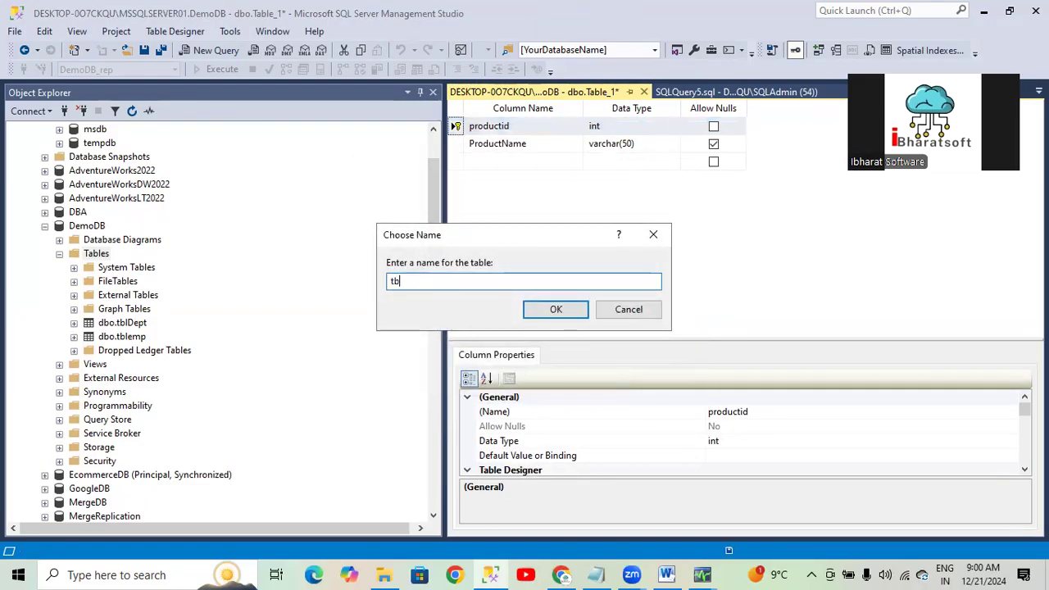
{"action": "key", "text": "BackSpace"}
{"action": "key", "text": "BackSpace"}
{"action": "type", "text": "blPro"}
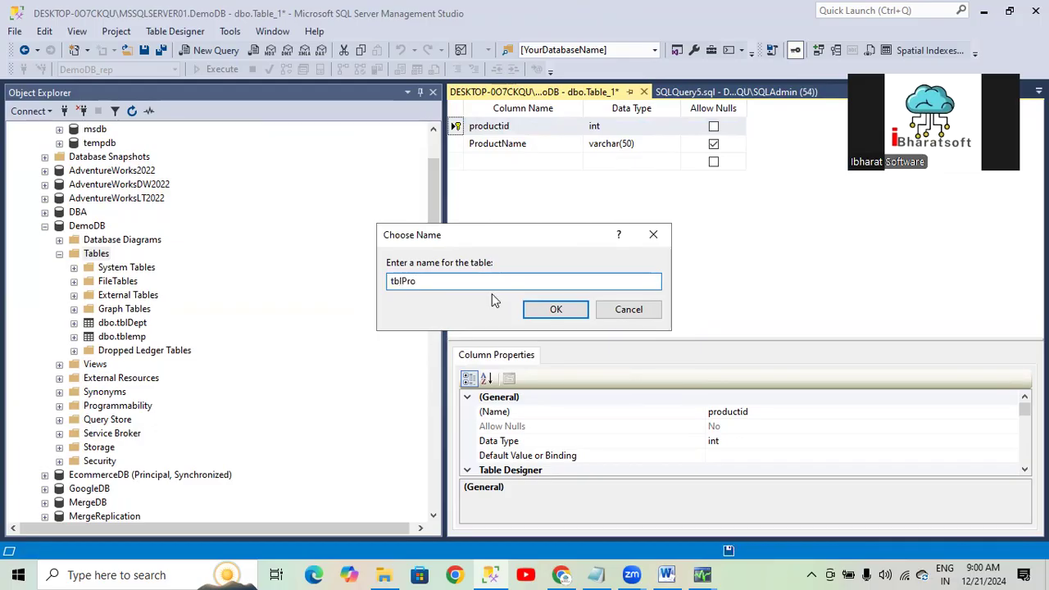
{"action": "type", "text": "duct"}
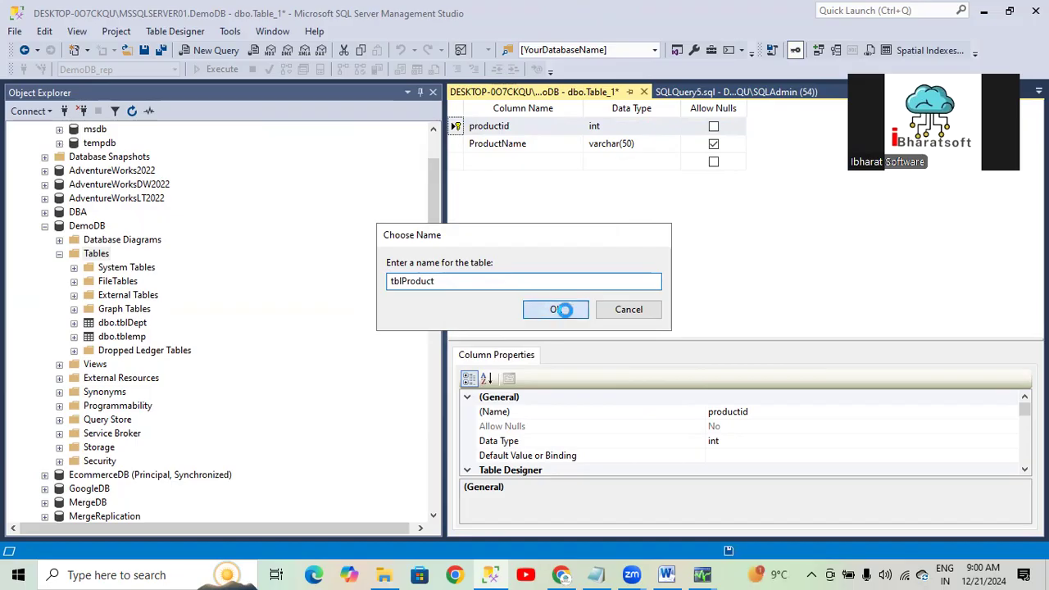
{"action": "left_click", "coordinate": [559, 309]}
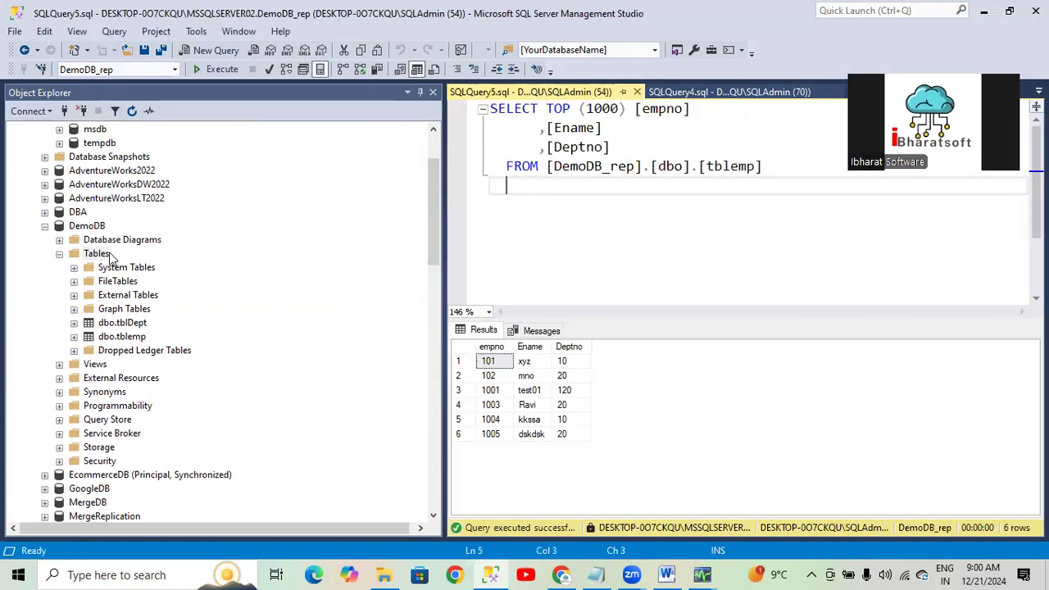
Step: Start designing another table in DemoDB with a CatID column of the int data type
{"action": "right_click", "coordinate": [112, 255]}
{"action": "mouse_move", "coordinate": [139, 266]}
{"action": "left_click", "coordinate": [276, 262]}
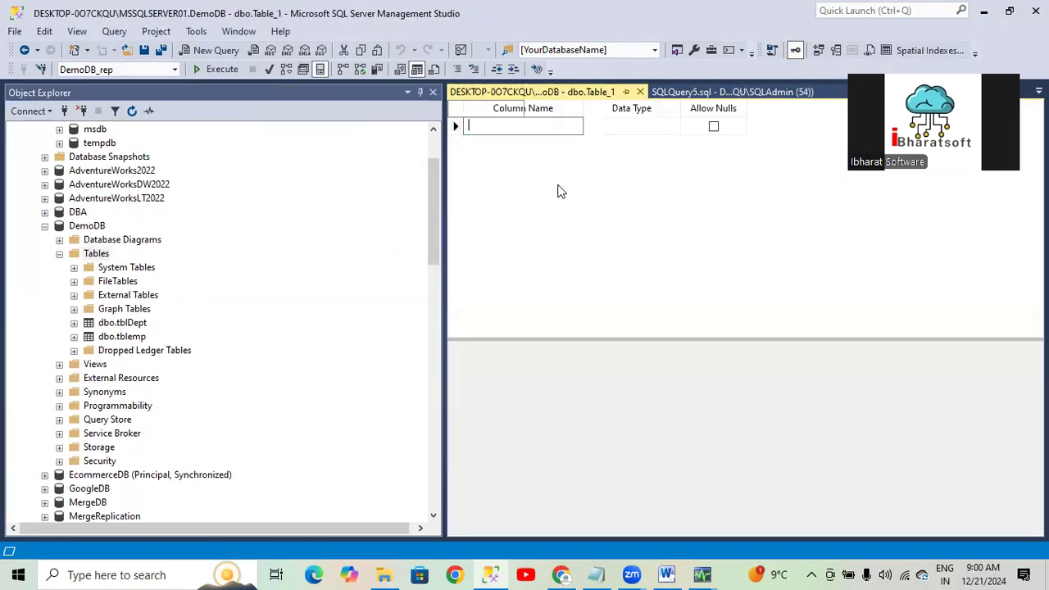
{"action": "type", "text": "CatID"}
{"action": "key", "text": "Tab"}
{"action": "type", "text": "int"}
{"action": "key", "text": "Return"}
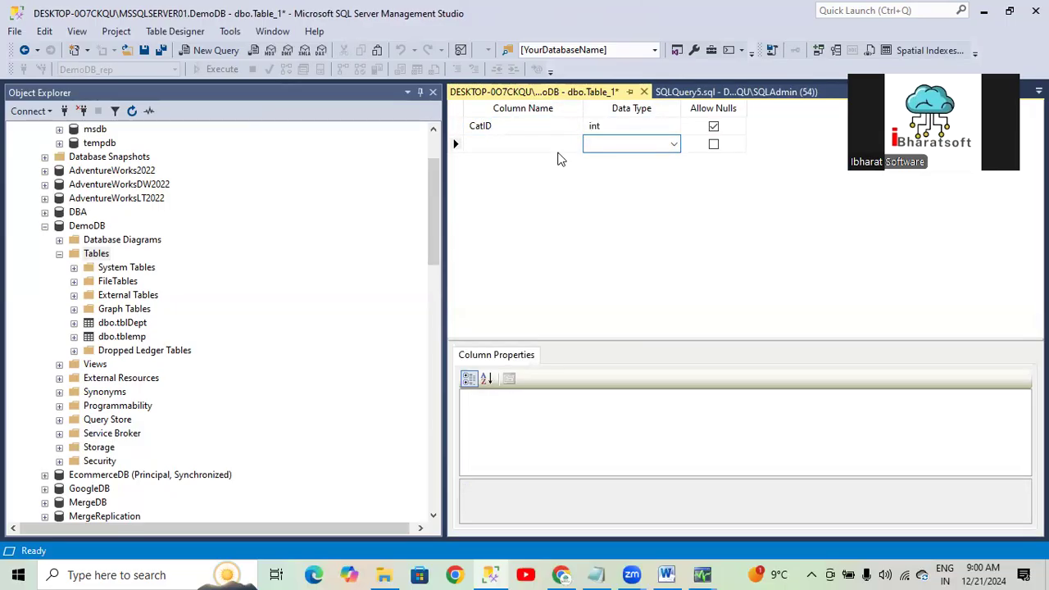
Step: Add a Category column with the nchar(10) data type below CatID
{"action": "left_click", "coordinate": [559, 143]}
{"action": "type", "text": "Category"}
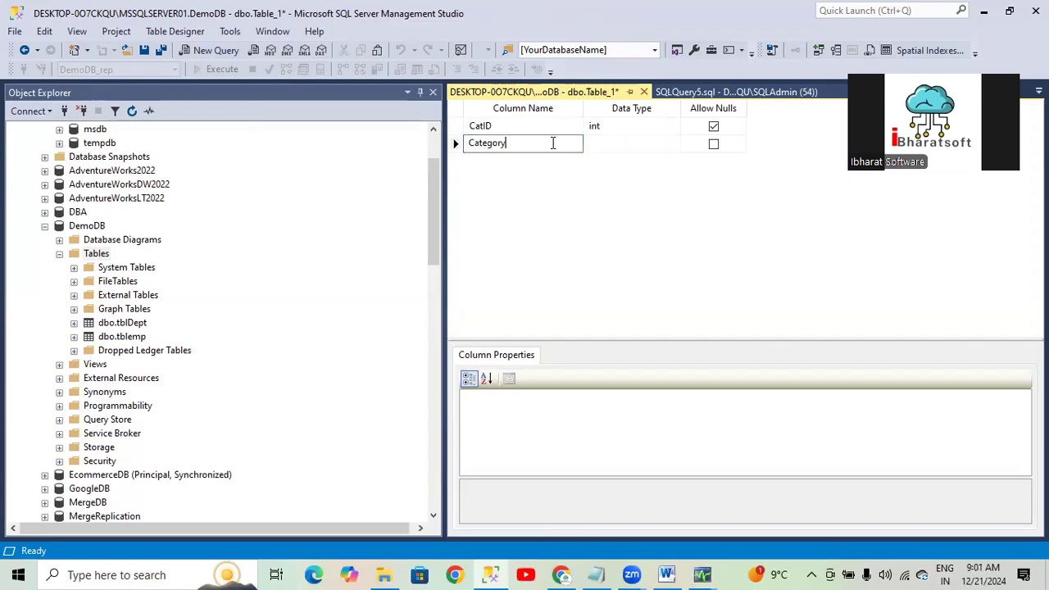
{"action": "key", "text": "Tab"}
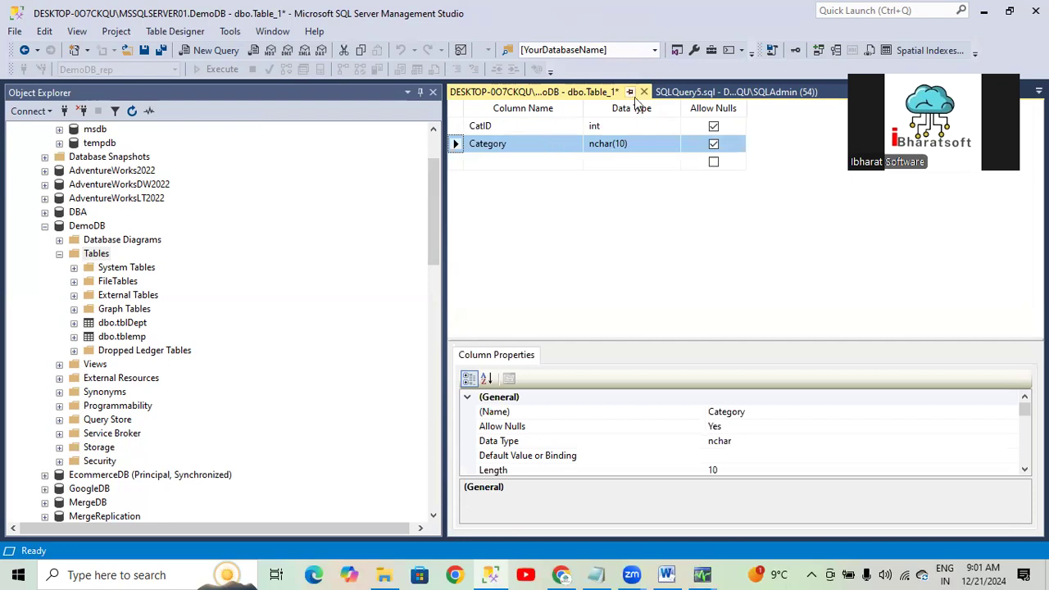
{"action": "left_click", "coordinate": [643, 92]}
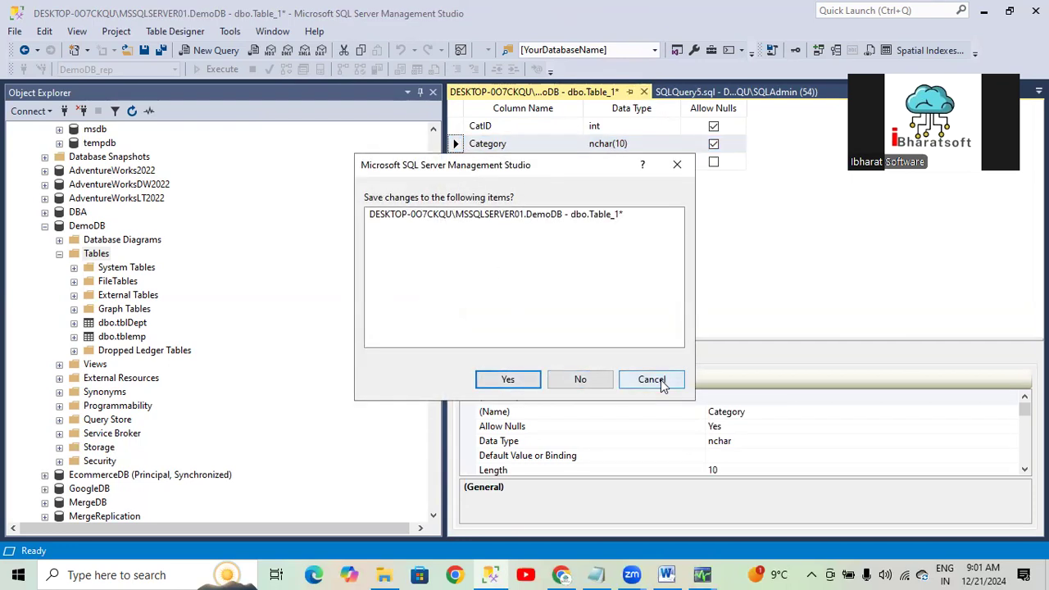
{"action": "left_click", "coordinate": [651, 379]}
Step: Set CatID as the primary key, then close the design and save the table as tblCategory
{"action": "right_click", "coordinate": [457, 127]}
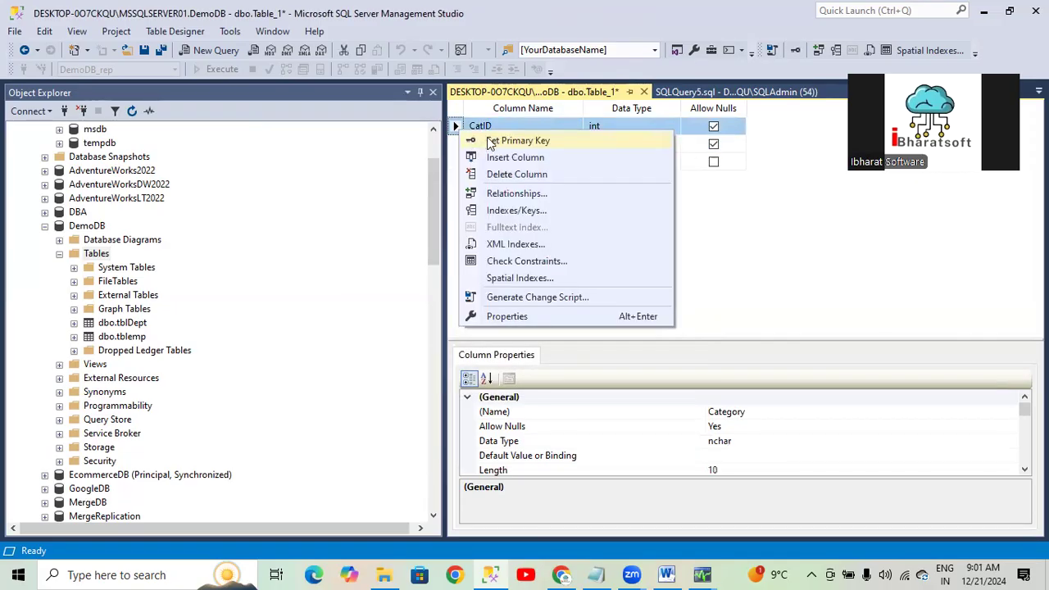
{"action": "left_click", "coordinate": [490, 141]}
{"action": "left_click", "coordinate": [643, 92]}
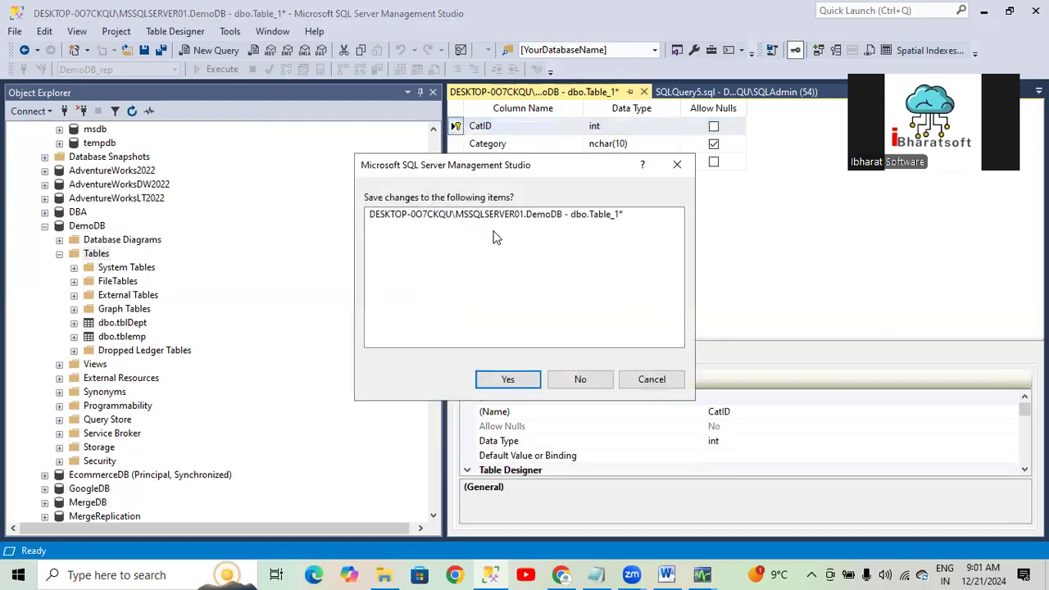
{"action": "left_click", "coordinate": [508, 377]}
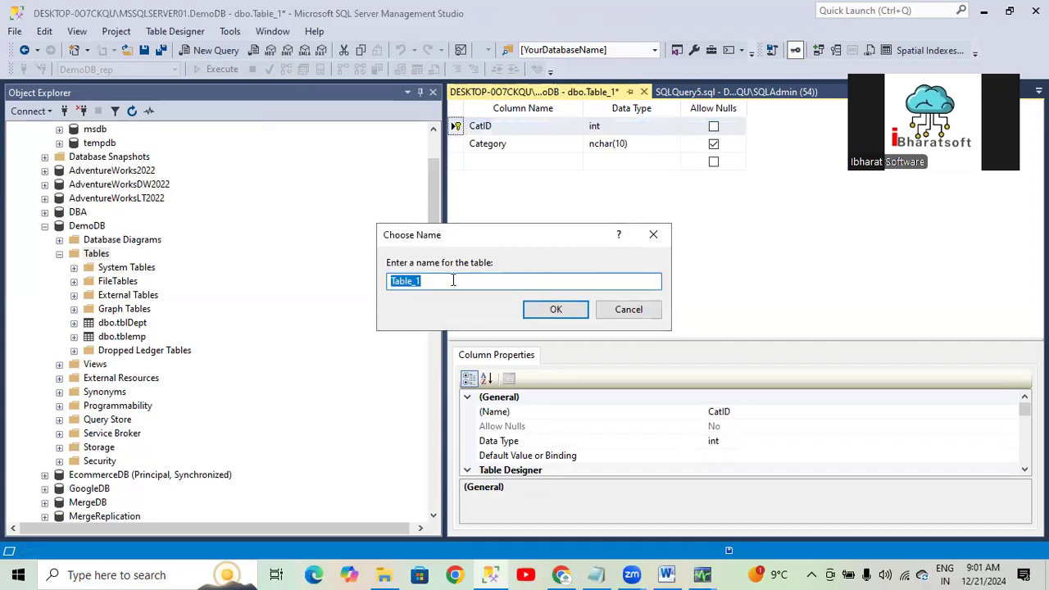
{"action": "type", "text": "tblCategory"}
{"action": "key", "text": "Return"}
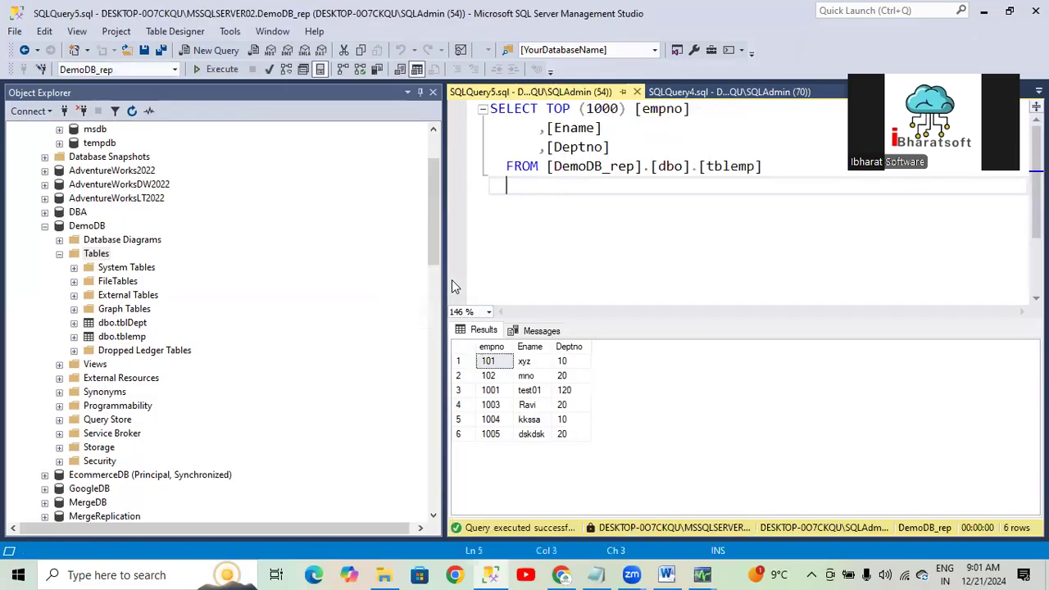
Step: Refresh DemoDB's table list, then open the design of tblProduct and close it without changes
{"action": "left_click", "coordinate": [102, 256]}
{"action": "left_click", "coordinate": [132, 110]}
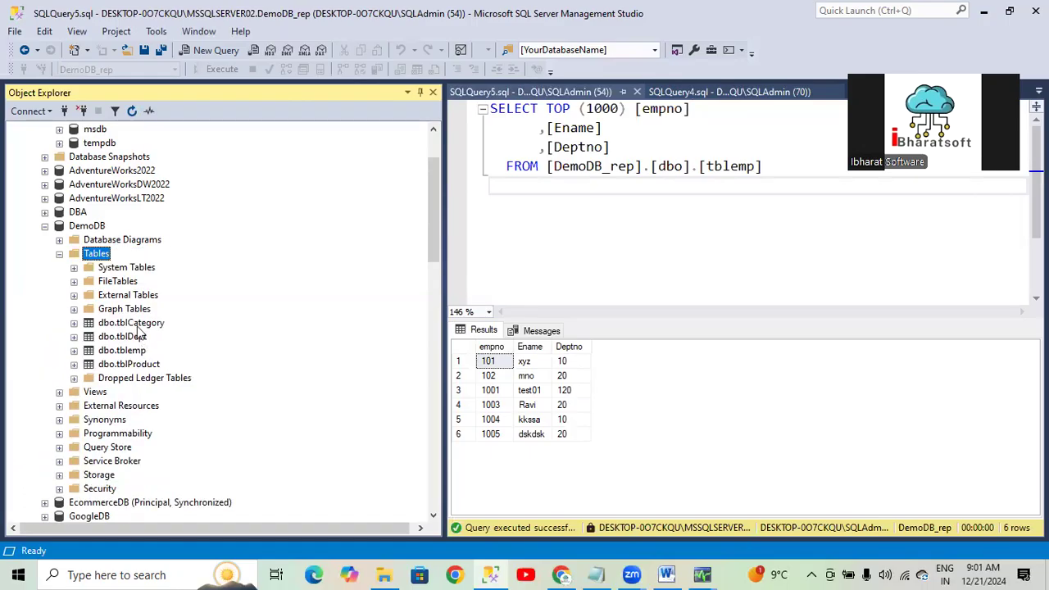
{"action": "right_click", "coordinate": [124, 339]}
{"action": "left_click", "coordinate": [393, 308]}
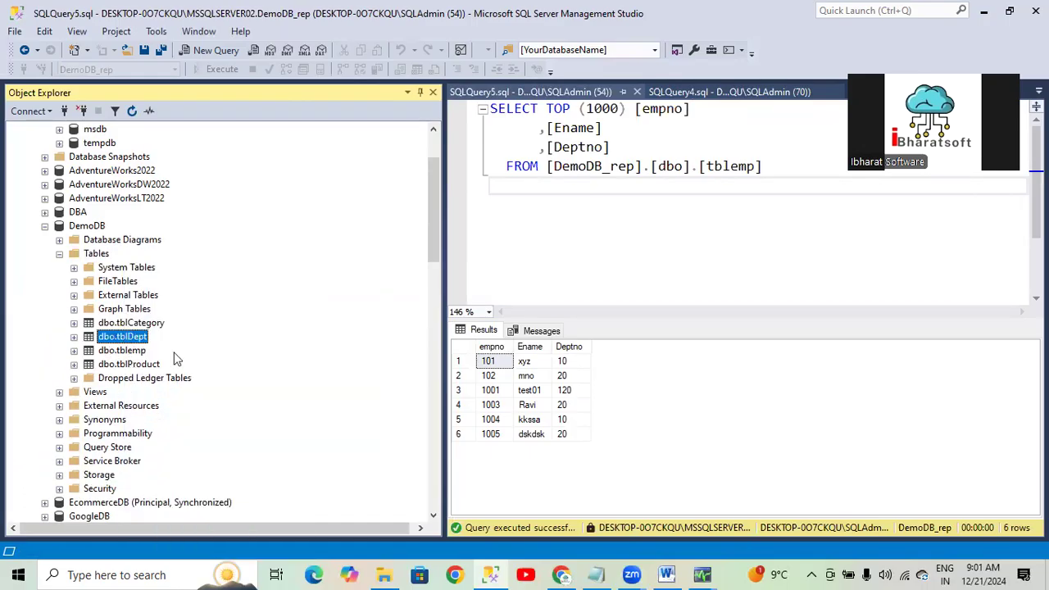
{"action": "left_click", "coordinate": [131, 365]}
{"action": "right_click", "coordinate": [135, 370]}
{"action": "left_click", "coordinate": [162, 238]}
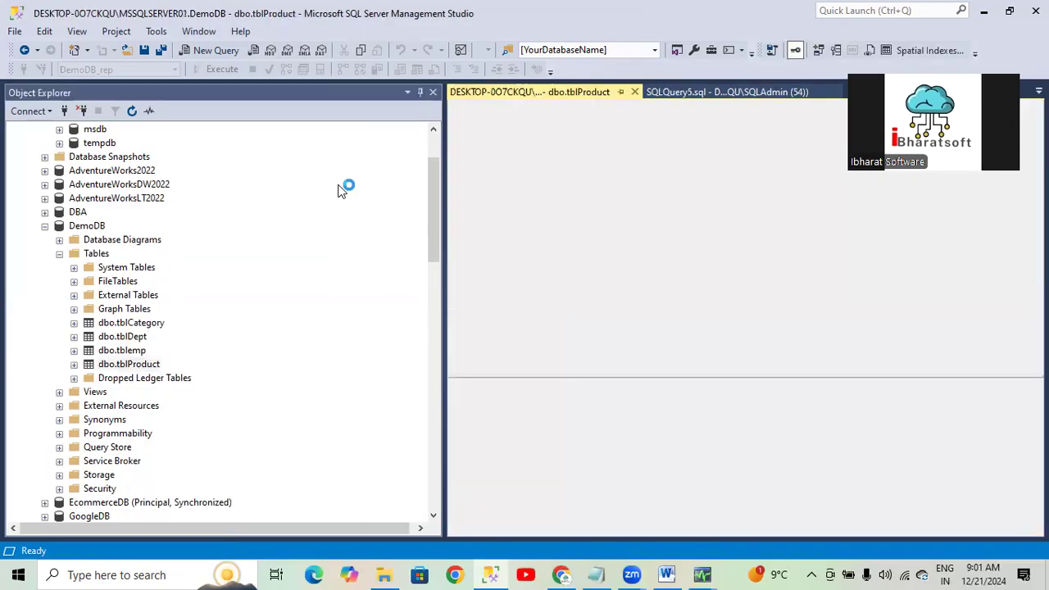
{"action": "left_click", "coordinate": [635, 93]}
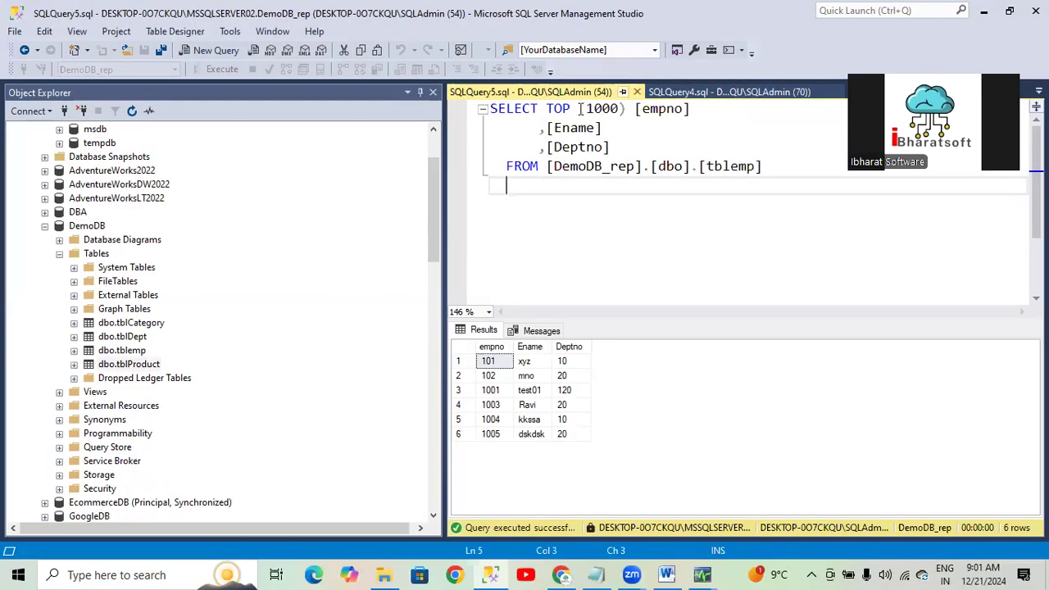
Step: Review the tables in the DemoDB database, including tblDept and tblemp
{"action": "left_click", "coordinate": [59, 254]}
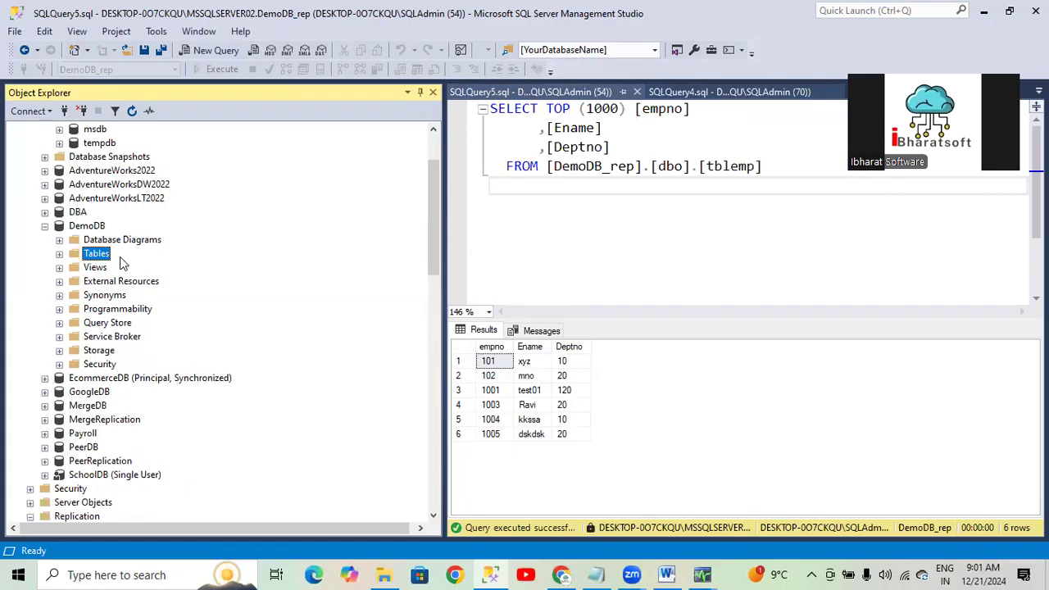
{"action": "scroll", "coordinate": [101, 351], "scroll_direction": "up", "scroll_amount": 2}
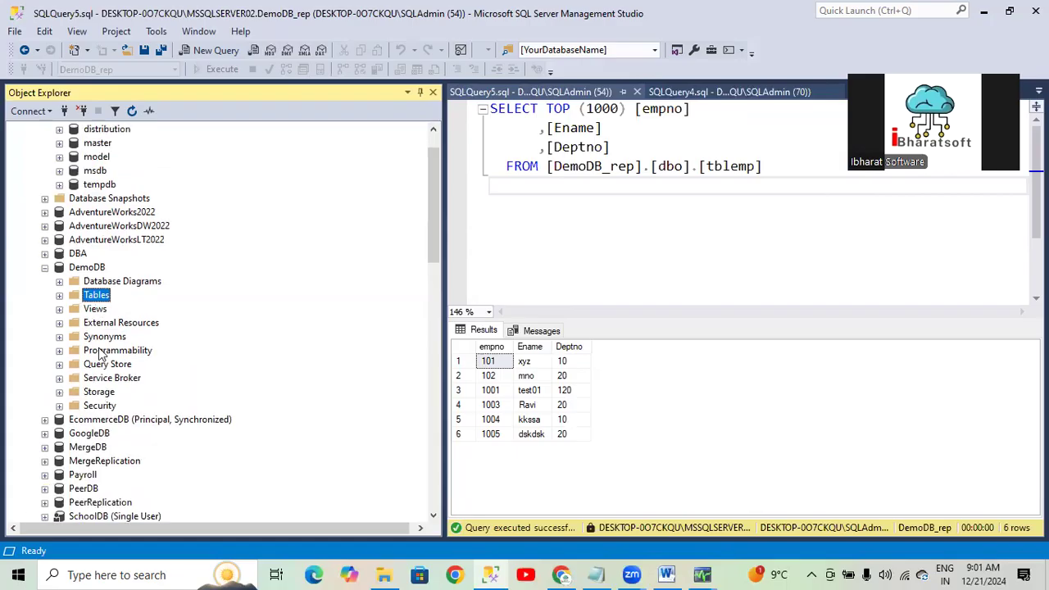
{"action": "scroll", "coordinate": [66, 403], "scroll_direction": "down", "scroll_amount": 1}
{"action": "left_click", "coordinate": [58, 300]}
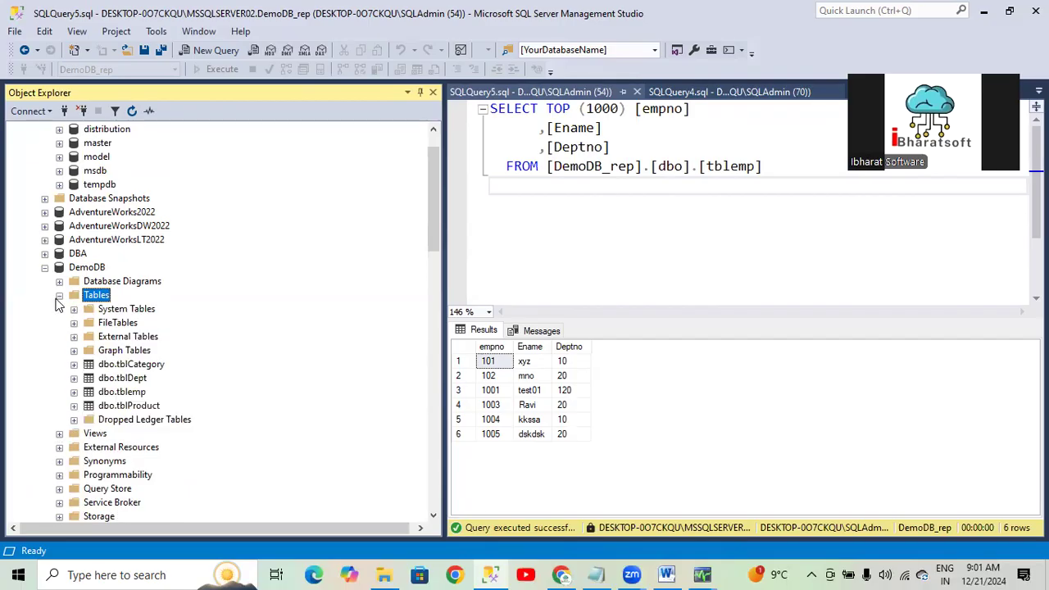
{"action": "left_click", "coordinate": [129, 378]}
{"action": "left_click", "coordinate": [127, 393]}
Step: Start a new local publication and choose DemoDB as the publication database
{"action": "scroll", "coordinate": [127, 396], "scroll_direction": "down", "scroll_amount": 9}
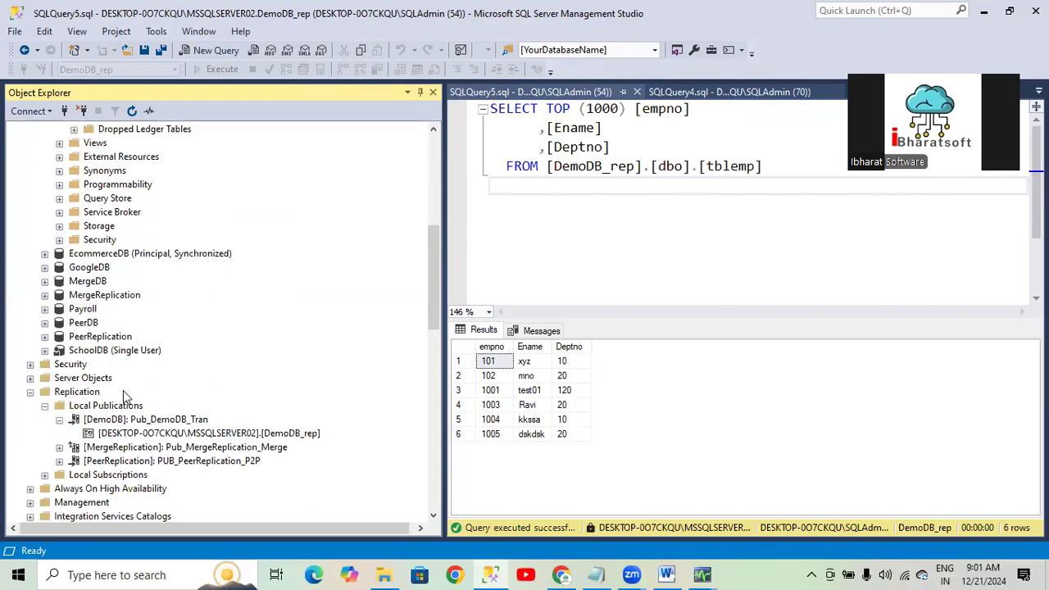
{"action": "right_click", "coordinate": [122, 325]}
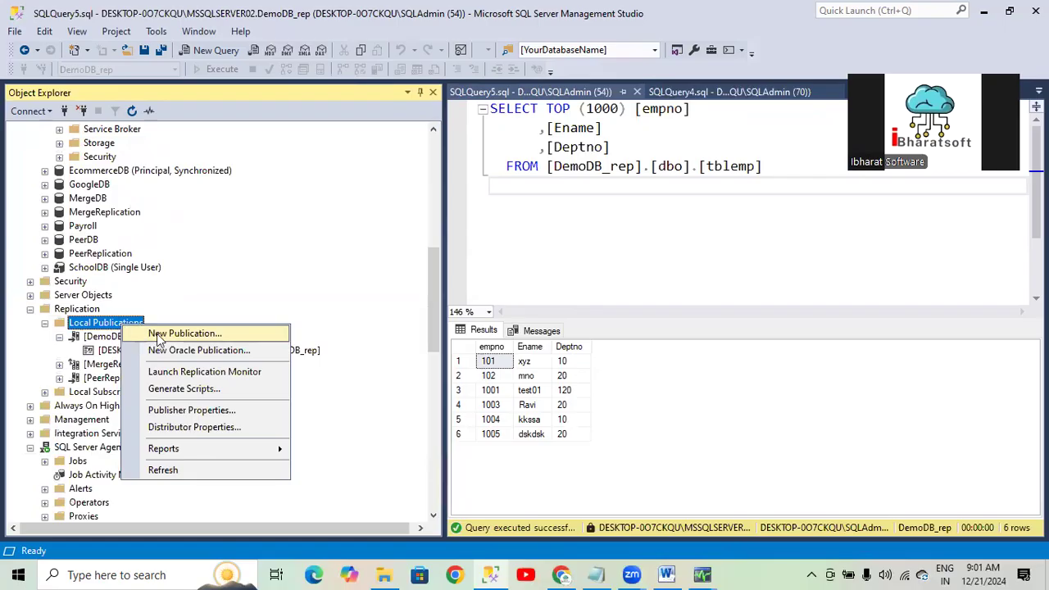
{"action": "left_click", "coordinate": [156, 334]}
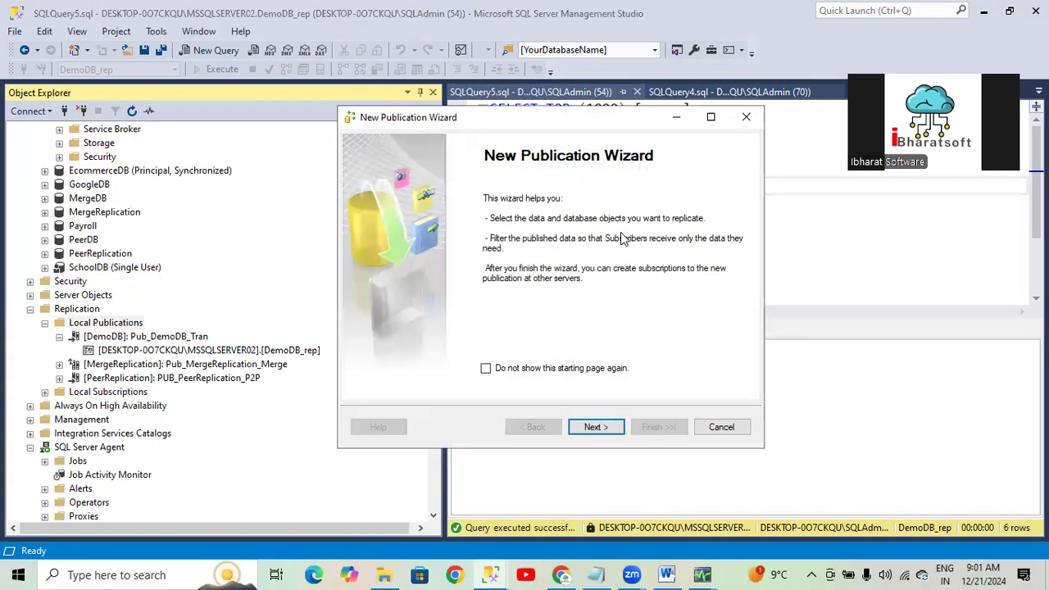
{"action": "left_click", "coordinate": [595, 426]}
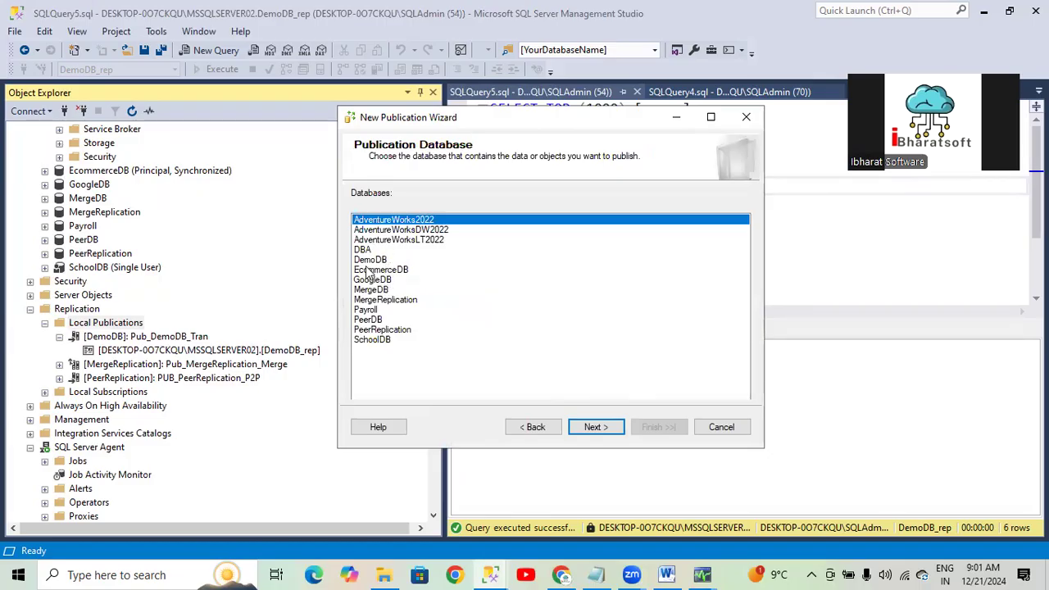
{"action": "left_click", "coordinate": [367, 261]}
{"action": "left_click", "coordinate": [604, 427]}
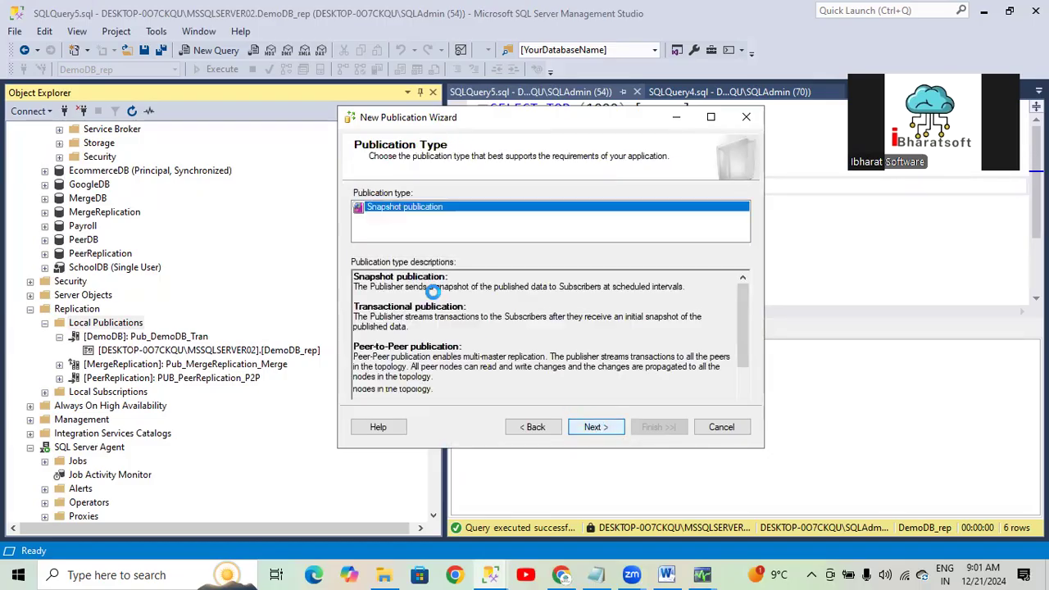
Step: Choose Transactional publication as the type and expand the tables available to publish as articles
{"action": "left_click", "coordinate": [401, 218]}
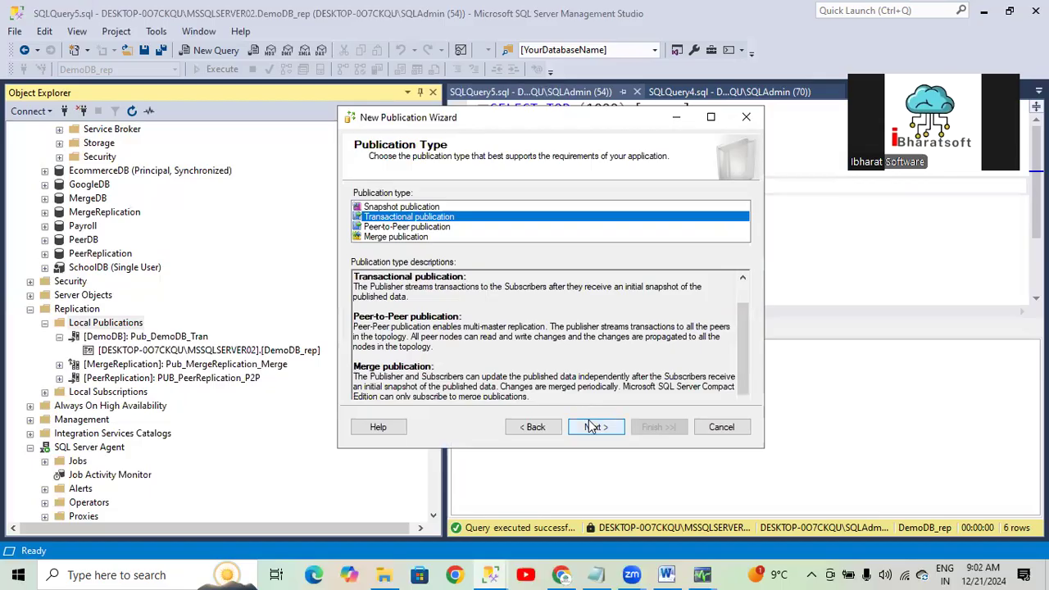
{"action": "left_click", "coordinate": [592, 427]}
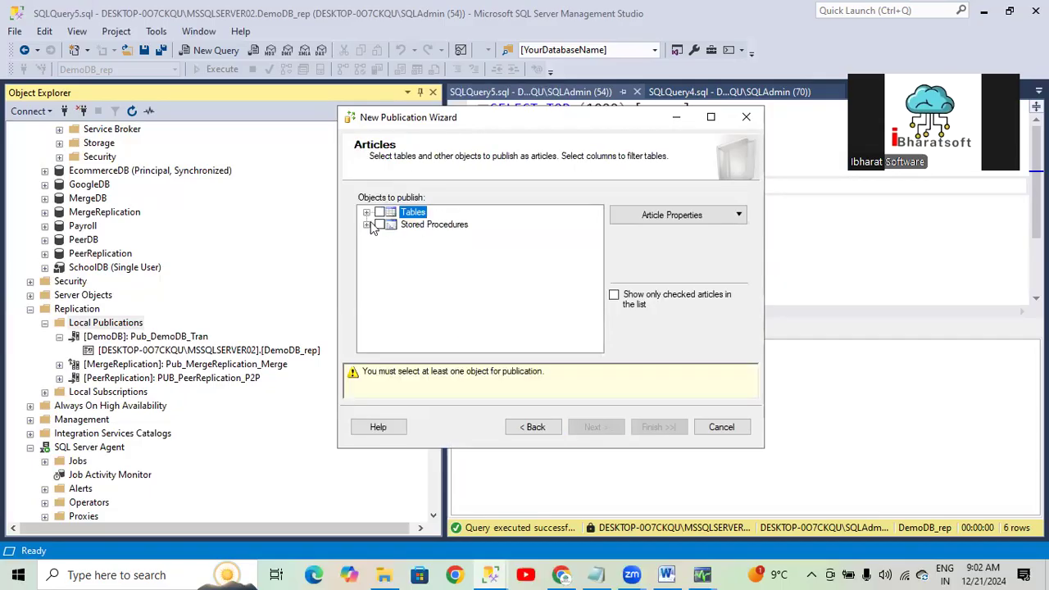
{"action": "left_click", "coordinate": [366, 212]}
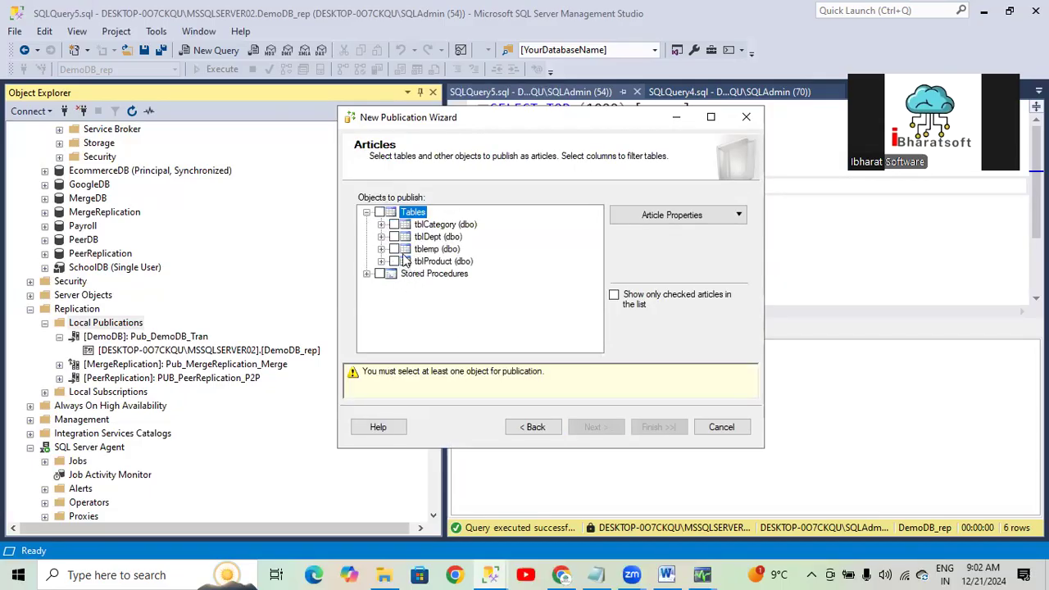
Step: Select tblCategory and tblProduct as the publication's articles and continue without row filters
{"action": "left_click", "coordinate": [394, 224]}
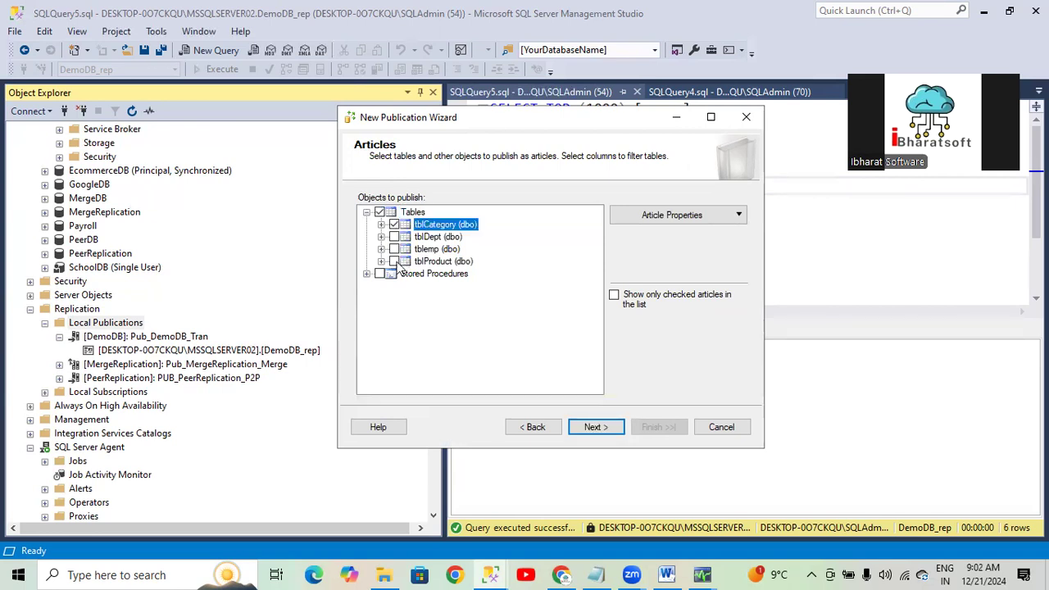
{"action": "left_click", "coordinate": [394, 262]}
{"action": "left_click", "coordinate": [595, 427]}
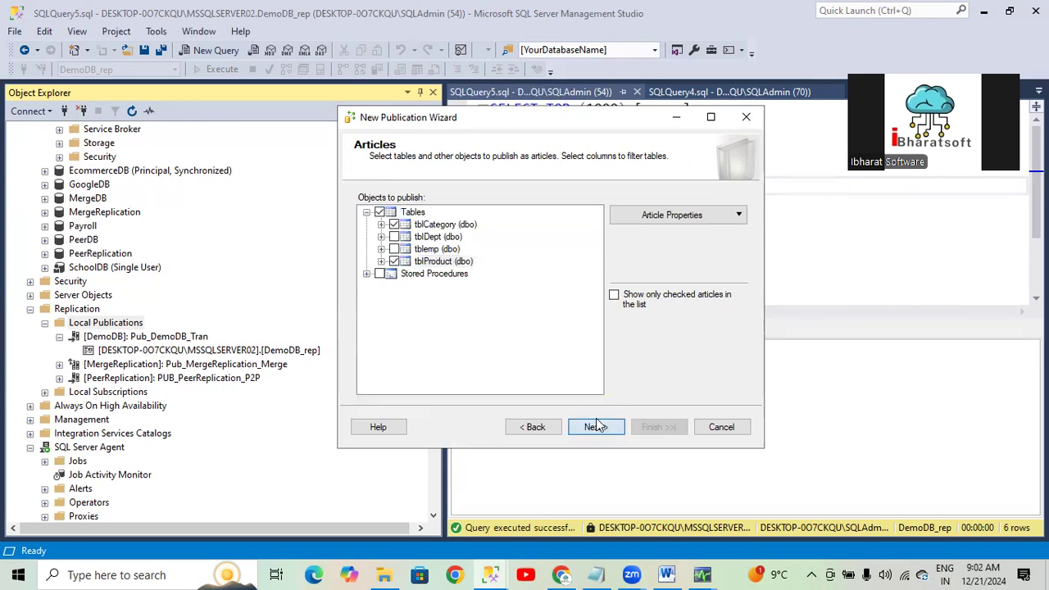
{"action": "left_click", "coordinate": [595, 427]}
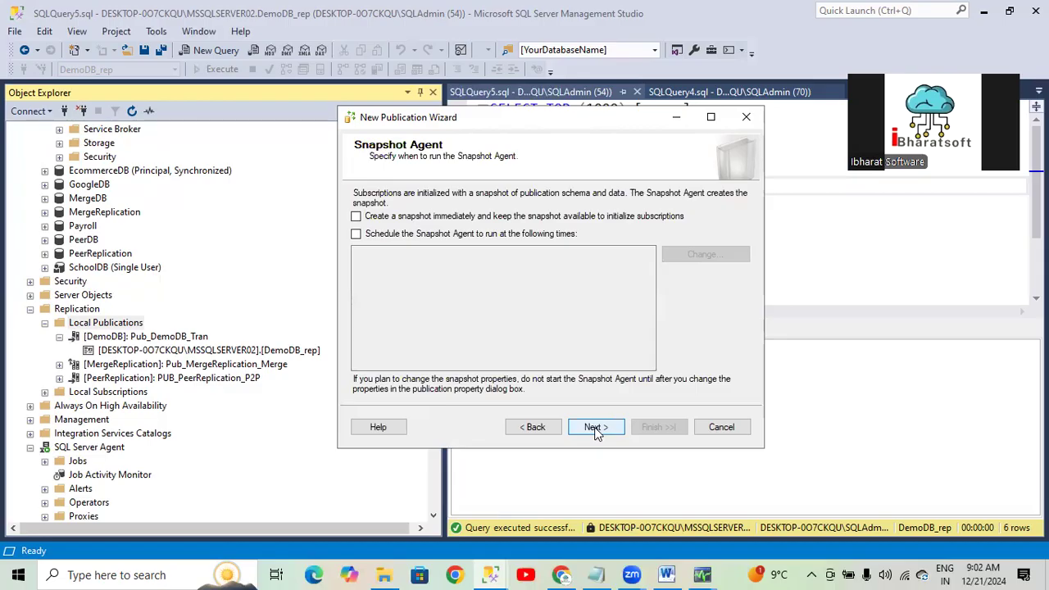
Step: Have the snapshot created immediately and run the Snapshot Agent under the SQL Server Agent service account
{"action": "left_click", "coordinate": [434, 216]}
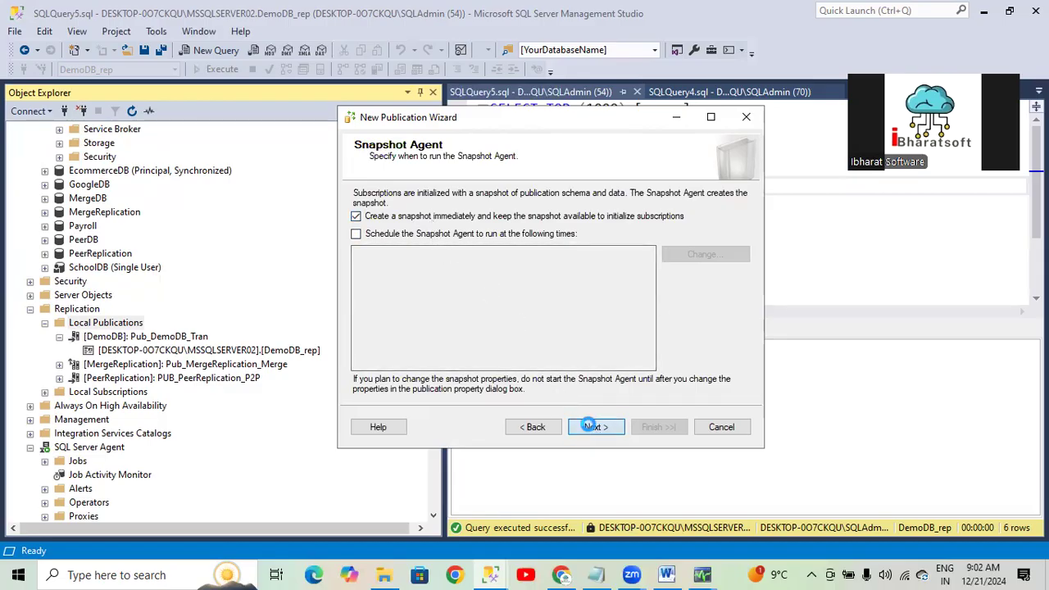
{"action": "left_click", "coordinate": [594, 426]}
{"action": "left_click", "coordinate": [655, 205]}
{"action": "left_click", "coordinate": [407, 256]}
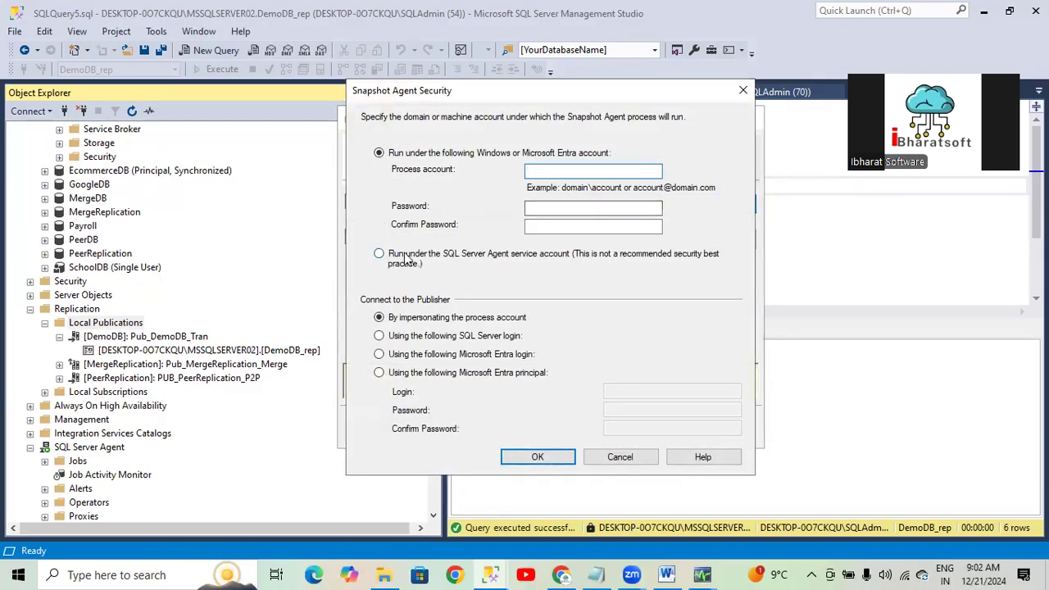
{"action": "left_click", "coordinate": [537, 457]}
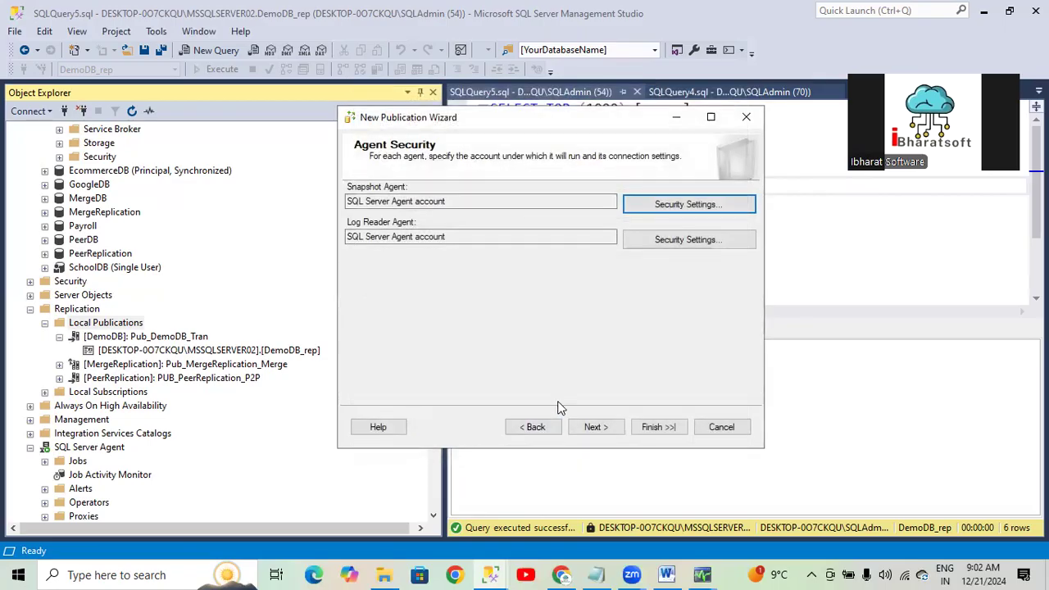
{"action": "left_click", "coordinate": [593, 427]}
{"action": "left_click", "coordinate": [593, 427]}
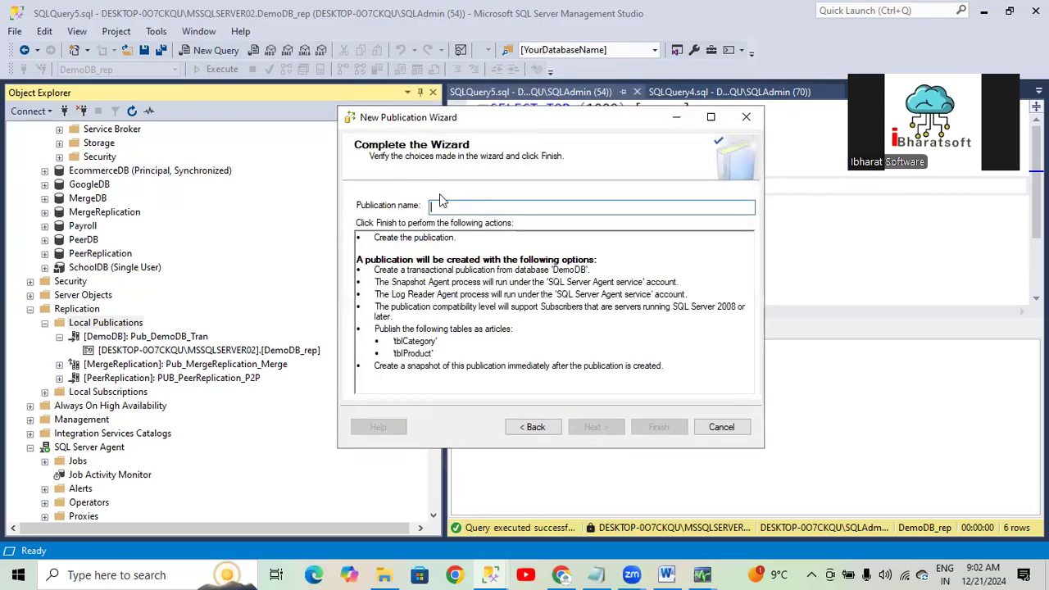
Step: Name the publication Pub_DemoDB_Product_Category_Tran, create it and close the wizard
{"action": "left_click", "coordinate": [440, 205]}
{"action": "type", "text": "Pub_"}
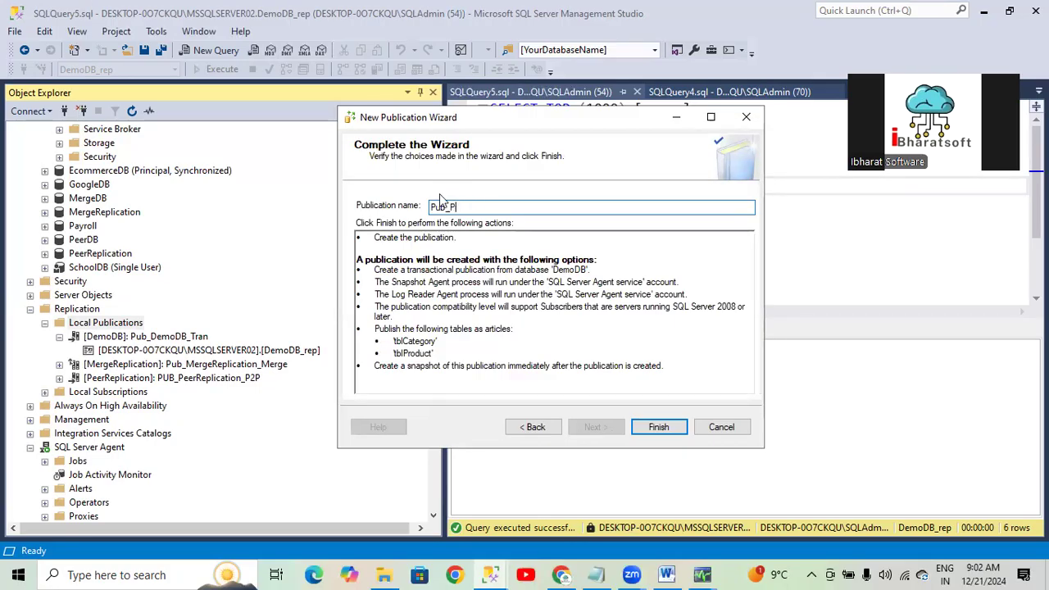
{"action": "type", "text": "DemoD"}
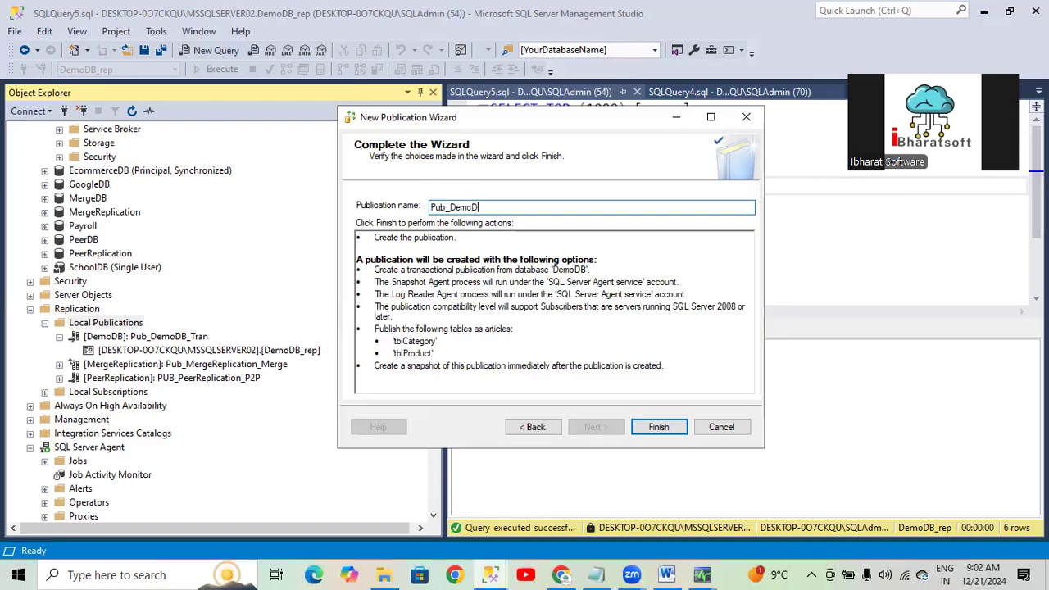
{"action": "type", "text": "B_Product_Category_"}
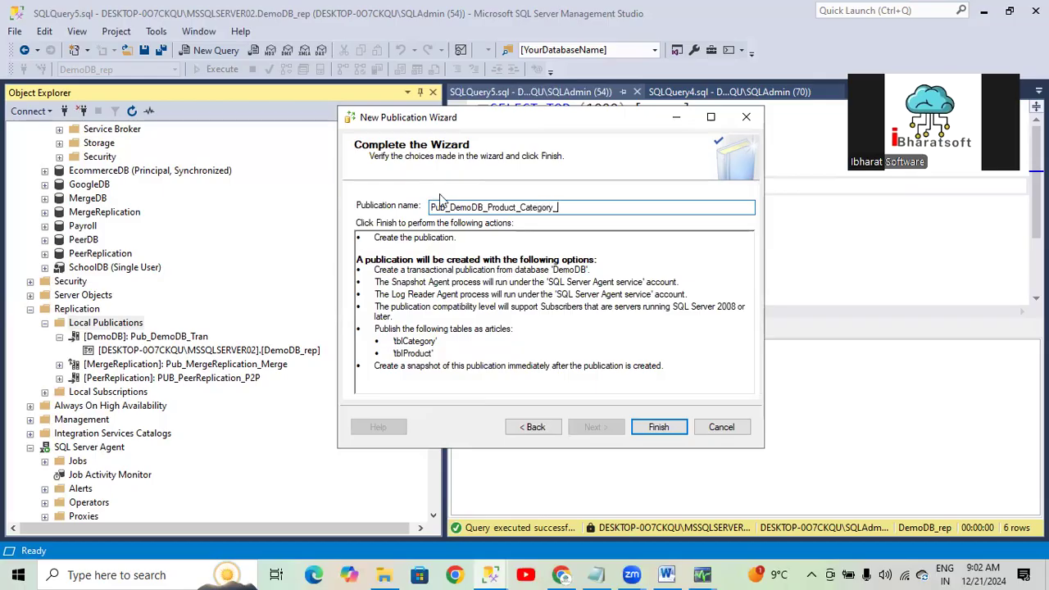
{"action": "type", "text": "Tran"}
{"action": "left_click", "coordinate": [648, 426]}
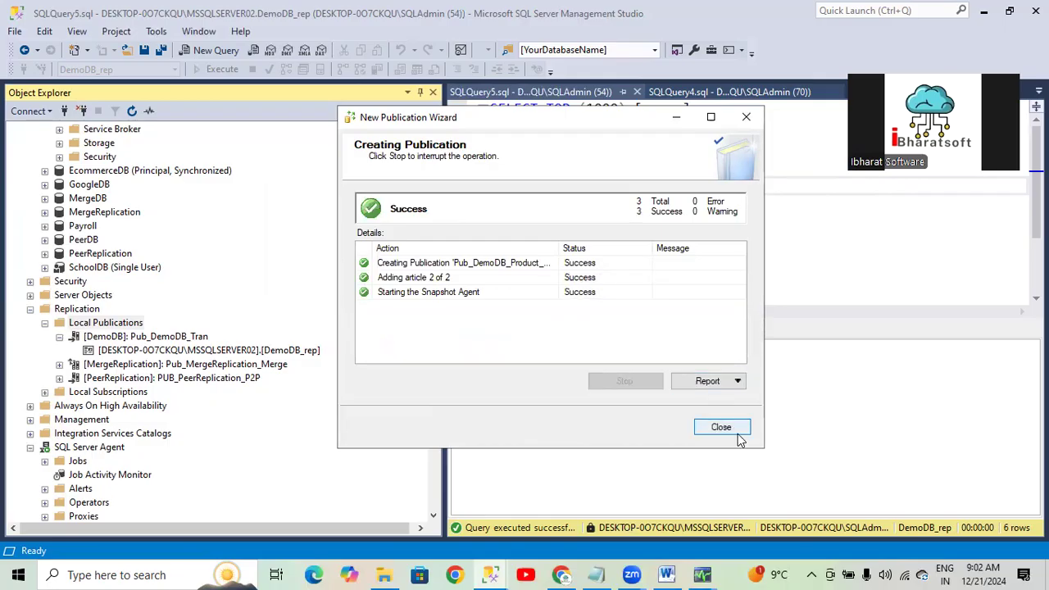
{"action": "left_click", "coordinate": [720, 427]}
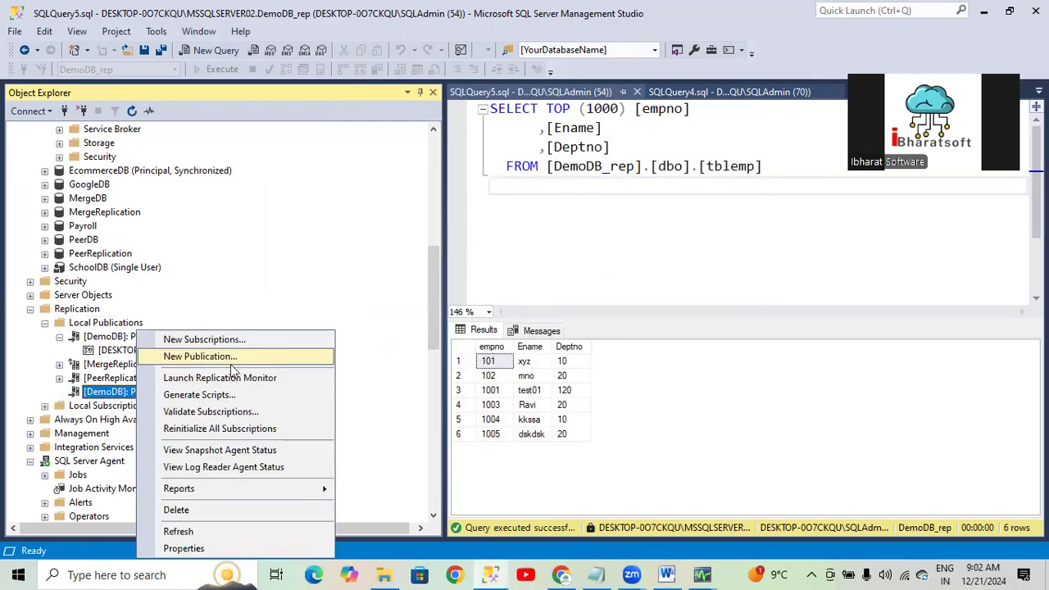
Step: Start a new subscription for Pub_DemoDB_Product_Category_Tran and accept the default Distribution Agent location
{"action": "left_click", "coordinate": [195, 339]}
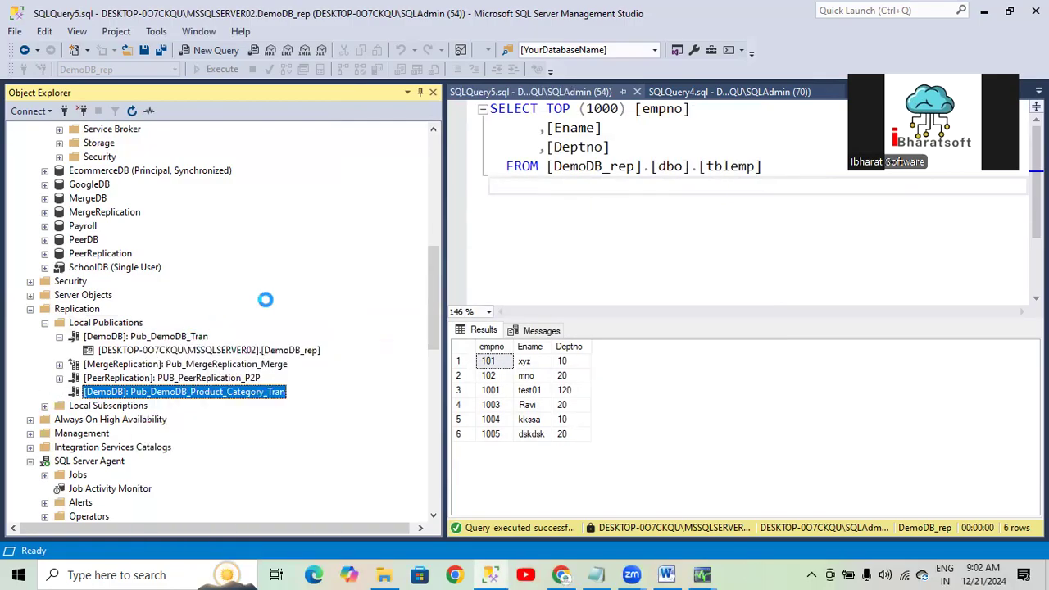
{"action": "left_click", "coordinate": [597, 426]}
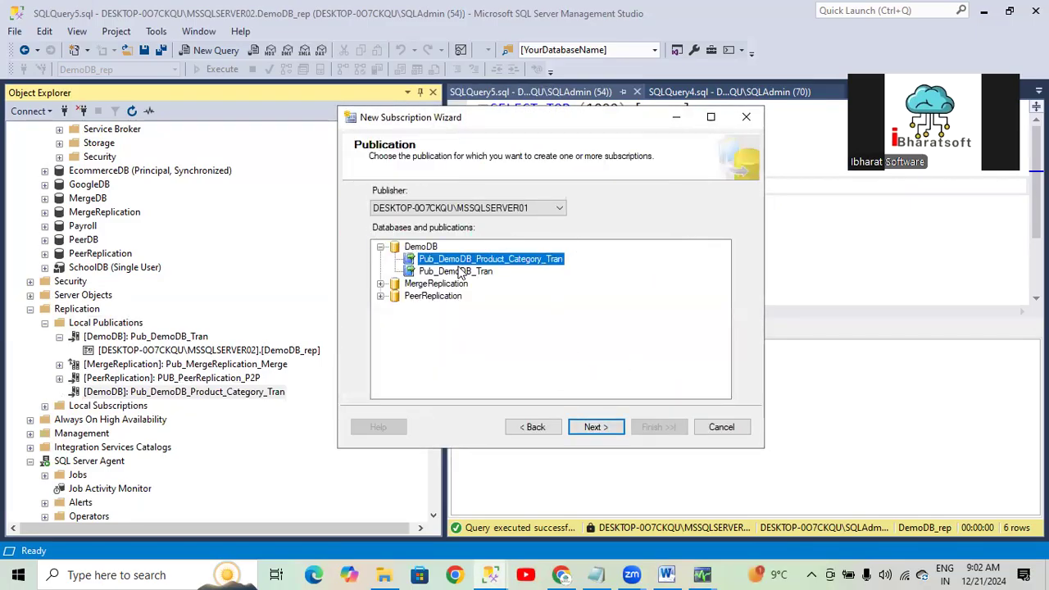
{"action": "left_click", "coordinate": [593, 428]}
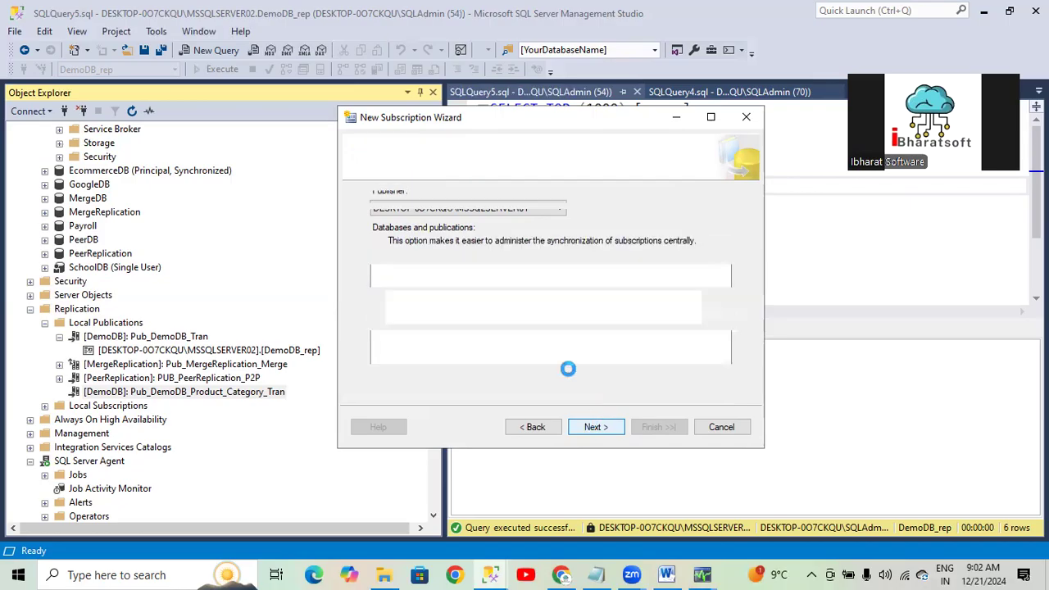
{"action": "left_click", "coordinate": [582, 424]}
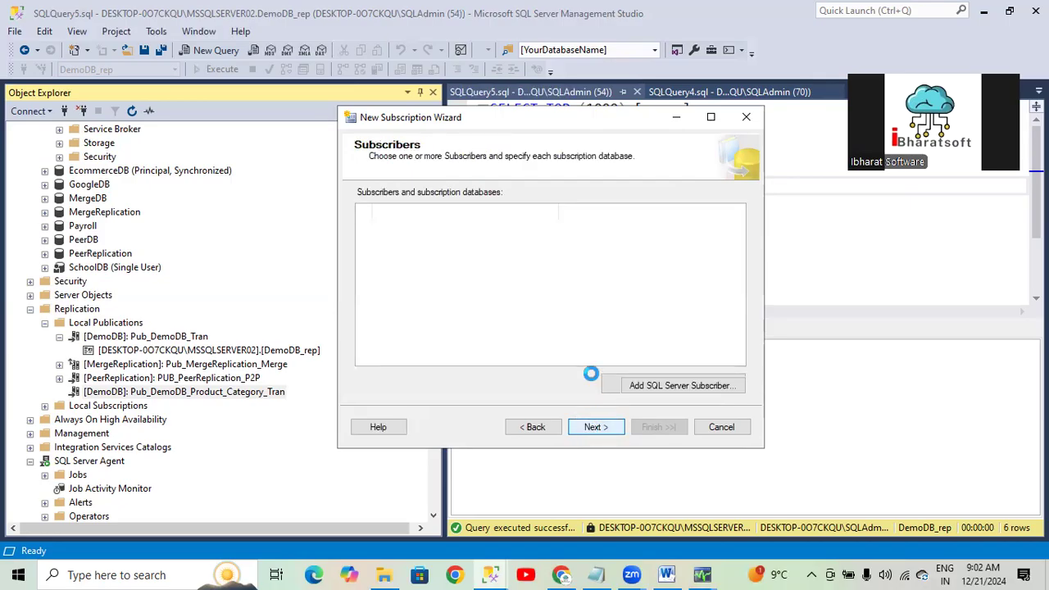
Step: Add the MSSQLSERVER02 instance as a SQL Server subscriber with DemoDB_rep as its subscription database
{"action": "left_click", "coordinate": [680, 227]}
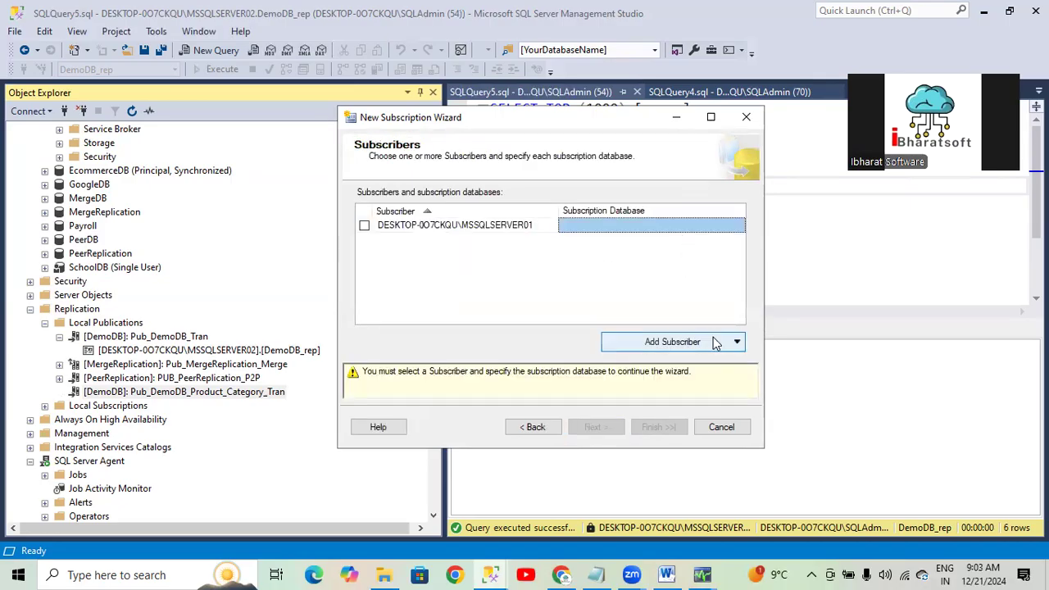
{"action": "left_click", "coordinate": [684, 342]}
{"action": "left_click", "coordinate": [684, 363]}
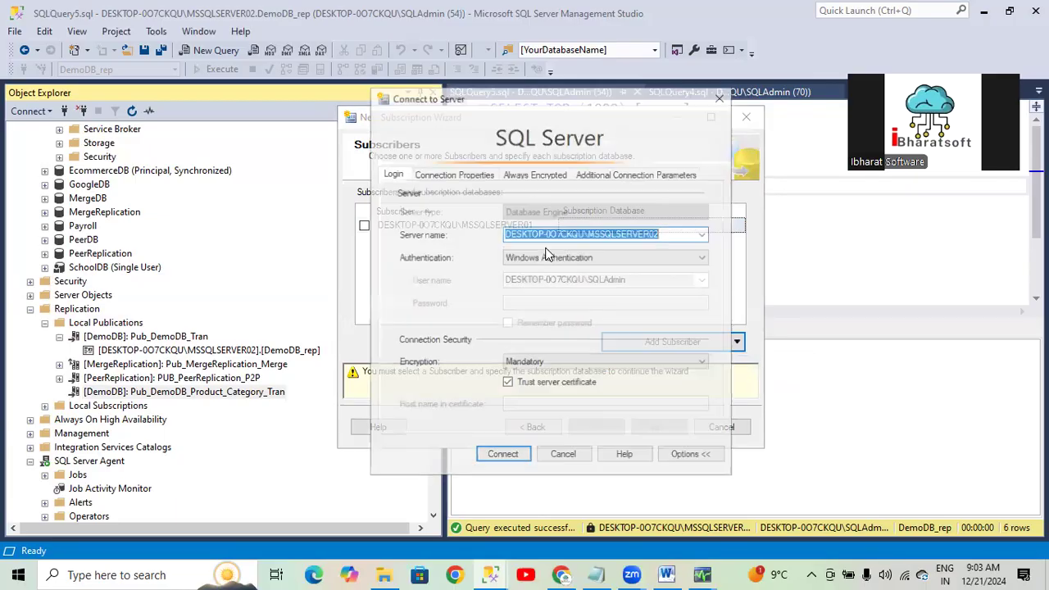
{"action": "left_click", "coordinate": [503, 456]}
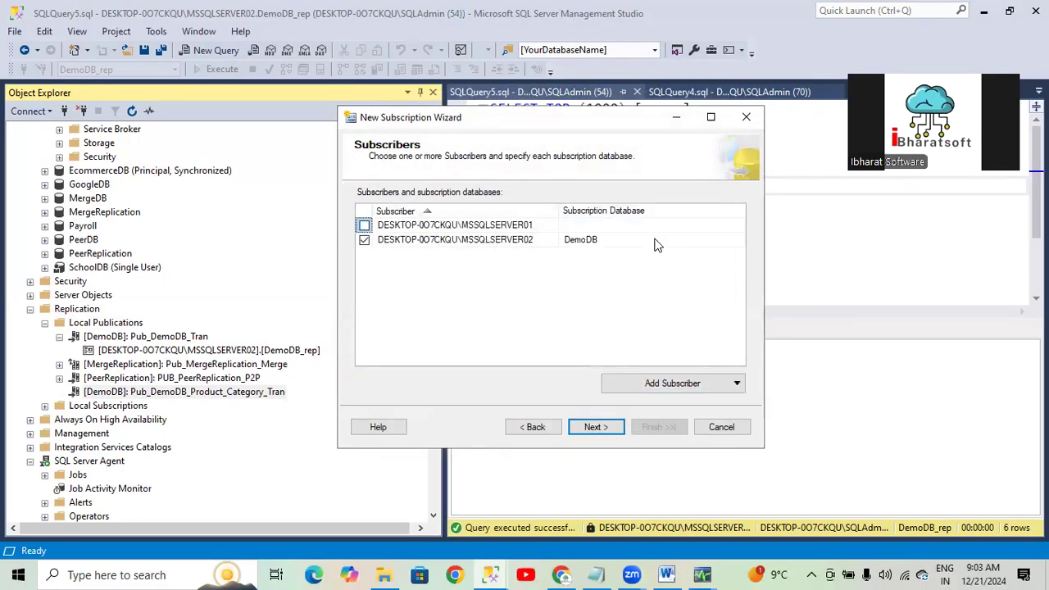
{"action": "left_click", "coordinate": [655, 244]}
{"action": "left_click", "coordinate": [738, 240]}
{"action": "left_click", "coordinate": [617, 269]}
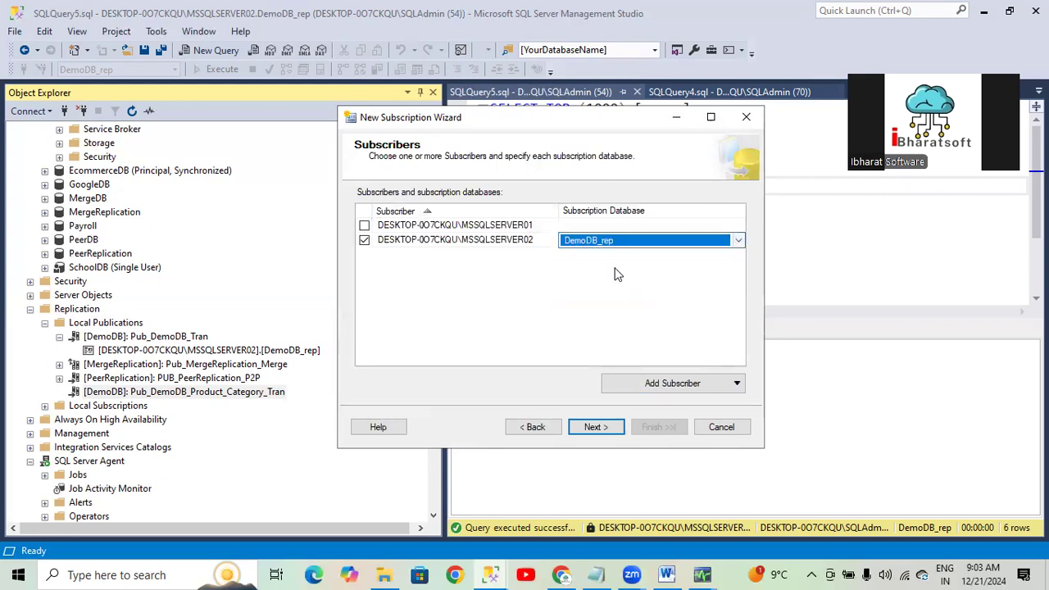
{"action": "left_click", "coordinate": [596, 426]}
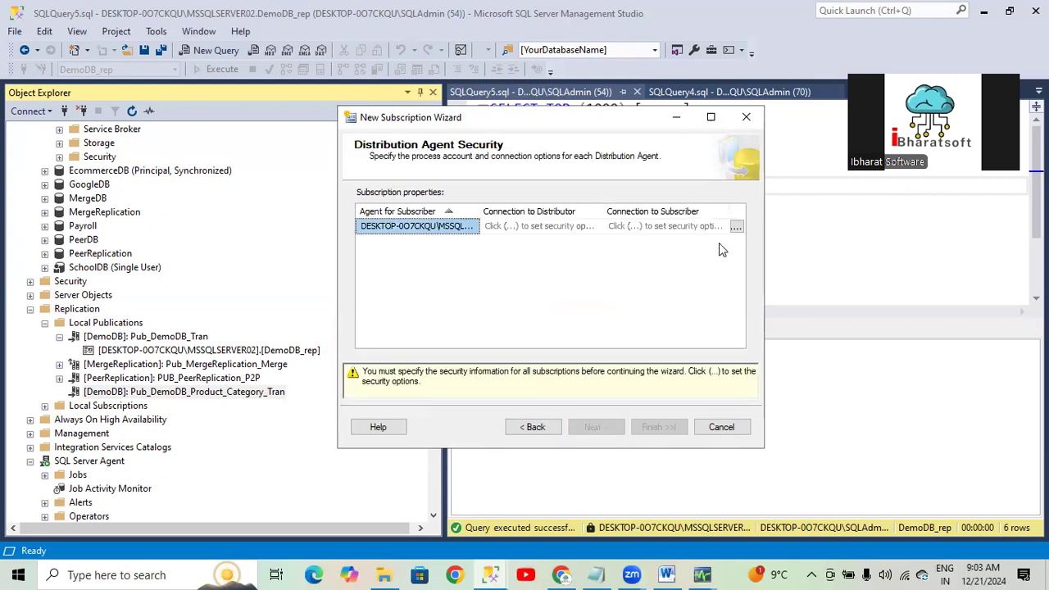
Step: Set the subscription's Distribution Agent to run under the SQL Server Agent service account
{"action": "left_click", "coordinate": [736, 226]}
{"action": "left_click", "coordinate": [438, 179]}
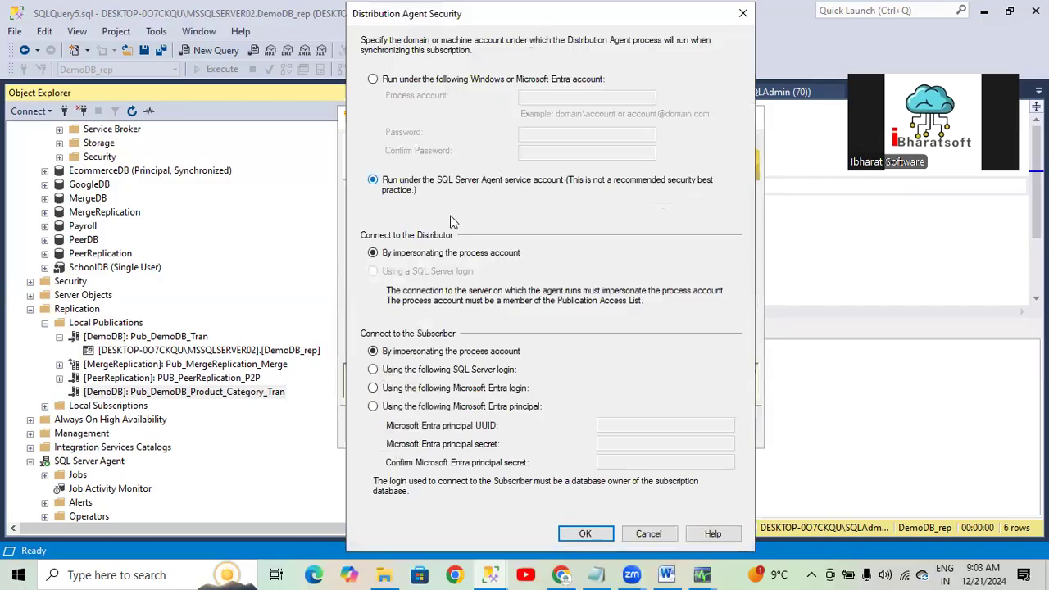
{"action": "left_click", "coordinate": [575, 534]}
{"action": "left_click", "coordinate": [582, 431]}
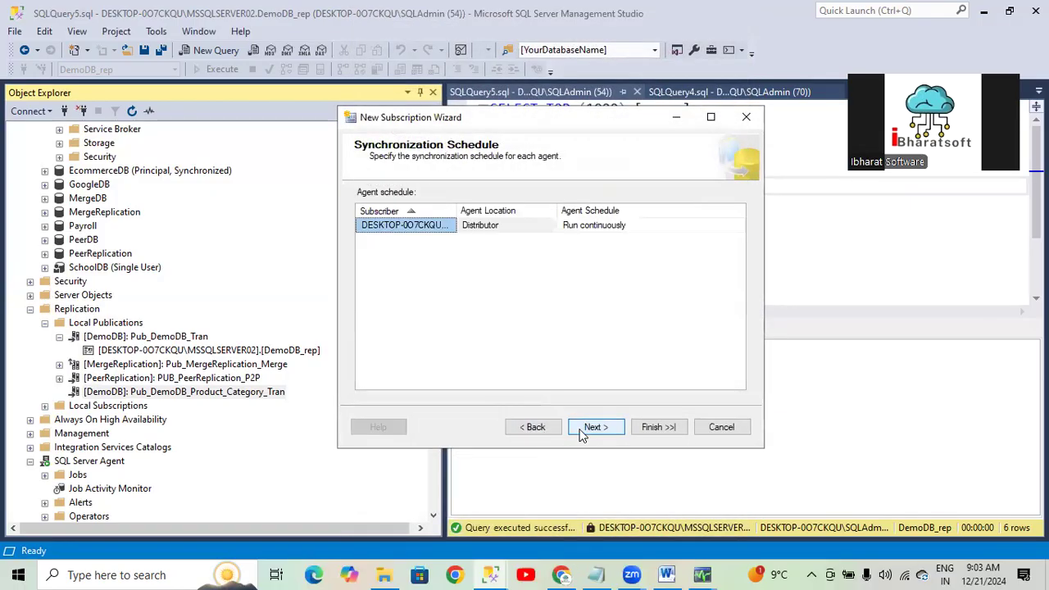
Step: Accept the continuous synchronization schedule and remaining defaults, then create the subscription and close the wizard
{"action": "left_click", "coordinate": [581, 435]}
{"action": "left_click", "coordinate": [584, 434]}
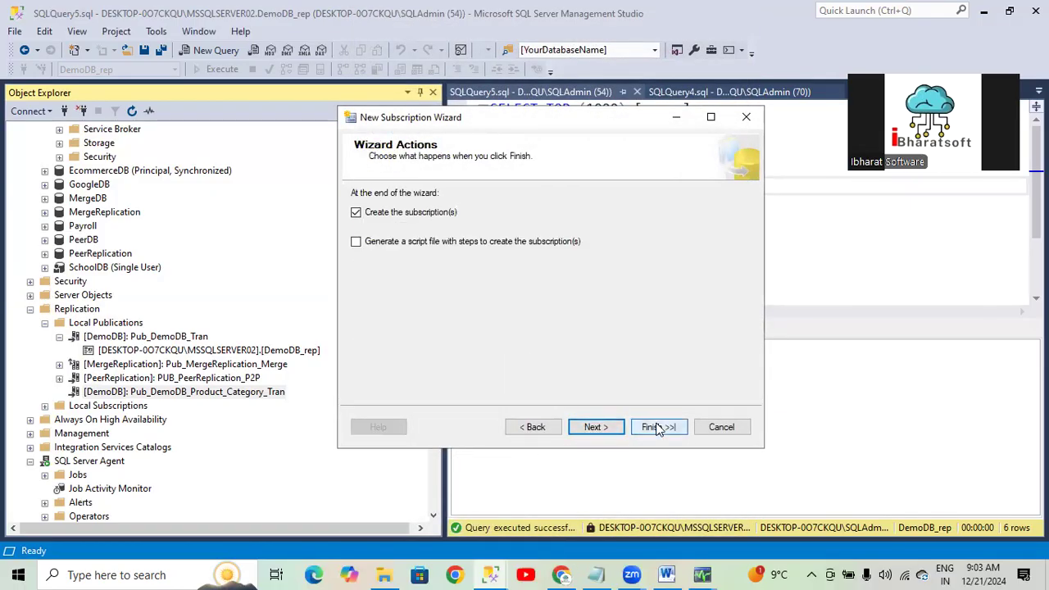
{"action": "left_click", "coordinate": [660, 428]}
{"action": "left_click", "coordinate": [647, 422]}
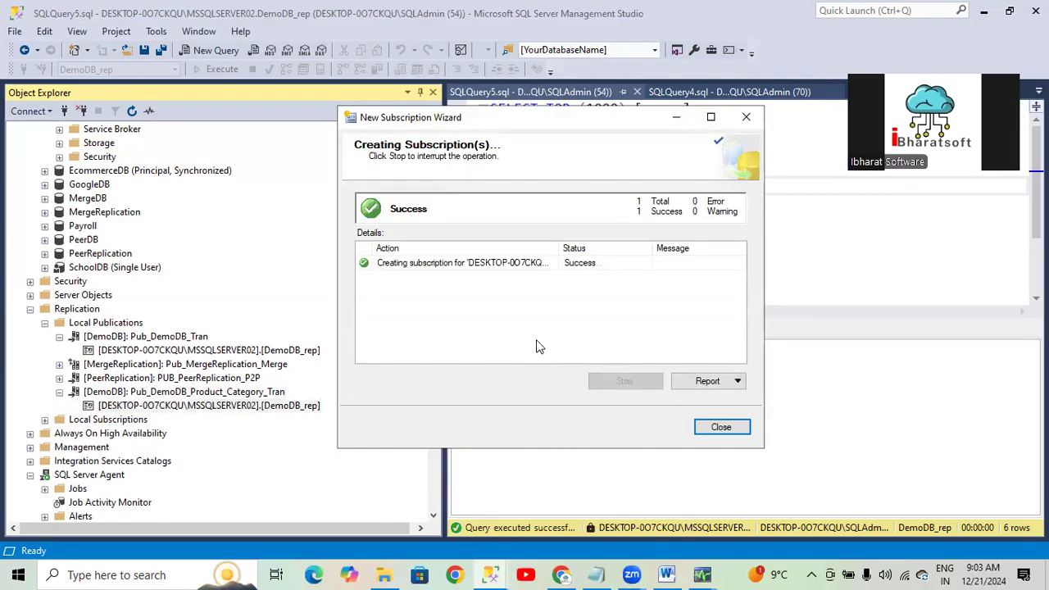
{"action": "left_click", "coordinate": [741, 428]}
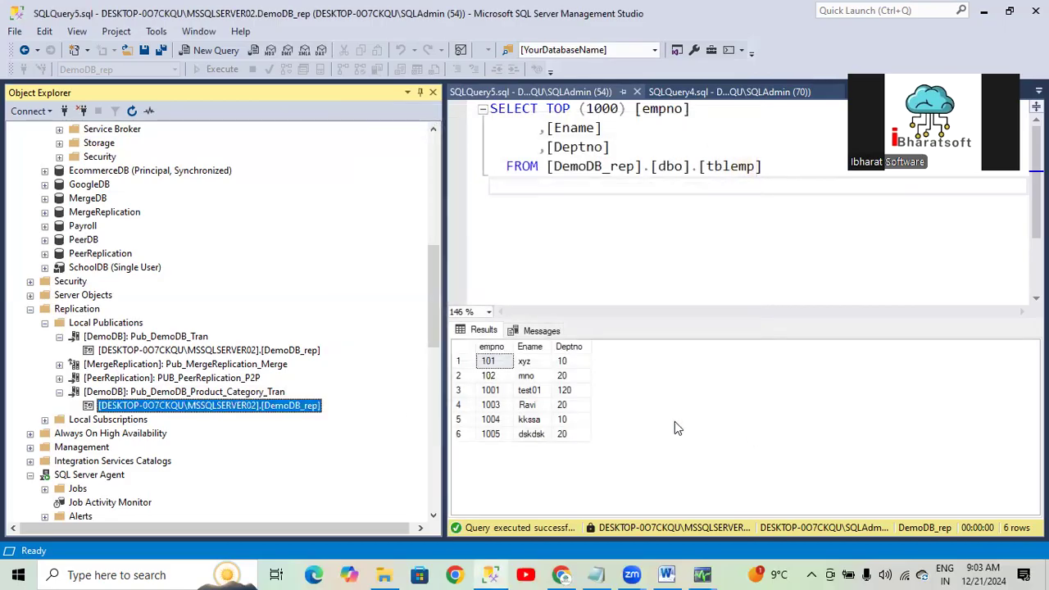
Step: Check the subscription under Pub_DemoDB_Tran, then refresh the table list of DemoDB_rep on MSSQLSERVER02
{"action": "left_click", "coordinate": [144, 350]}
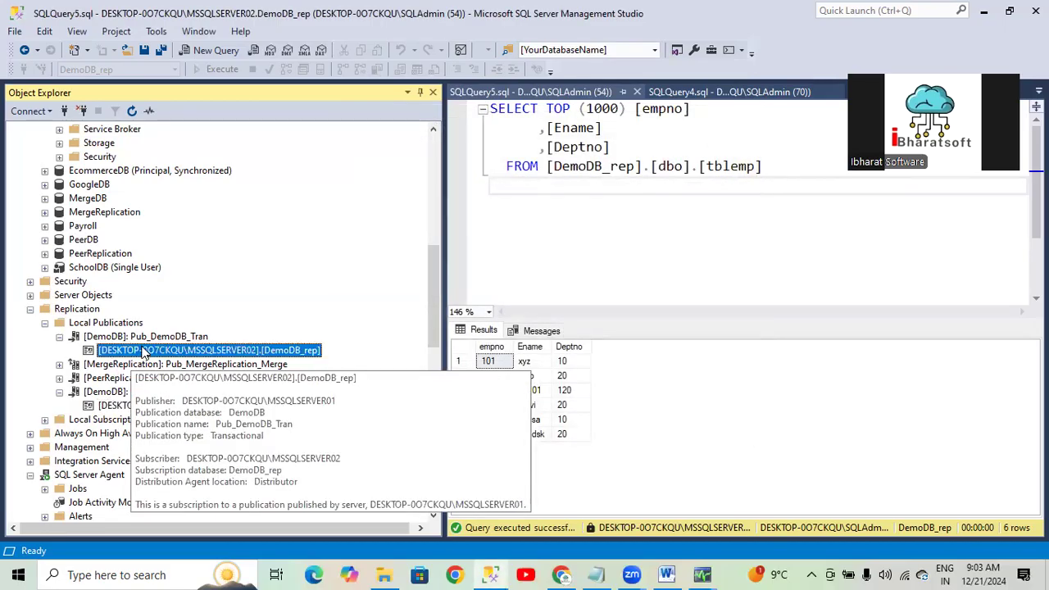
{"action": "left_click", "coordinate": [143, 338]}
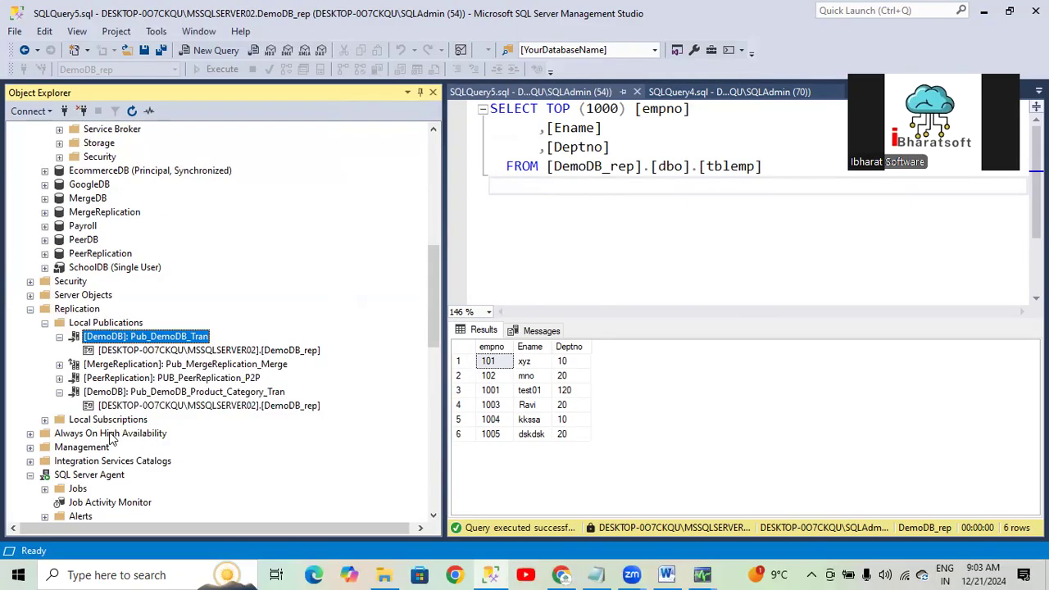
{"action": "scroll", "coordinate": [115, 299], "scroll_direction": "up", "scroll_amount": 3}
{"action": "scroll", "coordinate": [98, 368], "scroll_direction": "down", "scroll_amount": 10}
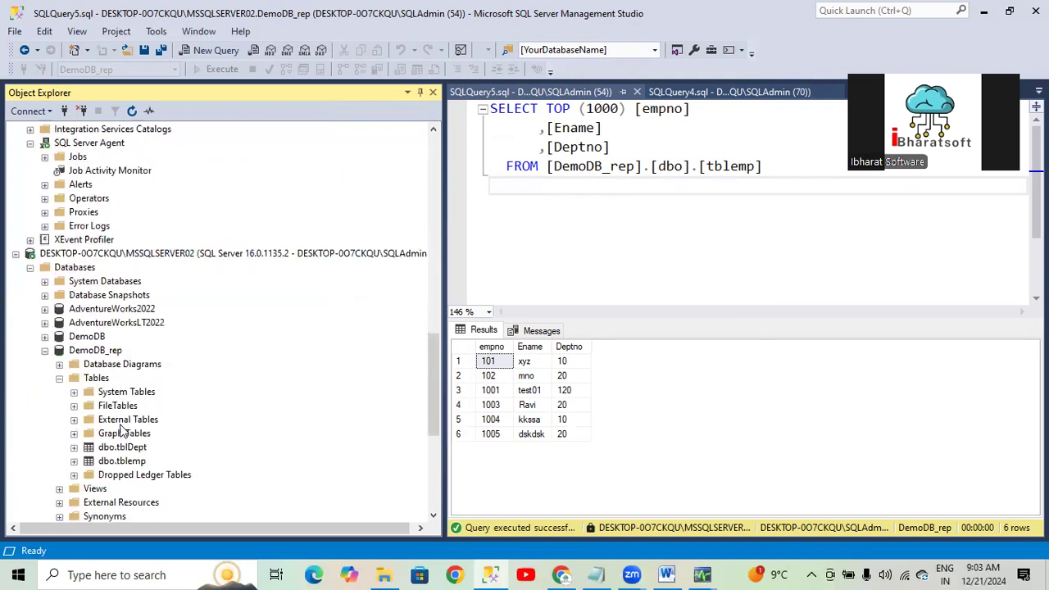
{"action": "left_click", "coordinate": [95, 378]}
{"action": "left_click", "coordinate": [131, 111]}
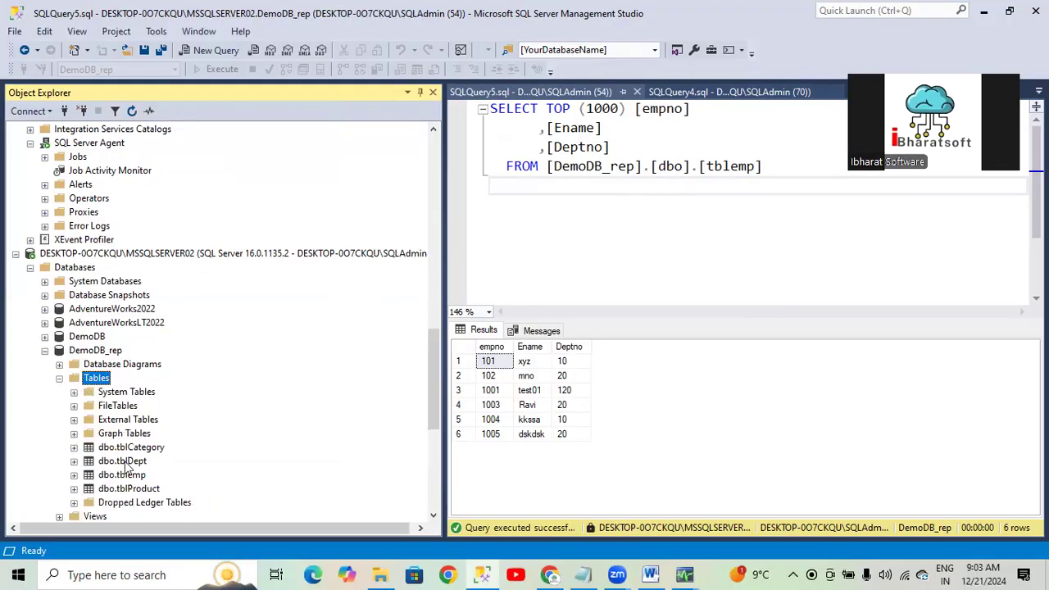
Step: Add a row with deptno 100 and Dname GCP to tblDept in DemoDB on MSSQLSERVER01, then close the table
{"action": "scroll", "coordinate": [196, 269], "scroll_direction": "up", "scroll_amount": 15}
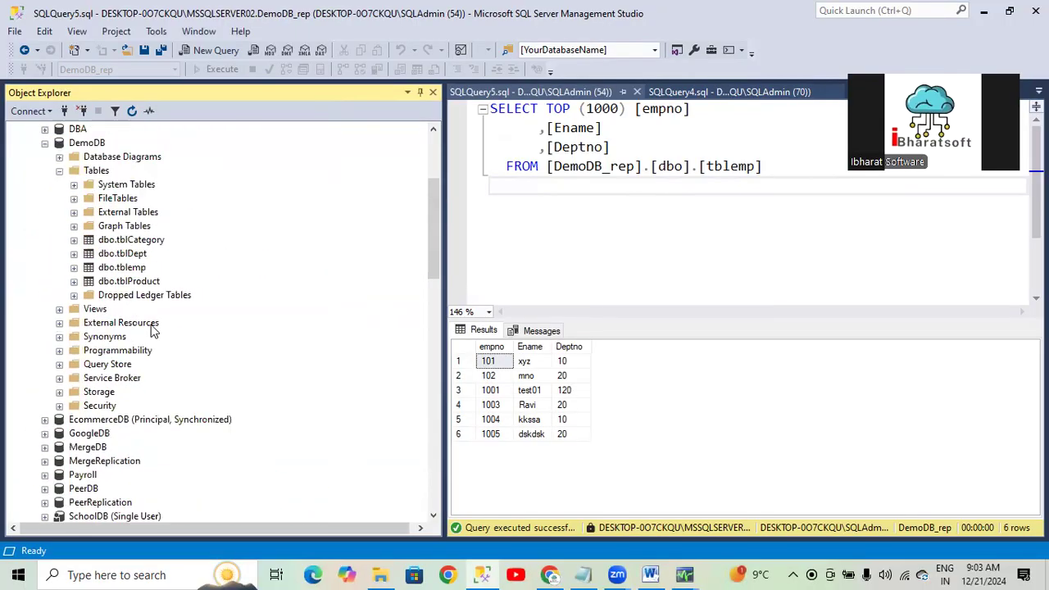
{"action": "left_click", "coordinate": [631, 187]}
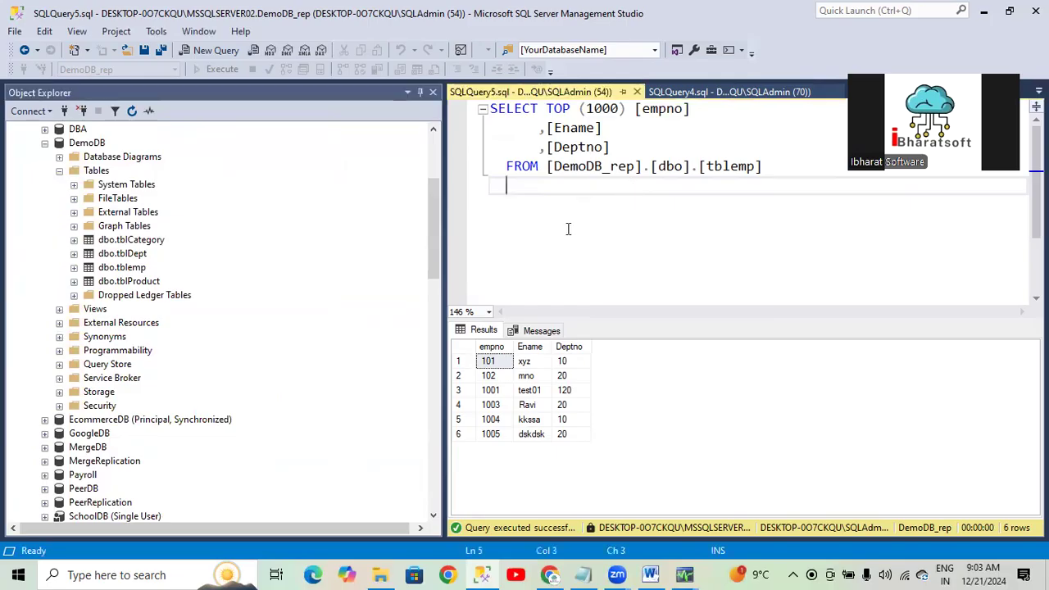
{"action": "right_click", "coordinate": [123, 257]}
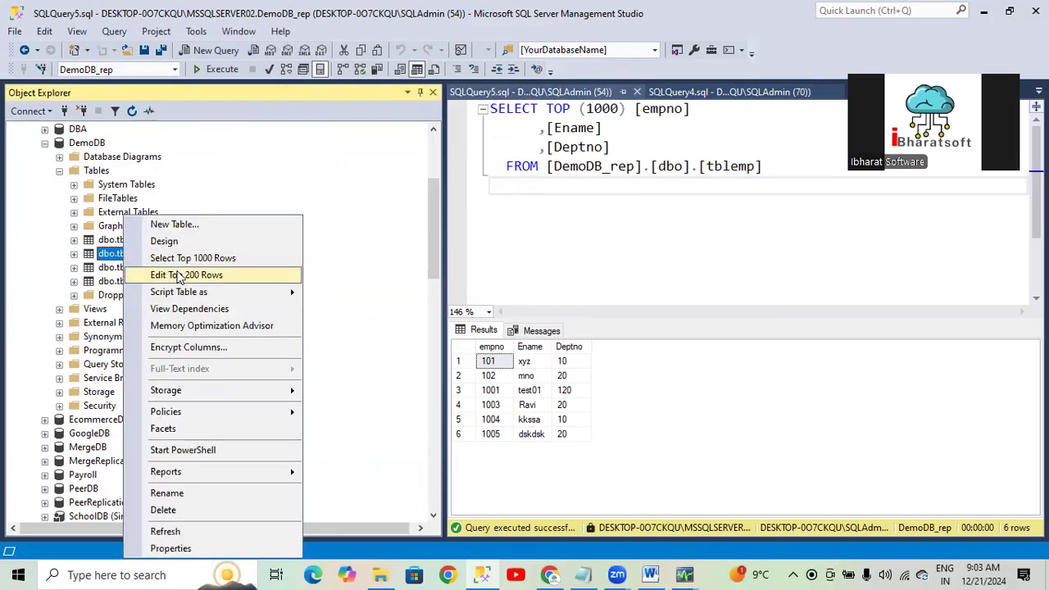
{"action": "left_click", "coordinate": [178, 272]}
{"action": "left_click", "coordinate": [506, 276]}
{"action": "type", "text": "100"}
{"action": "key", "text": "Tab"}
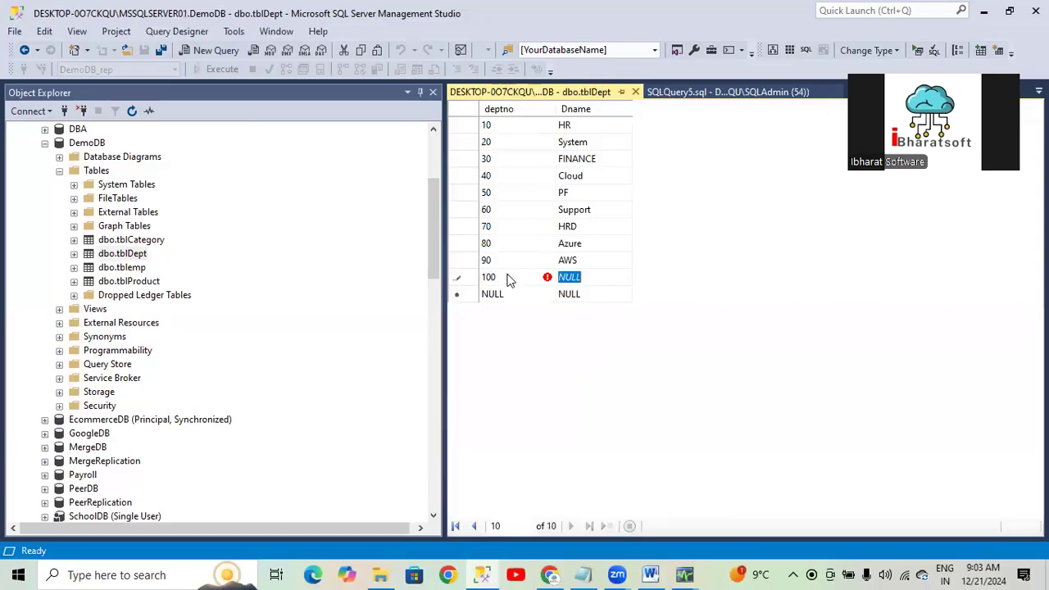
{"action": "type", "text": "GCP"}
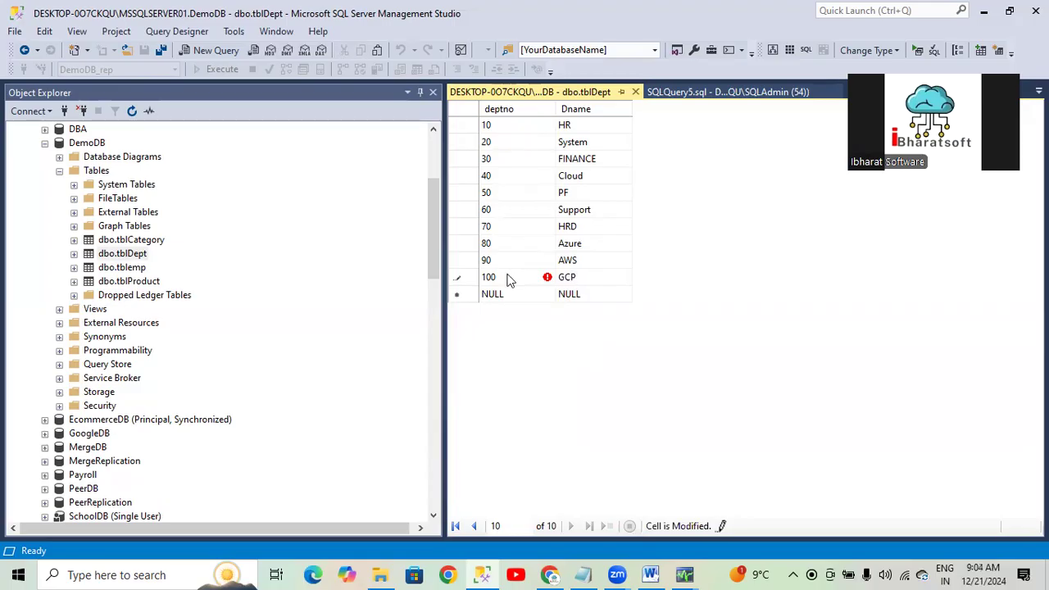
{"action": "key", "text": "Return"}
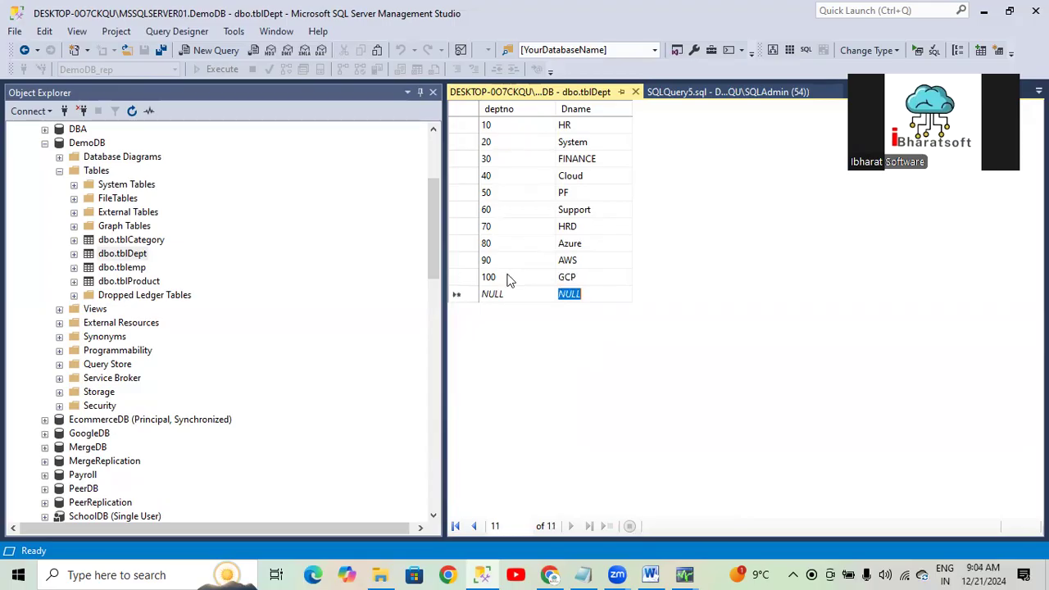
{"action": "left_click", "coordinate": [635, 91]}
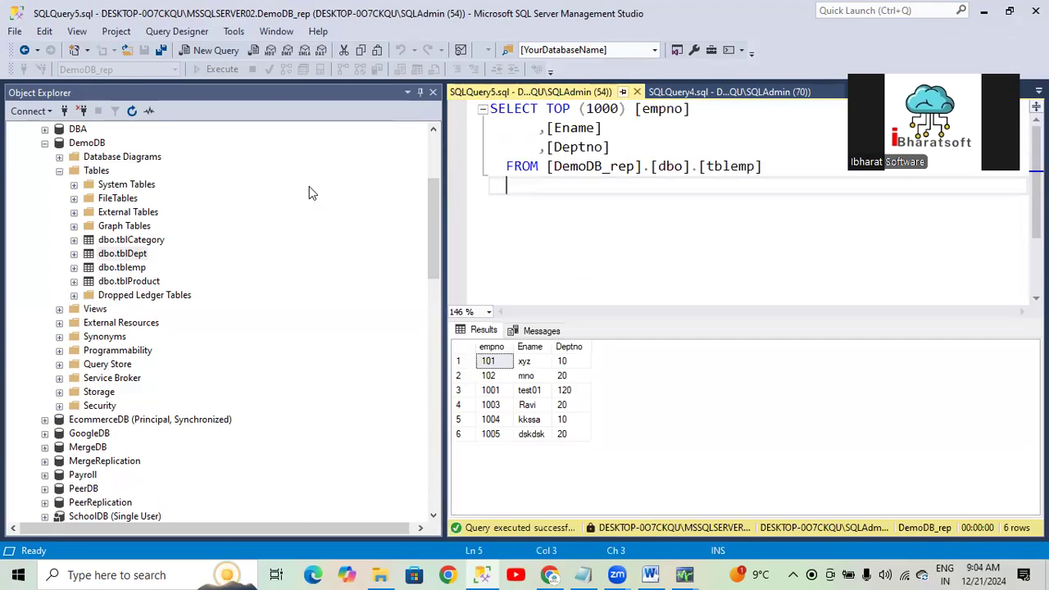
Step: Launch Replication Monitor from the local publications, maximize it and display the subscriptions of the Pub_DemoDB_Tran publication
{"action": "scroll", "coordinate": [145, 422], "scroll_direction": "down", "scroll_amount": 4}
{"action": "right_click", "coordinate": [119, 417]}
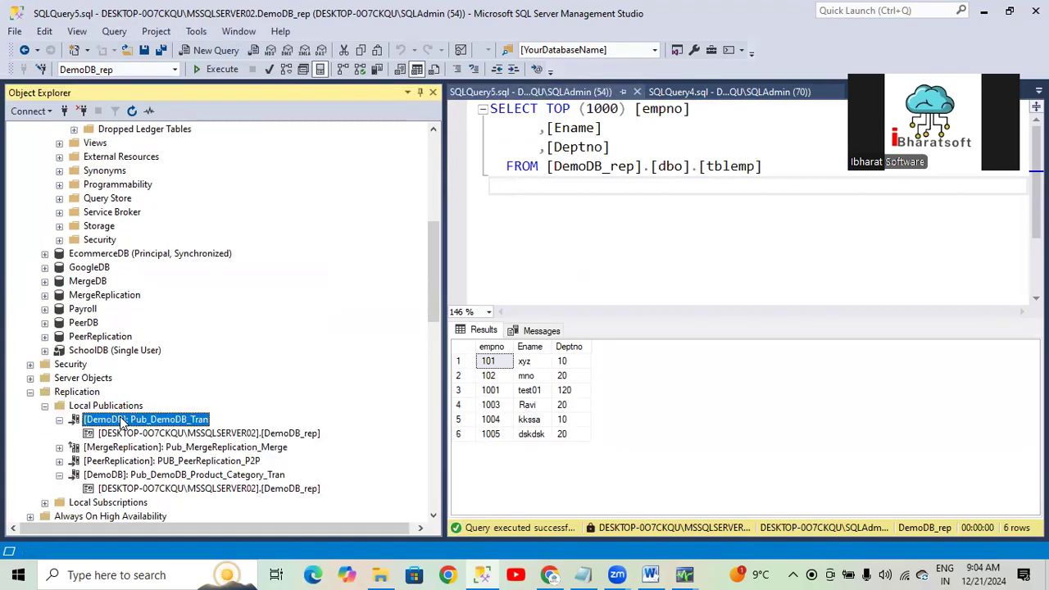
{"action": "right_click", "coordinate": [95, 405]}
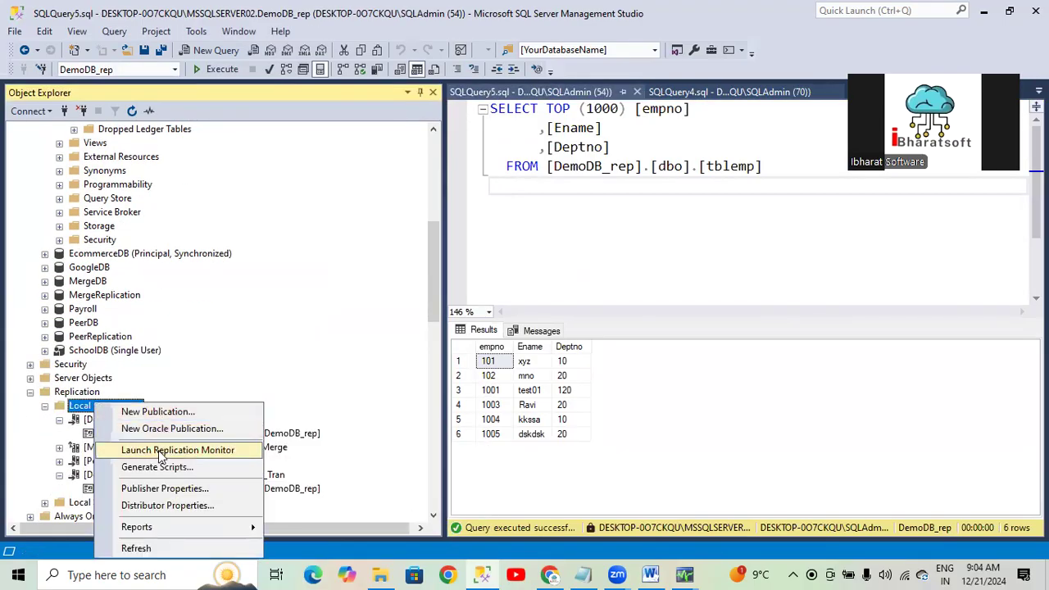
{"action": "left_click", "coordinate": [162, 450]}
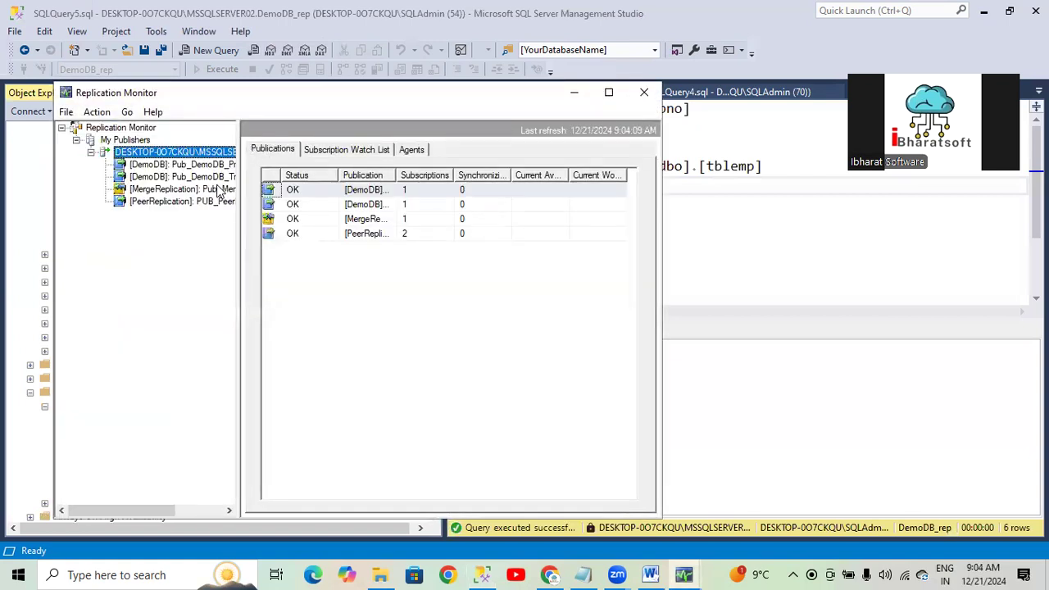
{"action": "left_click", "coordinate": [608, 92]}
{"action": "left_click", "coordinate": [127, 91]}
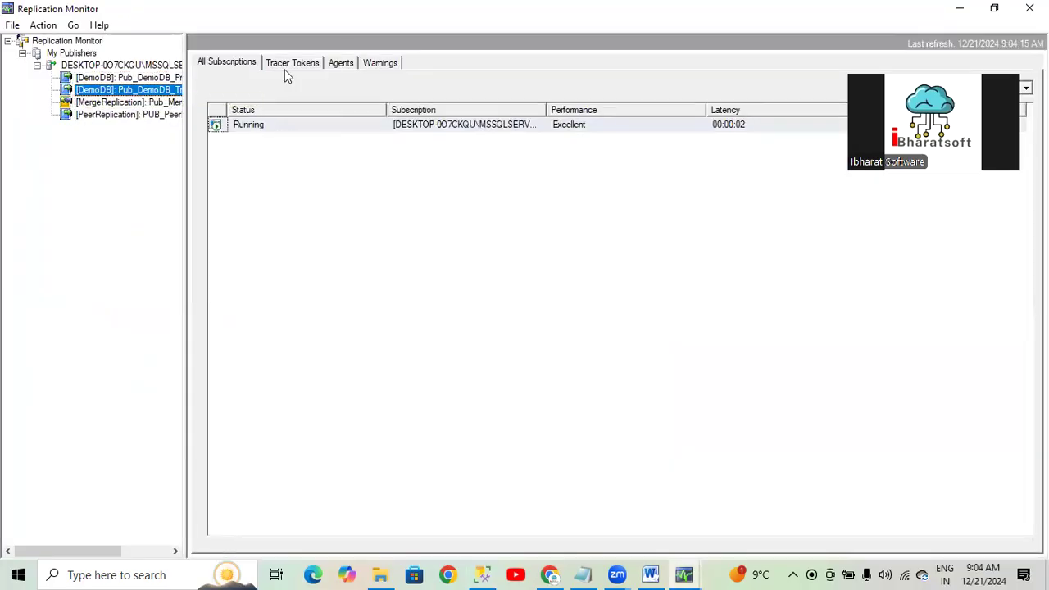
Step: Check the undistributed commands waiting for the DemoDB_rep subscription, then close its details window
{"action": "left_click", "coordinate": [249, 133]}
{"action": "double_click", "coordinate": [248, 128]}
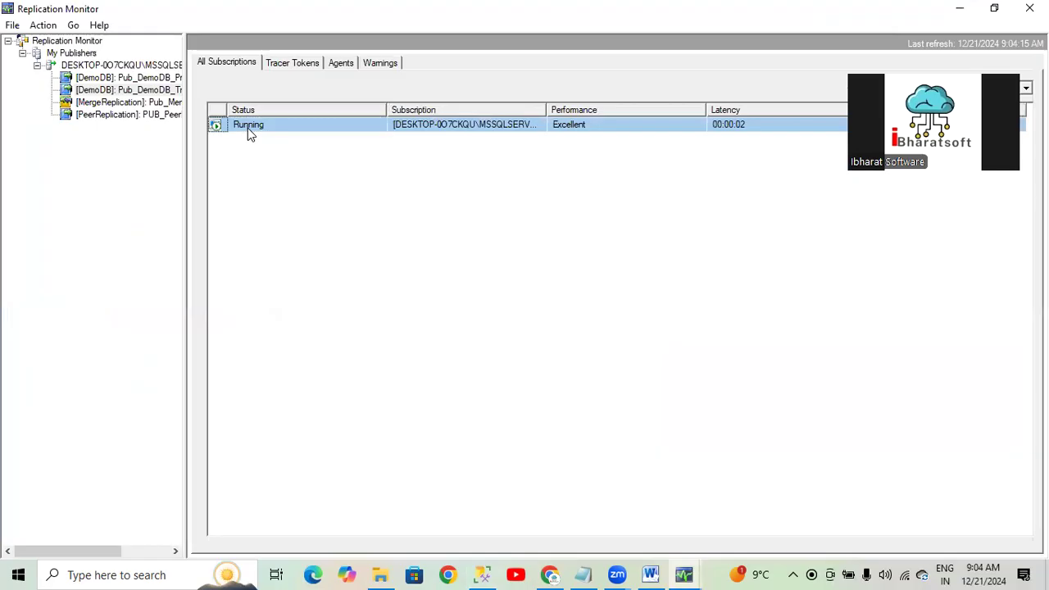
{"action": "left_click", "coordinate": [557, 127]}
{"action": "left_click_drag", "start_coordinate": [300, 173], "coordinate": [235, 173]}
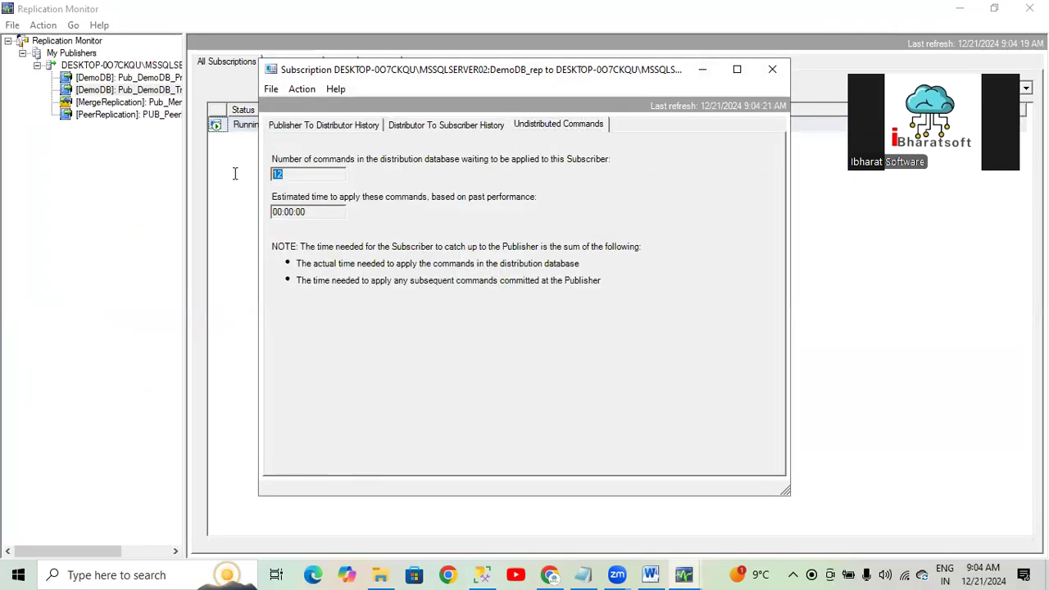
{"action": "left_click", "coordinate": [772, 69]}
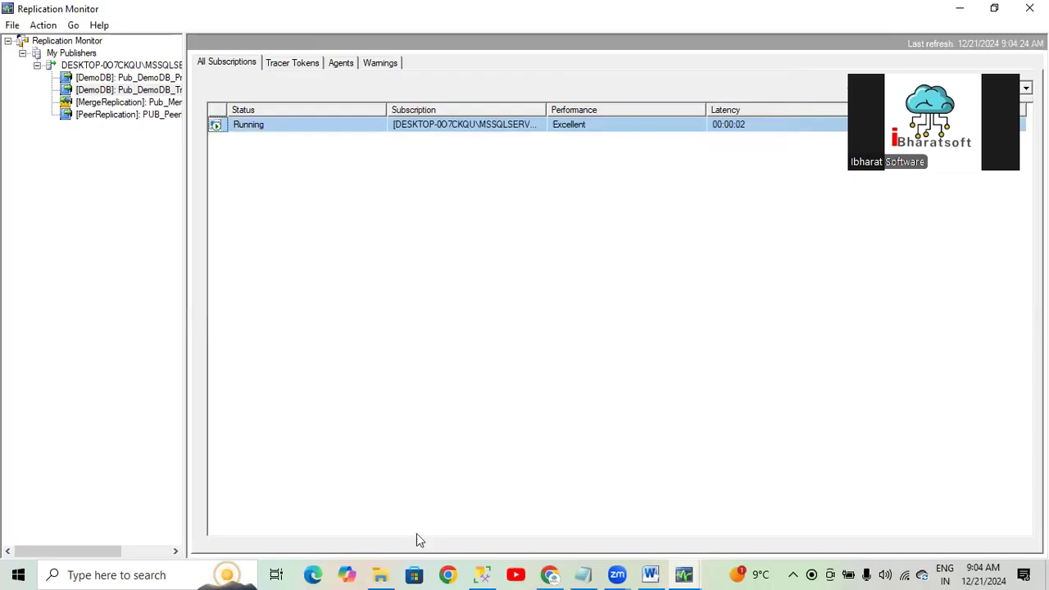
Step: Switch back to SQL Server Management Studio and add productid 1 with ProductName Pen to DemoDB's tblProduct
{"action": "left_click", "coordinate": [482, 574]}
{"action": "scroll", "coordinate": [152, 323], "scroll_direction": "up", "scroll_amount": 4}
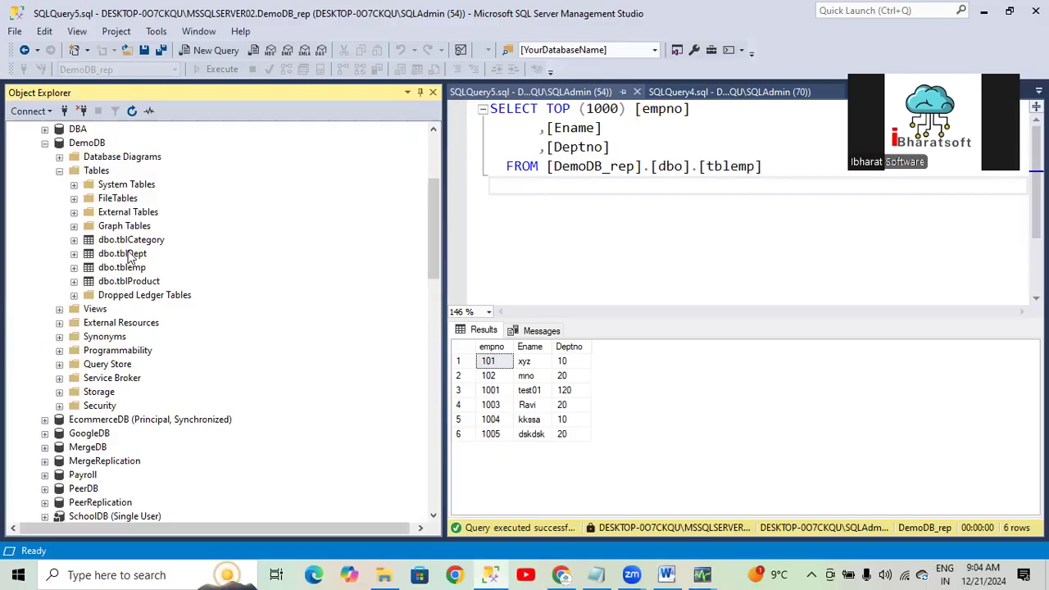
{"action": "right_click", "coordinate": [126, 281]}
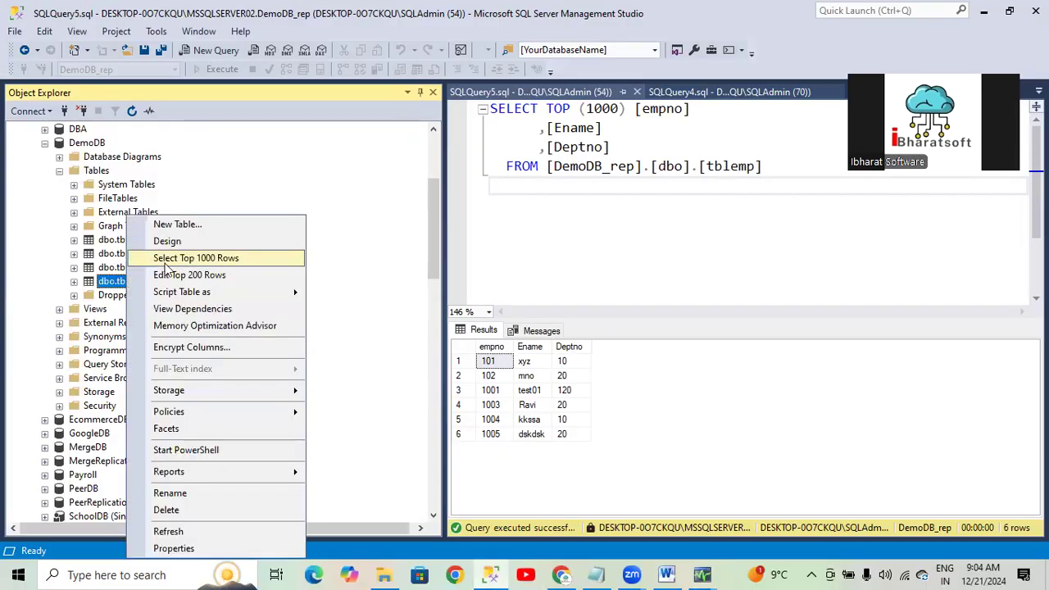
{"action": "left_click", "coordinate": [168, 278]}
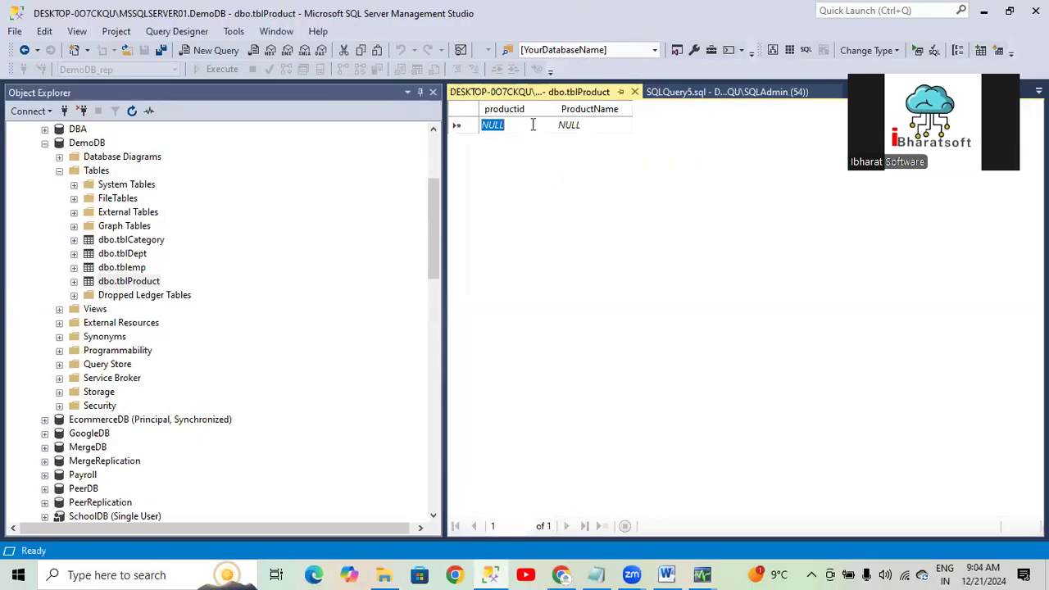
{"action": "scroll", "coordinate": [316, 262], "scroll_direction": "up", "scroll_amount": 4}
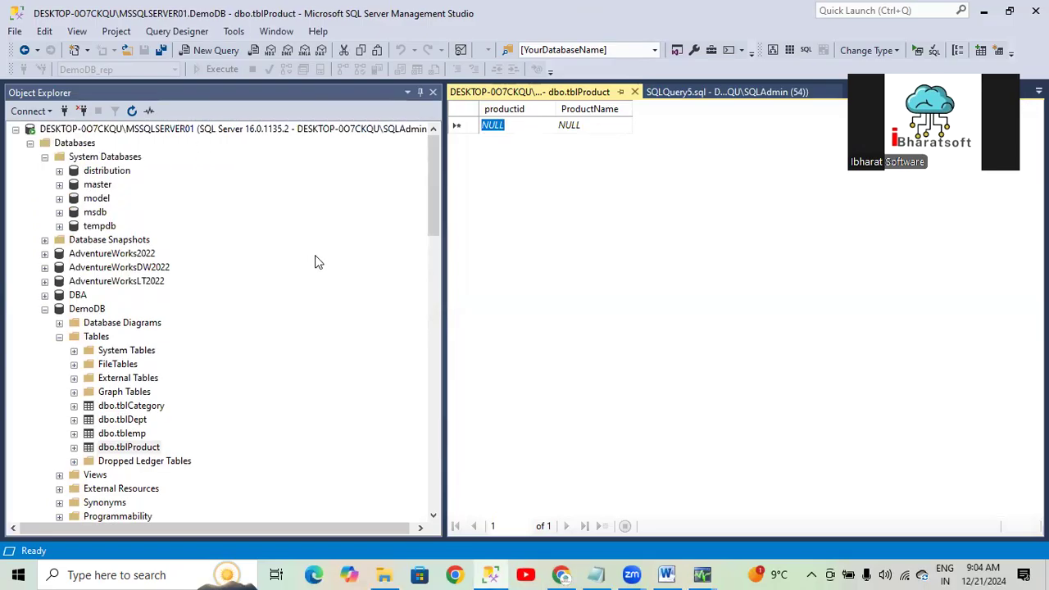
{"action": "type", "text": "1"}
{"action": "key", "text": "Tab"}
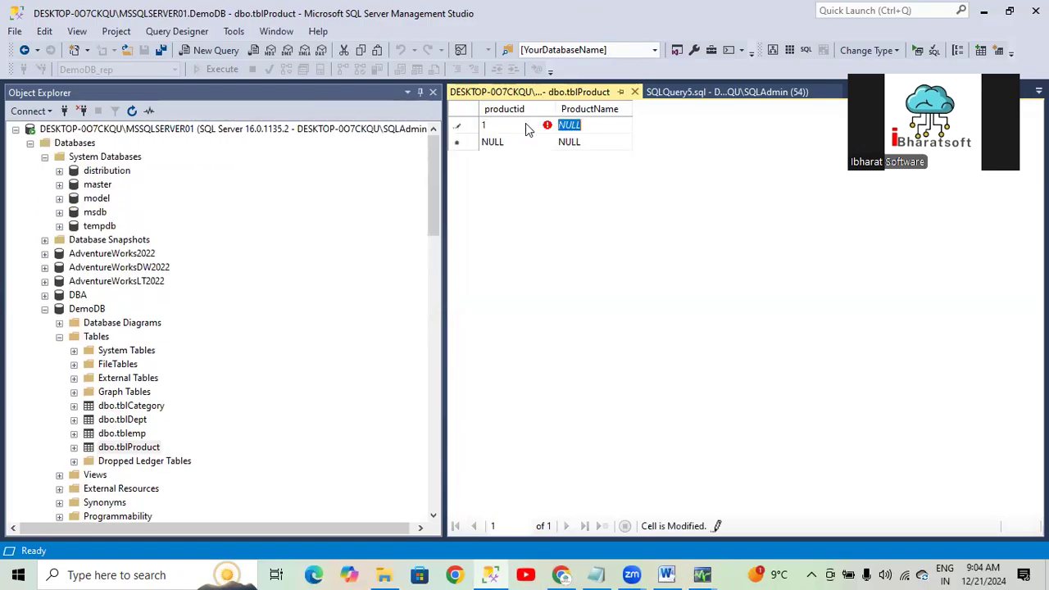
{"action": "type", "text": "Pen"}
{"action": "key", "text": "Tab"}
Step: Add a second tblProduct row with productid 2 and ProductName PC, then close the table
{"action": "type", "text": "2"}
{"action": "key", "text": "Tab"}
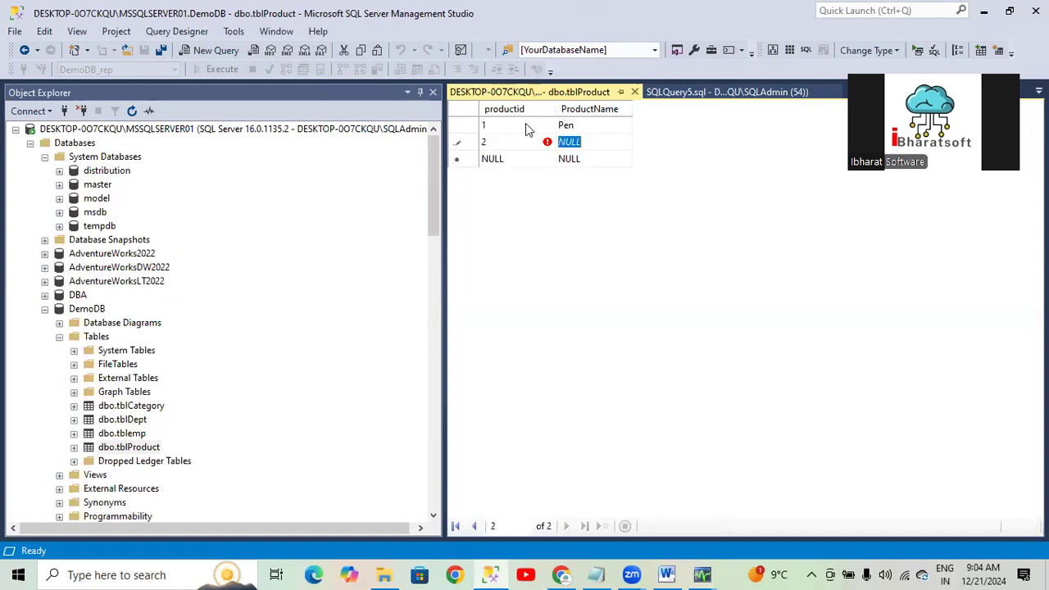
{"action": "type", "text": "PC"}
{"action": "key", "text": "Down"}
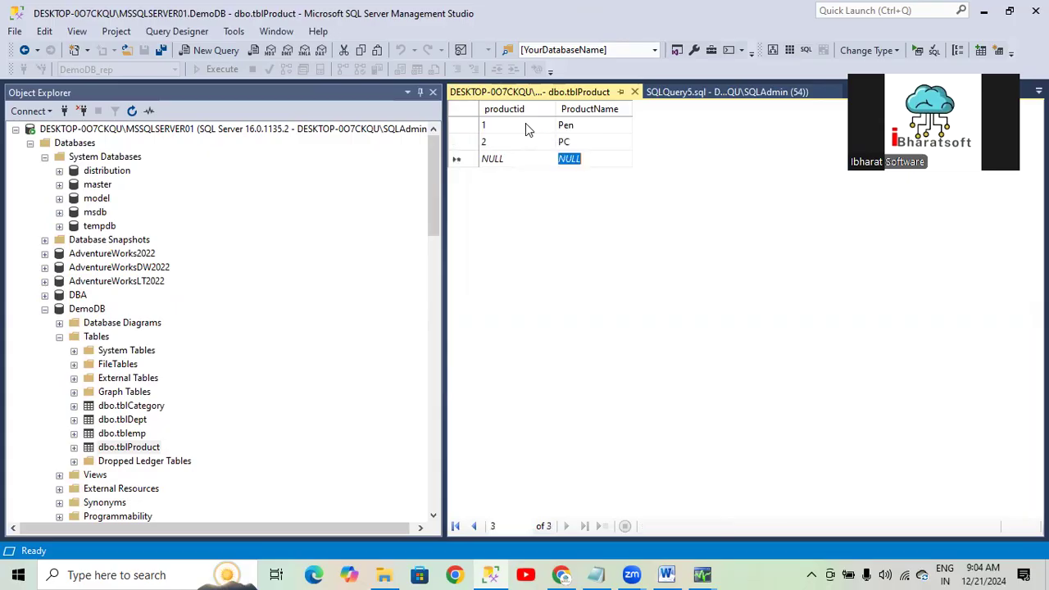
{"action": "left_click", "coordinate": [634, 92]}
Step: Open DemoDB's tblCategory for editing and add a row with CatID 1 and Category IT Product
{"action": "scroll", "coordinate": [131, 364], "scroll_direction": "down", "scroll_amount": 2}
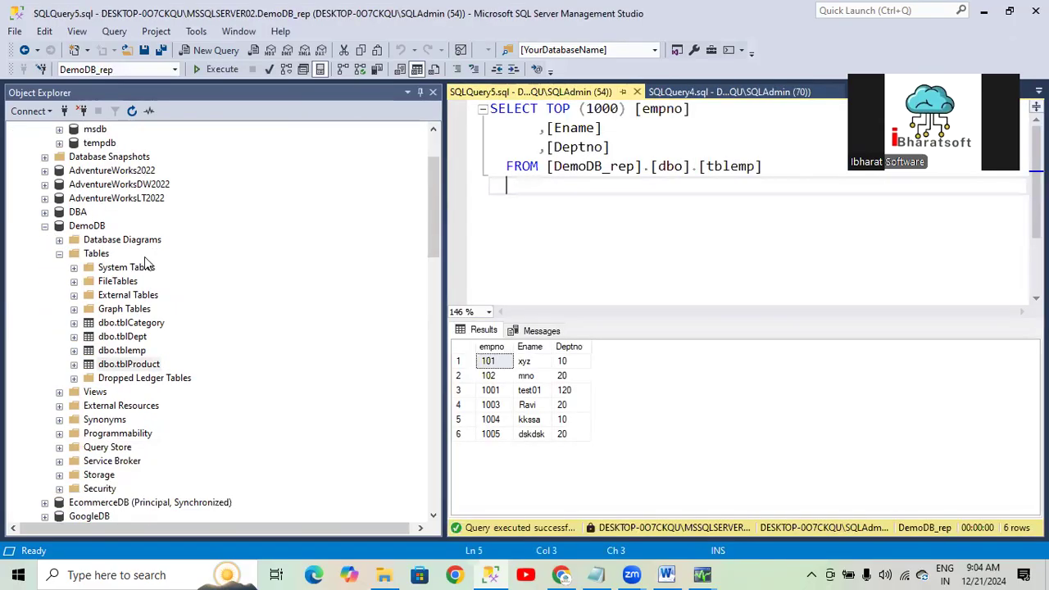
{"action": "right_click", "coordinate": [129, 324]}
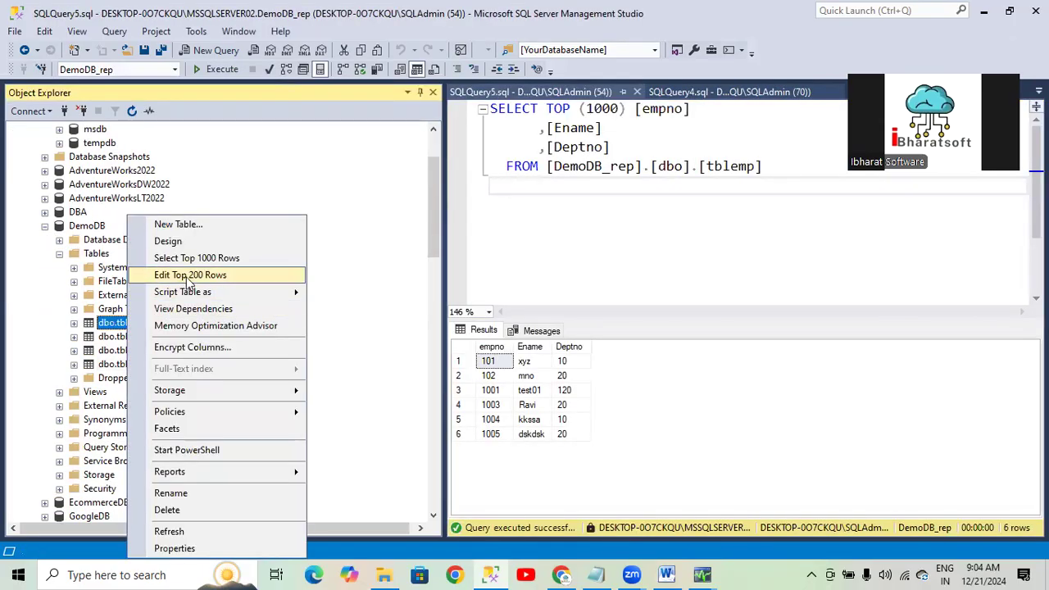
{"action": "left_click", "coordinate": [189, 279]}
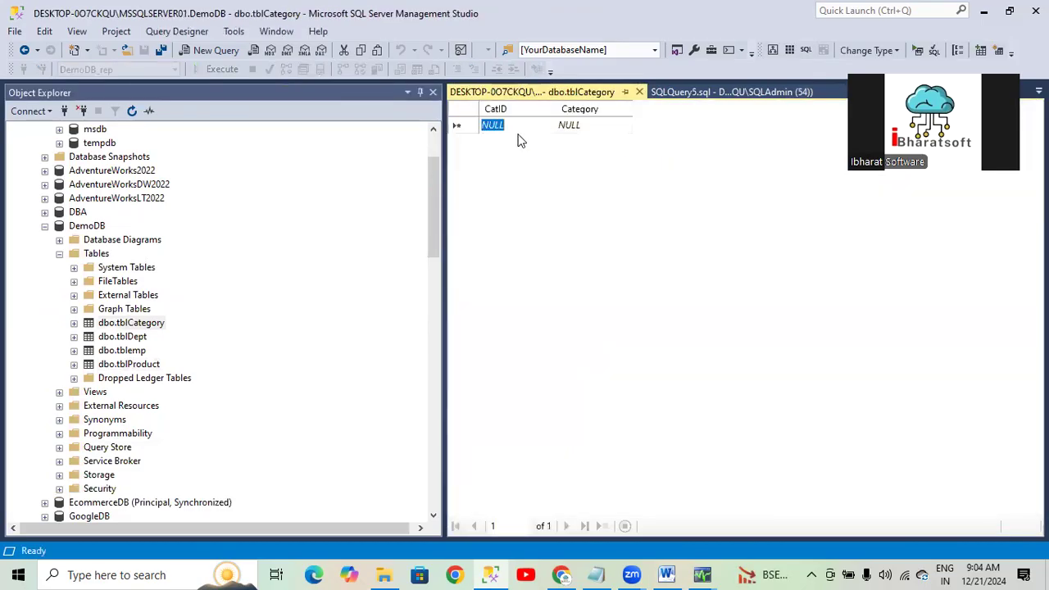
{"action": "left_click", "coordinate": [533, 127]}
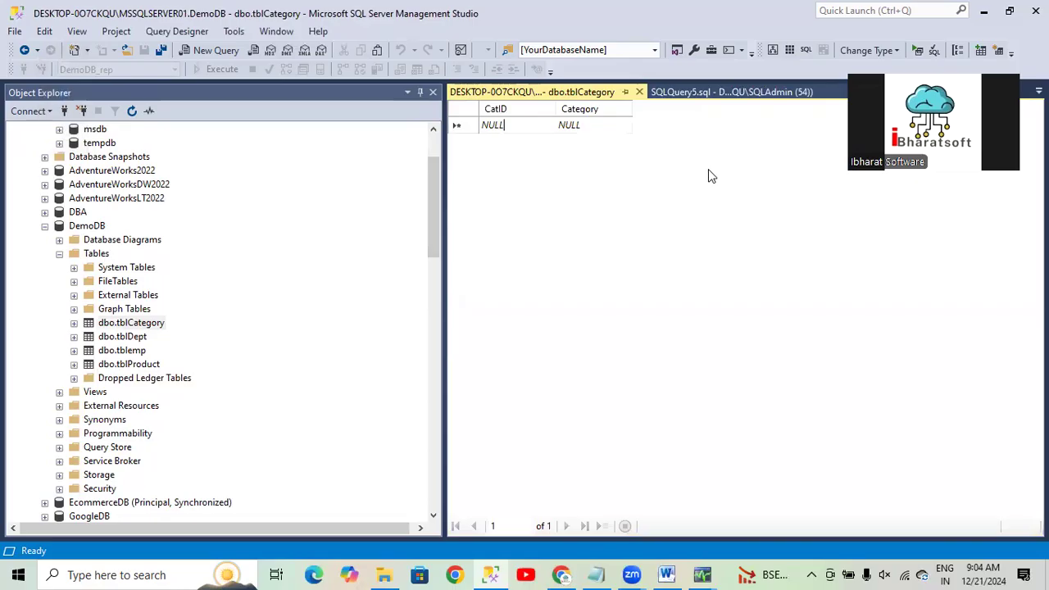
{"action": "key", "text": "ctrl+a"}
{"action": "type", "text": "1"}
{"action": "left_click", "coordinate": [570, 125]}
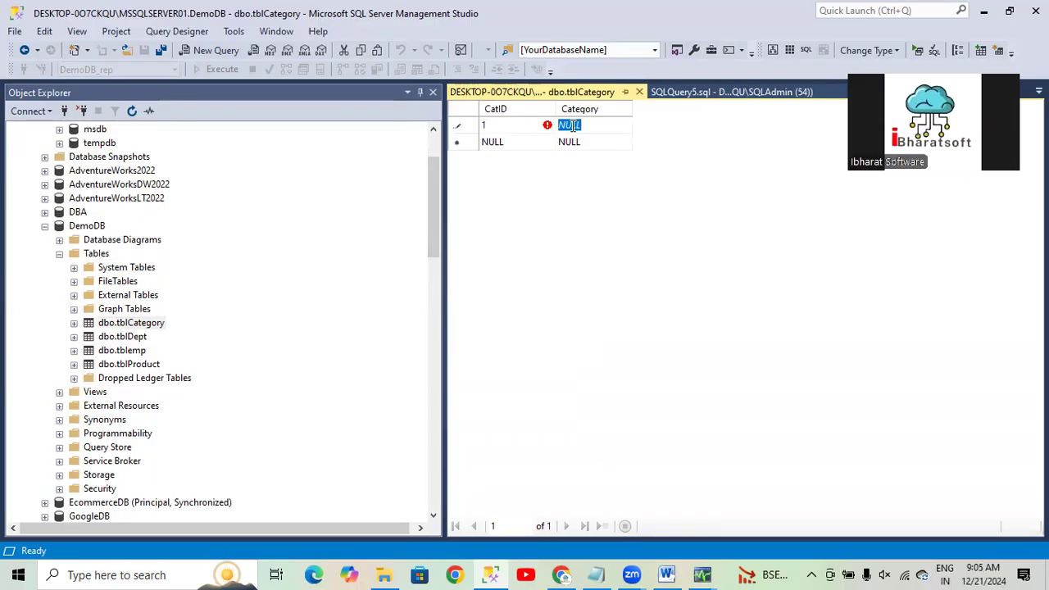
{"action": "key", "text": "BackSpace"}
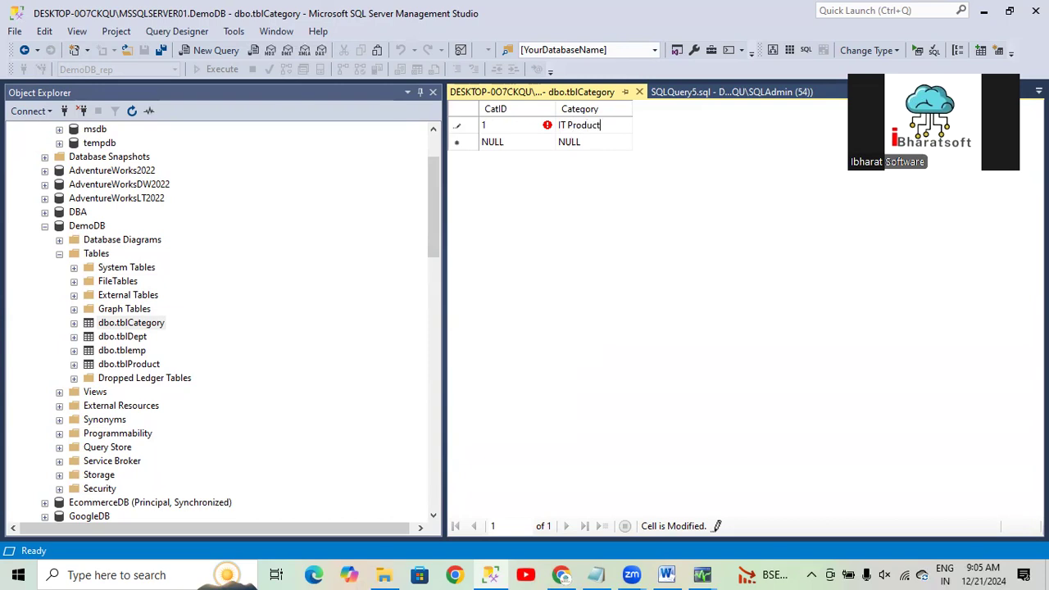
{"action": "key", "text": "Return"}
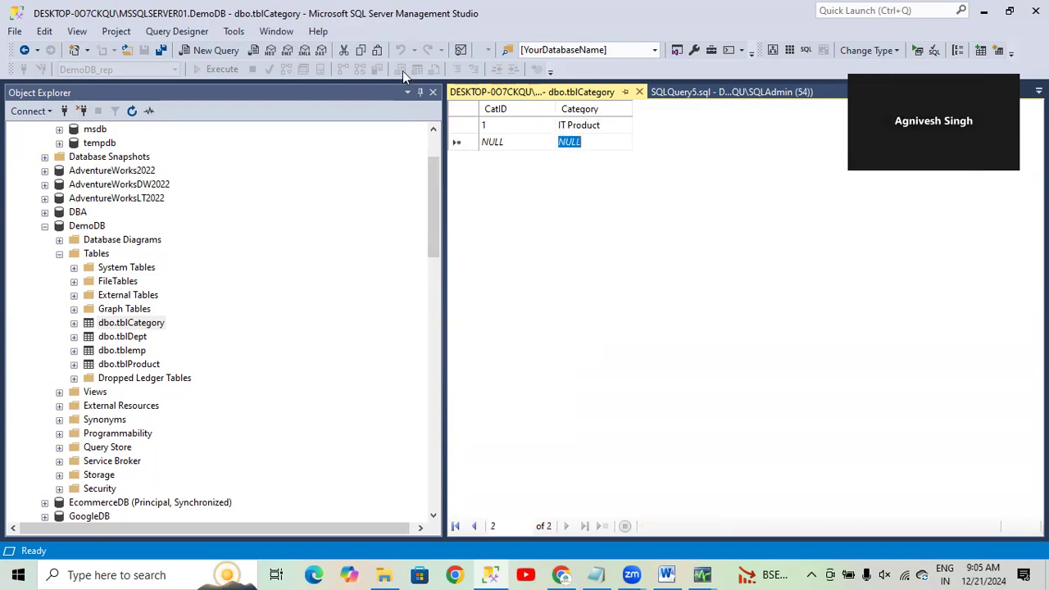
{"action": "left_click", "coordinate": [402, 71]}
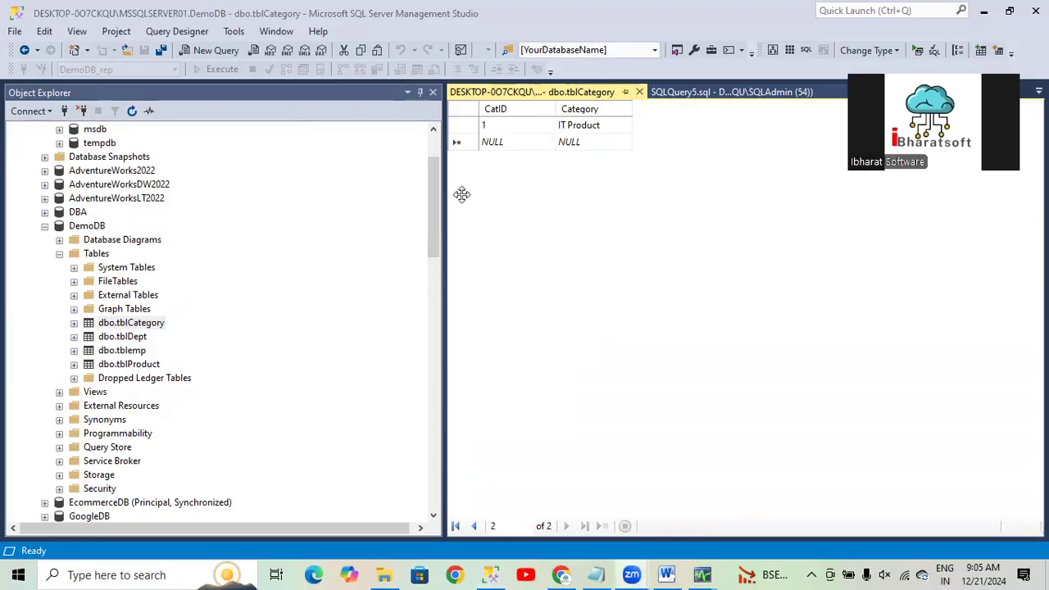
{"action": "left_click", "coordinate": [884, 573]}
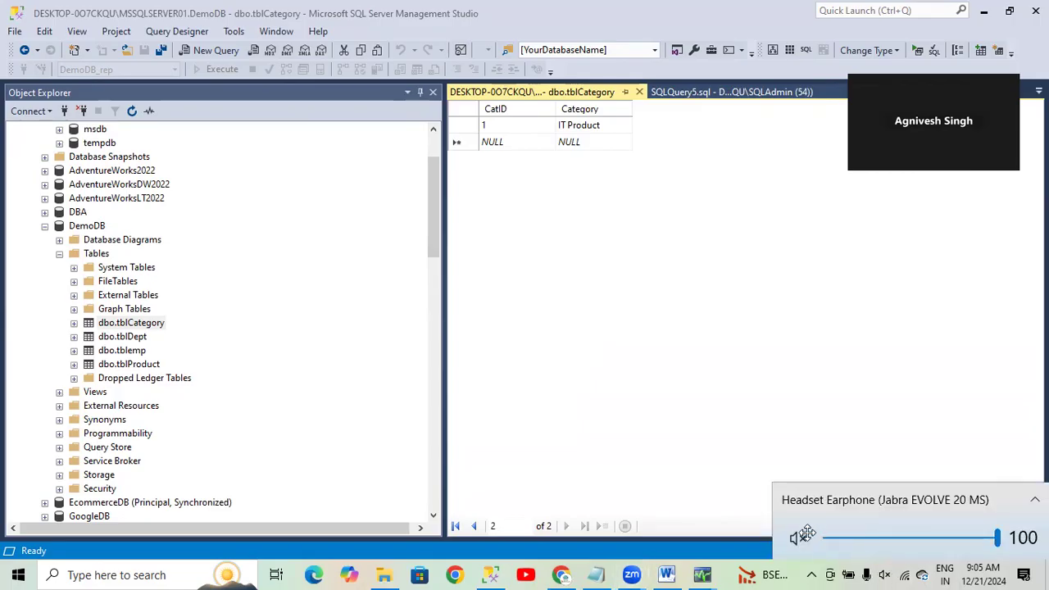
{"action": "left_click", "coordinate": [721, 289]}
Step: Add a second tblCategory row with CatID 2 and Category Stationary, then close the table
{"action": "left_click", "coordinate": [495, 143]}
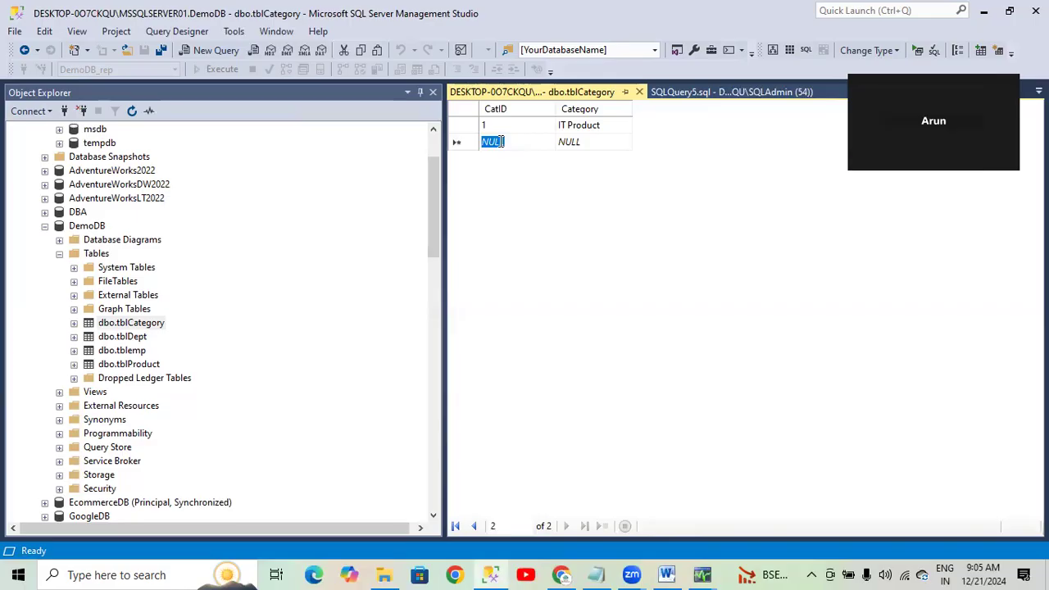
{"action": "type", "text": "2"}
{"action": "left_click", "coordinate": [588, 141]}
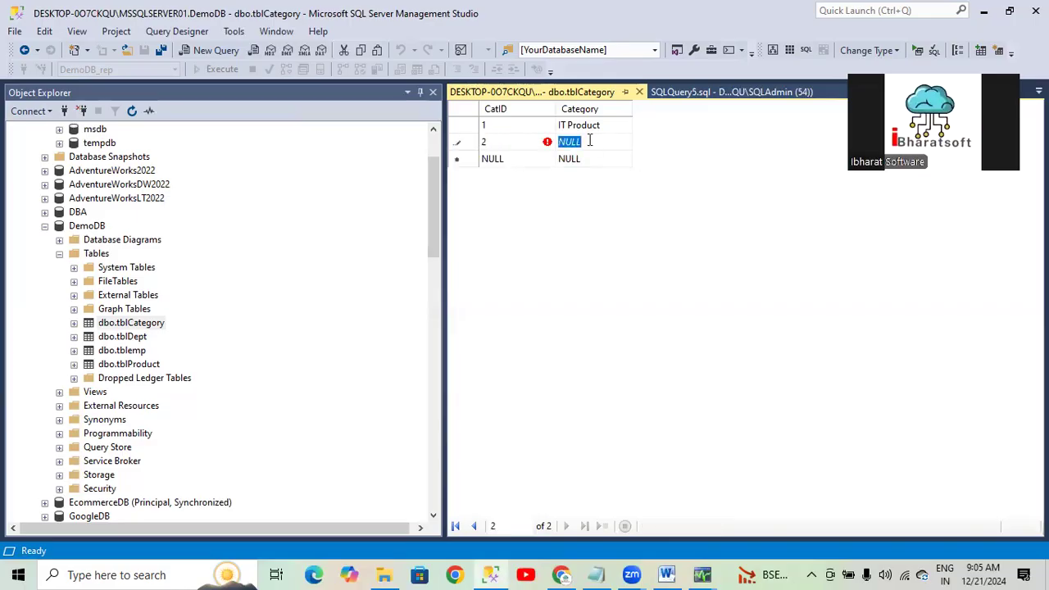
{"action": "type", "text": "Sya"}
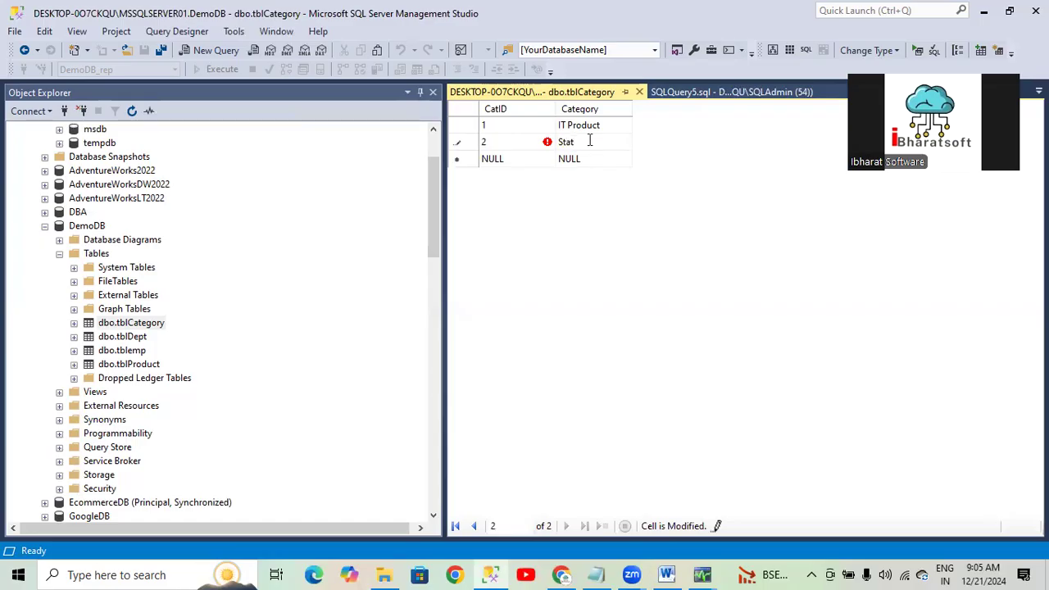
{"action": "type", "text": "tionary"}
{"action": "key", "text": "Return"}
{"action": "left_click", "coordinate": [639, 93]}
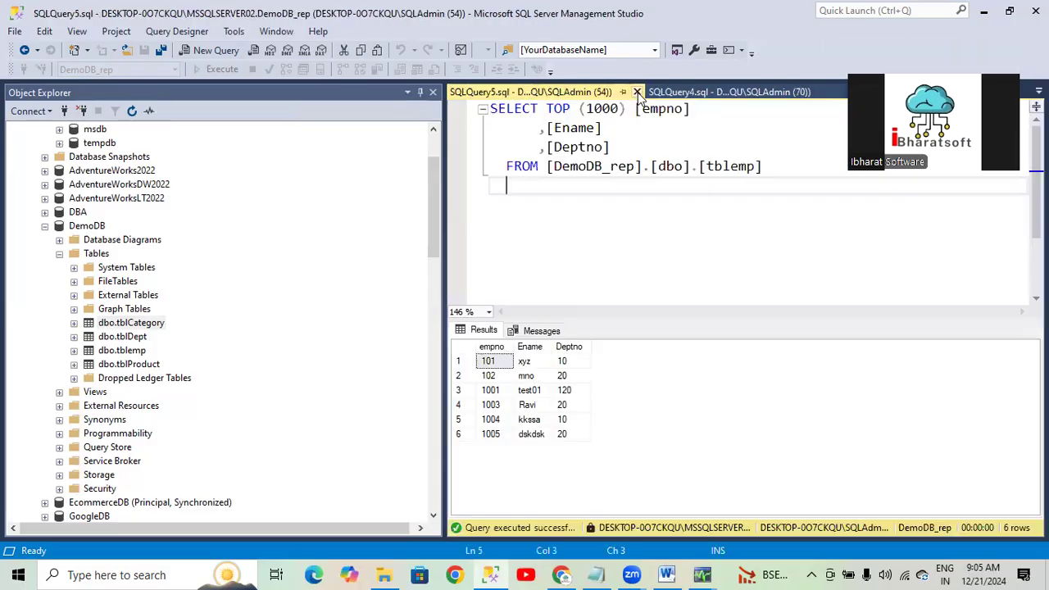
{"action": "scroll", "coordinate": [154, 360], "scroll_direction": "down", "scroll_amount": 1}
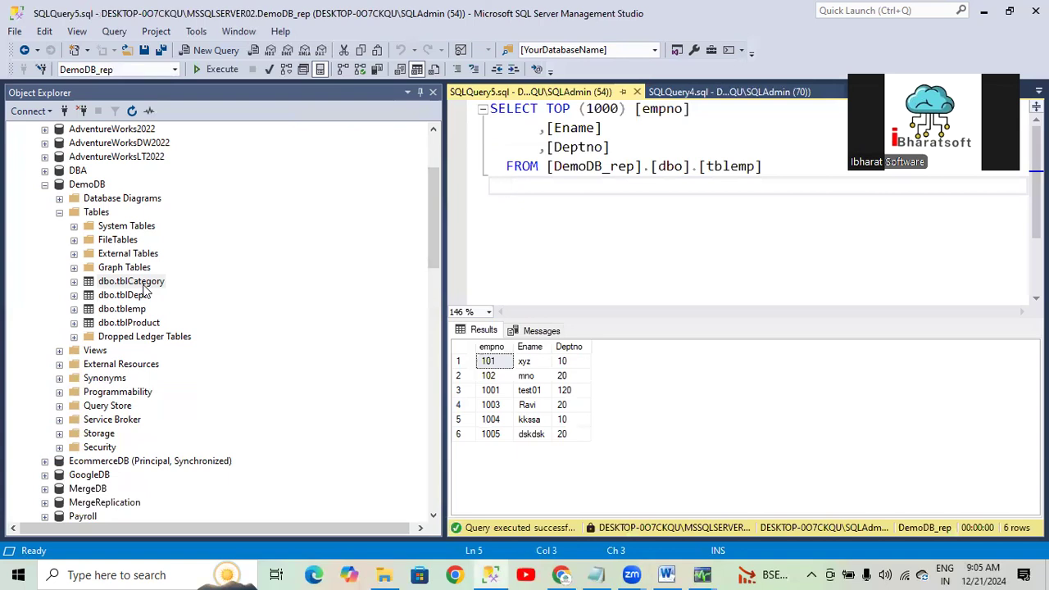
Step: Check the undistributed commands of the Pub_DemoDB_Tran subscription in Replication Monitor, then close the monitor
{"action": "scroll", "coordinate": [163, 360], "scroll_direction": "down", "scroll_amount": 4}
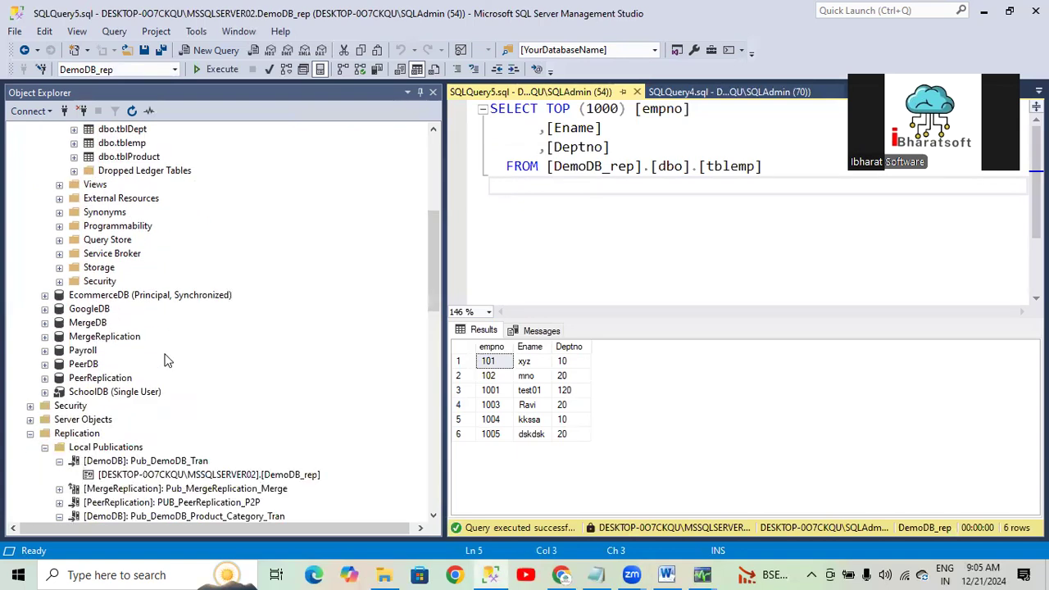
{"action": "scroll", "coordinate": [156, 421], "scroll_direction": "down", "scroll_amount": 2}
{"action": "right_click", "coordinate": [146, 377]}
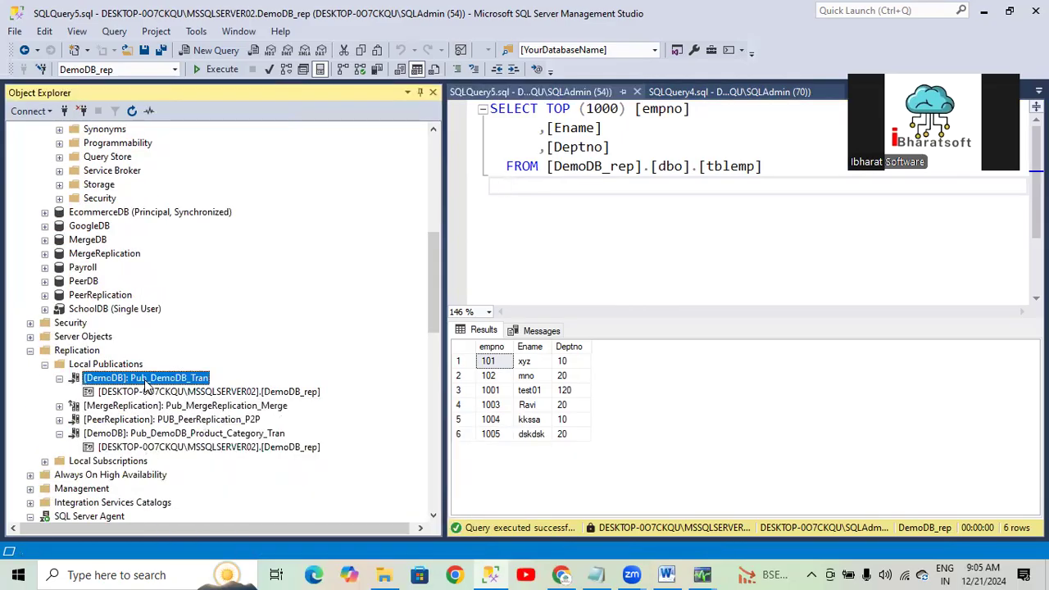
{"action": "left_click", "coordinate": [211, 376]}
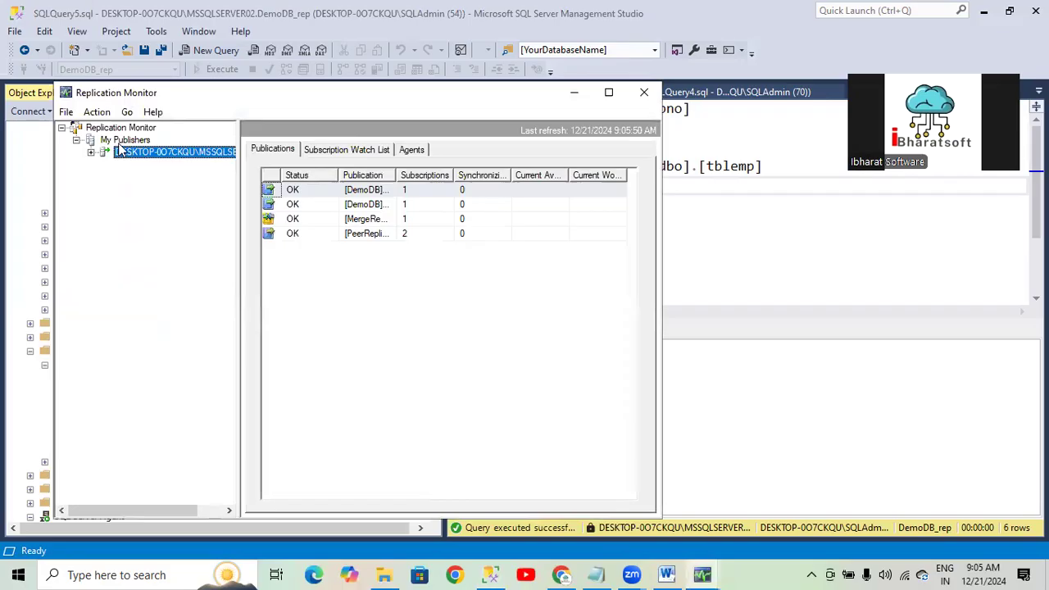
{"action": "left_click", "coordinate": [92, 154]}
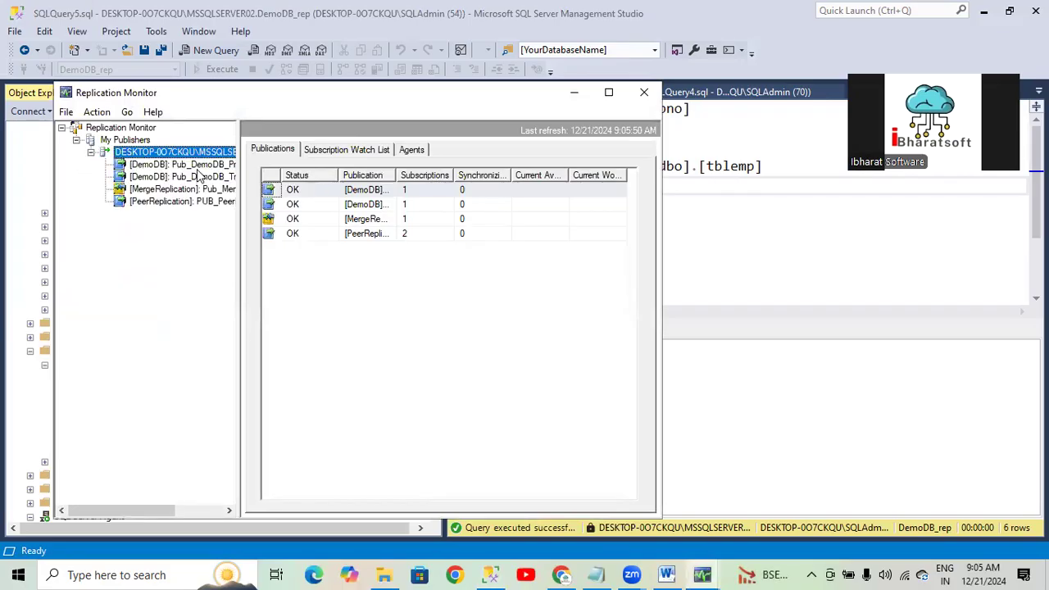
{"action": "left_click", "coordinate": [197, 176]}
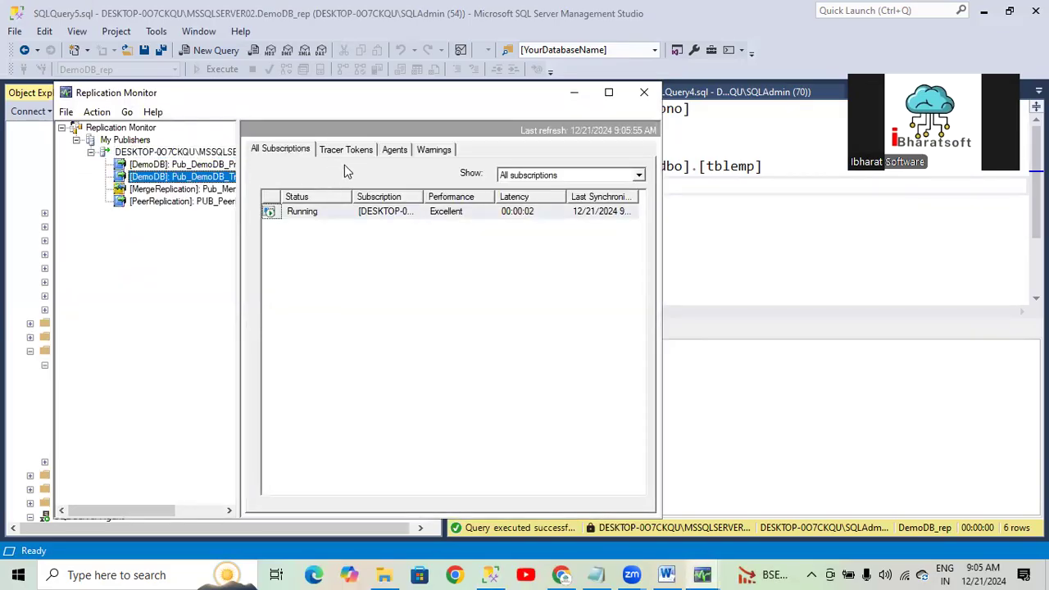
{"action": "double_click", "coordinate": [293, 212]}
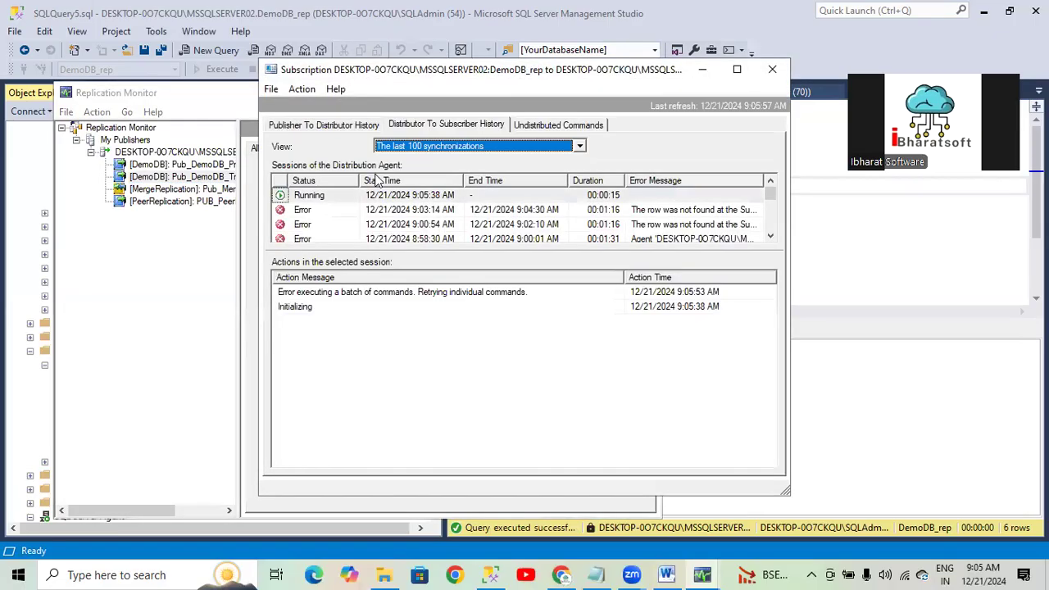
{"action": "left_click", "coordinate": [561, 124]}
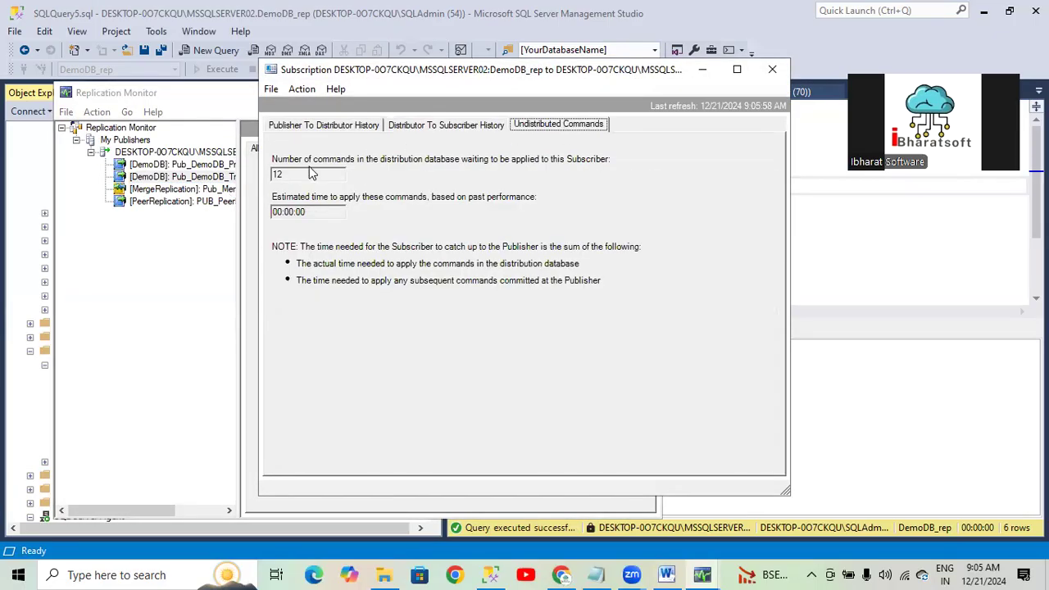
{"action": "left_click", "coordinate": [765, 72]}
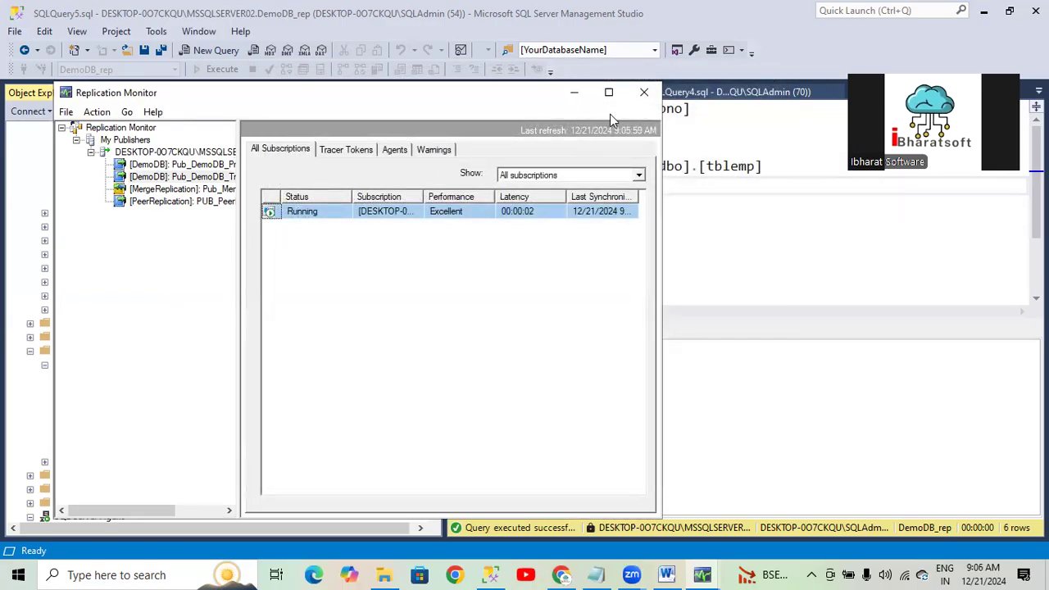
{"action": "left_click", "coordinate": [642, 93]}
Step: Select the top 1000 rows of tblCategory and of tblProduct in DemoDB_rep on the MSSQLSERVER02 instance
{"action": "scroll", "coordinate": [155, 421], "scroll_direction": "down", "scroll_amount": 10}
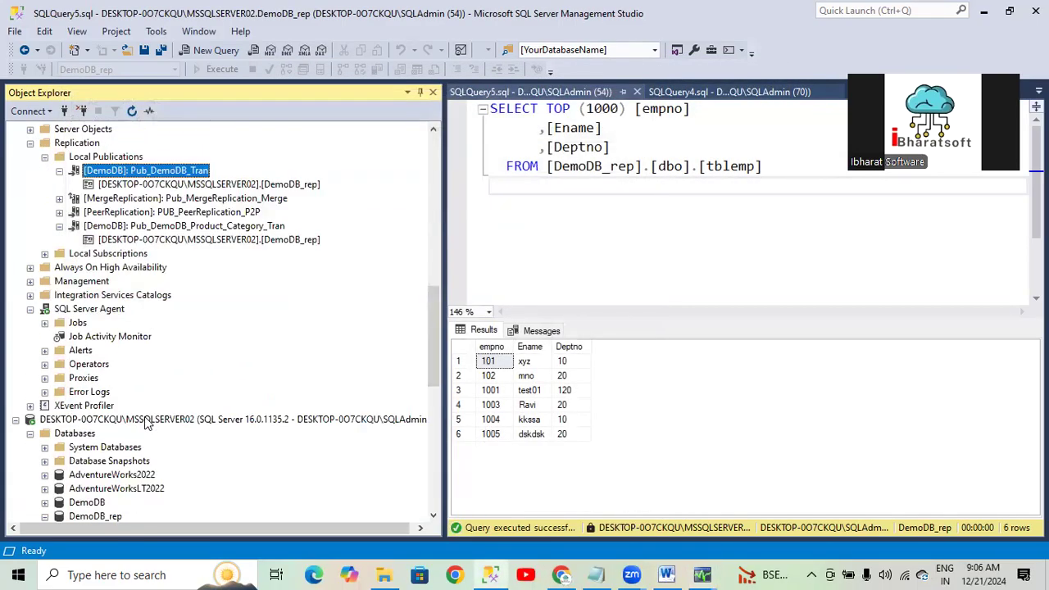
{"action": "right_click", "coordinate": [133, 407]}
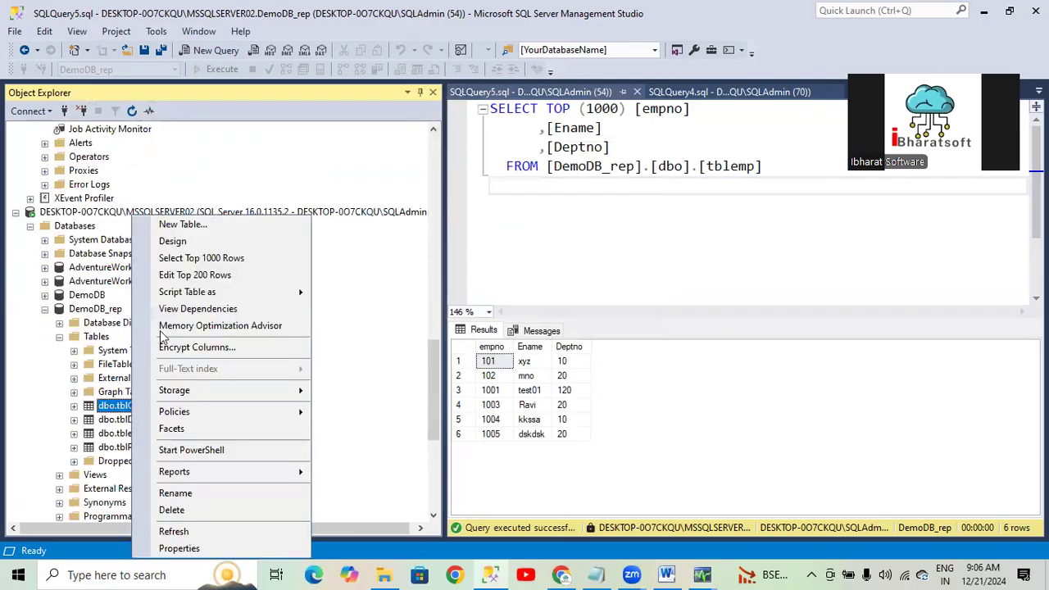
{"action": "left_click", "coordinate": [183, 259]}
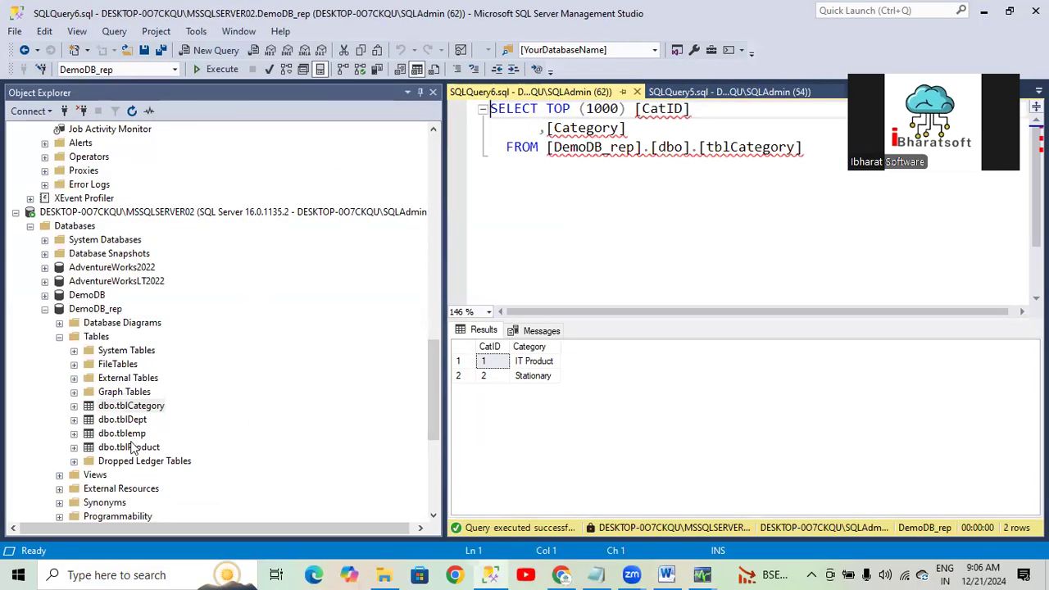
{"action": "right_click", "coordinate": [133, 447]}
{"action": "left_click", "coordinate": [186, 259]}
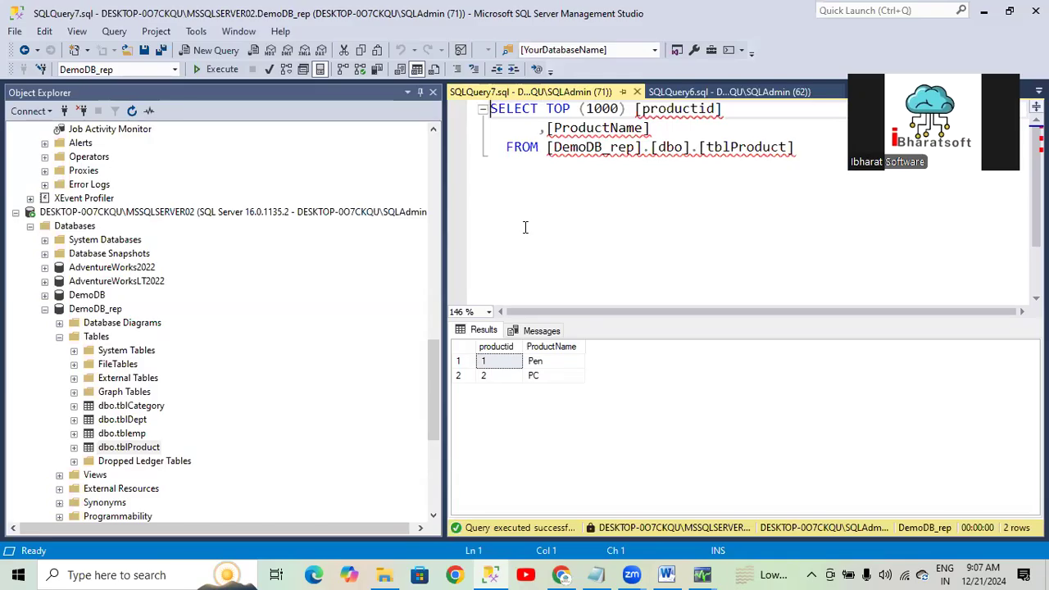
Step: Collapse the Pub_DemoDB_Tran publication under the MSSQLSERVER01 instance's local publications and launch Replication Monitor from it
{"action": "left_click_drag", "start_coordinate": [434, 377], "coordinate": [499, 229]}
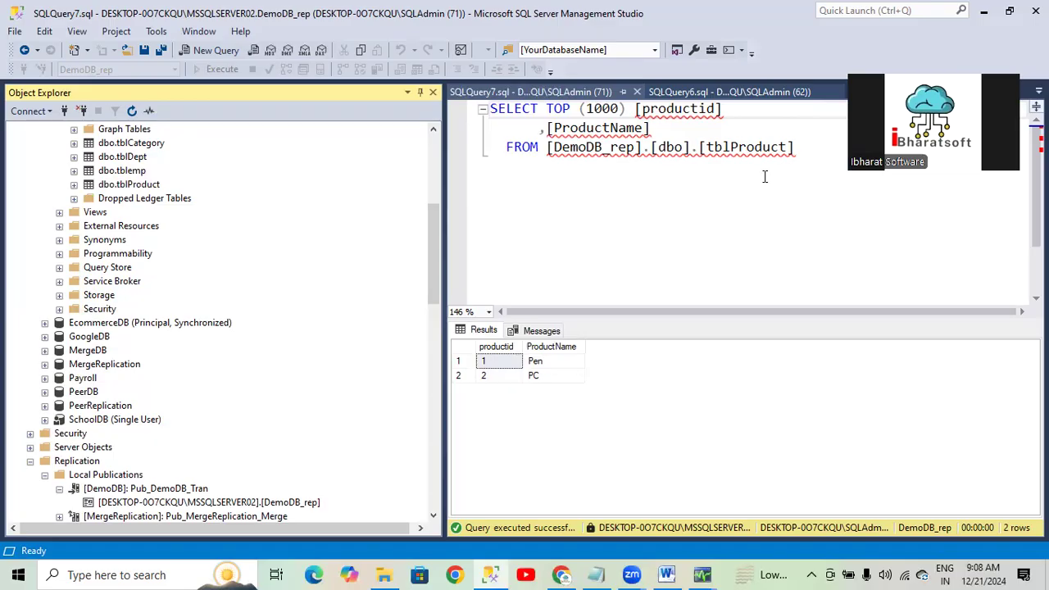
{"action": "left_click_drag", "start_coordinate": [437, 269], "coordinate": [429, 158]}
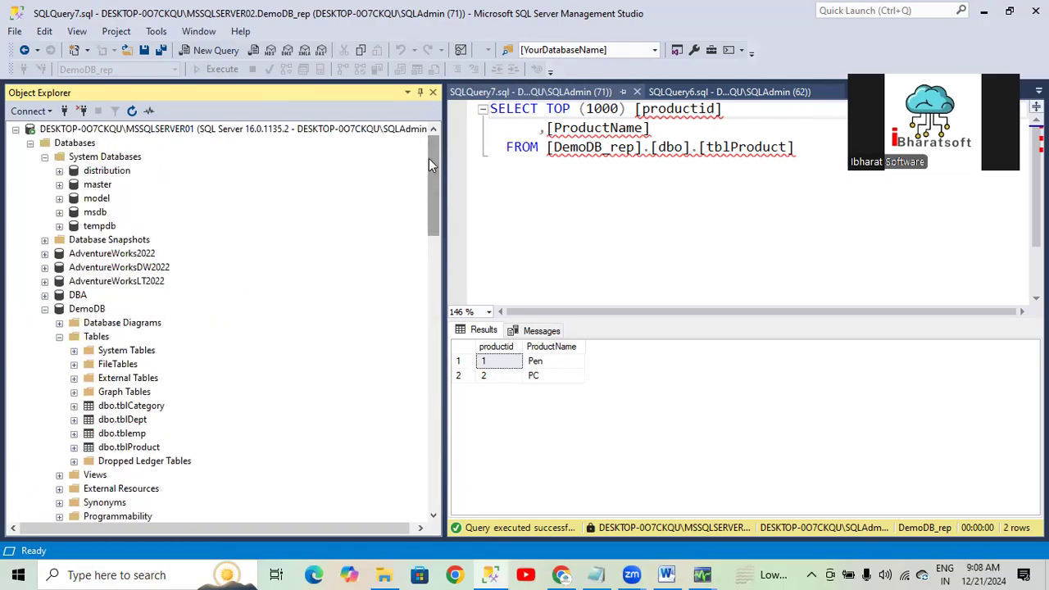
{"action": "left_click_drag", "start_coordinate": [428, 158], "coordinate": [439, 301]}
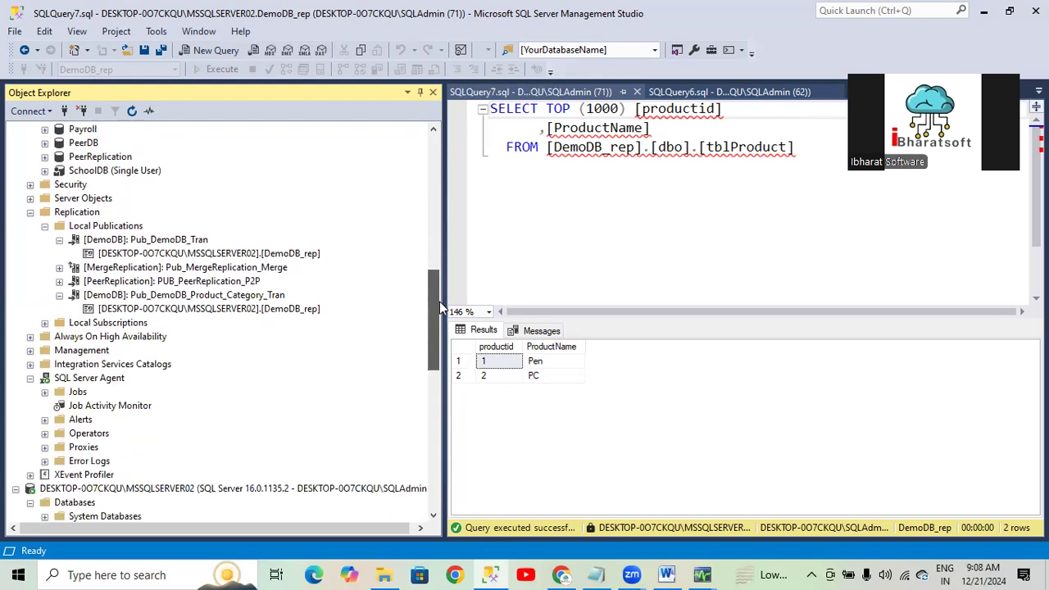
{"action": "left_click", "coordinate": [59, 240]}
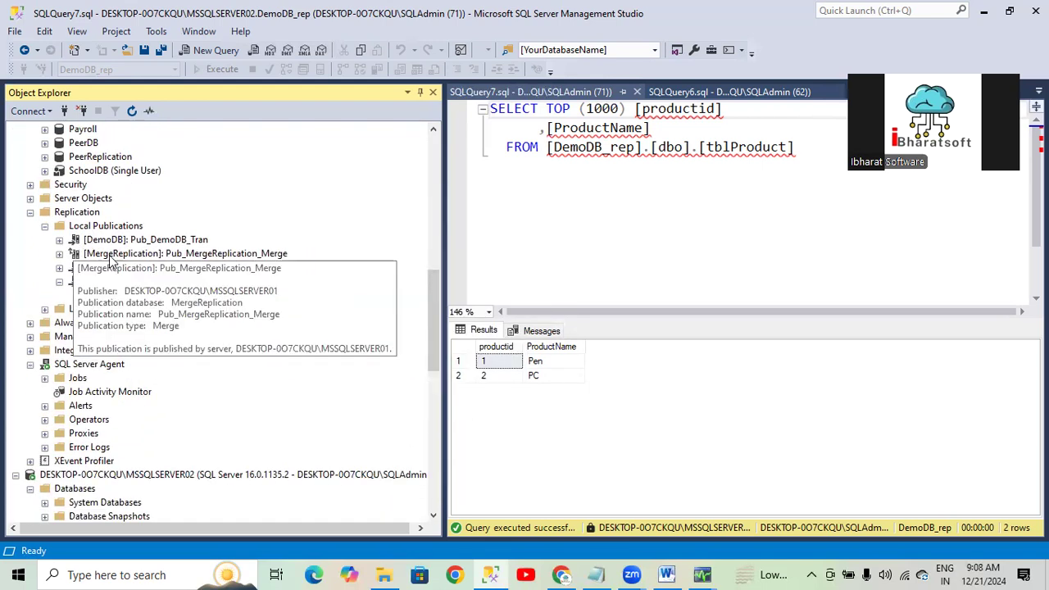
{"action": "left_click", "coordinate": [174, 242]}
{"action": "right_click", "coordinate": [175, 242]}
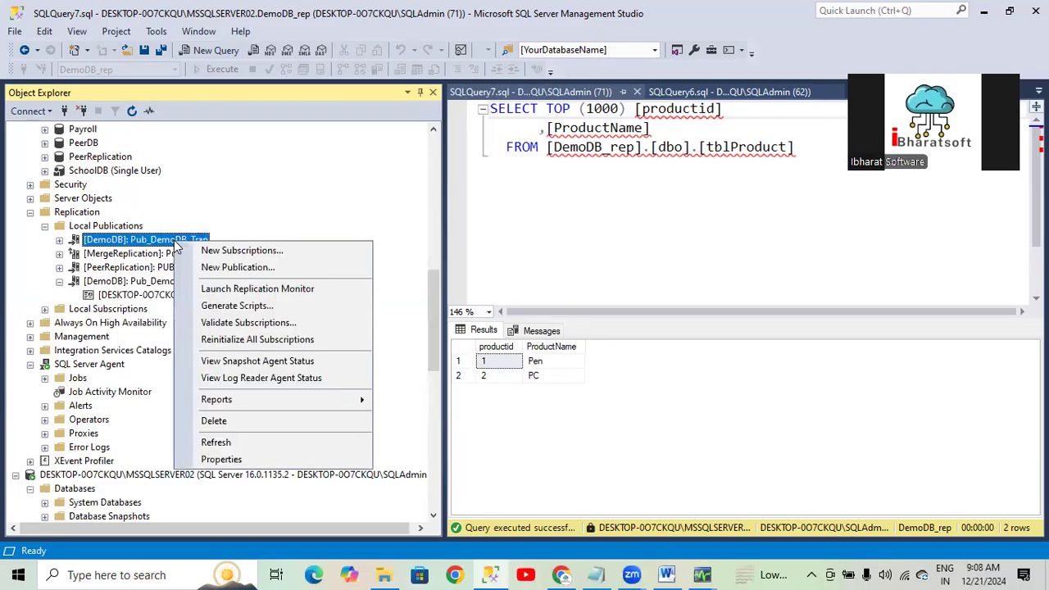
{"action": "left_click", "coordinate": [246, 287]}
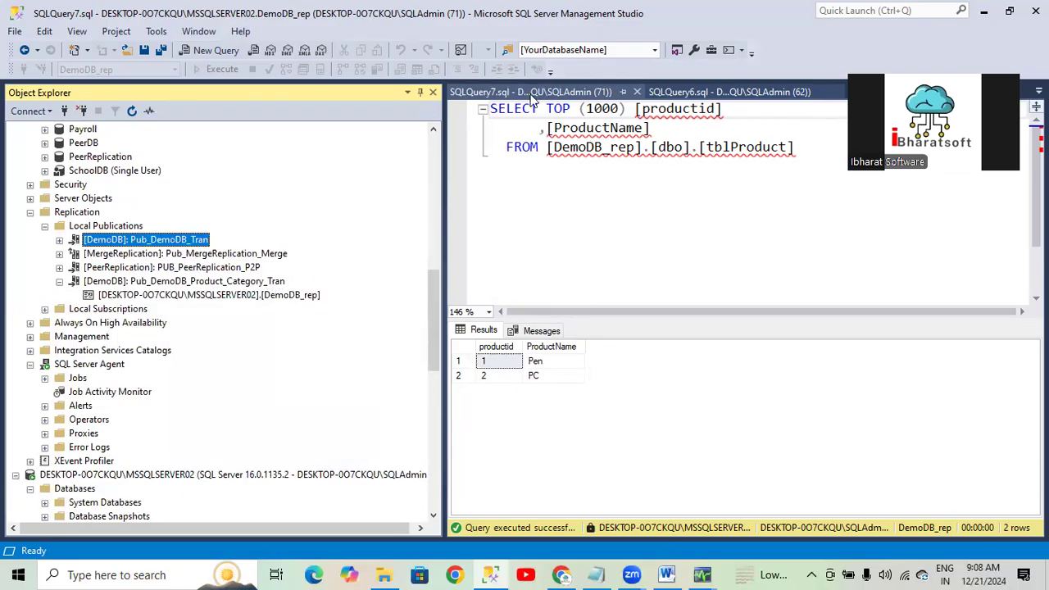
Step: Open the Pub_DemoDB_Tran subscription's details, review its undistributed commands, and close Replication Monitor
{"action": "left_click", "coordinate": [92, 152]}
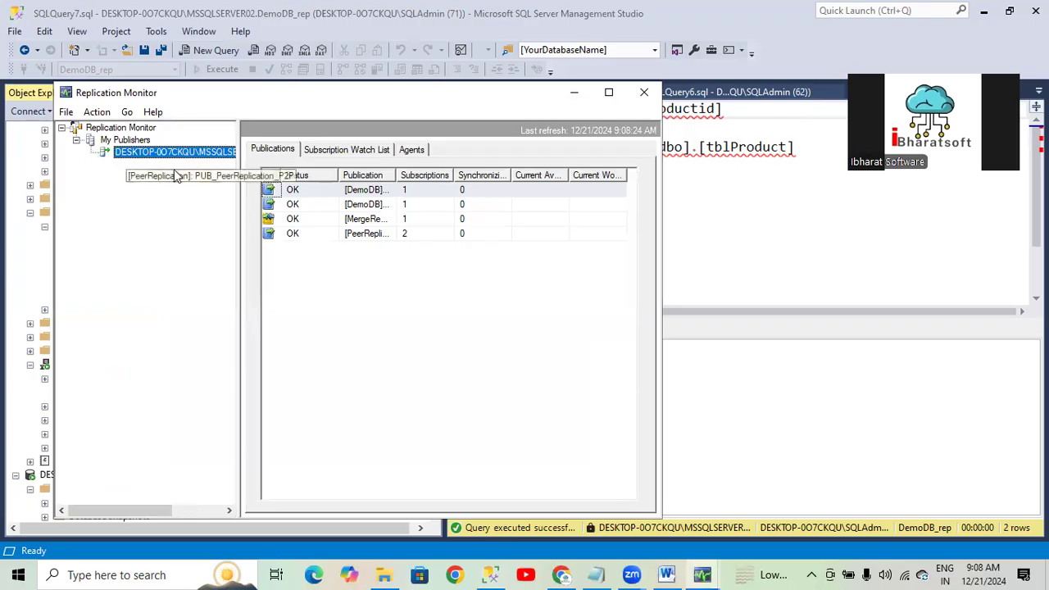
{"action": "left_click", "coordinate": [174, 166]}
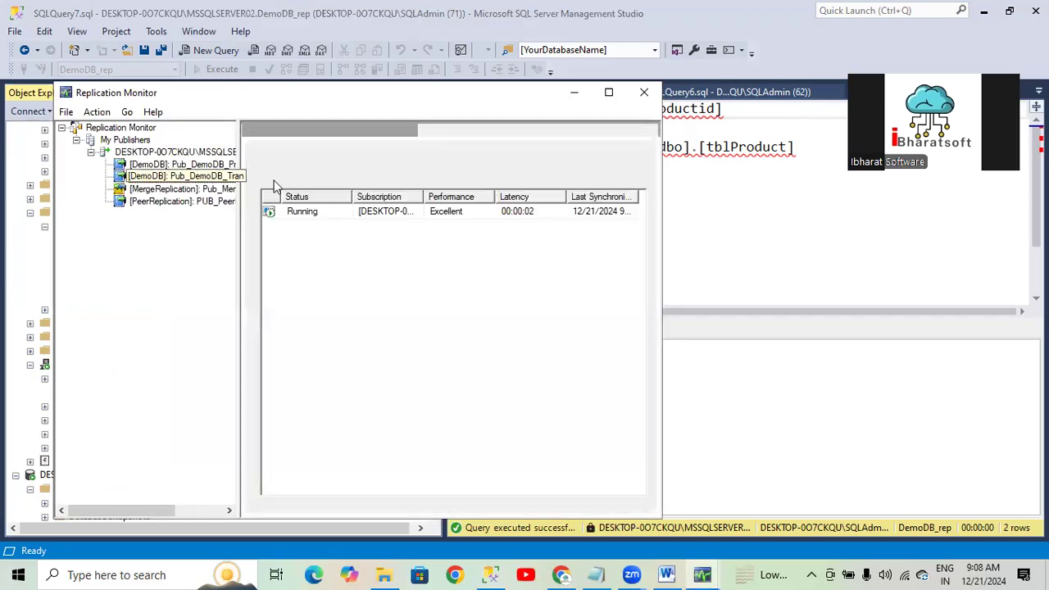
{"action": "double_click", "coordinate": [301, 211]}
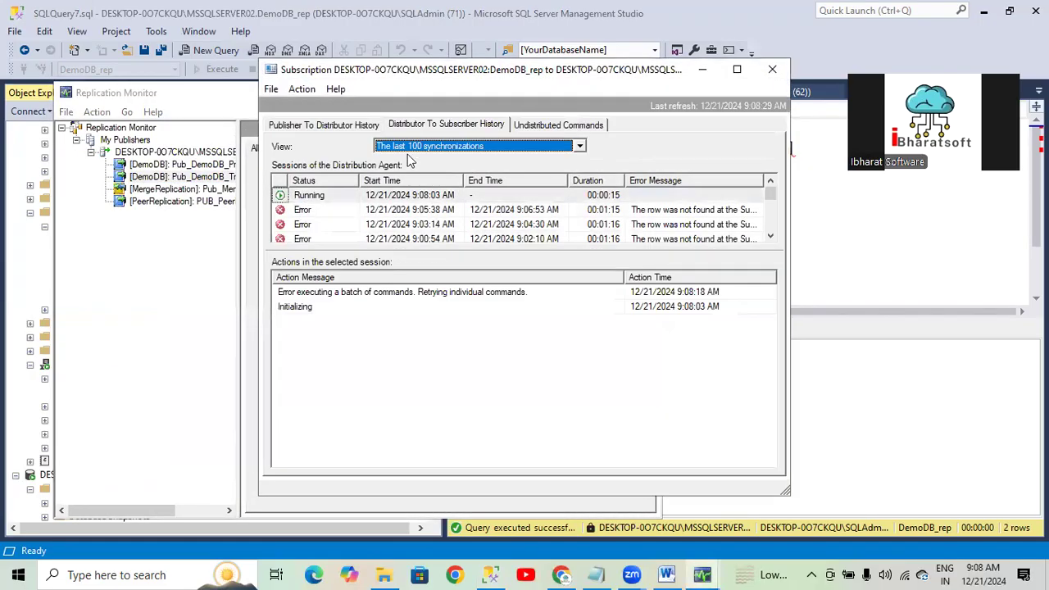
{"action": "left_click", "coordinate": [569, 126]}
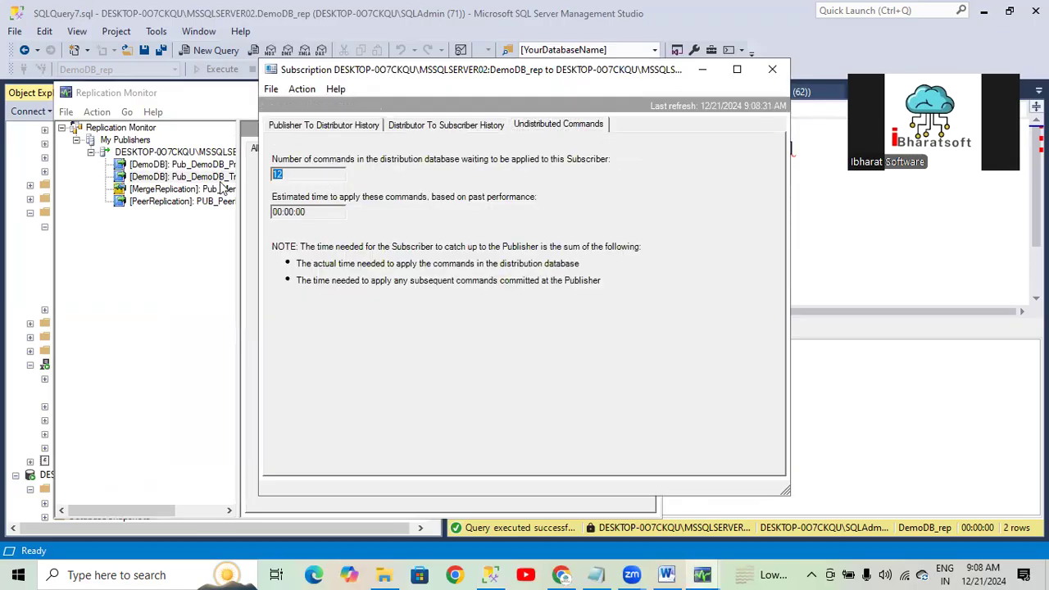
{"action": "left_click_drag", "start_coordinate": [308, 76], "coordinate": [457, 147]}
{"action": "left_click", "coordinate": [419, 160]}
{"action": "left_click", "coordinate": [449, 181]}
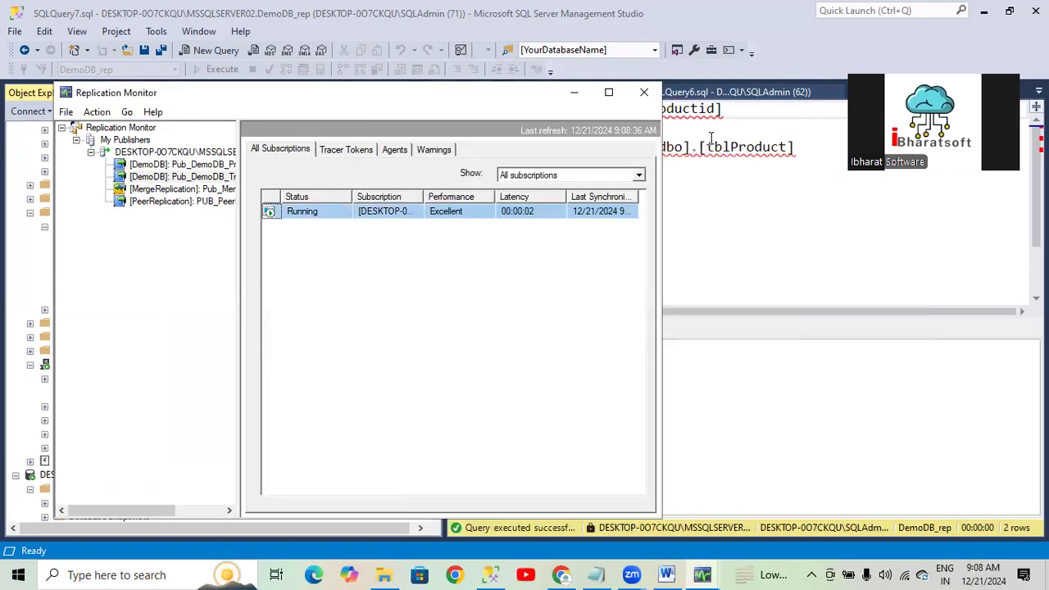
{"action": "left_click", "coordinate": [644, 92]}
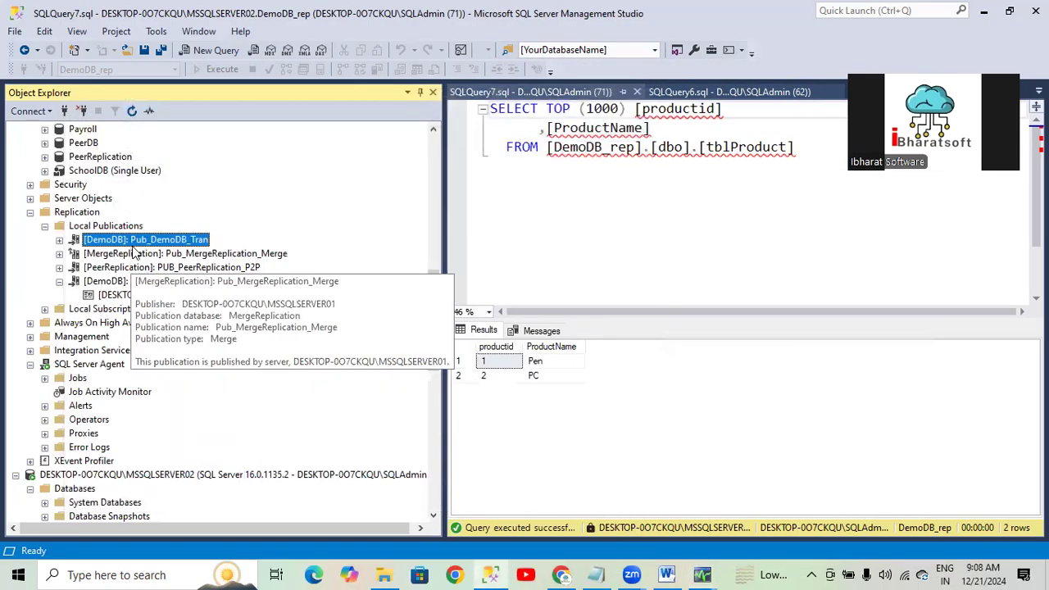
Step: Mark all Pub_DemoDB_Tran subscriptions for reinitialization using a new snapshot, with the snapshot generated immediately
{"action": "right_click", "coordinate": [135, 240]}
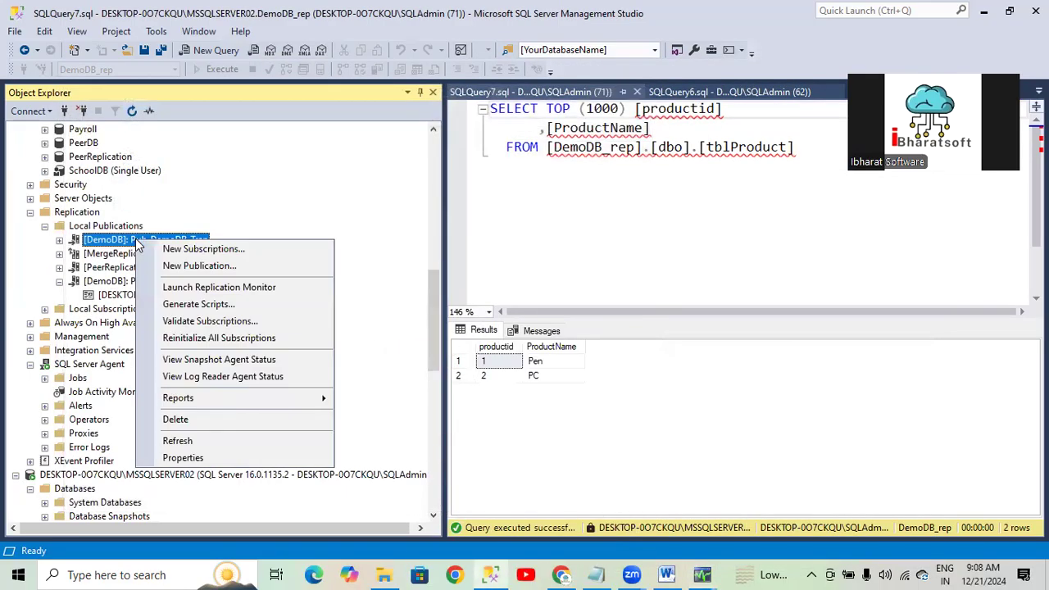
{"action": "left_click", "coordinate": [221, 338]}
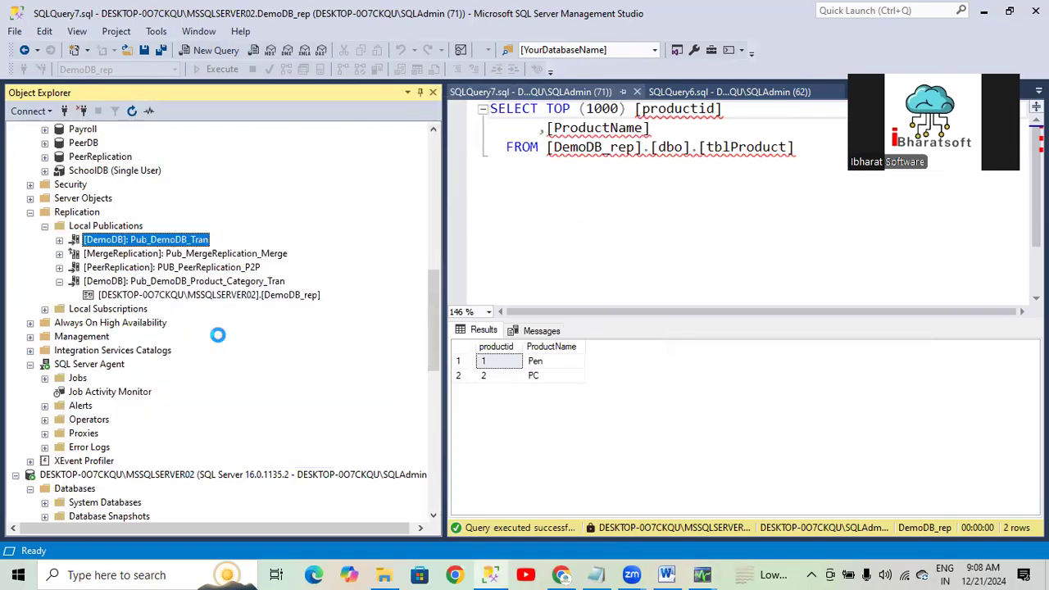
{"action": "left_click", "coordinate": [360, 288]}
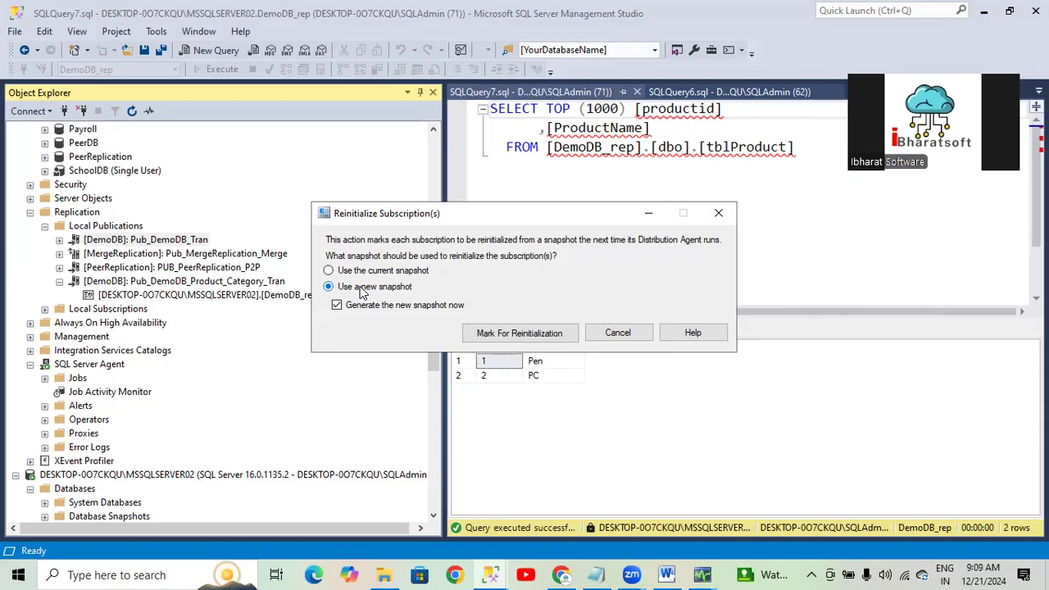
{"action": "left_click", "coordinate": [517, 333]}
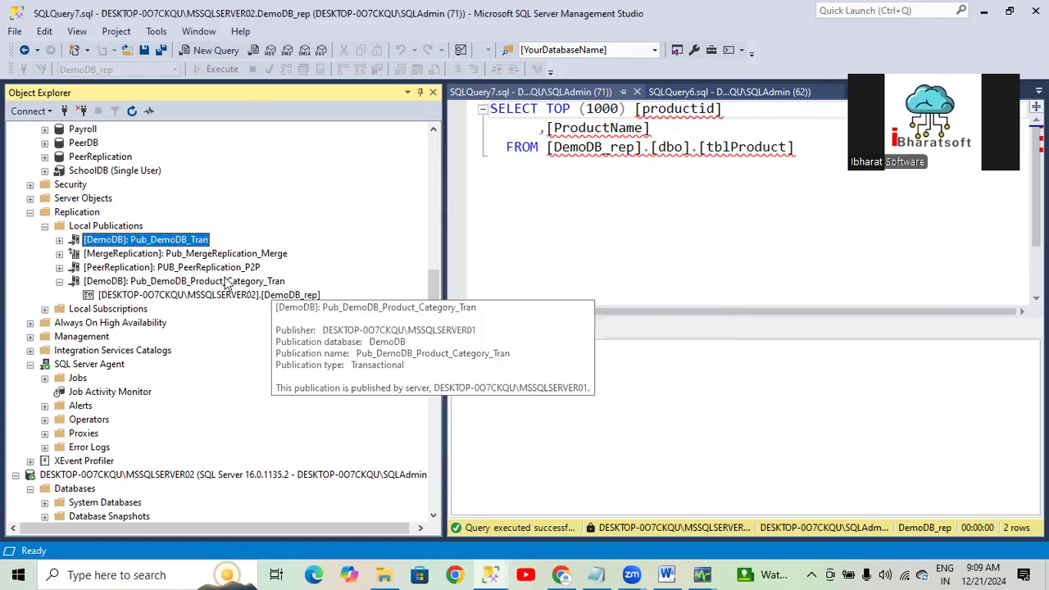
Step: Check the Snapshot Agent status and the Log Reader Agent status of Pub_DemoDB_Tran, closing each status window
{"action": "right_click", "coordinate": [113, 246]}
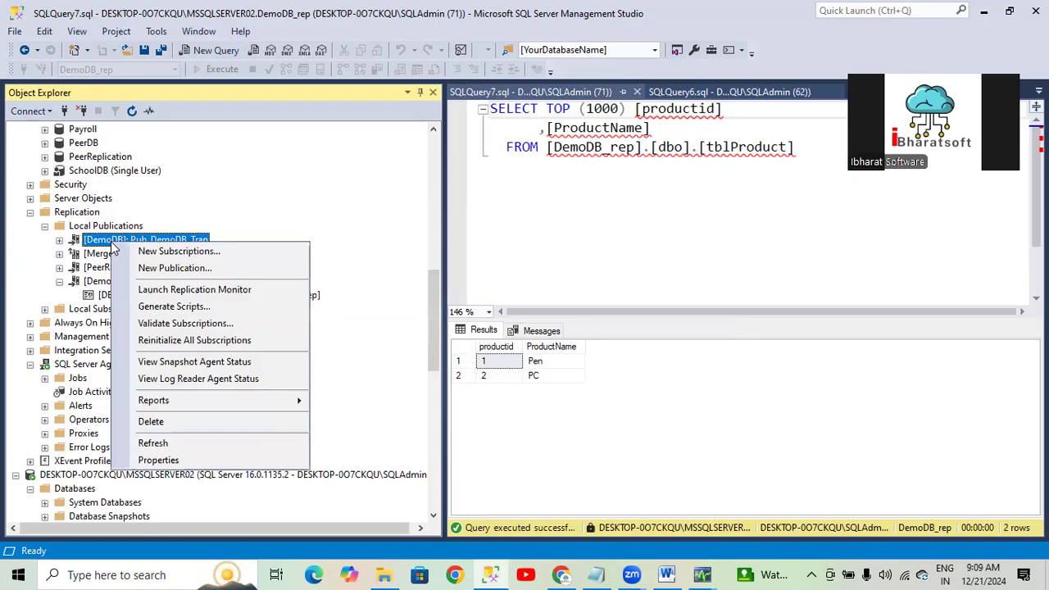
{"action": "left_click", "coordinate": [178, 364]}
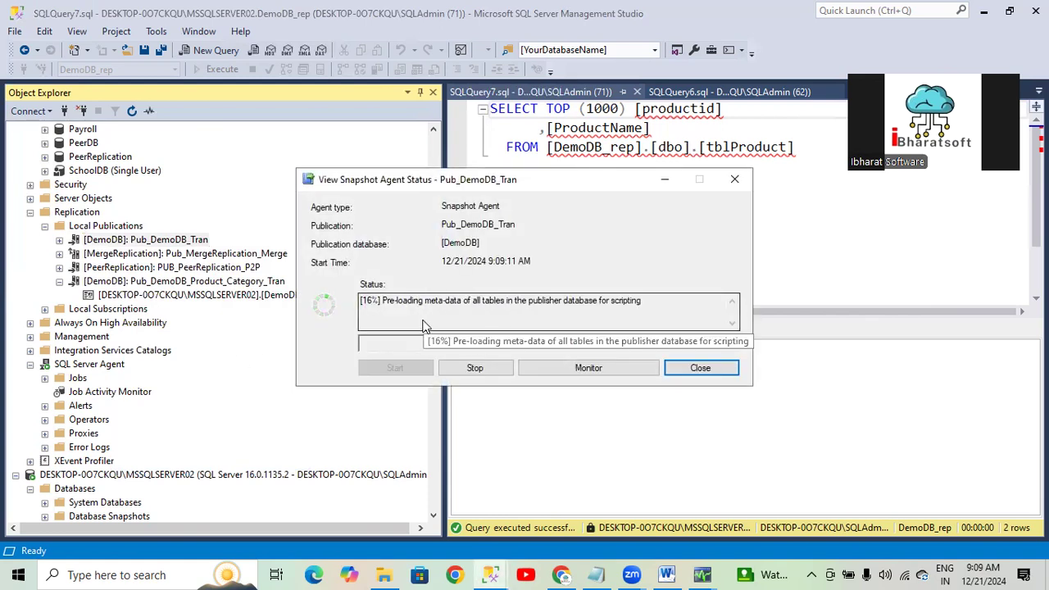
{"action": "left_click", "coordinate": [721, 369]}
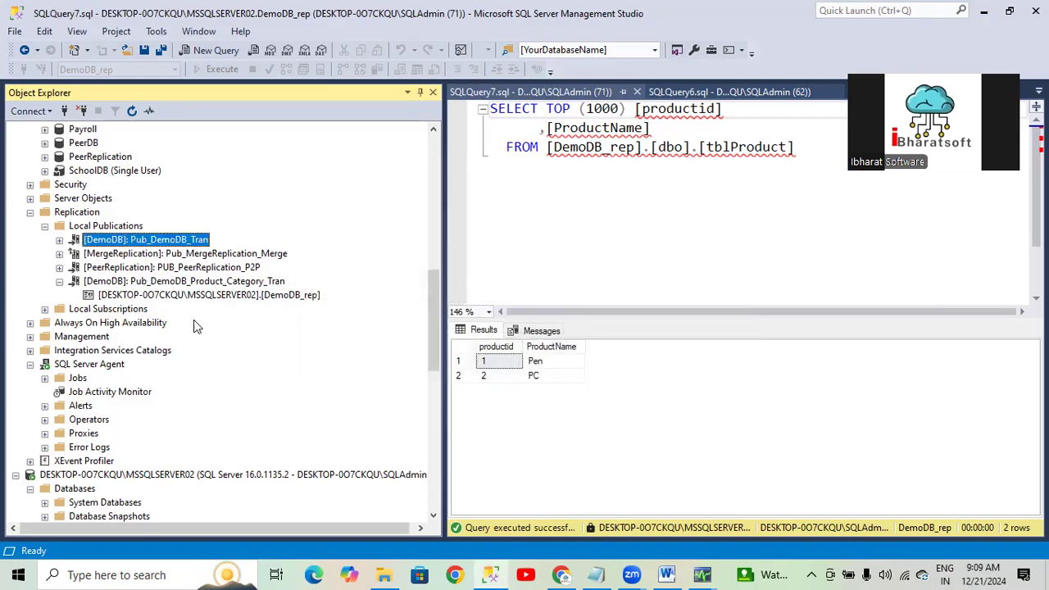
{"action": "right_click", "coordinate": [156, 240]}
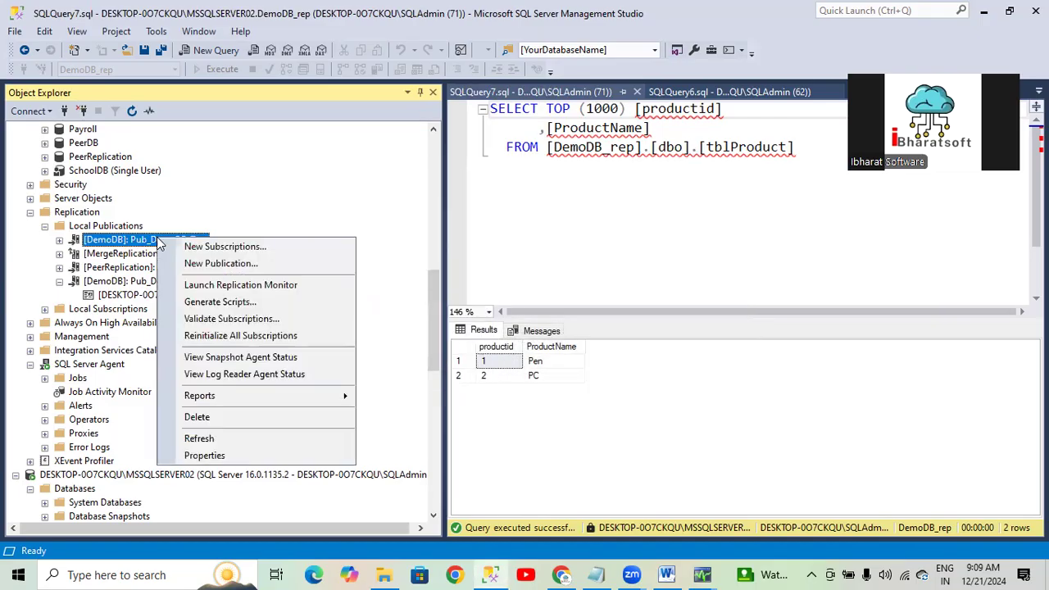
{"action": "left_click", "coordinate": [246, 373]}
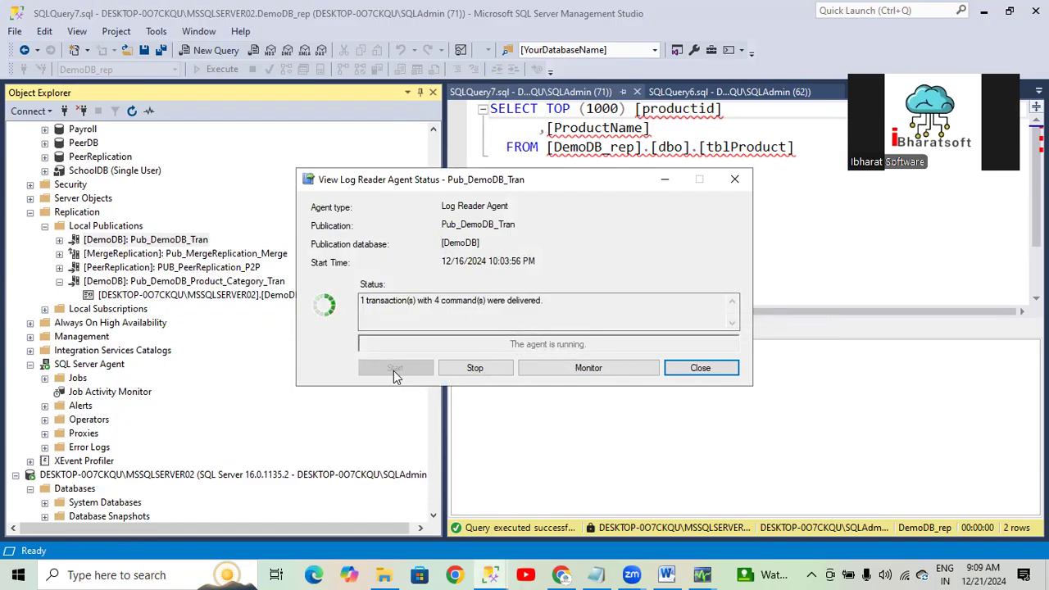
{"action": "left_click", "coordinate": [700, 367]}
{"action": "left_click", "coordinate": [598, 189]}
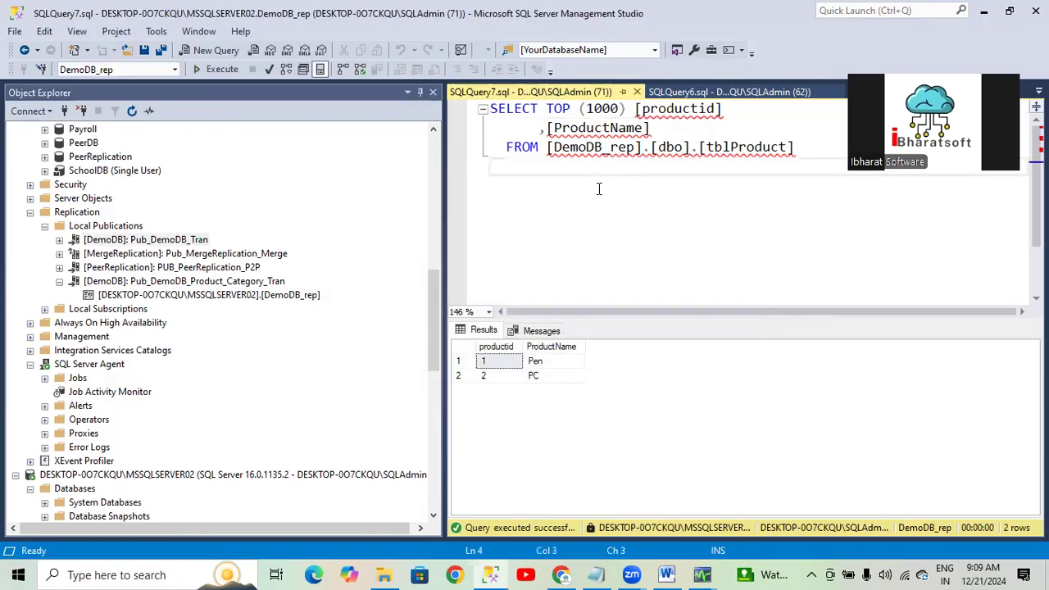
Step: Check the Pub_DemoDB_Tran subscription's status in Replication Monitor, launched from the publication, and close the monitor
{"action": "left_click", "coordinate": [145, 240]}
{"action": "right_click", "coordinate": [145, 241]}
{"action": "left_click", "coordinate": [209, 287]}
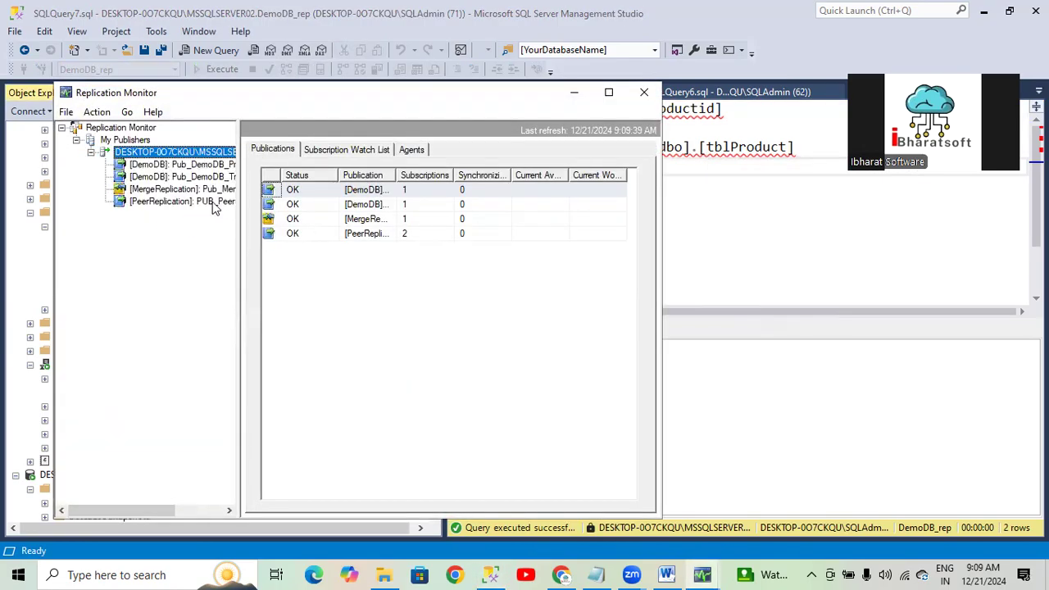
{"action": "left_click", "coordinate": [172, 163]}
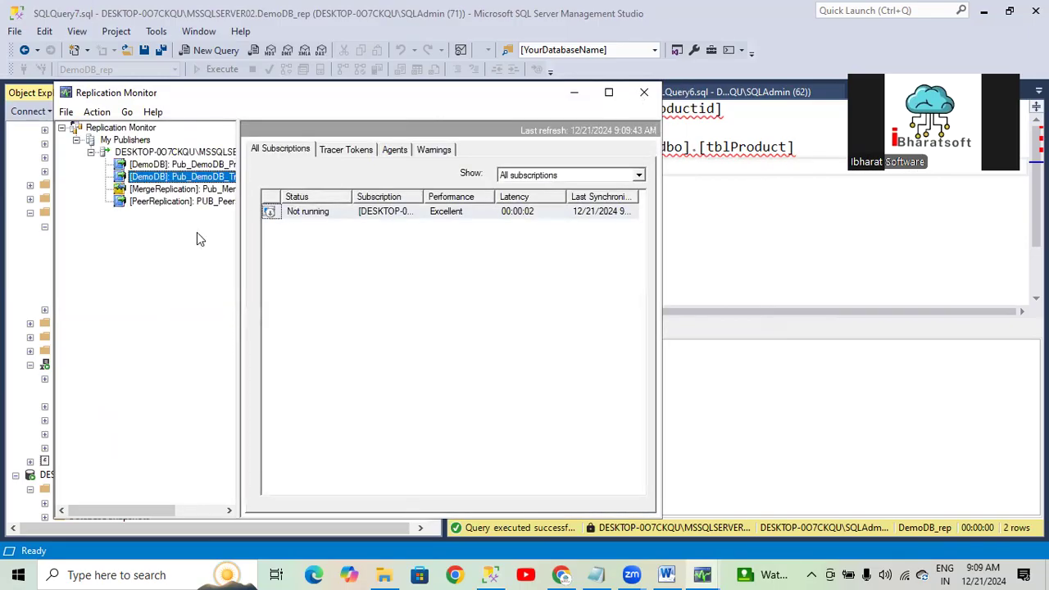
{"action": "right_click", "coordinate": [298, 215]}
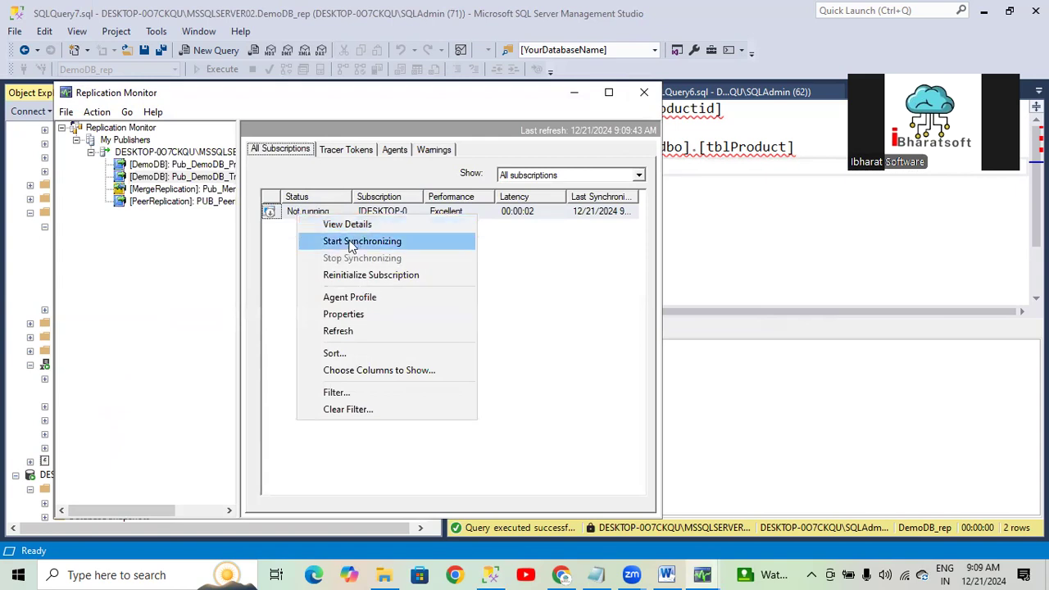
{"action": "left_click", "coordinate": [644, 92]}
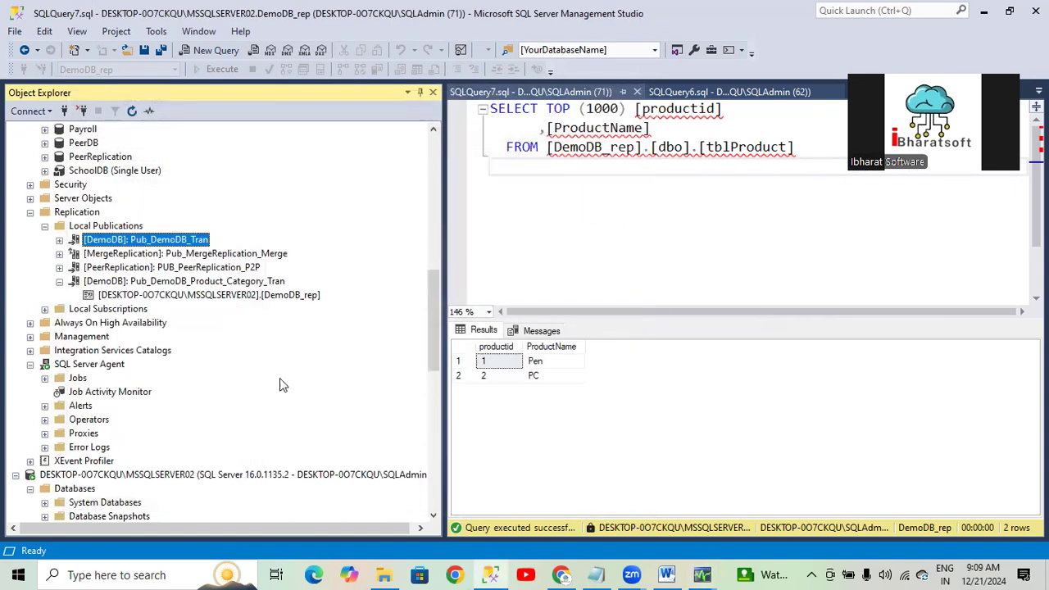
Step: Run the Snapshot Agent of Pub_DemoDB_Tran again from its status window and close the window when the snapshot is generated
{"action": "right_click", "coordinate": [167, 239]}
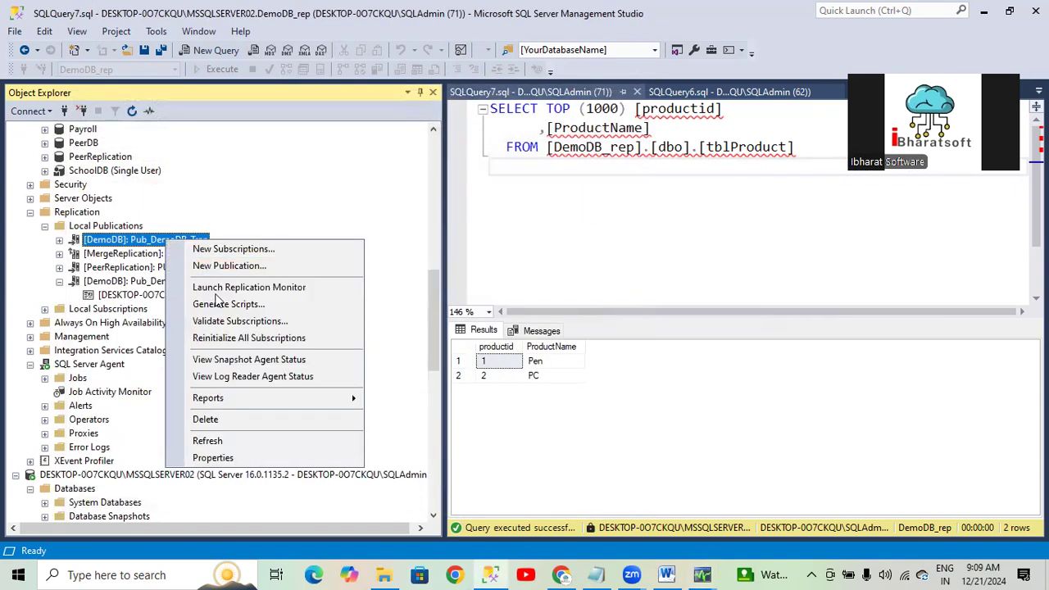
{"action": "left_click", "coordinate": [218, 359]}
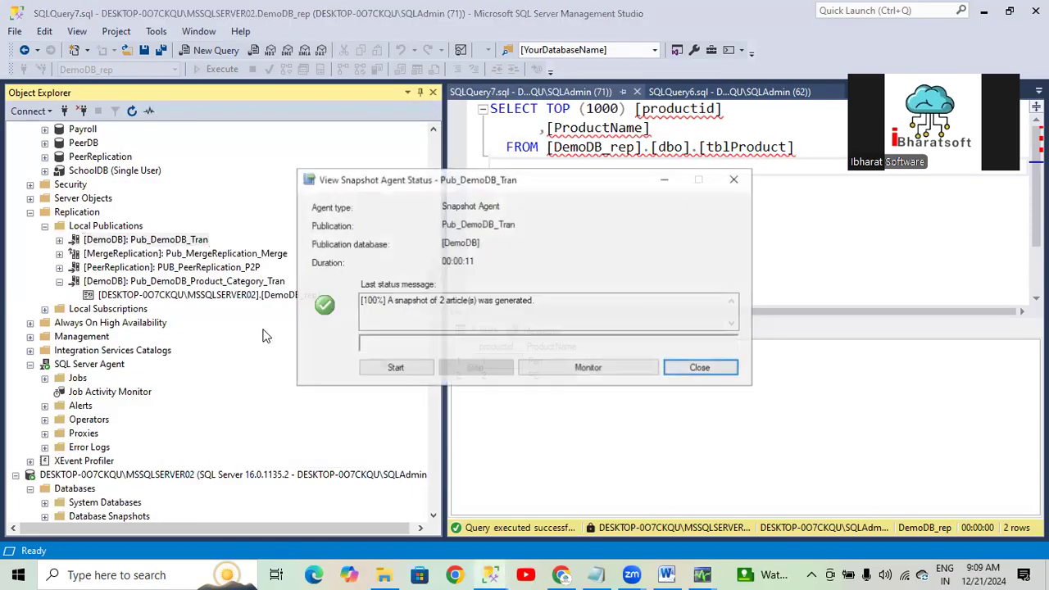
{"action": "left_click", "coordinate": [395, 368]}
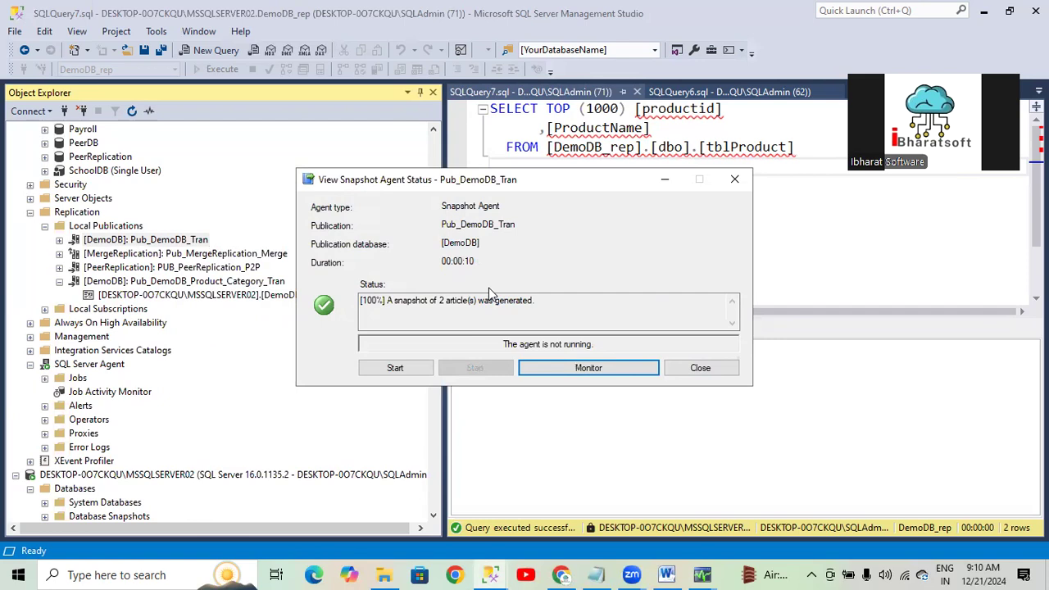
{"action": "left_click", "coordinate": [695, 367]}
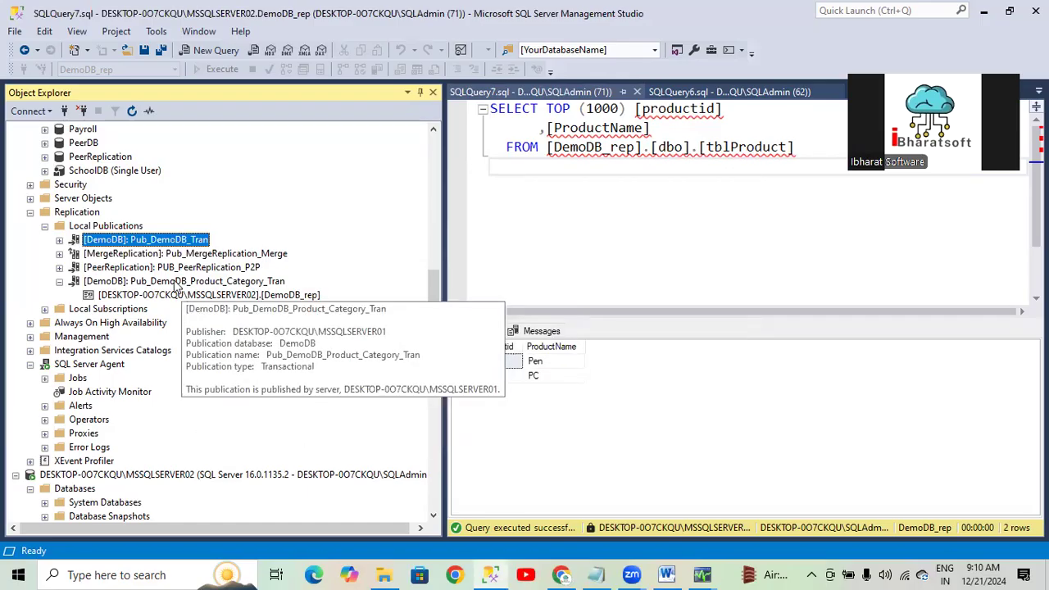
Step: Select the top 1000 rows of tblDept and of tblemp in DemoDB_rep on the MSSQLSERVER02 instance
{"action": "scroll", "coordinate": [175, 281], "scroll_direction": "down", "scroll_amount": 8}
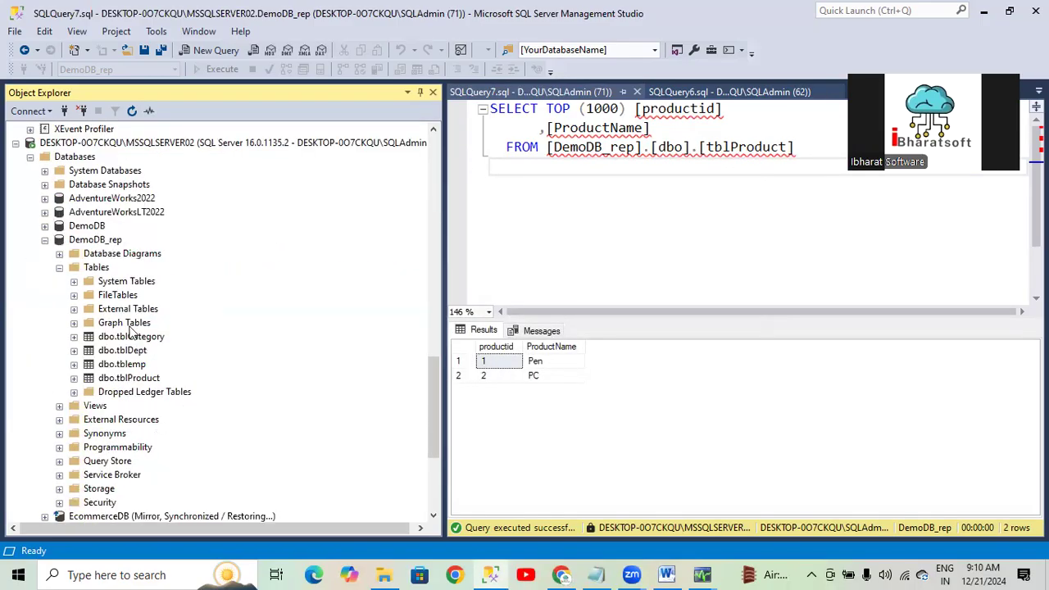
{"action": "right_click", "coordinate": [130, 350]}
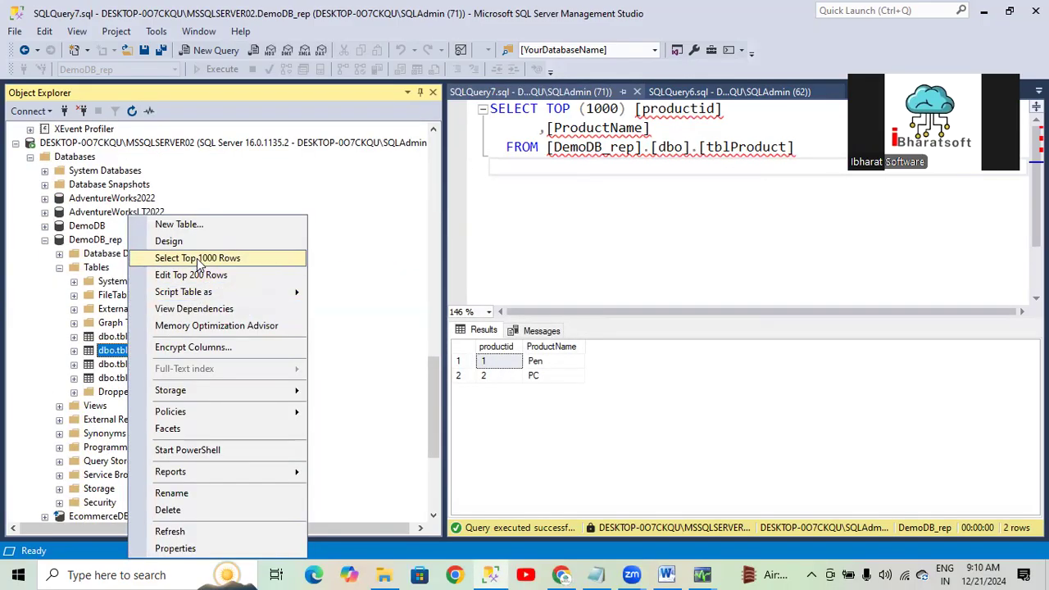
{"action": "left_click", "coordinate": [197, 258]}
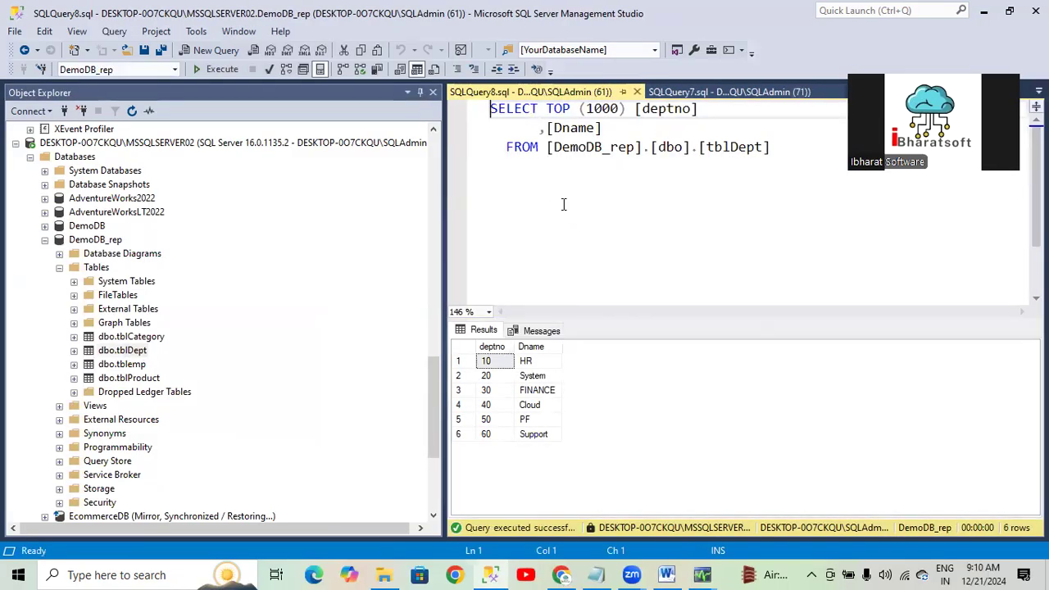
{"action": "right_click", "coordinate": [127, 365]}
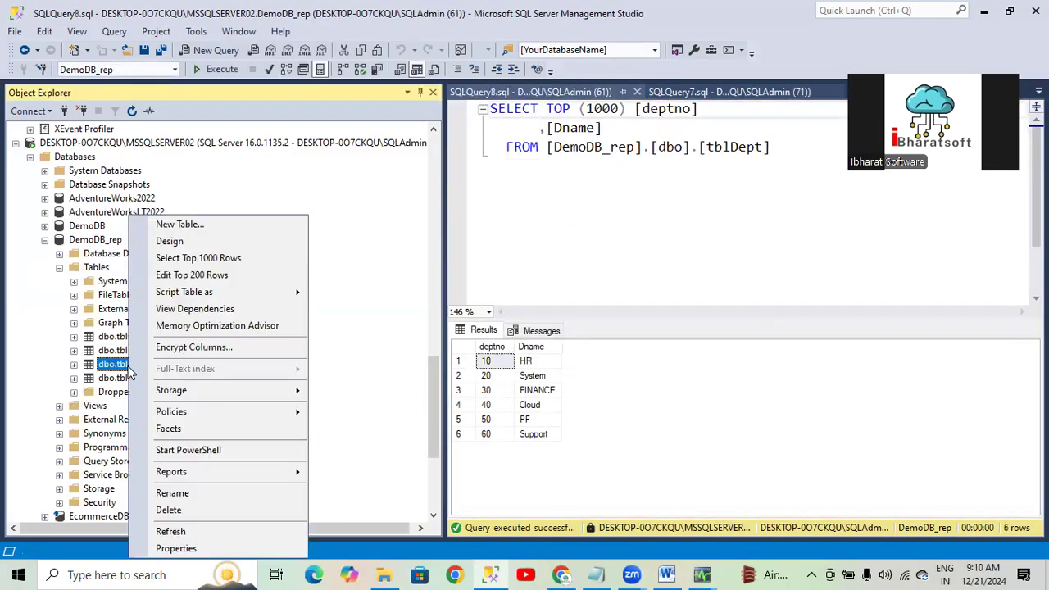
{"action": "left_click", "coordinate": [181, 255]}
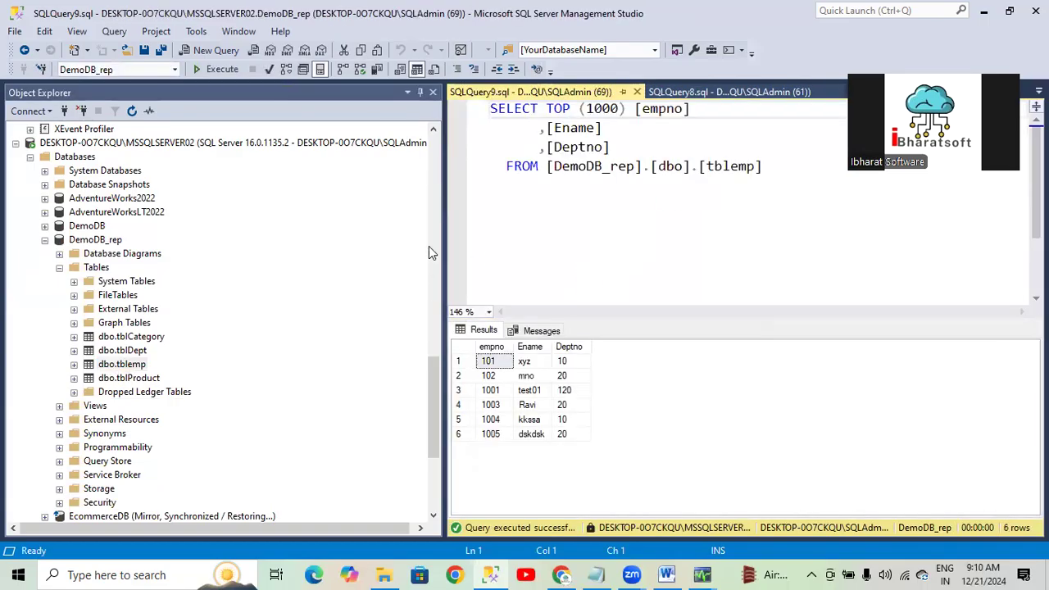
Step: Compare tblDept between DemoDB_rep and the MSSQLSERVER01 instance's DemoDB by selecting the top 1000 rows of each
{"action": "left_click", "coordinate": [435, 381]}
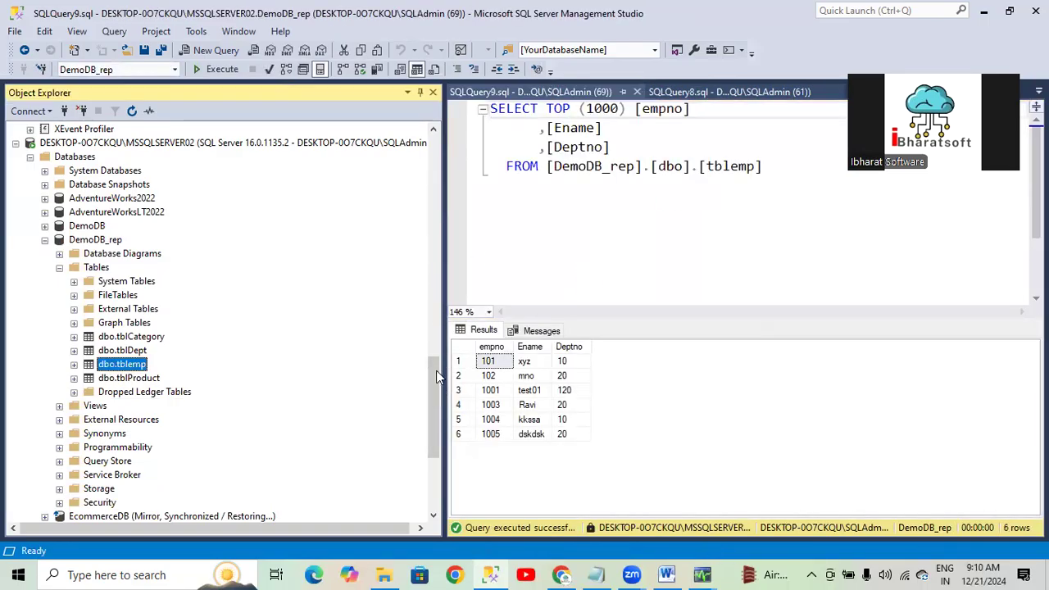
{"action": "left_click", "coordinate": [114, 350]}
{"action": "right_click", "coordinate": [114, 350]}
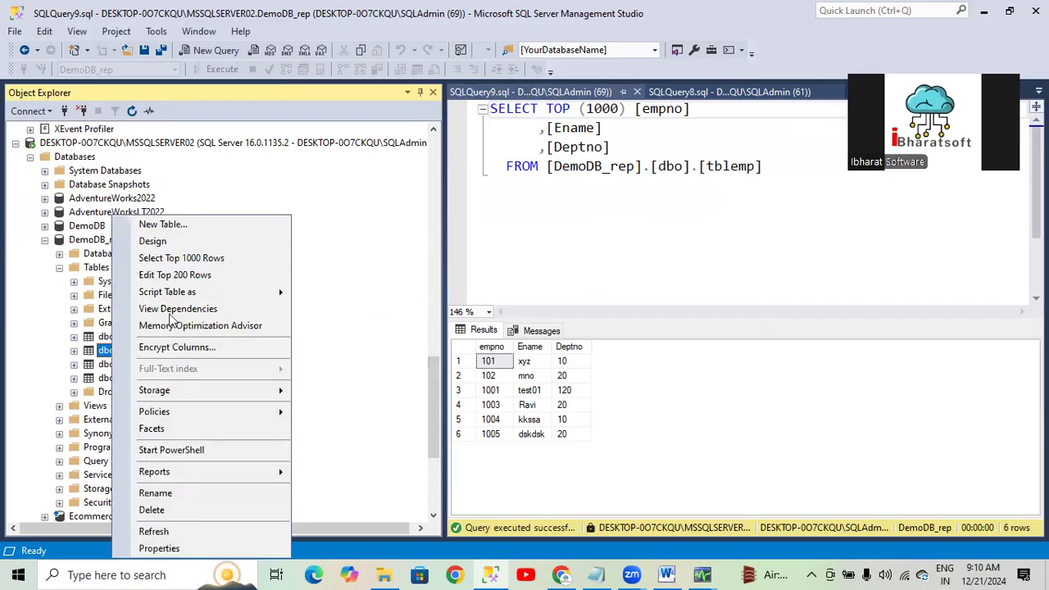
{"action": "left_click", "coordinate": [164, 258]}
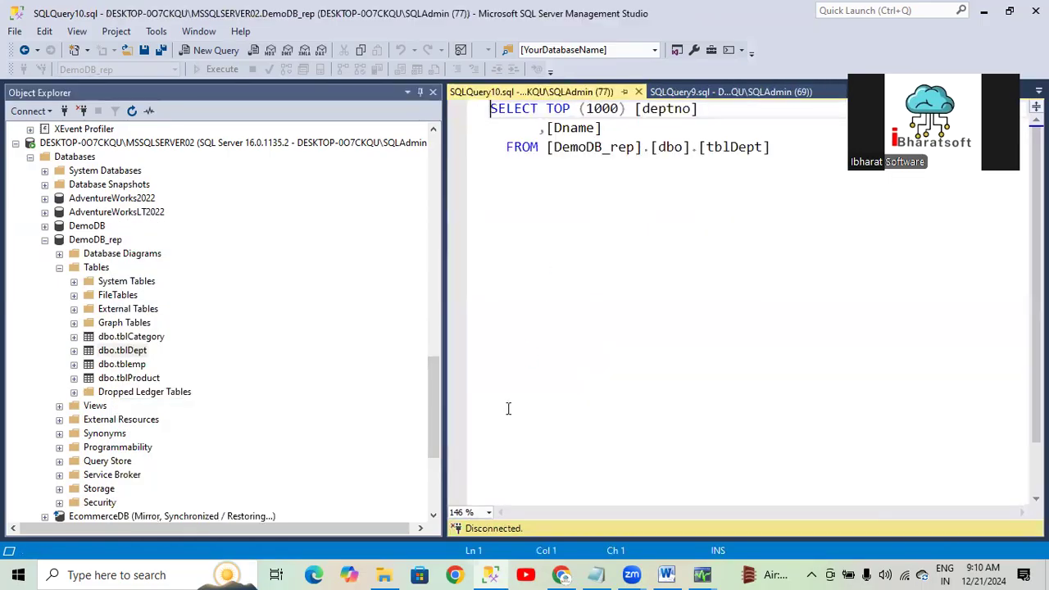
{"action": "left_click_drag", "start_coordinate": [437, 409], "coordinate": [434, 151]}
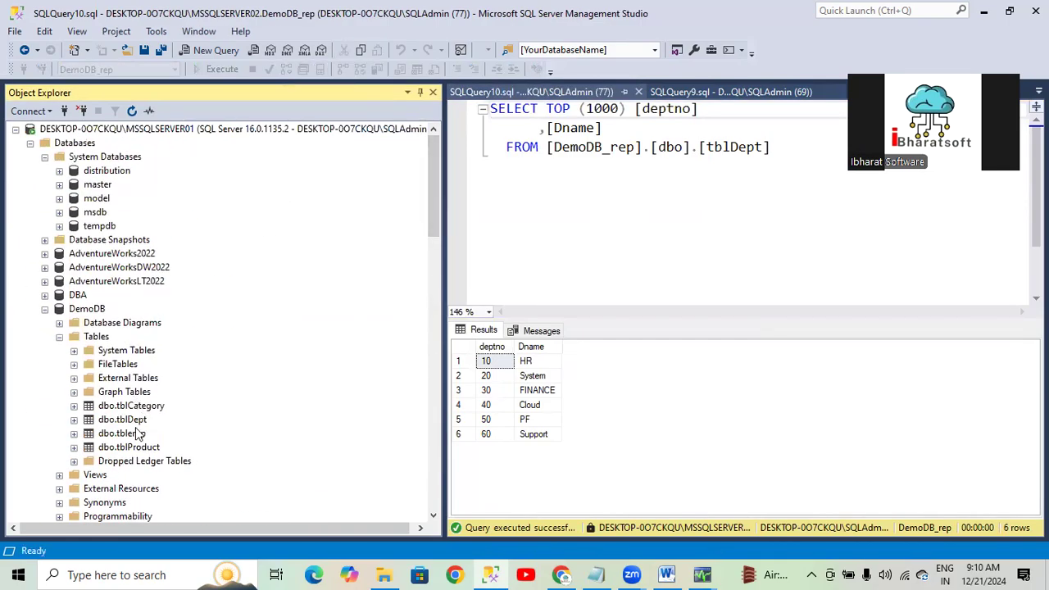
{"action": "right_click", "coordinate": [123, 420]}
{"action": "left_click", "coordinate": [189, 260]}
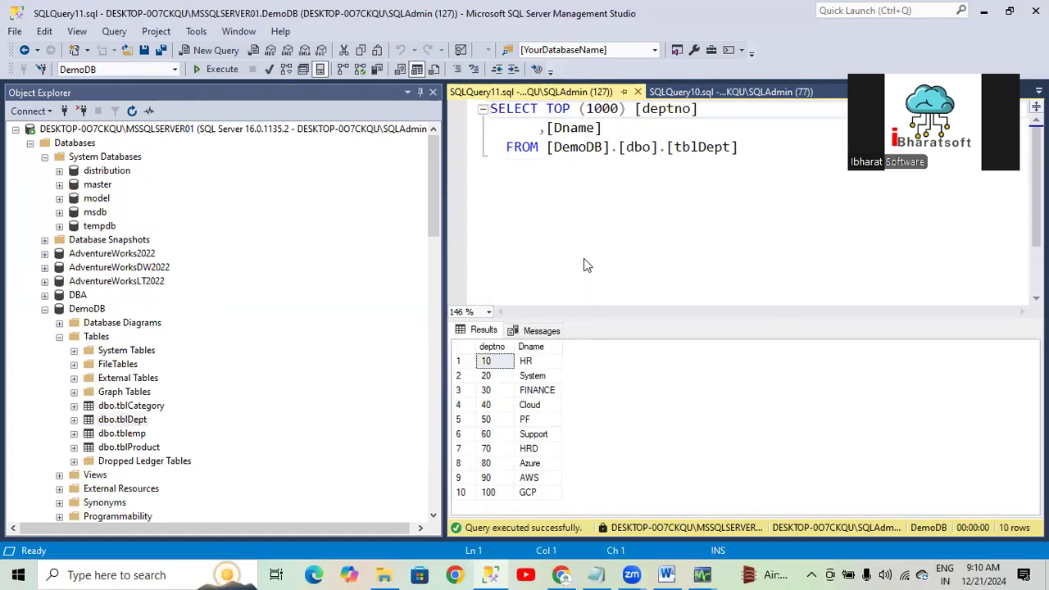
Step: Launch Replication Monitor from Pub_DemoDB_Tran, start synchronizing its subscription, and close the monitor
{"action": "left_click", "coordinate": [435, 202]}
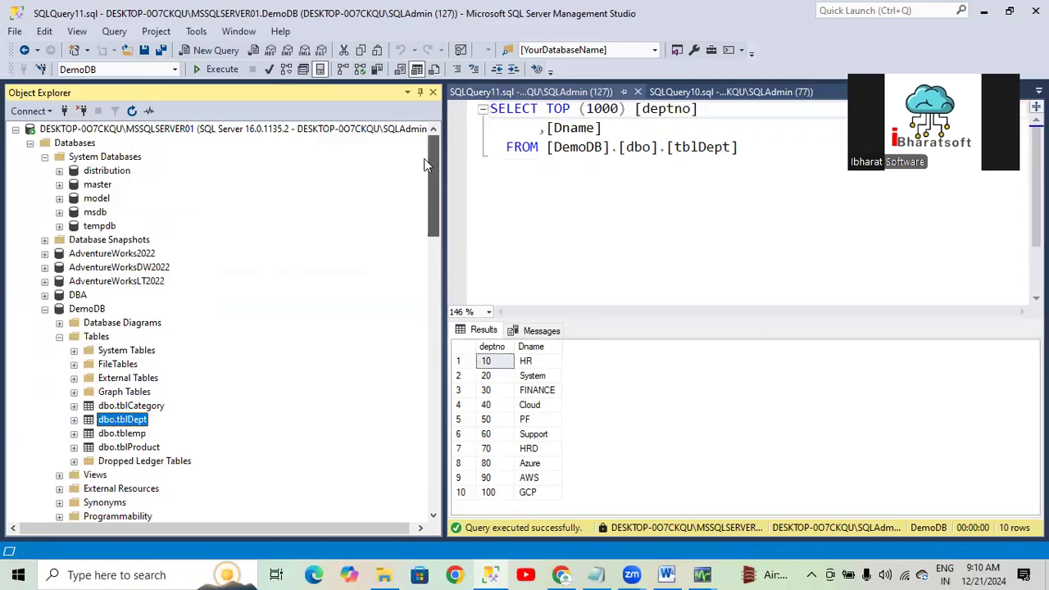
{"action": "scroll", "coordinate": [158, 405], "scroll_direction": "down", "scroll_amount": 4}
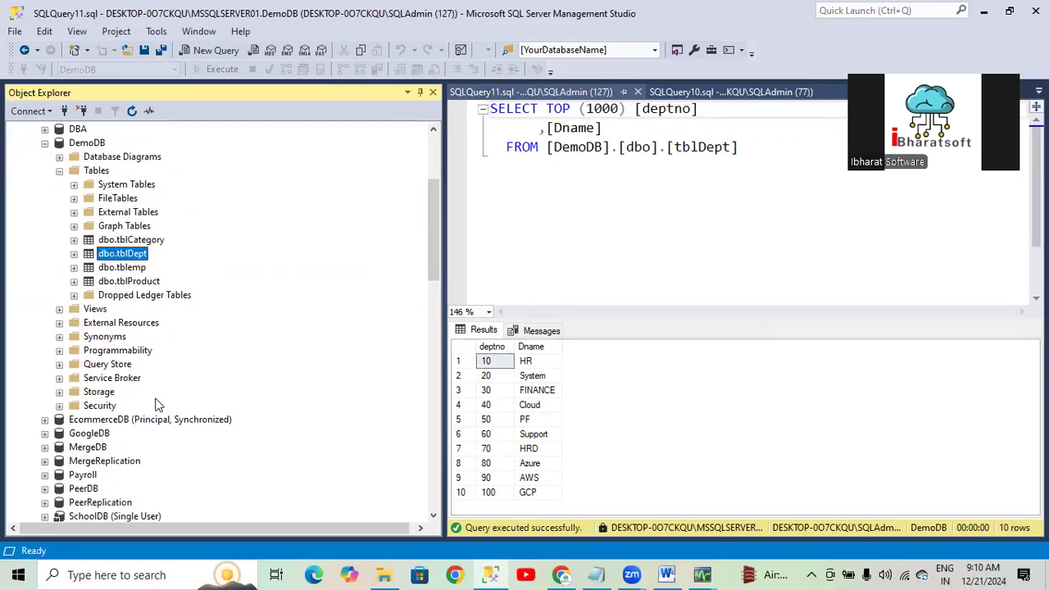
{"action": "scroll", "coordinate": [158, 405], "scroll_direction": "down", "scroll_amount": 9}
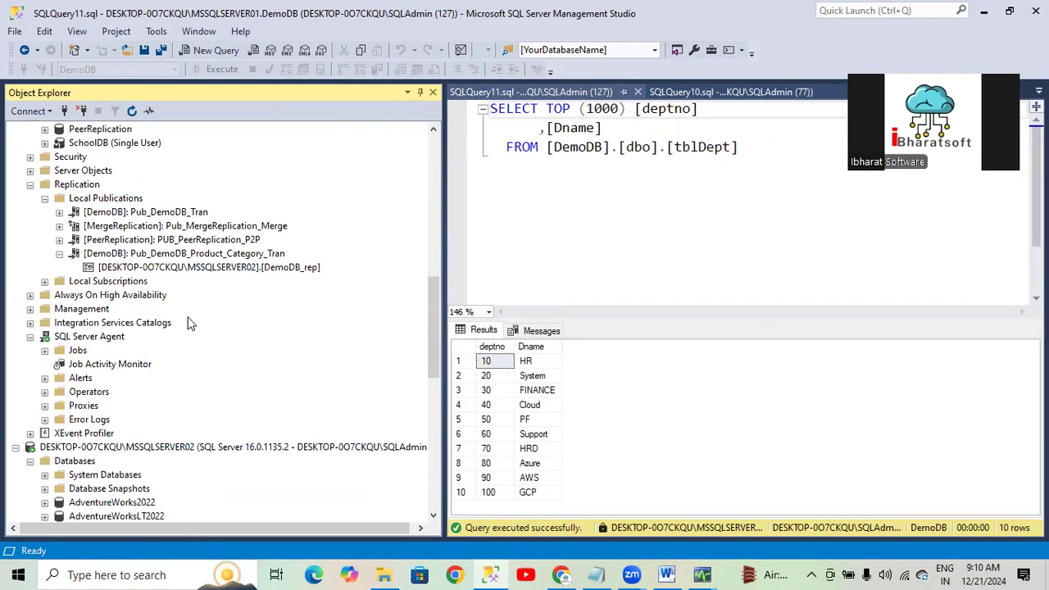
{"action": "right_click", "coordinate": [137, 213]}
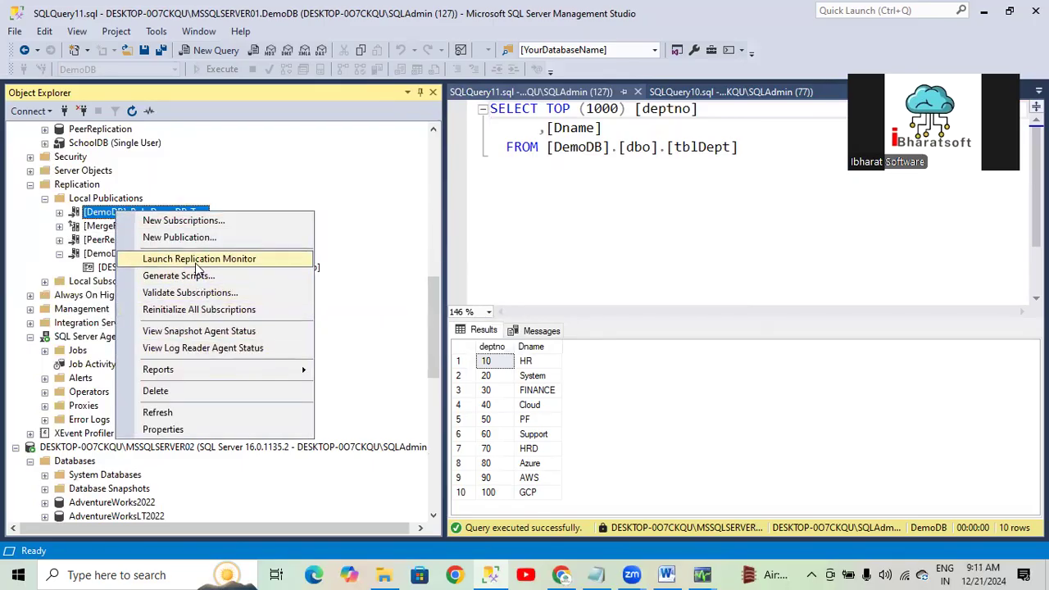
{"action": "left_click", "coordinate": [229, 258]}
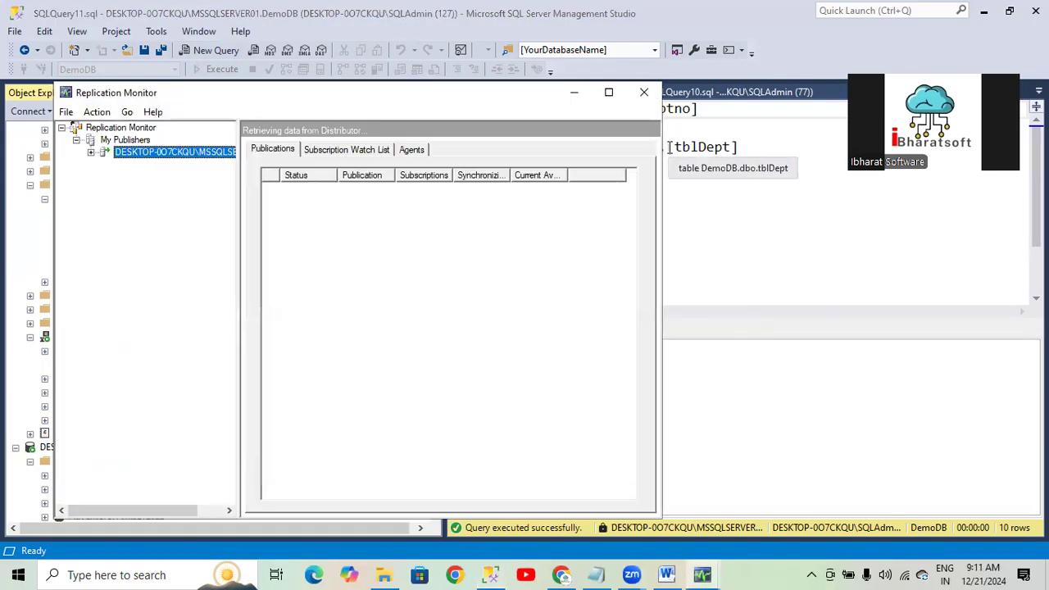
{"action": "left_click", "coordinate": [91, 152]}
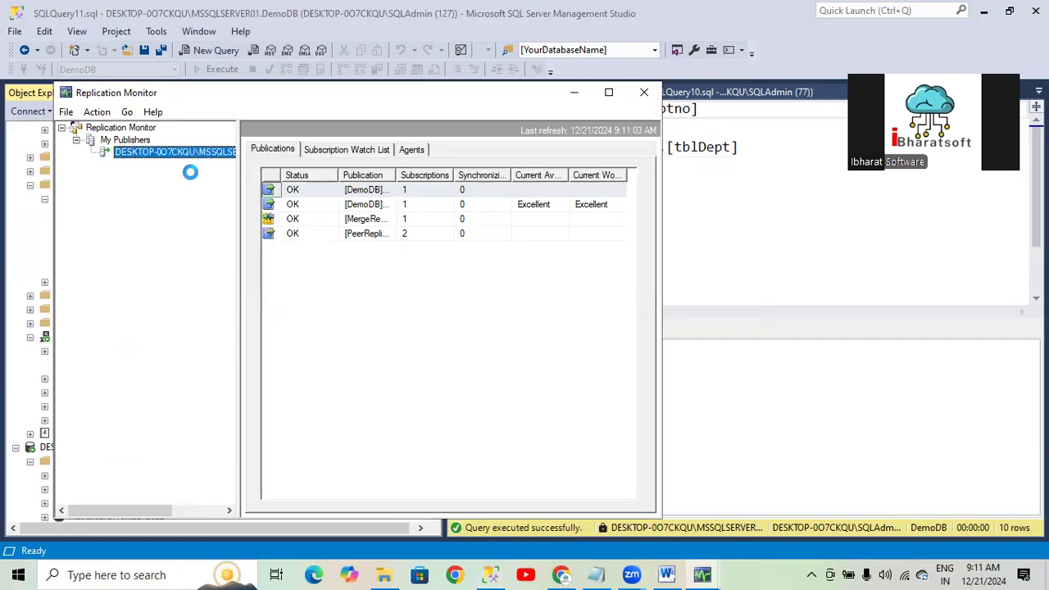
{"action": "left_click", "coordinate": [177, 167]}
{"action": "left_click", "coordinate": [182, 176]}
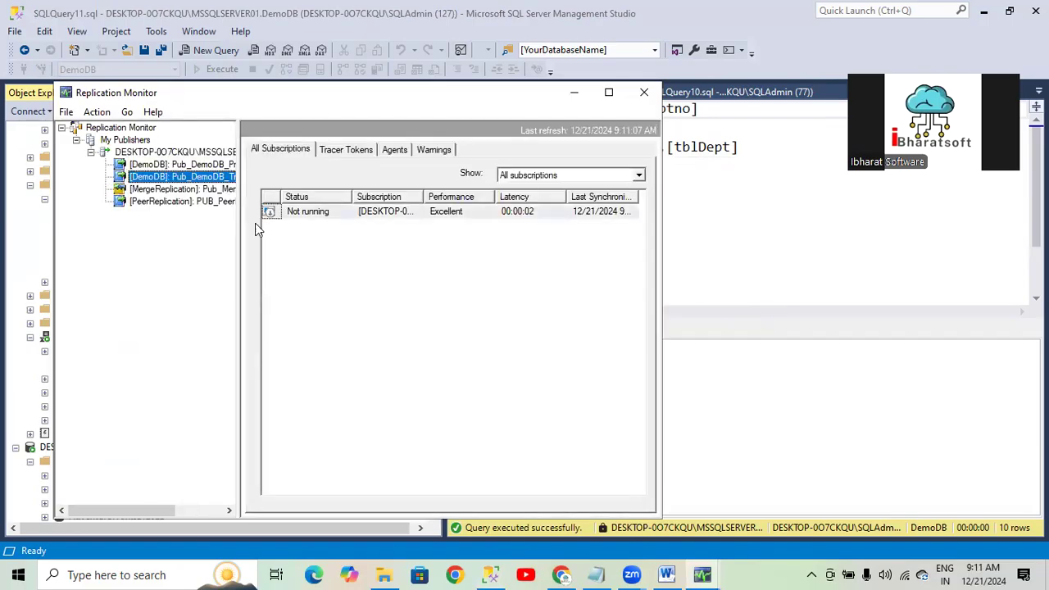
{"action": "right_click", "coordinate": [303, 211]}
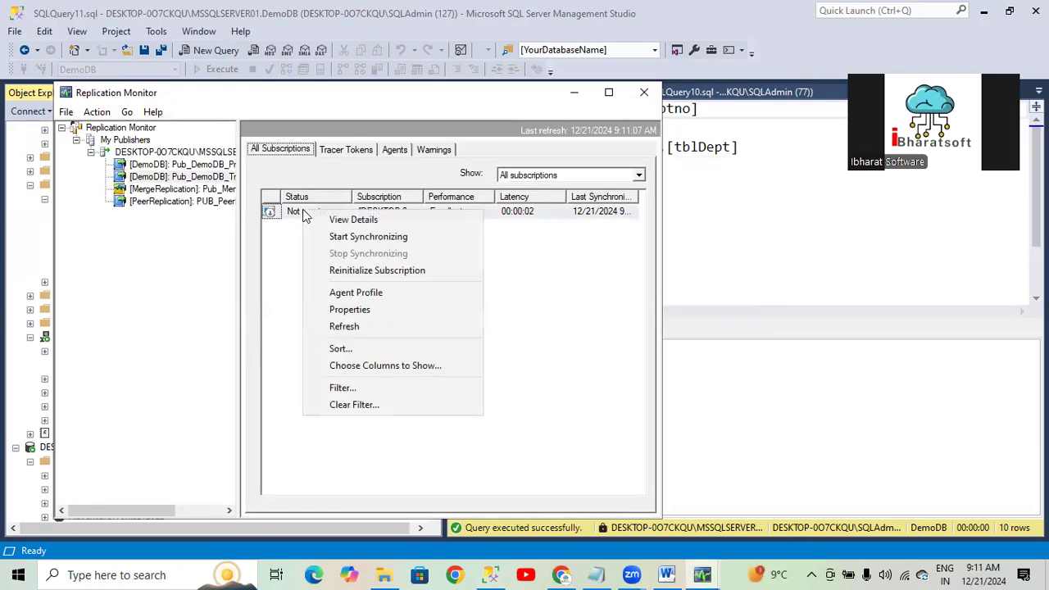
{"action": "left_click", "coordinate": [364, 236]}
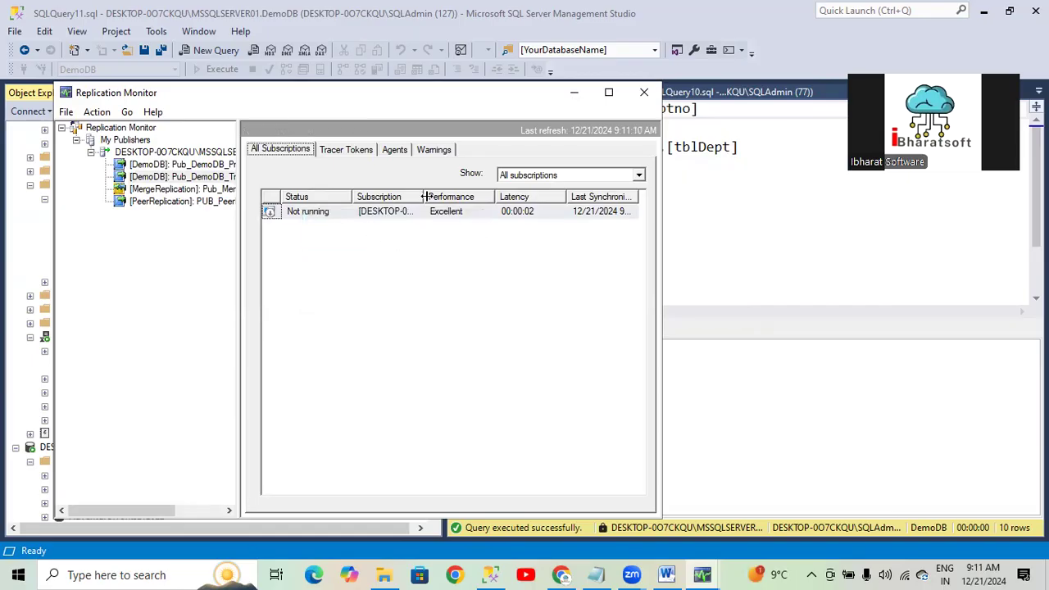
{"action": "left_click", "coordinate": [644, 92]}
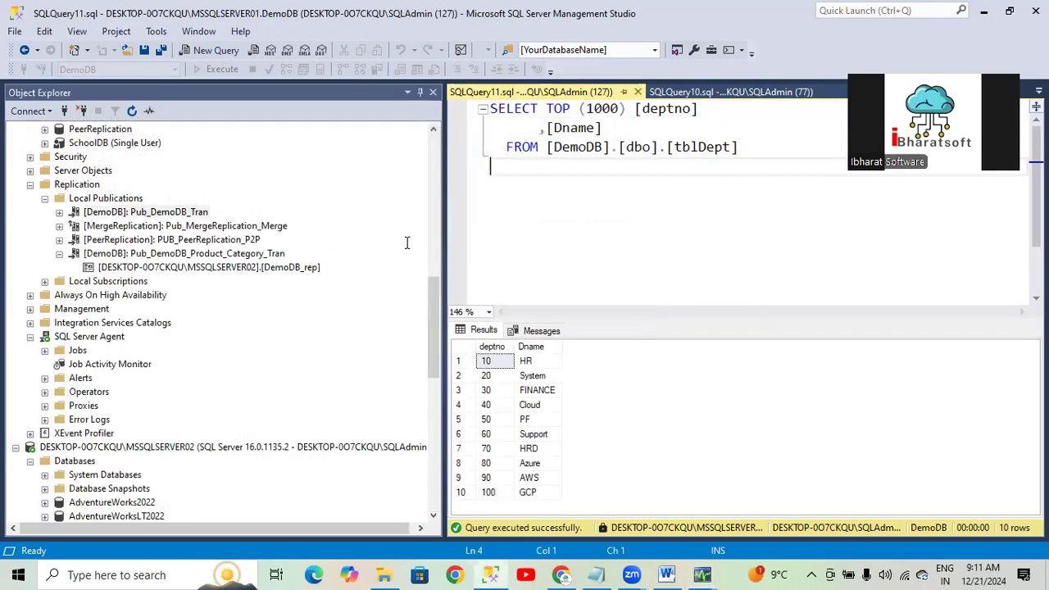
Step: Expand the Pub_DemoDB_Tran publication under the MSSQLSERVER01 instance's local publications
{"action": "right_click", "coordinate": [514, 209]}
{"action": "left_click", "coordinate": [475, 176]}
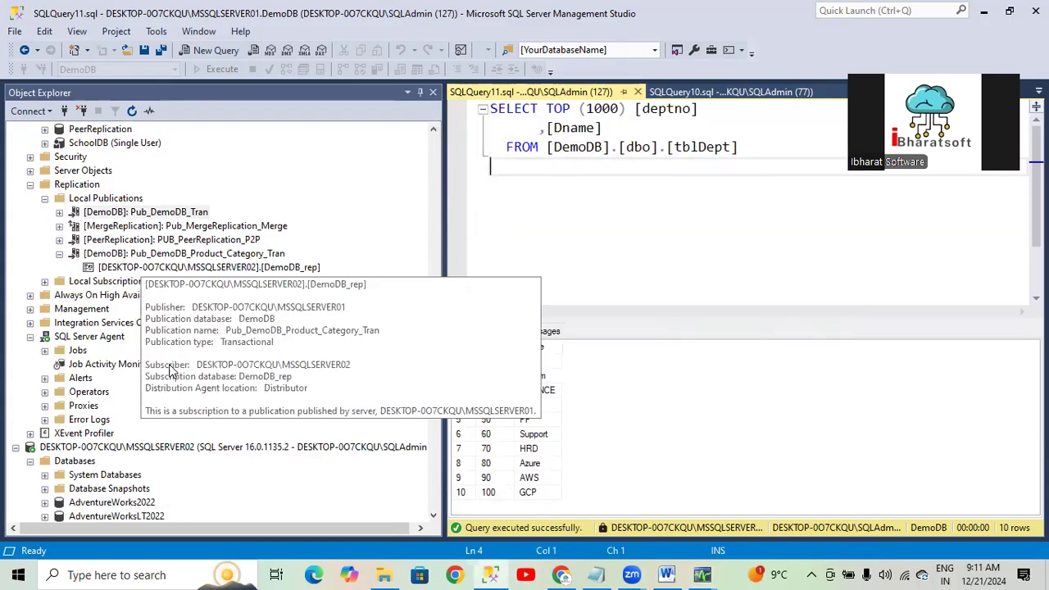
{"action": "scroll", "coordinate": [187, 285], "scroll_direction": "down", "scroll_amount": 3}
{"action": "scroll", "coordinate": [187, 284], "scroll_direction": "up", "scroll_amount": 4}
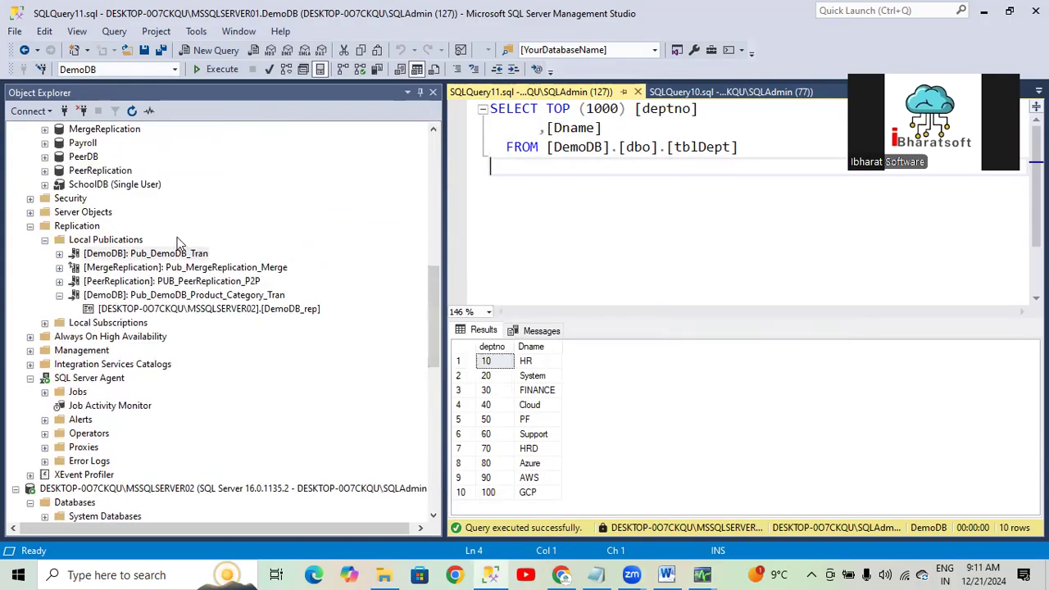
{"action": "right_click", "coordinate": [155, 255]}
{"action": "left_click", "coordinate": [59, 254]}
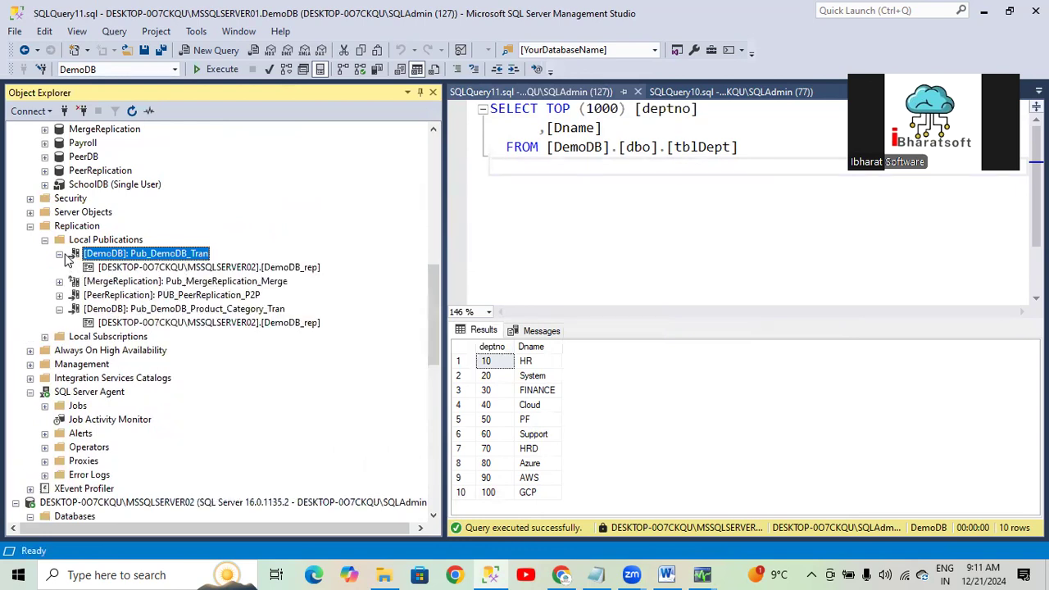
{"action": "right_click", "coordinate": [143, 268]}
{"action": "right_click", "coordinate": [146, 255]}
{"action": "right_click", "coordinate": [146, 254]}
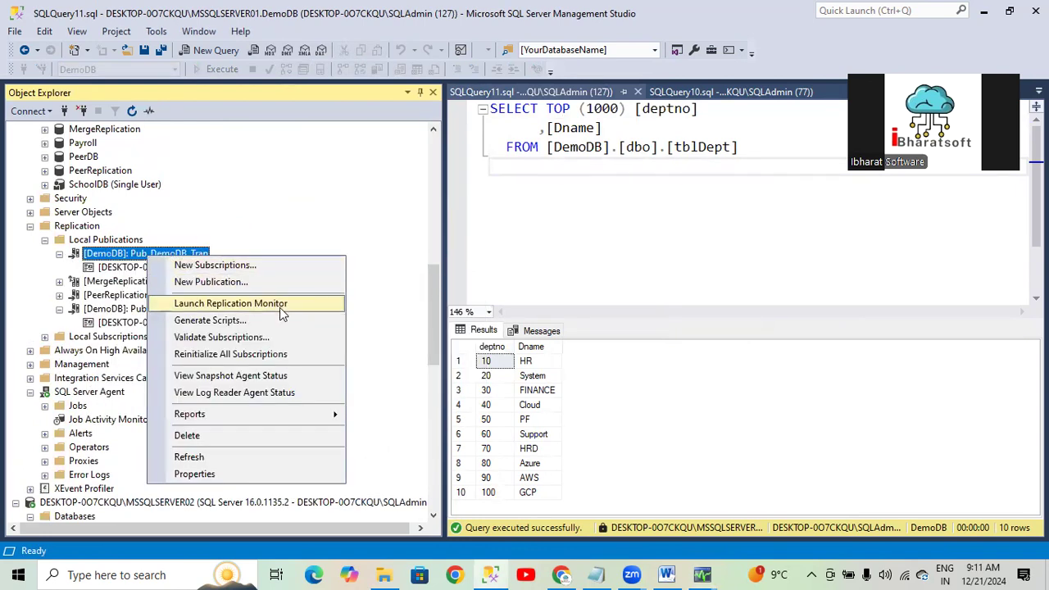
{"action": "left_click", "coordinate": [247, 214]}
{"action": "left_click", "coordinate": [208, 309]}
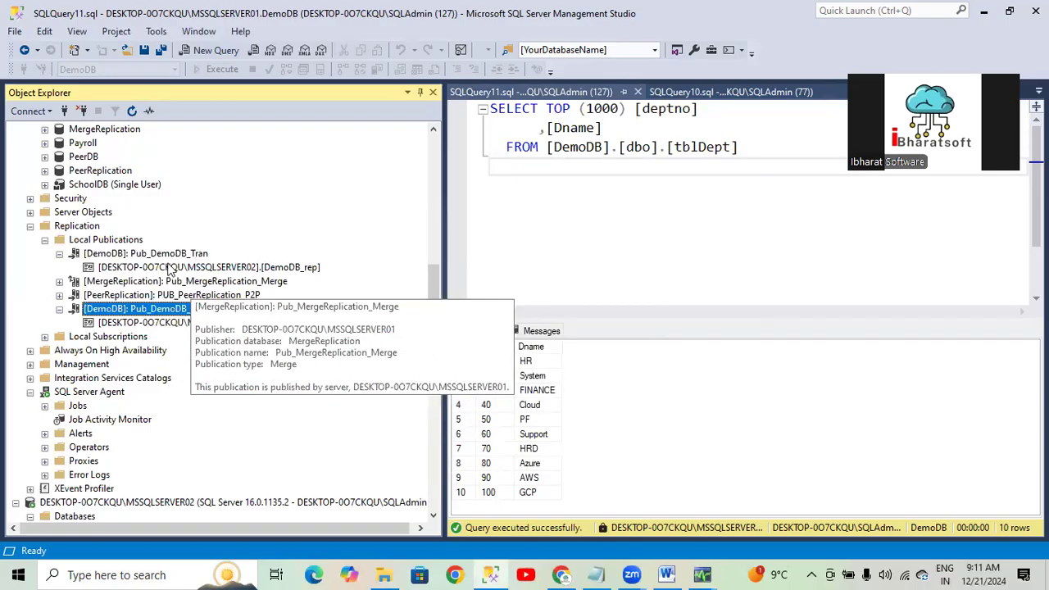
Step: Open the Snapshot Agent status of the Pub_DemoDB_Tran publication
{"action": "left_click", "coordinate": [156, 254]}
{"action": "right_click", "coordinate": [155, 254]}
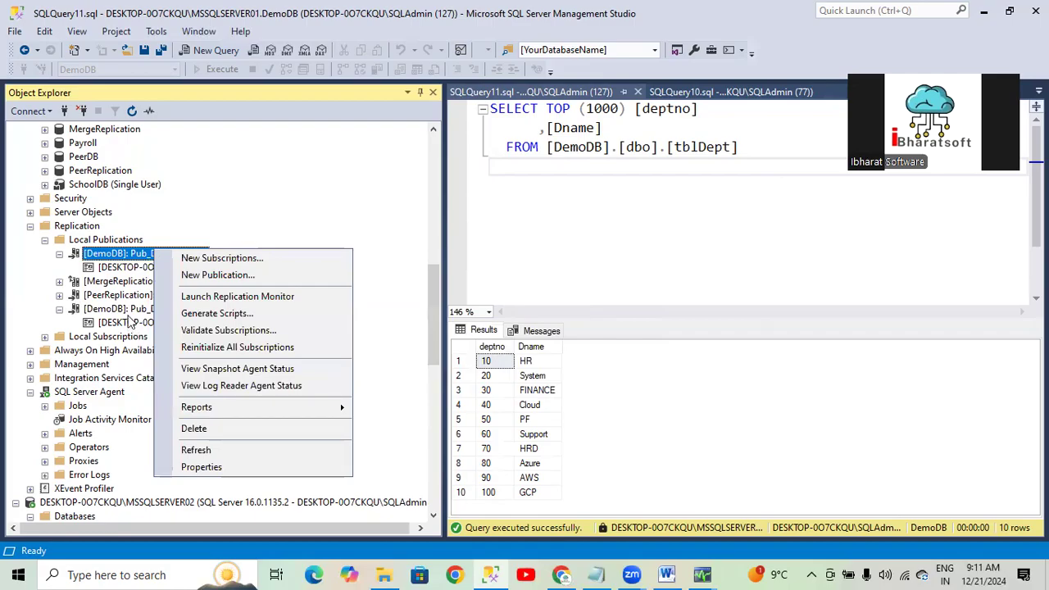
{"action": "left_click", "coordinate": [237, 369]}
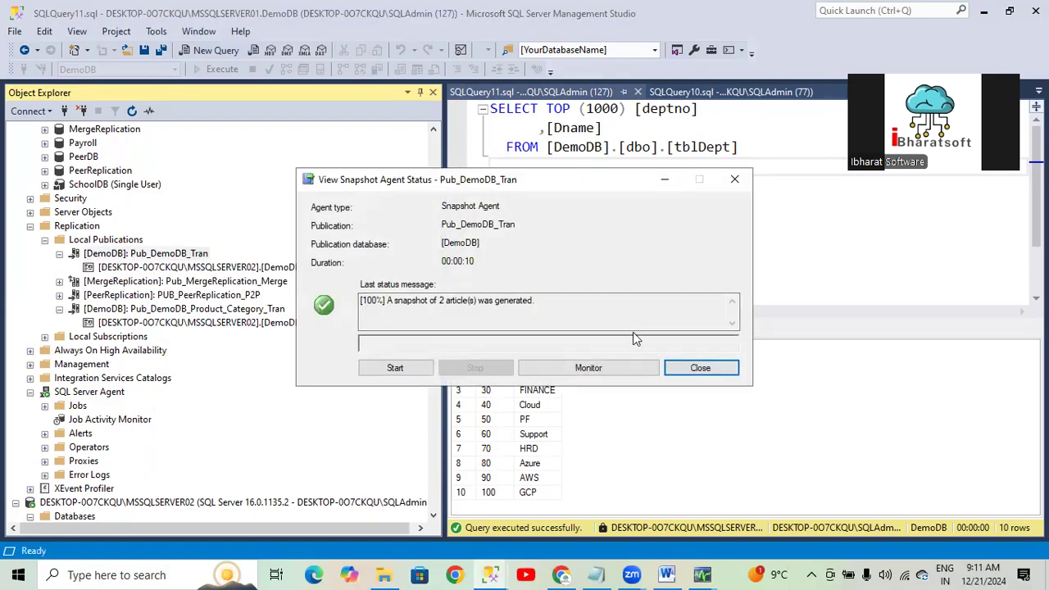
Step: Close the Snapshot Agent status and check the Log Reader Agent status of the Pub_DemoDB_Tran publication
{"action": "left_click", "coordinate": [701, 367]}
{"action": "right_click", "coordinate": [142, 260]}
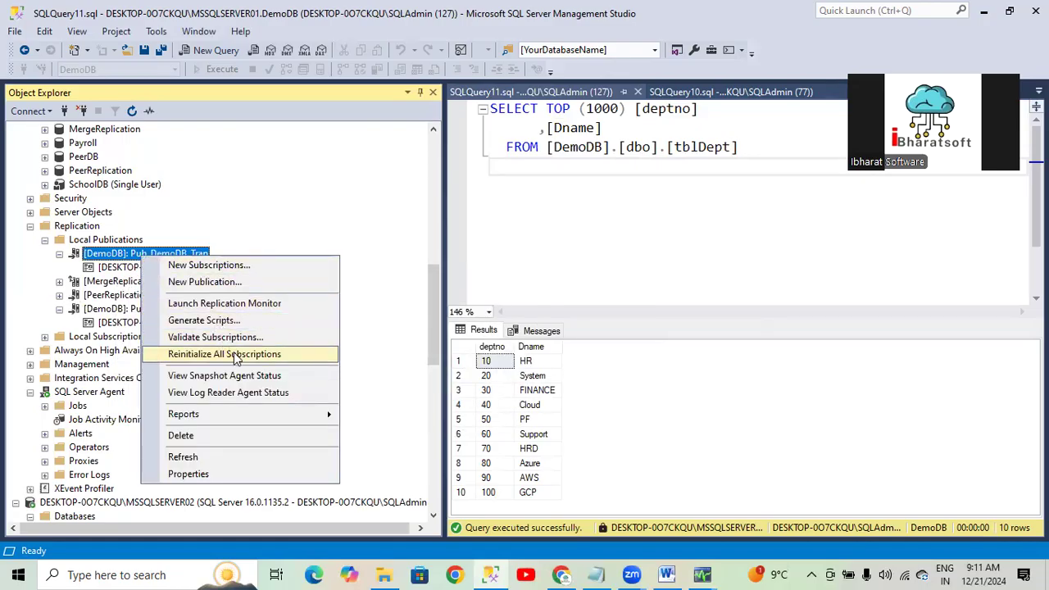
{"action": "left_click", "coordinate": [233, 393]}
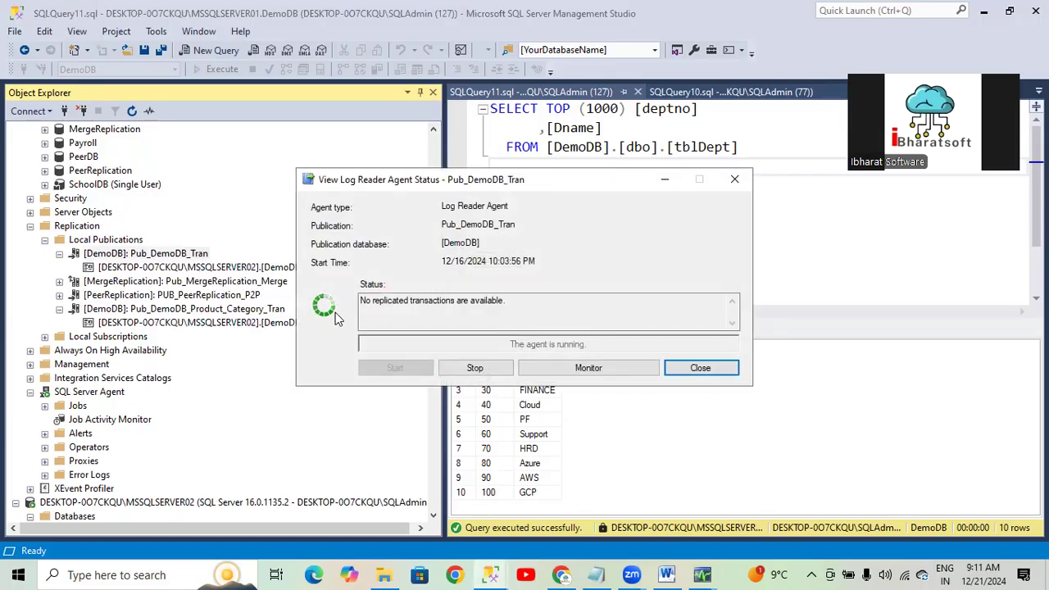
{"action": "left_click", "coordinate": [700, 367]}
Step: Launch Replication Monitor from Pub_DemoDB_Tran and open the details of its DemoDB_rep subscription
{"action": "right_click", "coordinate": [160, 253]}
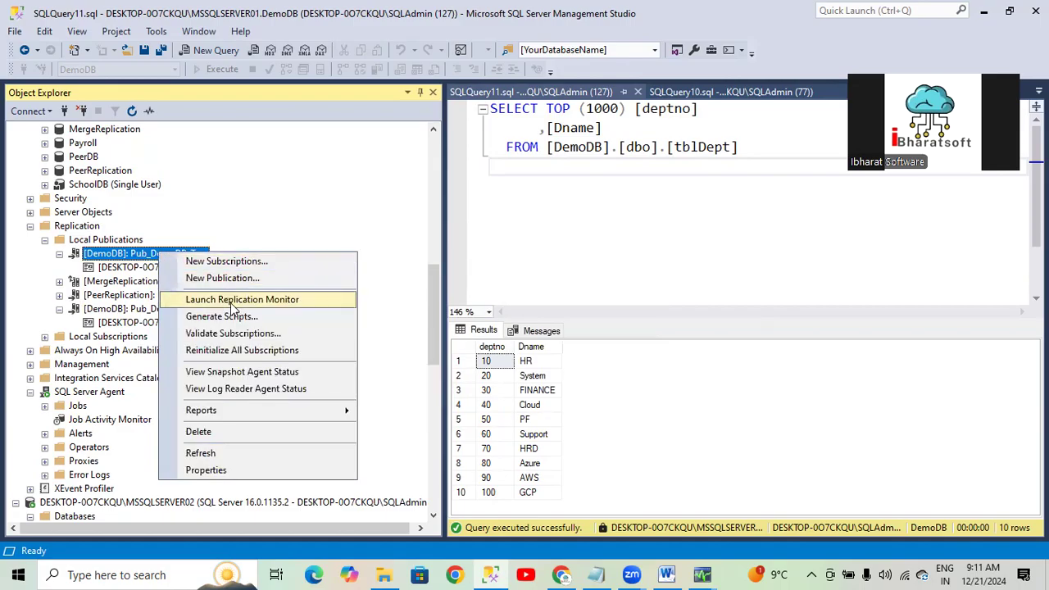
{"action": "left_click", "coordinate": [232, 303]}
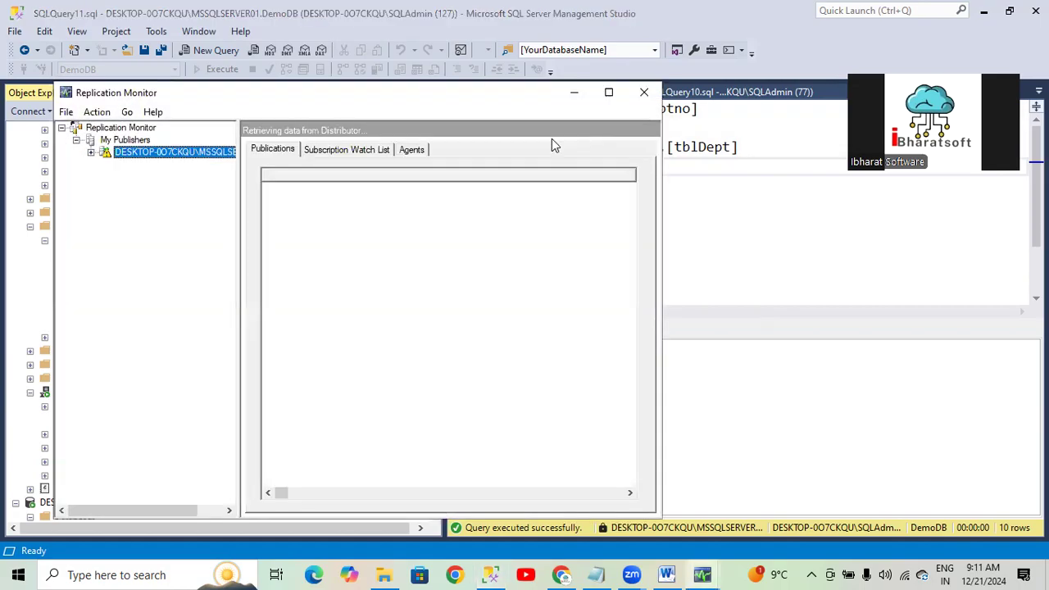
{"action": "left_click", "coordinate": [173, 165]}
{"action": "key", "text": "Down"}
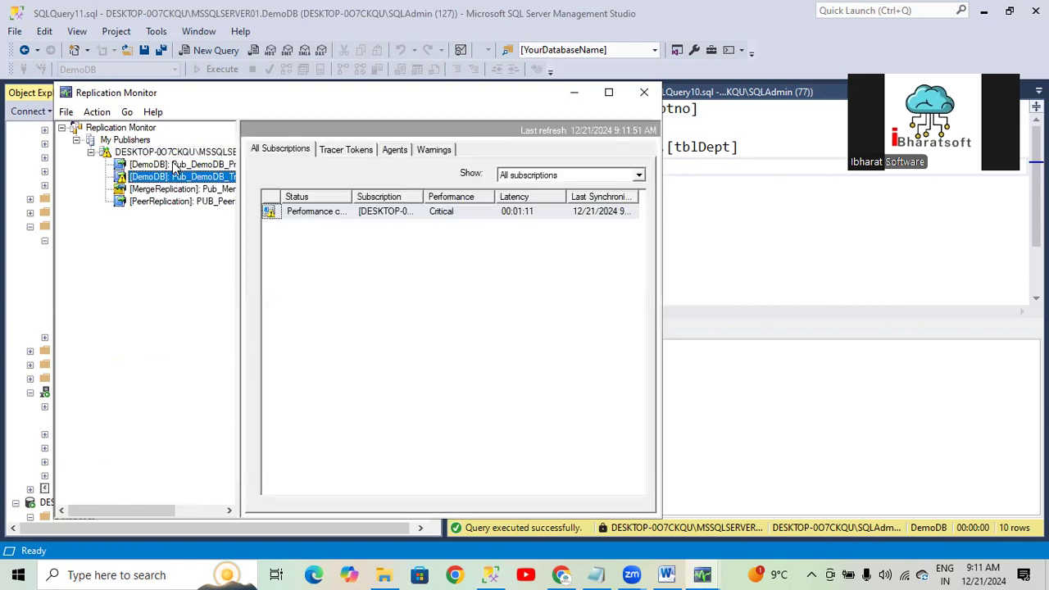
{"action": "double_click", "coordinate": [310, 215]}
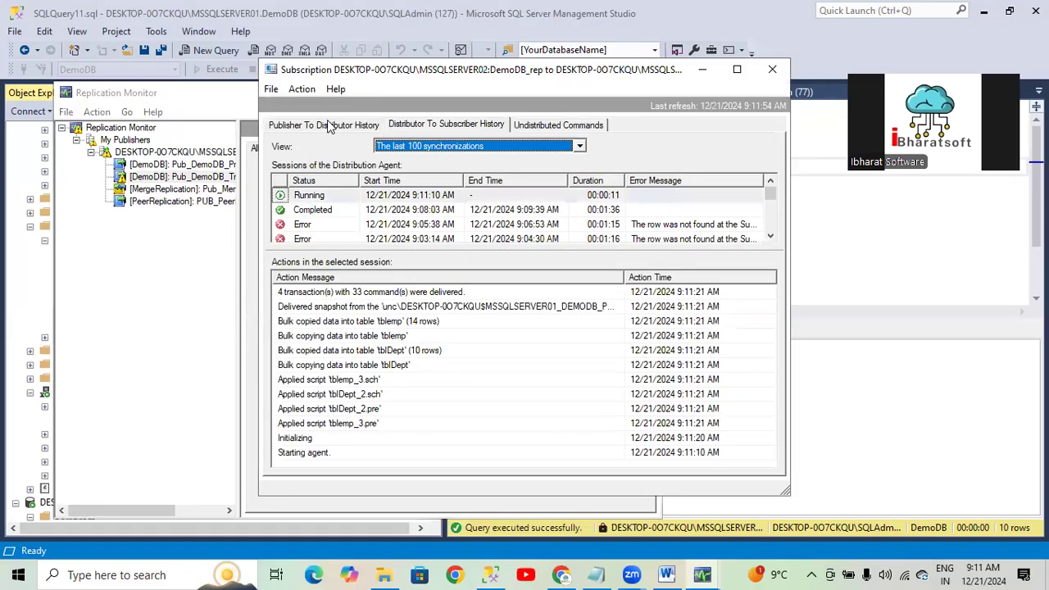
Step: Check the number of undistributed commands waiting for the DemoDB_rep subscriber, and close the subscription details and Replication Monitor
{"action": "left_click", "coordinate": [532, 125]}
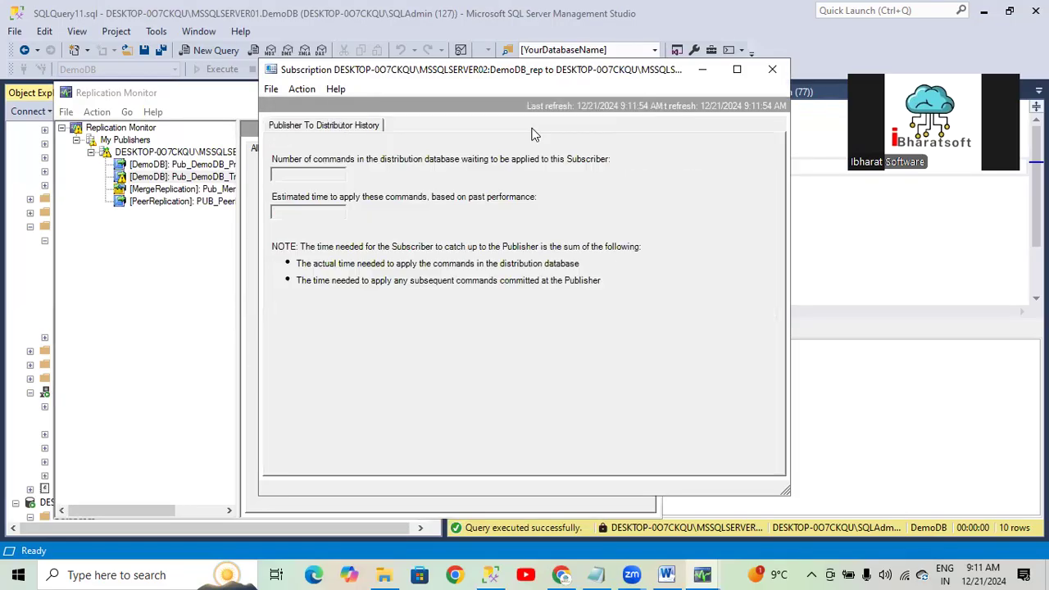
{"action": "left_click_drag", "start_coordinate": [297, 176], "coordinate": [246, 181]}
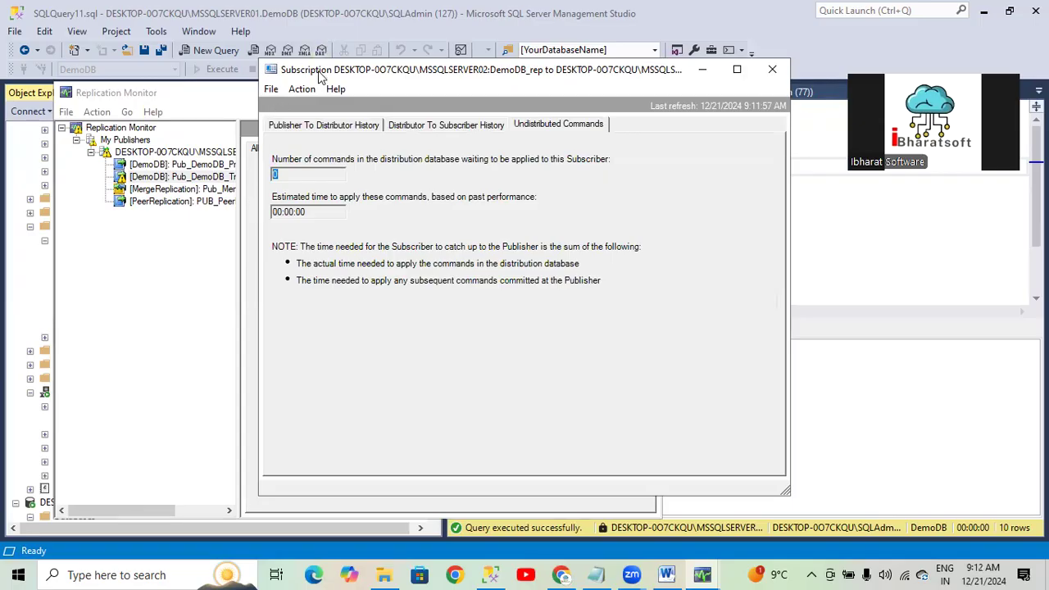
{"action": "left_click_drag", "start_coordinate": [320, 76], "coordinate": [337, 163]}
{"action": "left_click", "coordinate": [791, 155]}
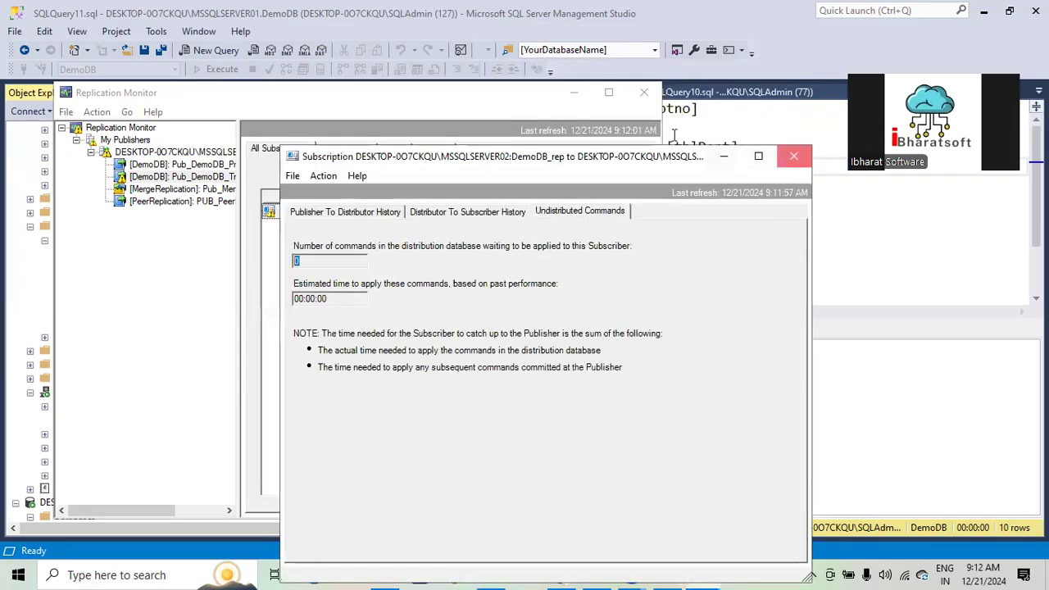
{"action": "left_click", "coordinate": [642, 92]}
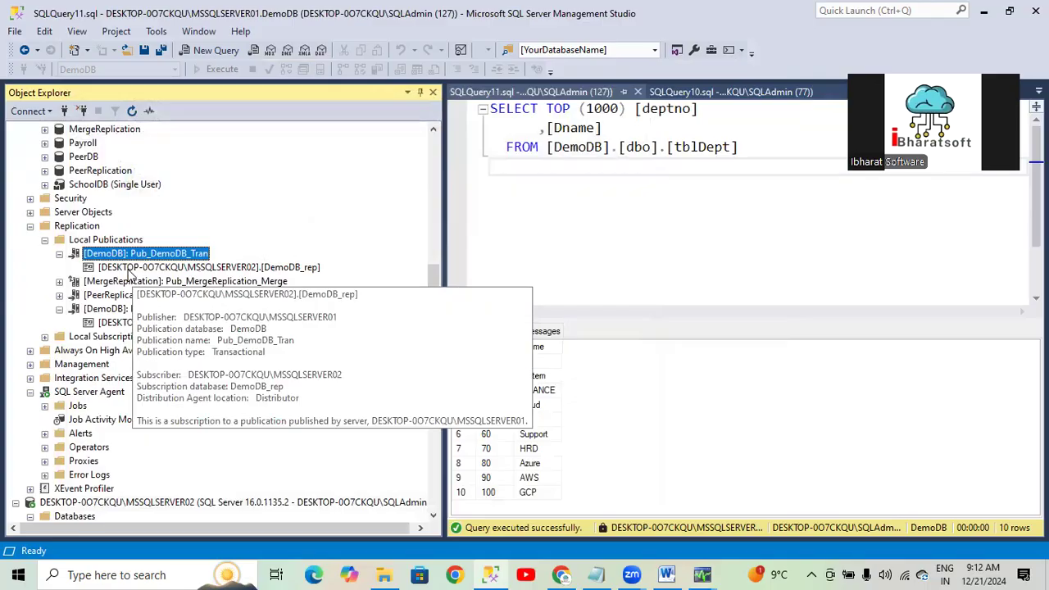
Step: Select the top 1000 rows of dbo.tblDept in DemoDB_rep on the MSSQLSERVER02 instance
{"action": "scroll", "coordinate": [129, 277], "scroll_direction": "down", "scroll_amount": 3}
{"action": "scroll", "coordinate": [129, 277], "scroll_direction": "down", "scroll_amount": 4}
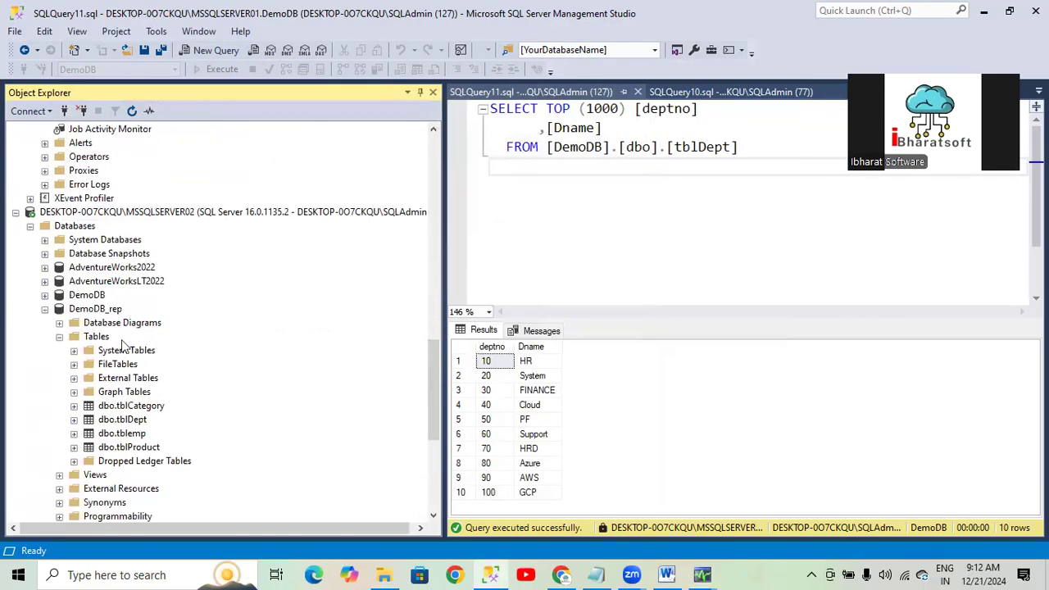
{"action": "scroll", "coordinate": [138, 398], "scroll_direction": "down", "scroll_amount": 2}
{"action": "right_click", "coordinate": [133, 336]}
{"action": "left_click", "coordinate": [106, 335]}
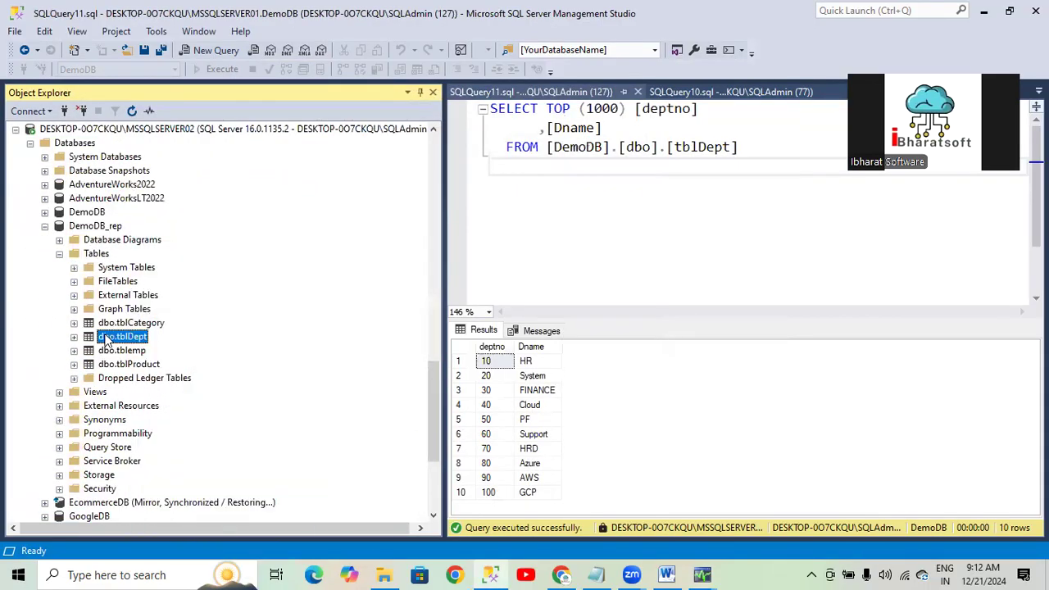
{"action": "right_click", "coordinate": [106, 335]}
{"action": "left_click", "coordinate": [172, 258]}
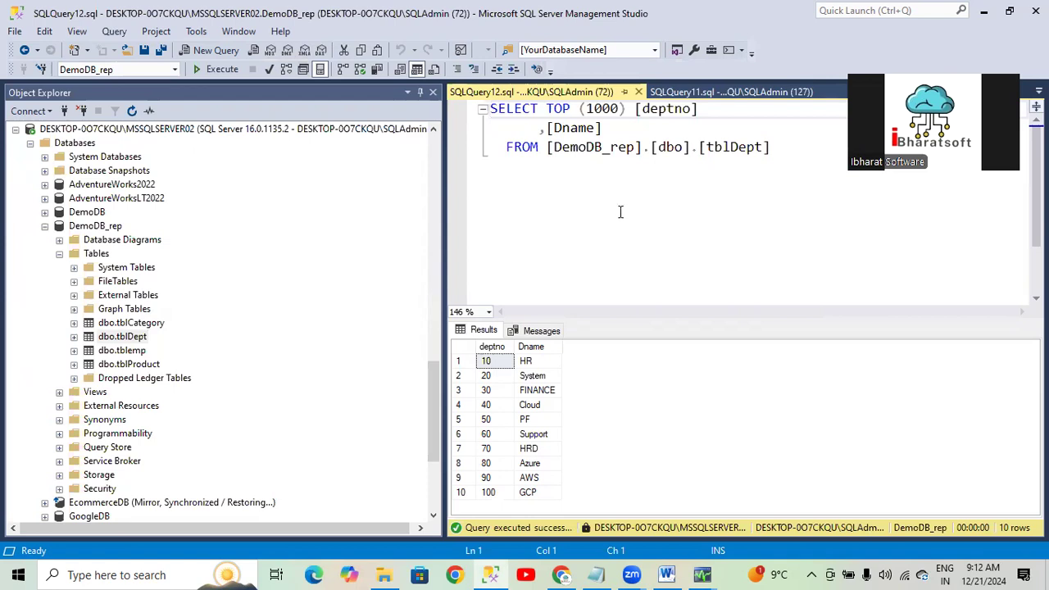
Step: Launch Replication Monitor from the MSSQLSERVER01 instance's local publications and open the Pub_DemoDB_Tran subscription's distribution history
{"action": "scroll", "coordinate": [123, 360], "scroll_direction": "down", "scroll_amount": 5}
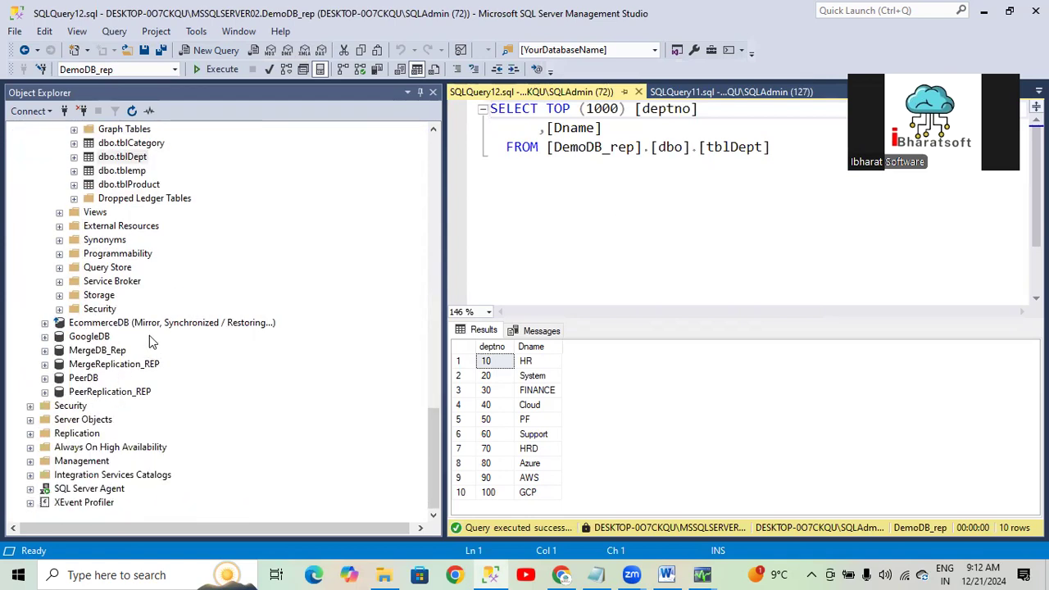
{"action": "scroll", "coordinate": [135, 277], "scroll_direction": "up", "scroll_amount": 8}
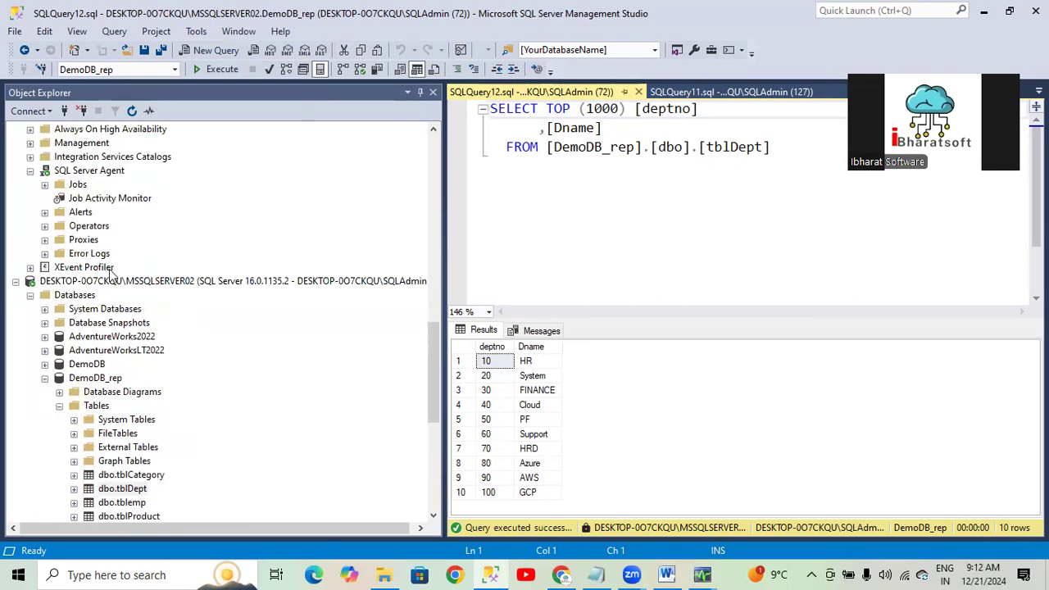
{"action": "scroll", "coordinate": [111, 275], "scroll_direction": "up", "scroll_amount": 3}
{"action": "right_click", "coordinate": [141, 144]}
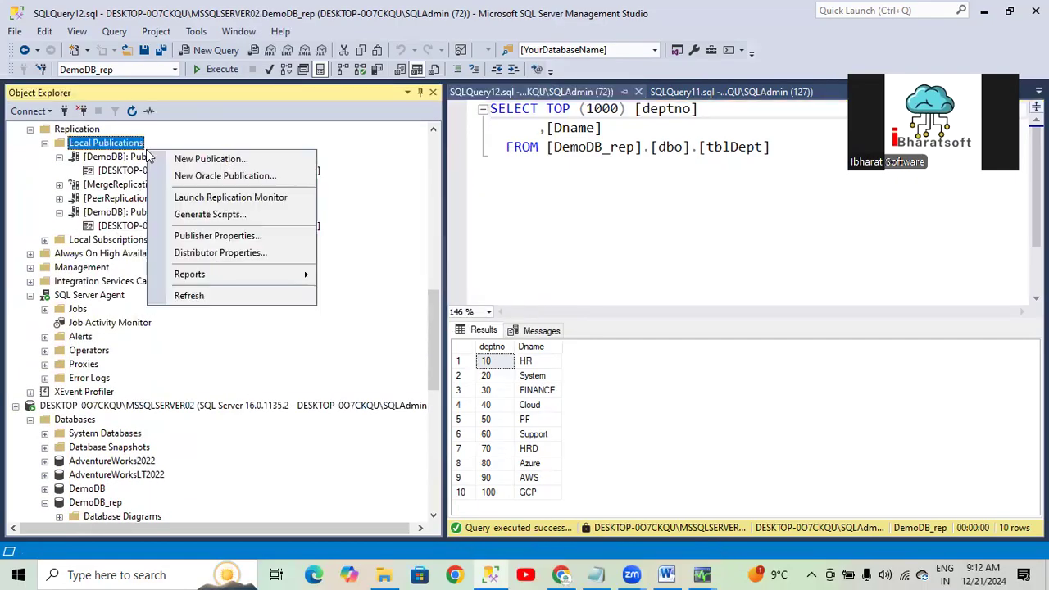
{"action": "left_click", "coordinate": [229, 196]}
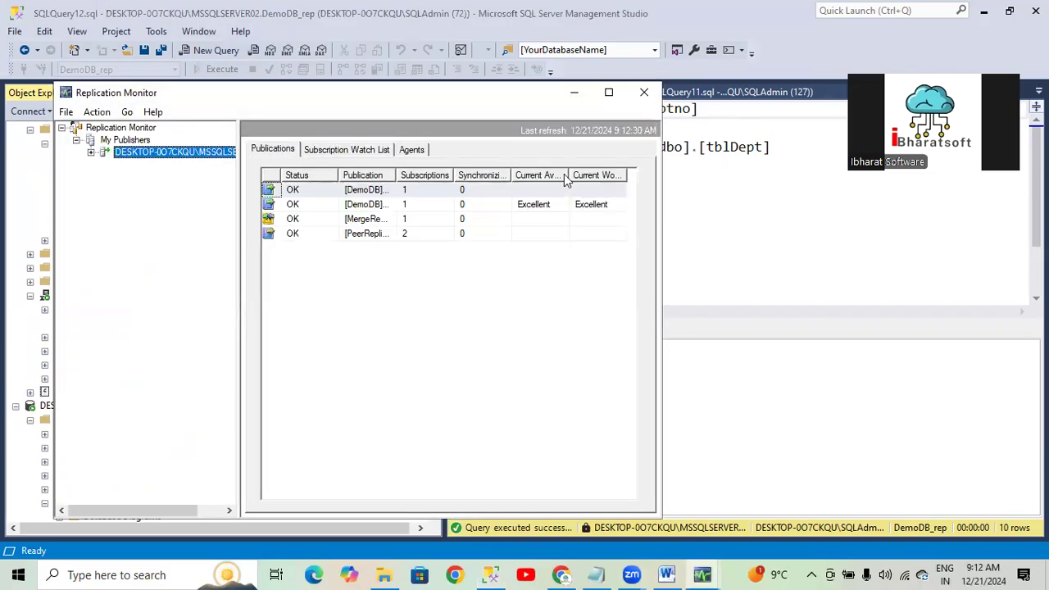
{"action": "double_click", "coordinate": [148, 153]}
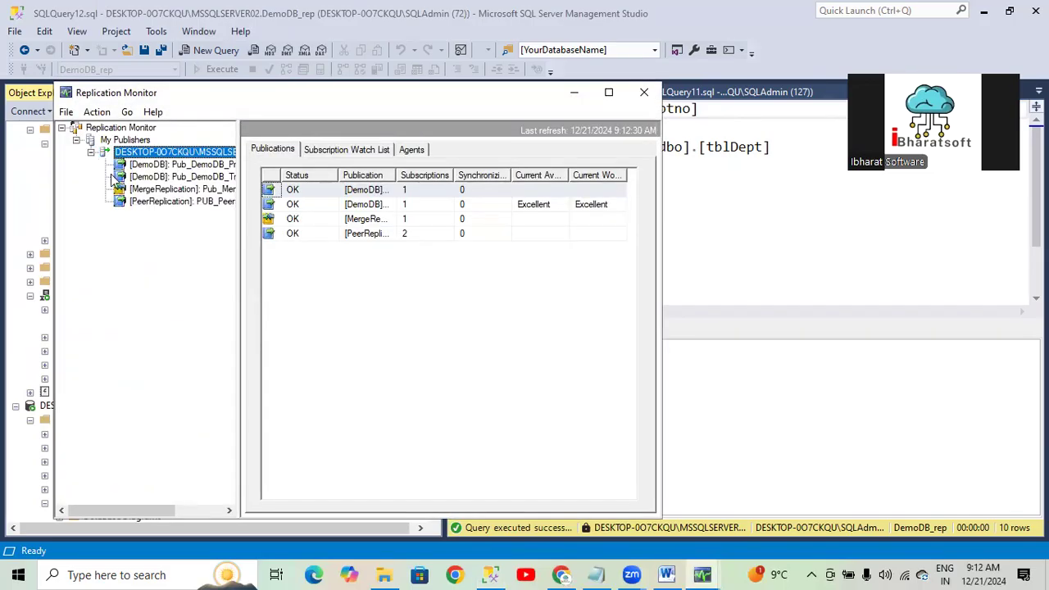
{"action": "left_click", "coordinate": [173, 177]}
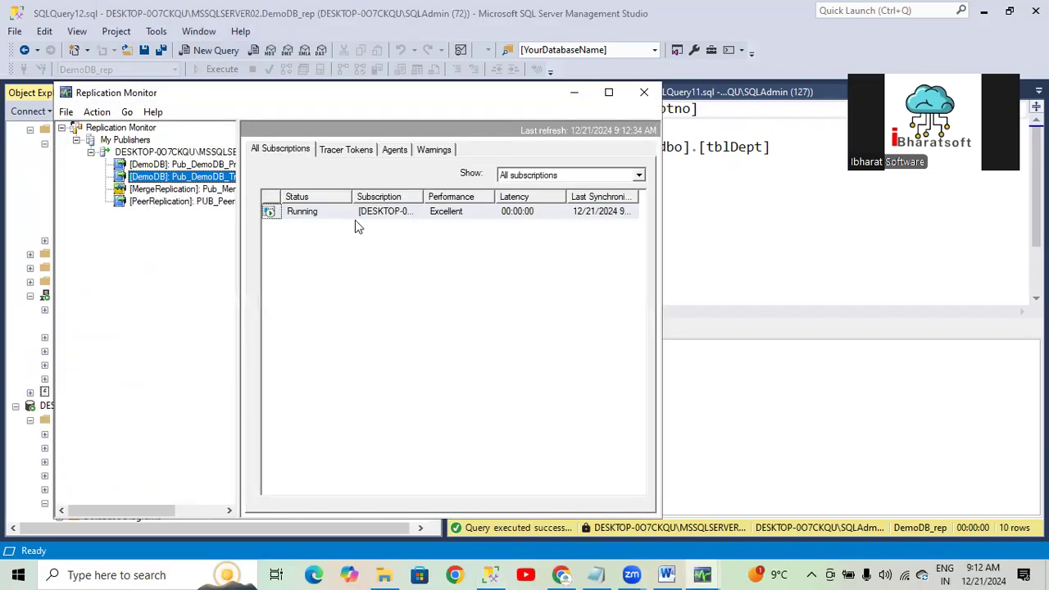
{"action": "left_click", "coordinate": [304, 214]}
{"action": "double_click", "coordinate": [302, 213]}
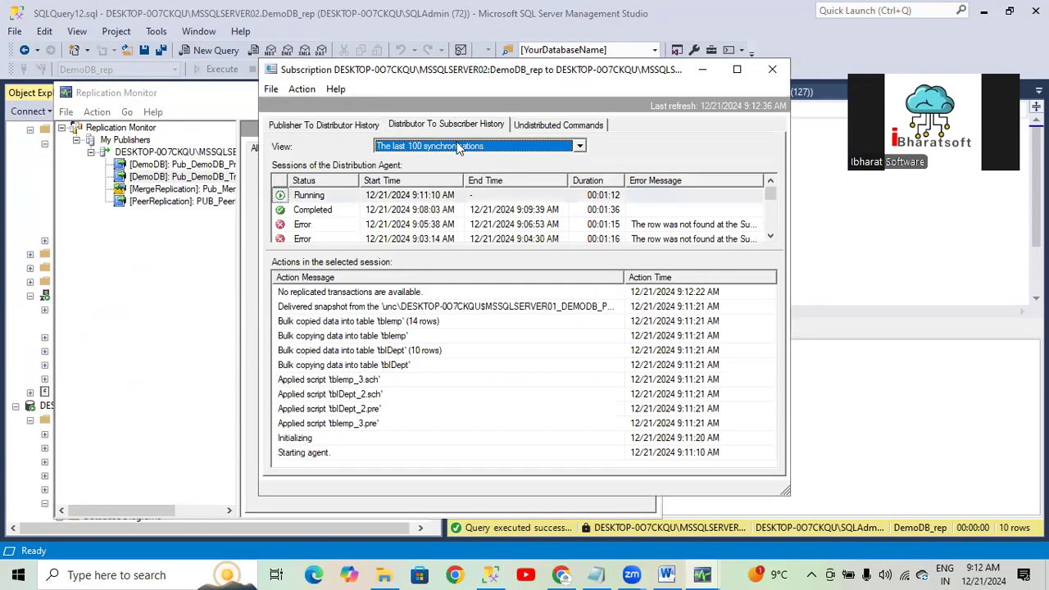
Step: Review the subscription's undistributed commands and distributor-to-subscriber history, and close the subscription details and Replication Monitor
{"action": "left_click", "coordinate": [521, 127]}
{"action": "left_click", "coordinate": [446, 125]}
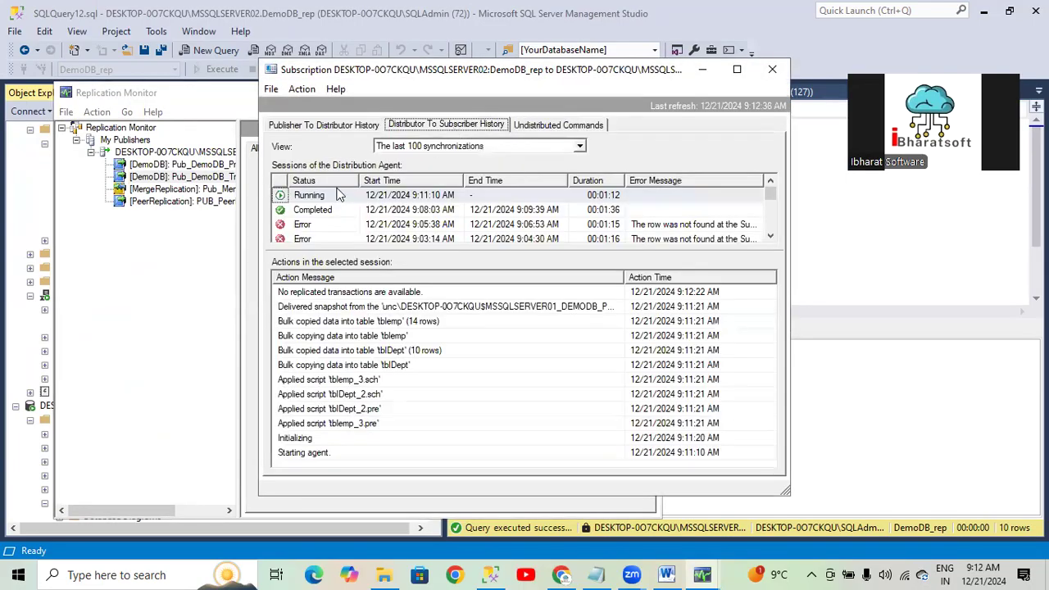
{"action": "left_click", "coordinate": [771, 70]}
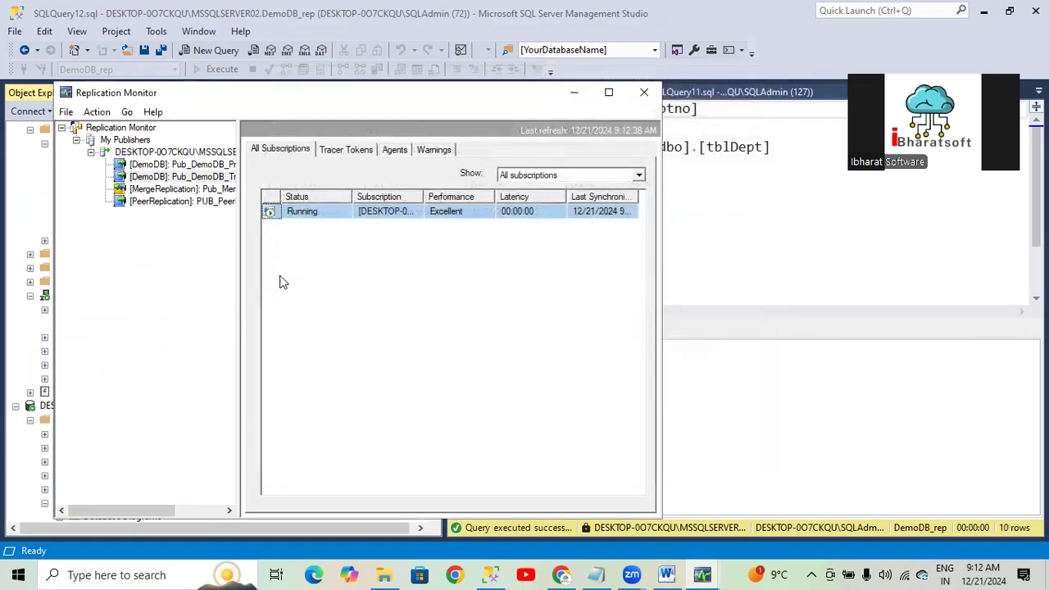
{"action": "left_click", "coordinate": [643, 92]}
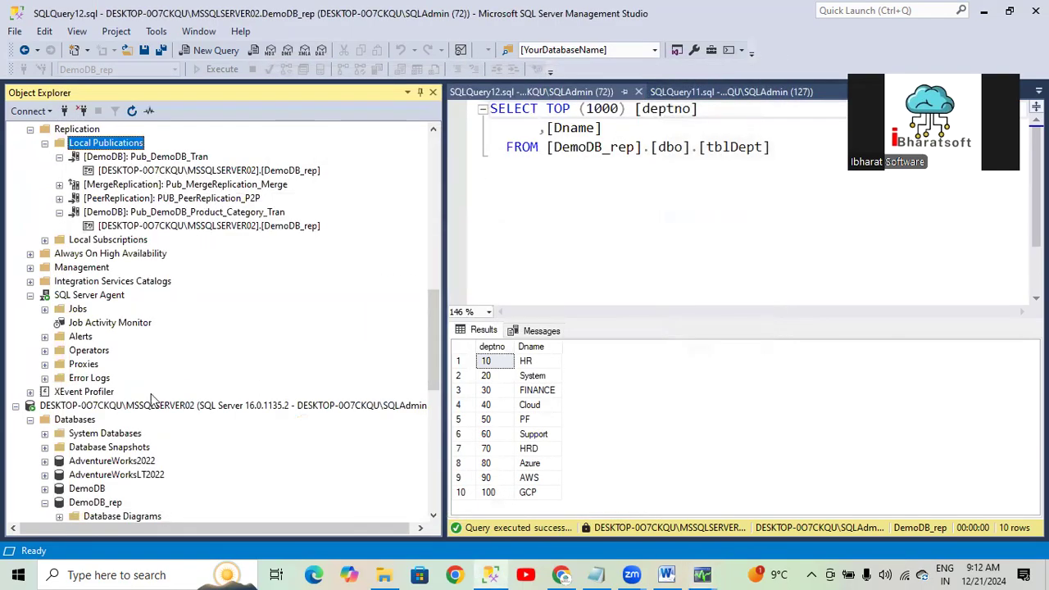
Step: Locate the replicated tblDept and tblemp tables in DemoDB_rep on the MSSQLSERVER02 instance, and return to the tblDept query
{"action": "scroll", "coordinate": [152, 399], "scroll_direction": "down", "scroll_amount": 3}
{"action": "scroll", "coordinate": [136, 460], "scroll_direction": "down", "scroll_amount": 2}
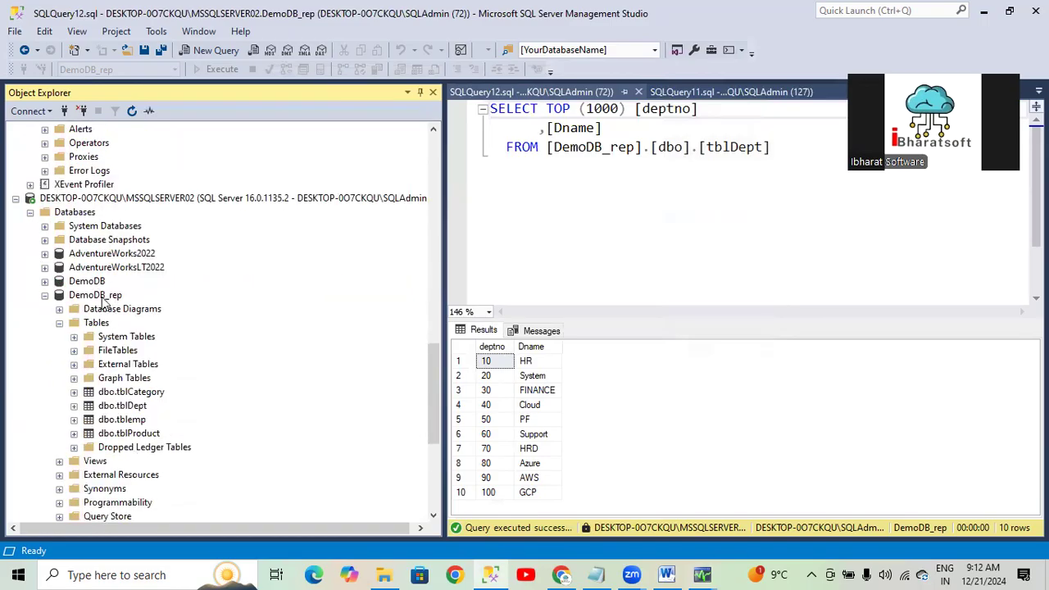
{"action": "left_click", "coordinate": [97, 295]}
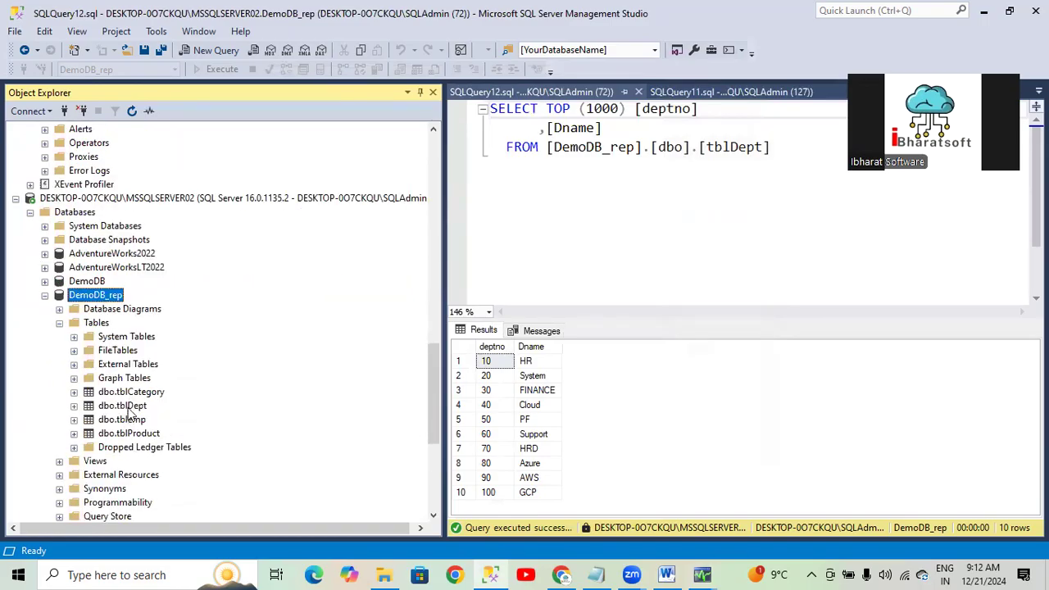
{"action": "left_click", "coordinate": [129, 407]}
{"action": "left_click", "coordinate": [125, 420]}
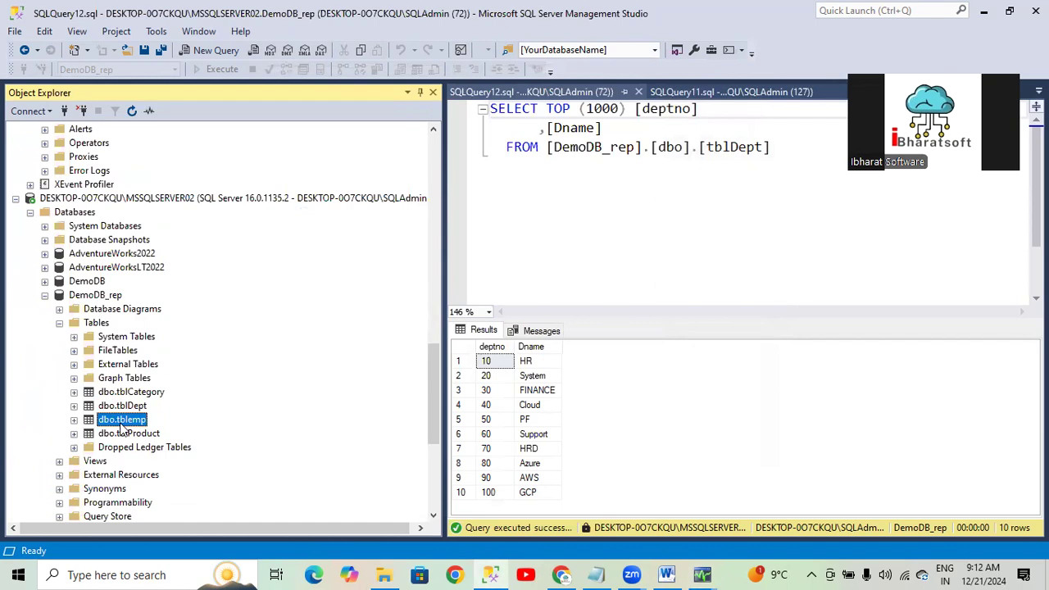
{"action": "left_click", "coordinate": [677, 192]}
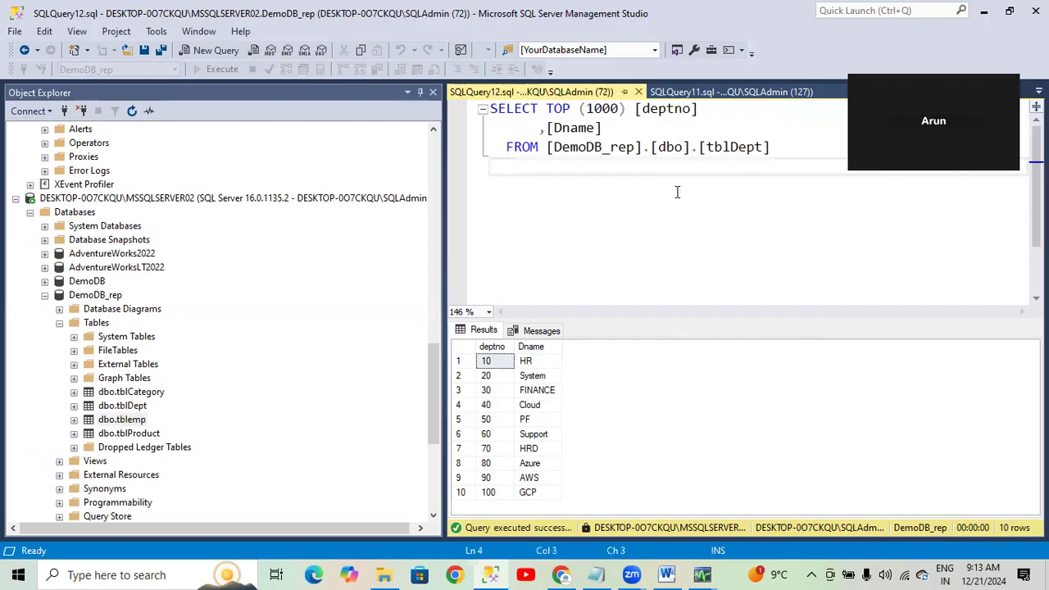